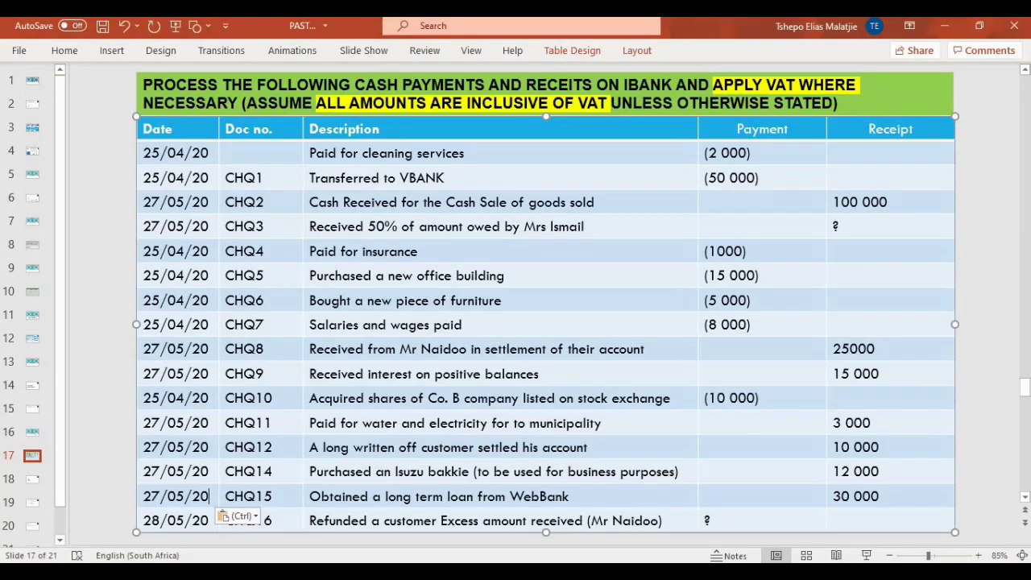
# Switch from the slides to the Shopleft company in the accounting program and open cash book processing for 8400/000 IBANK123.
pyautogui.click(708, 398)
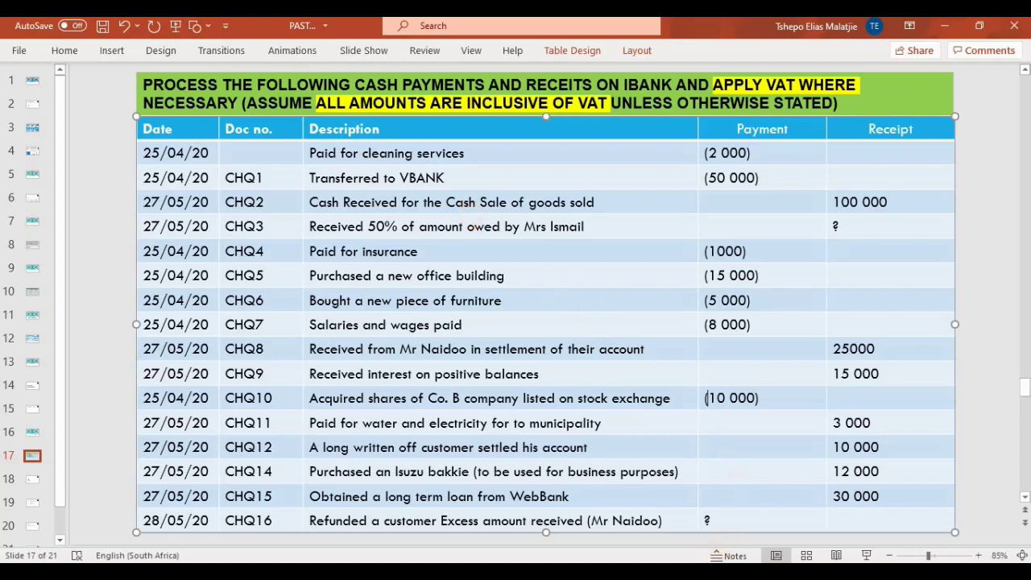
pyautogui.moveTo(715, 570)
pyautogui.click(712, 515)
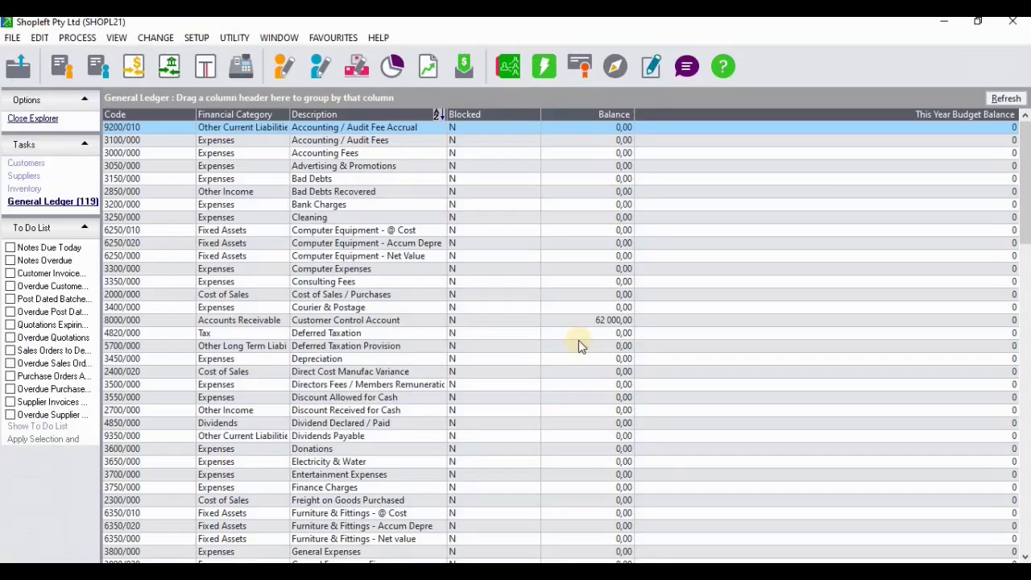
pyautogui.click(77, 39)
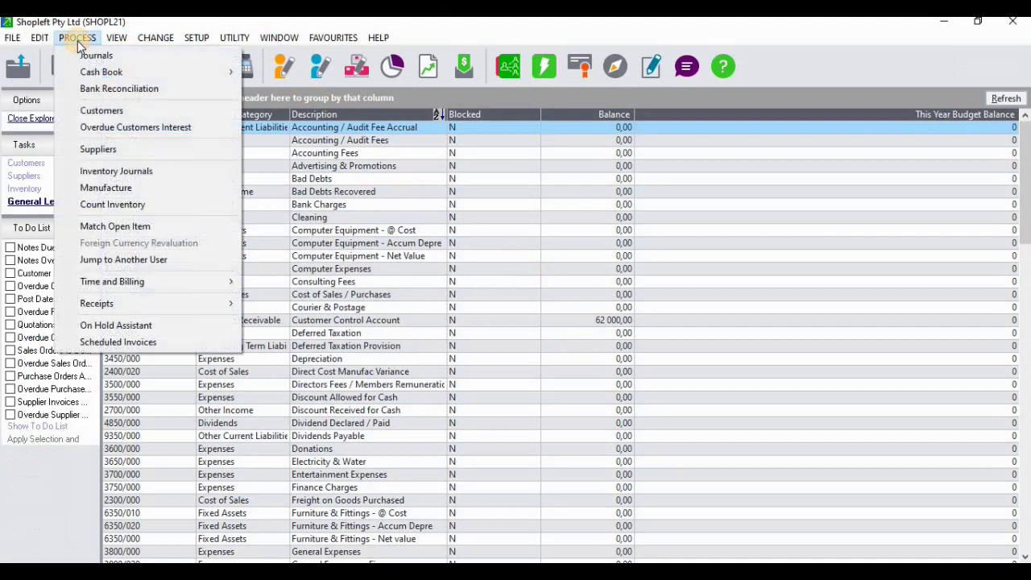
pyautogui.moveTo(113, 72)
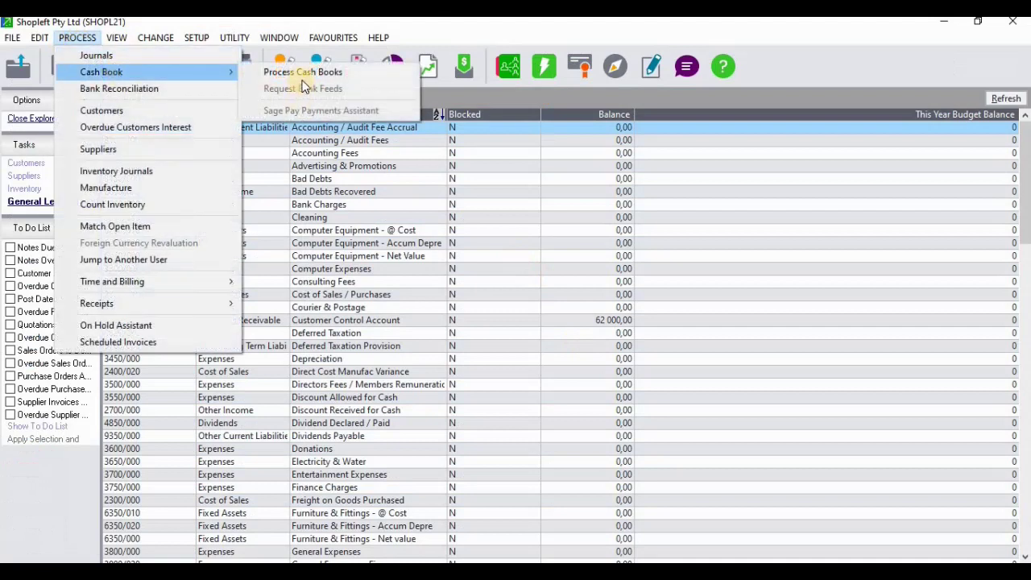
pyautogui.click(302, 73)
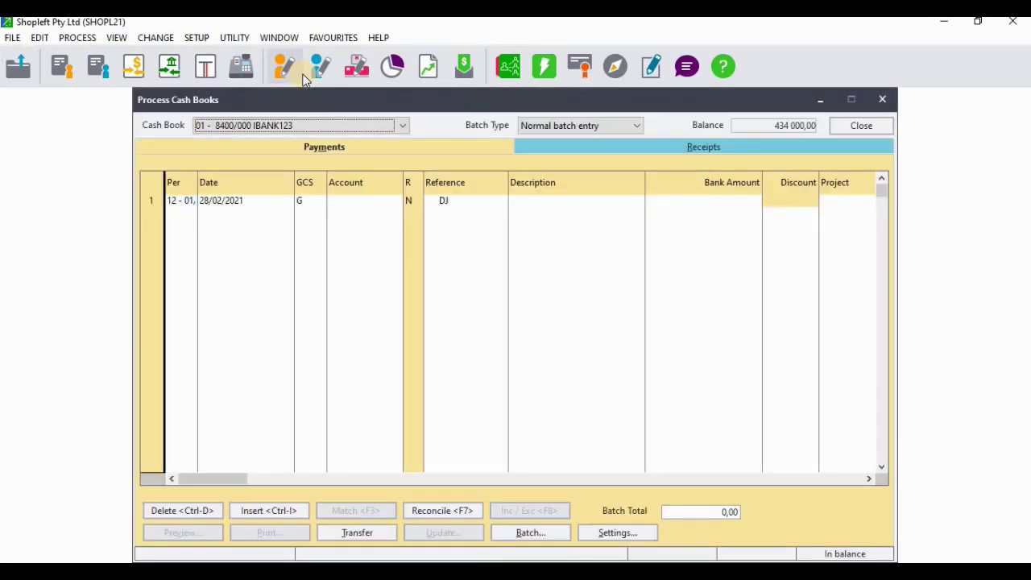
pyautogui.click(401, 127)
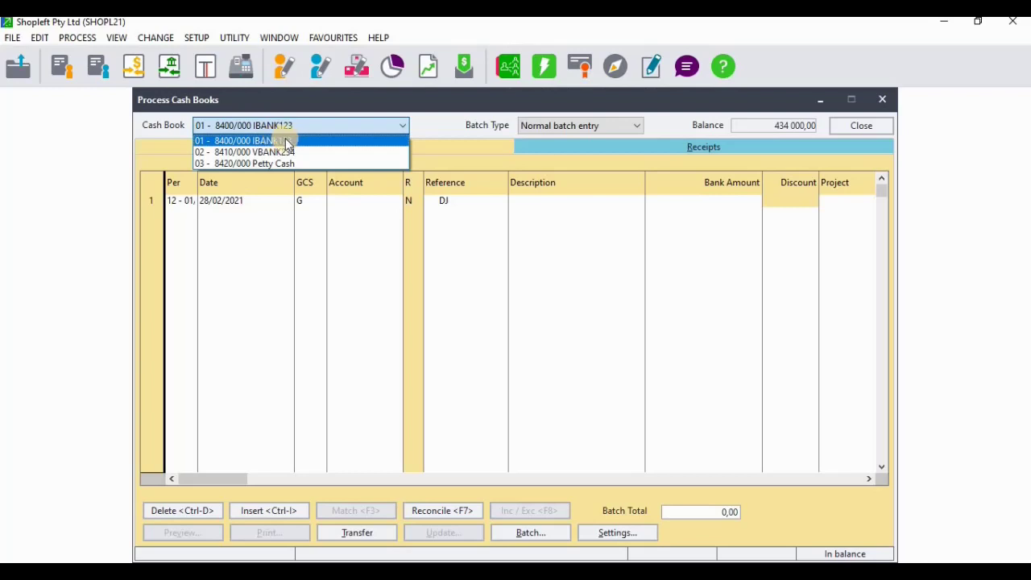
pyautogui.click(270, 139)
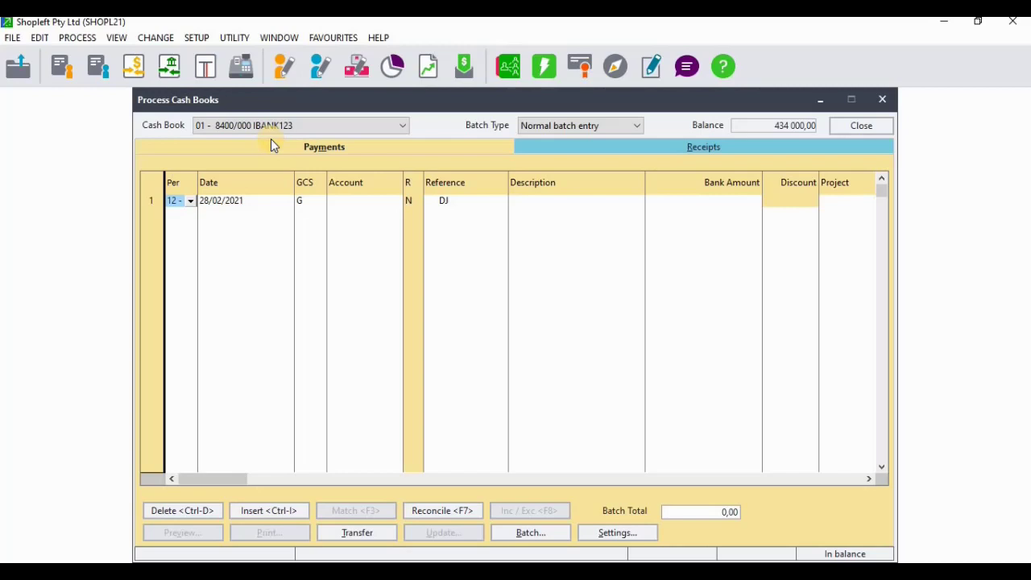
# Enable tax processing in the settings of the IBANK123 cash book.
pyautogui.click(189, 211)
pyautogui.click(190, 205)
pyautogui.click(190, 203)
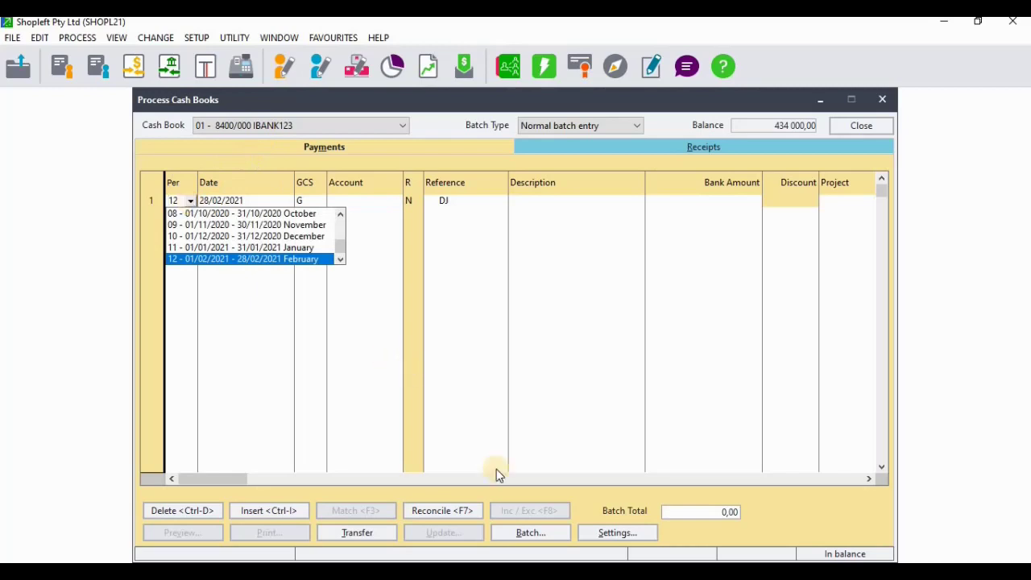
pyautogui.click(598, 534)
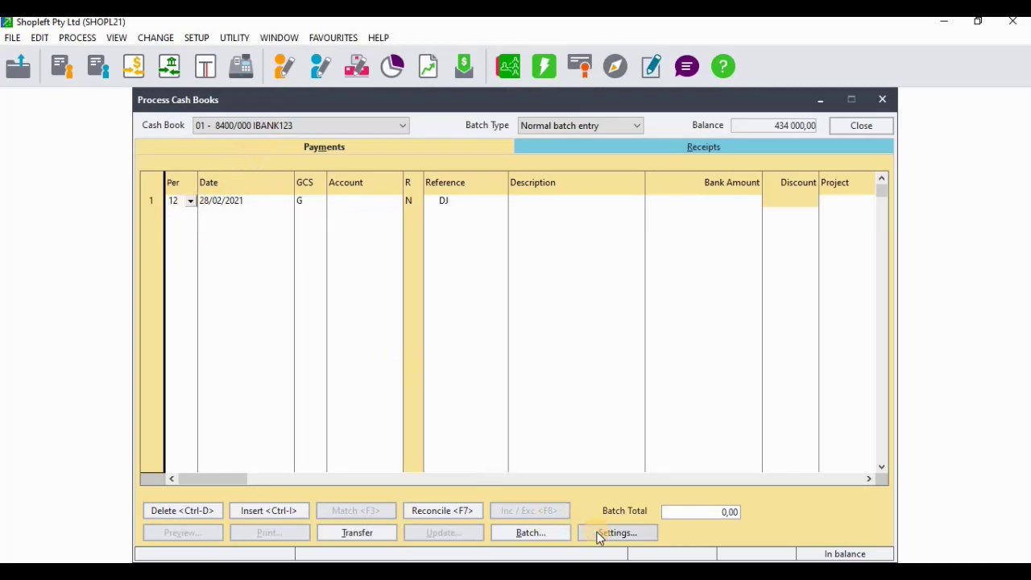
pyautogui.click(616, 532)
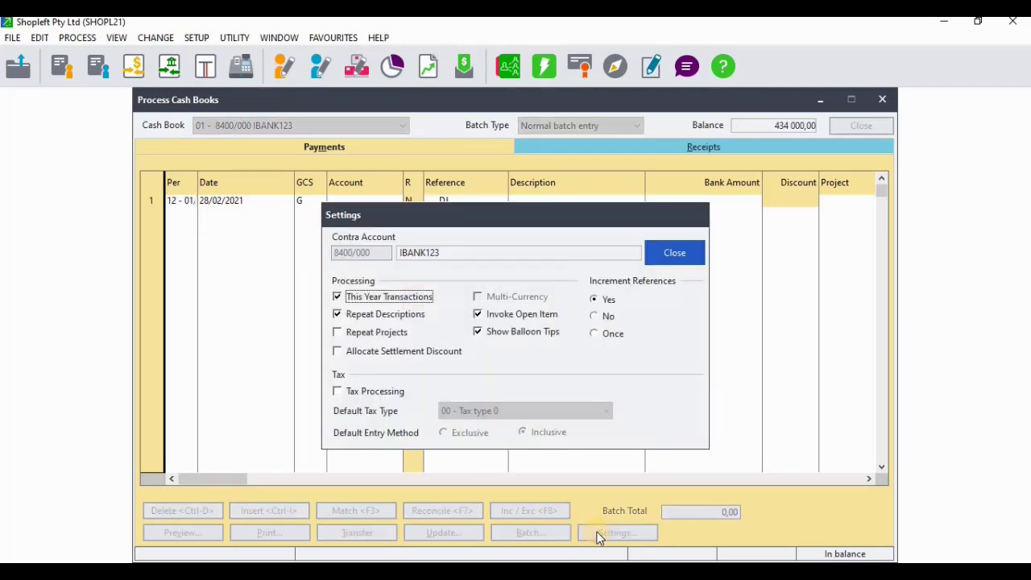
pyautogui.click(339, 392)
pyautogui.click(674, 253)
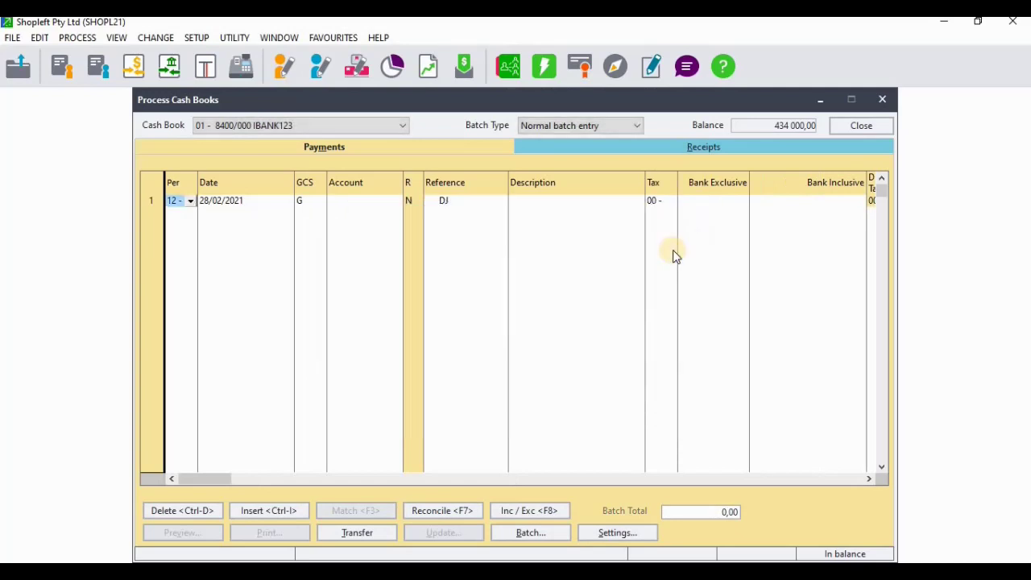
# Set the first payment line's period to 02 (April 2020) and its date to 25/04/2020, keeping it a general ledger entry.
pyautogui.click(191, 200)
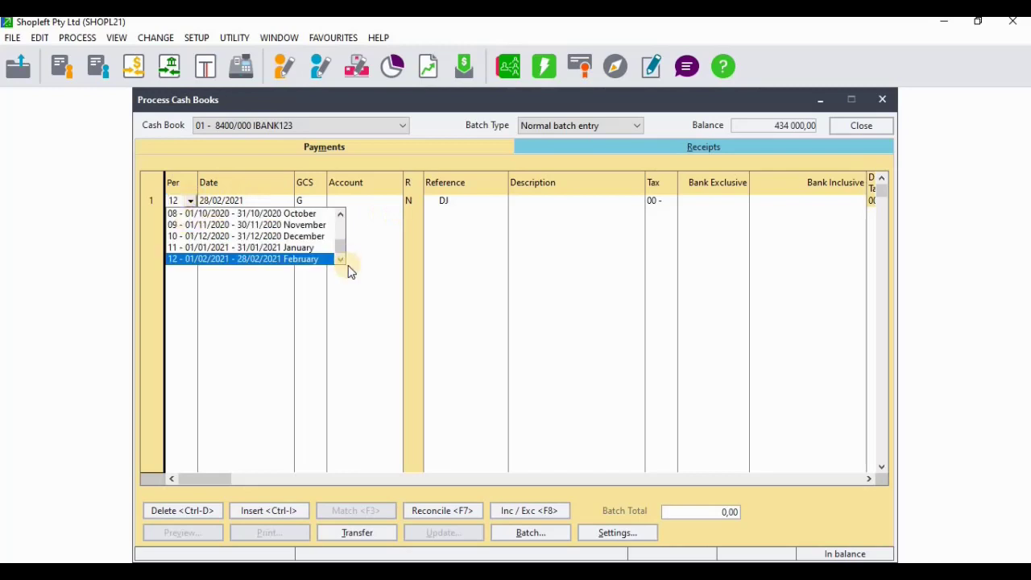
pyautogui.click(339, 214)
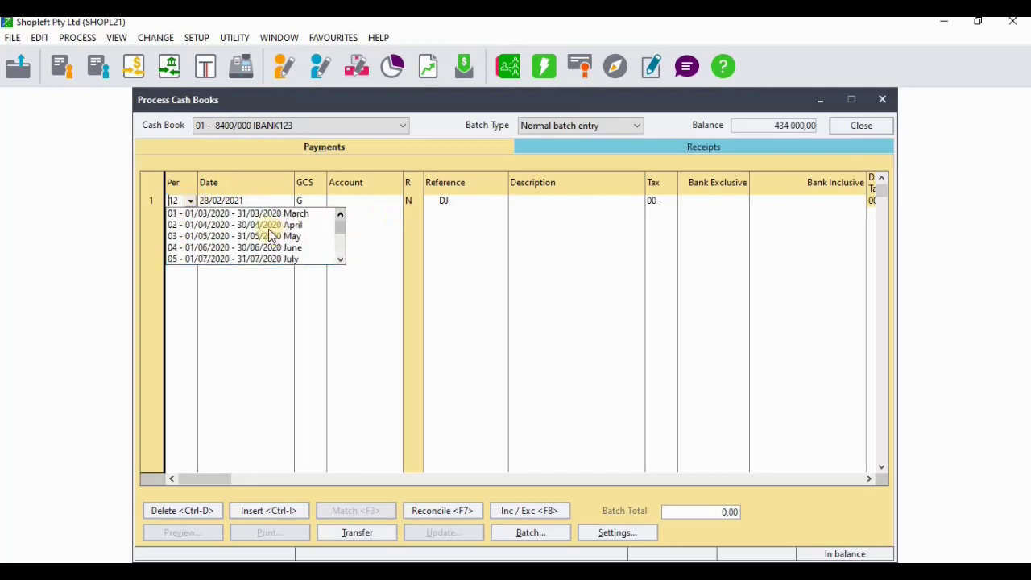
pyautogui.click(267, 233)
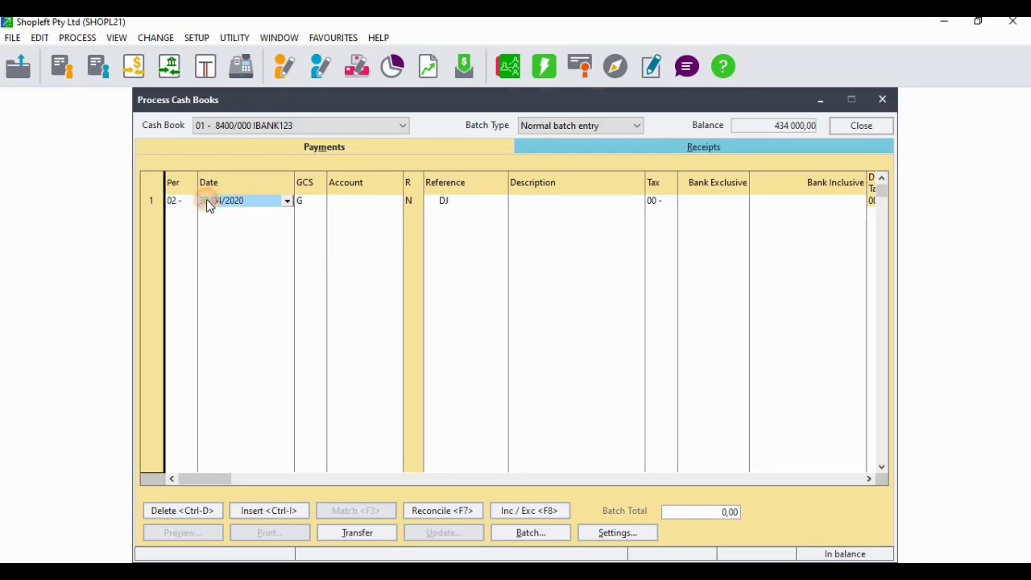
pyautogui.click(207, 199)
pyautogui.click(211, 199)
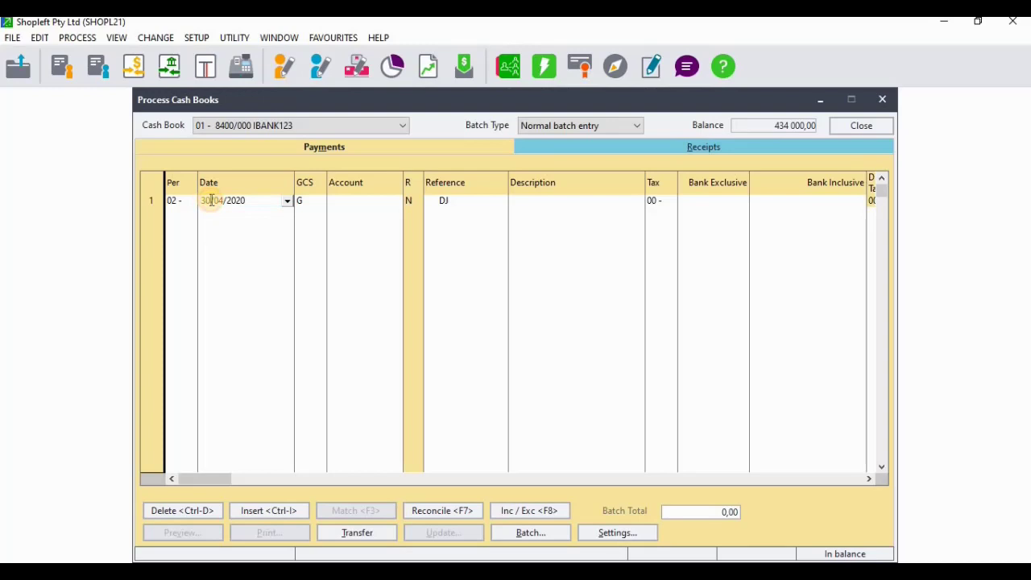
pyautogui.write('25')
pyautogui.press('Tab')
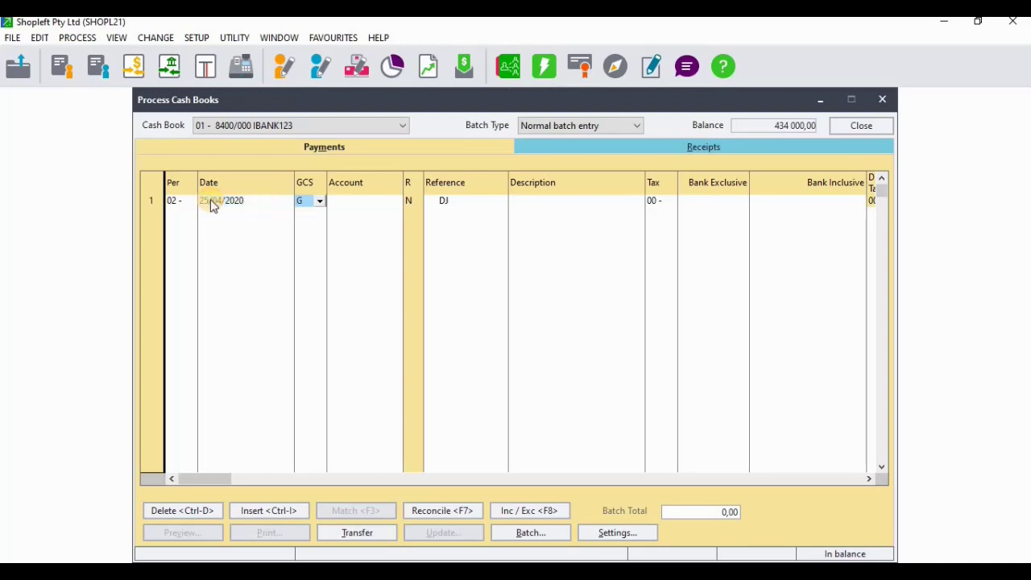
pyautogui.press('Tab')
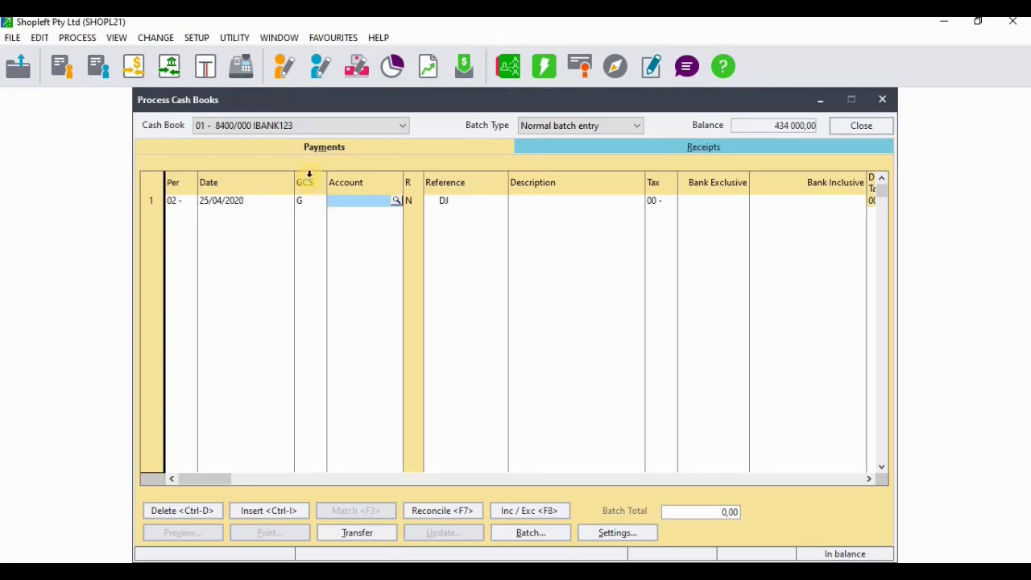
# Look up the general ledger accounts by description and assign Cleaning (3250/000) to the first payment line.
pyautogui.click(333, 266)
pyautogui.click(396, 201)
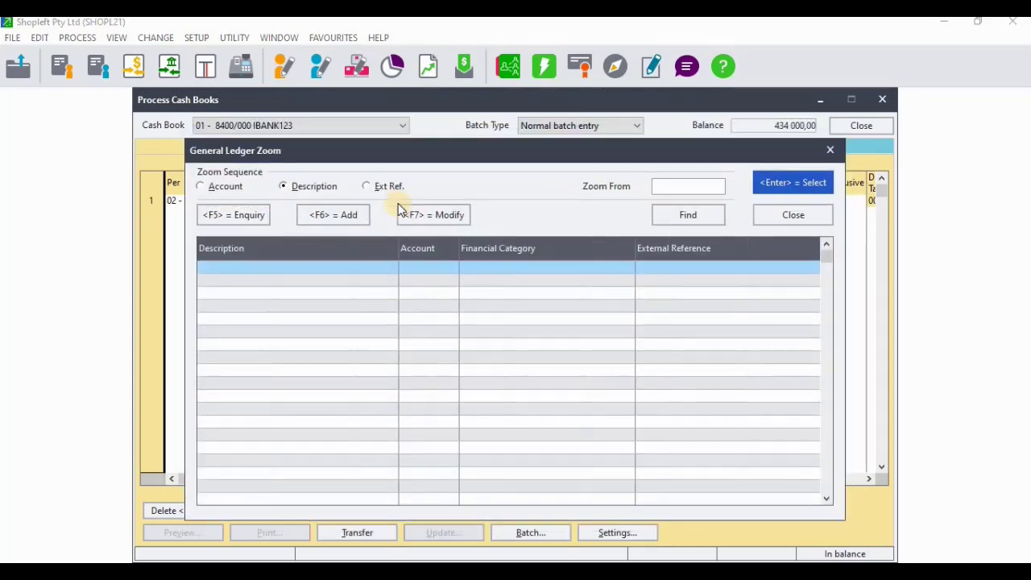
pyautogui.click(203, 188)
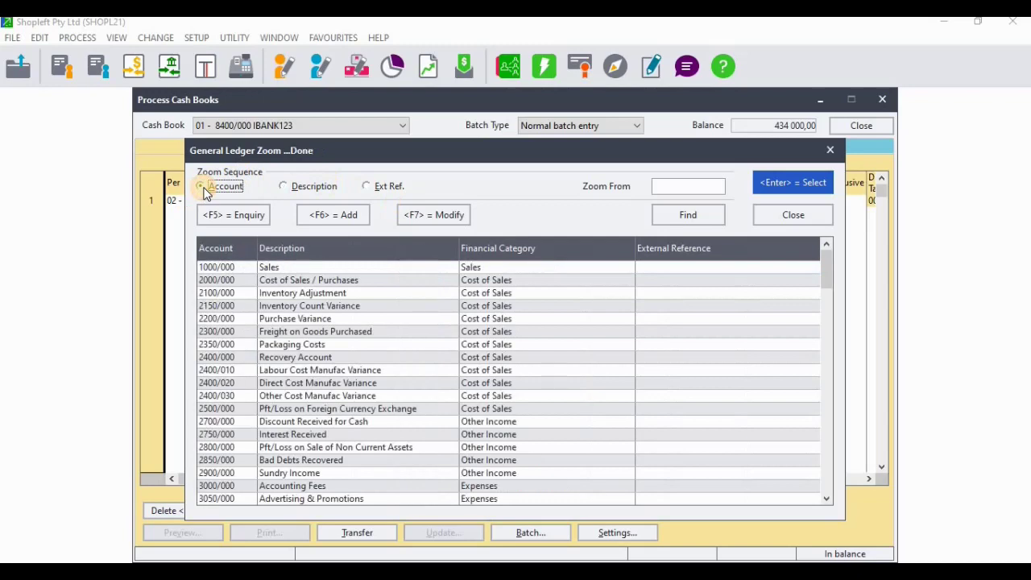
pyautogui.click(224, 248)
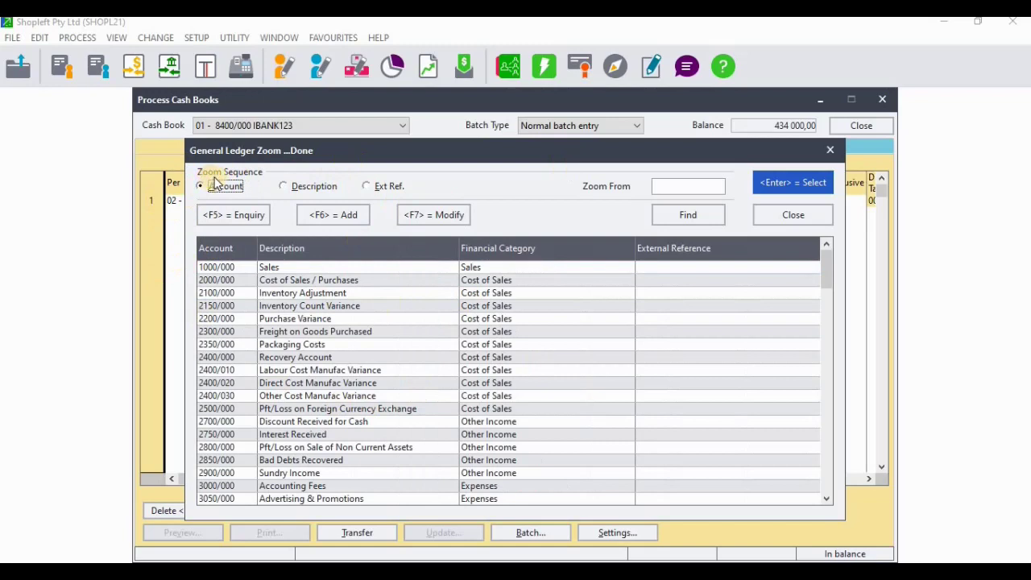
pyautogui.click(283, 186)
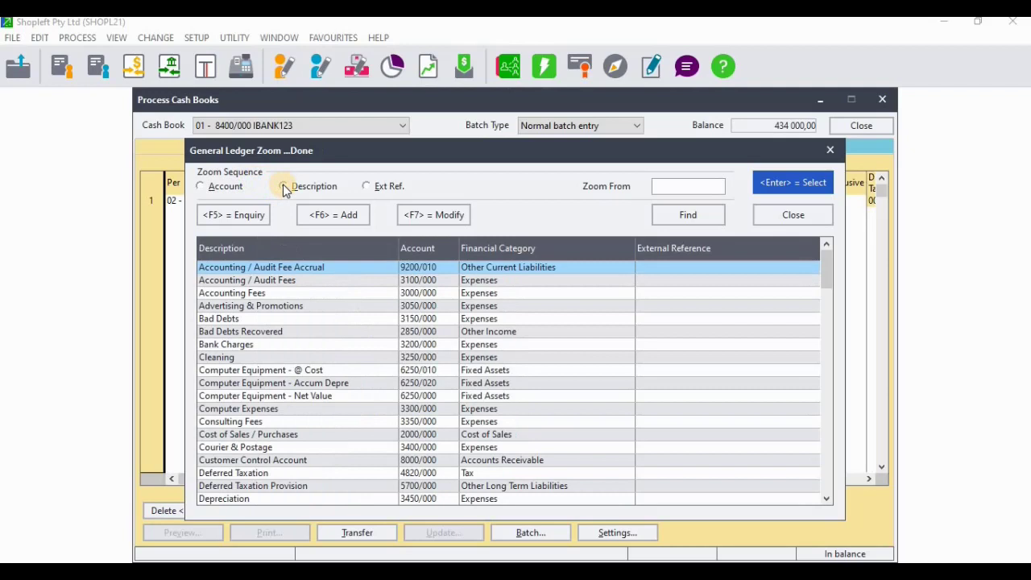
pyautogui.write('S')
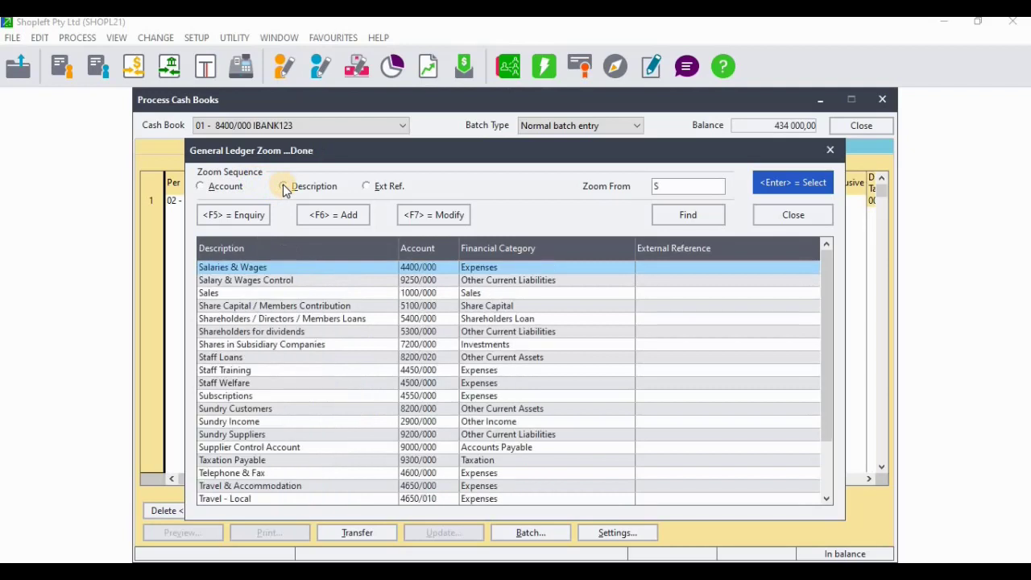
pyautogui.press('BackSpace')
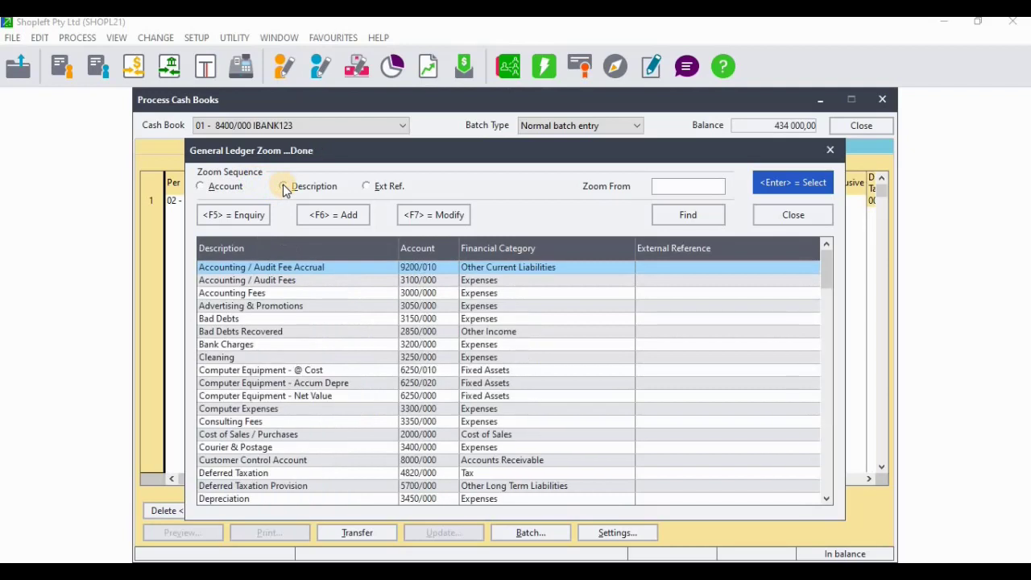
pyautogui.write('CLE')
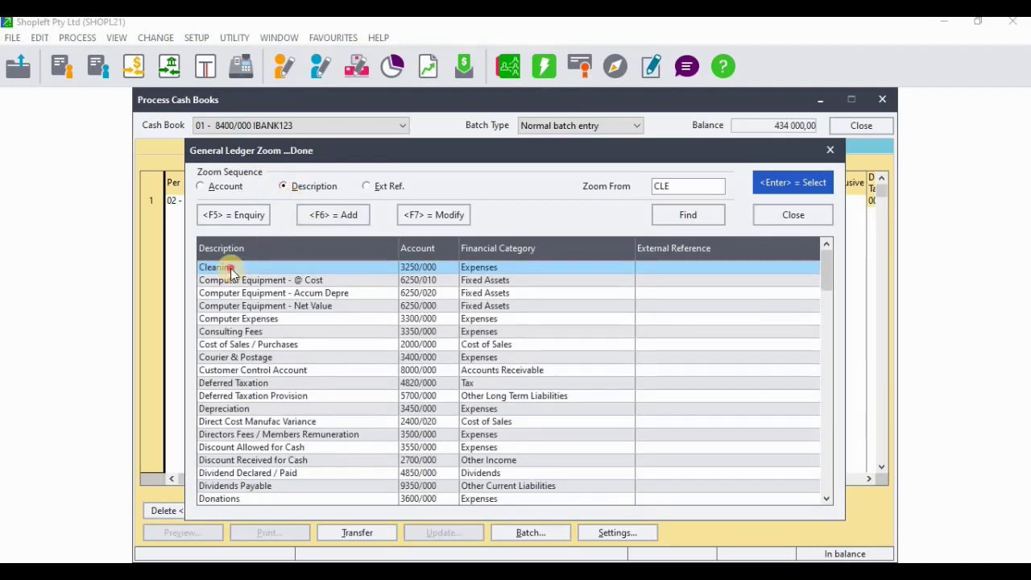
pyautogui.doubleClick(231, 269)
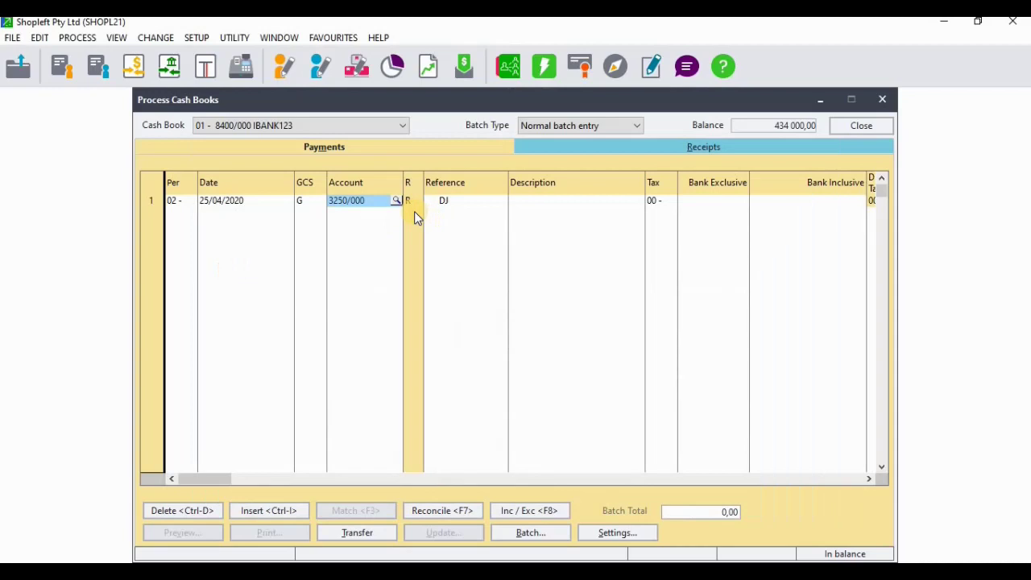
pyautogui.press('Return')
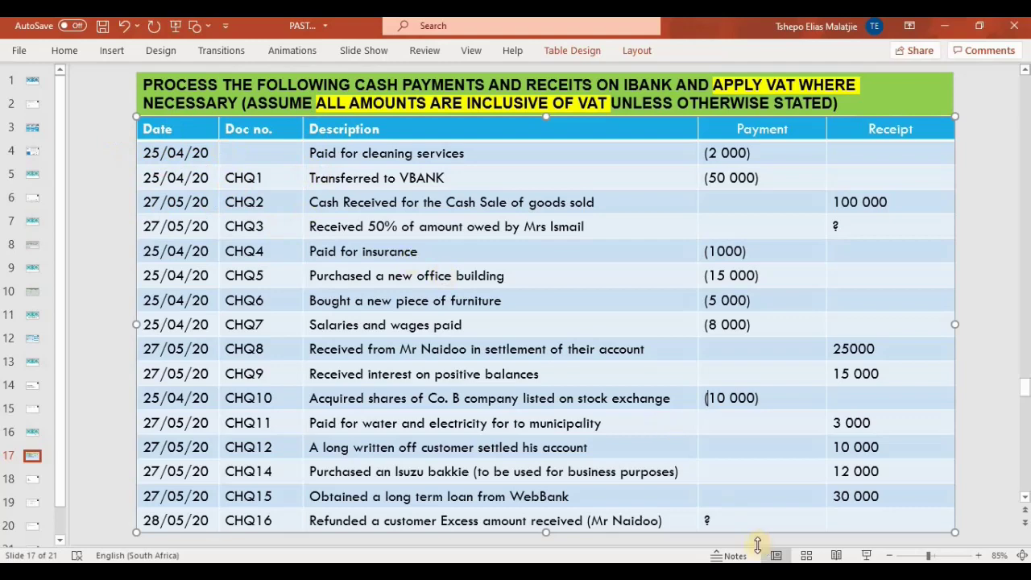
# Return from the slides to the cash book and enter CQ0 as the payment line's reference.
pyautogui.hotkey('alt', 'Tab')
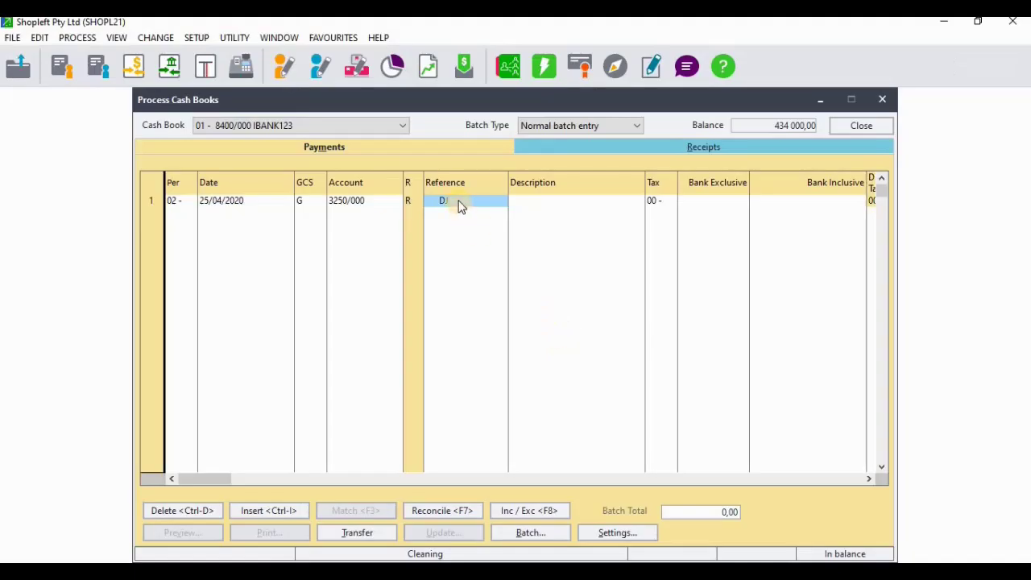
pyautogui.write('CQ0')
pyautogui.press('Return')
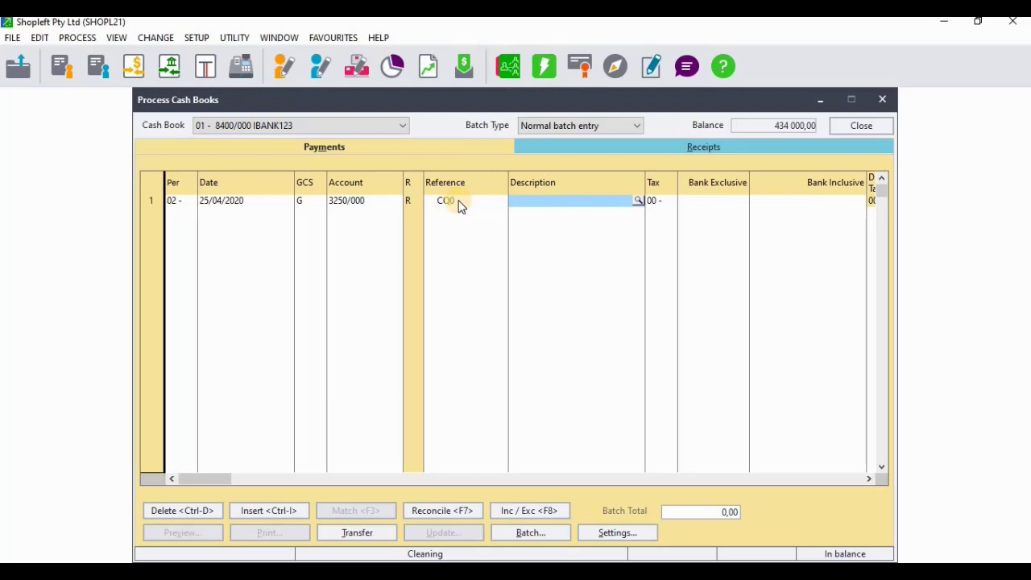
# Enter "cleaning services Payment" as the description of the first payment line.
pyautogui.write('P')
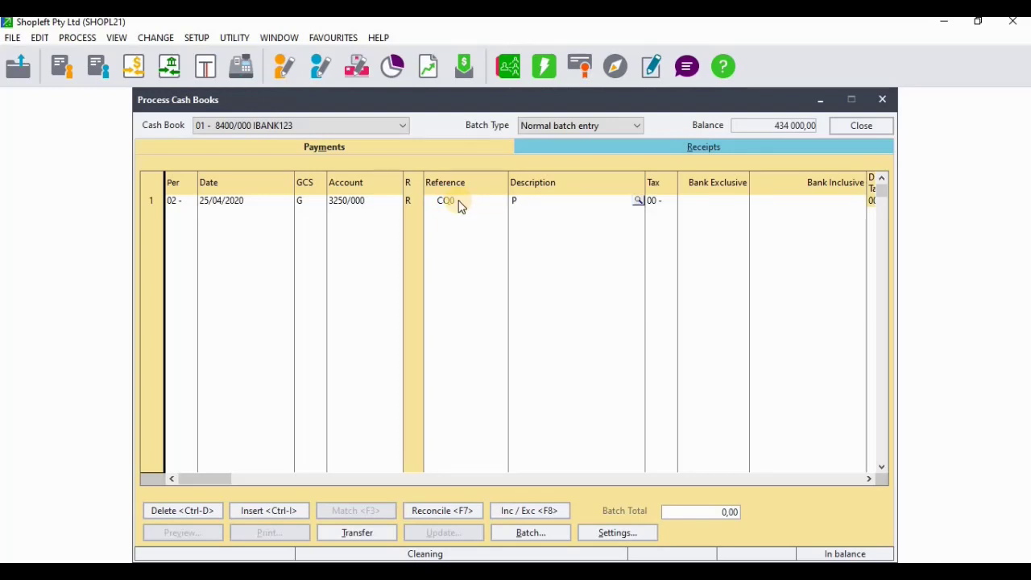
pyautogui.write('ayme')
pyautogui.write('nt')
pyautogui.write('clean')
pyautogui.write('in')
pyautogui.write('g ')
pyautogui.write('sea')
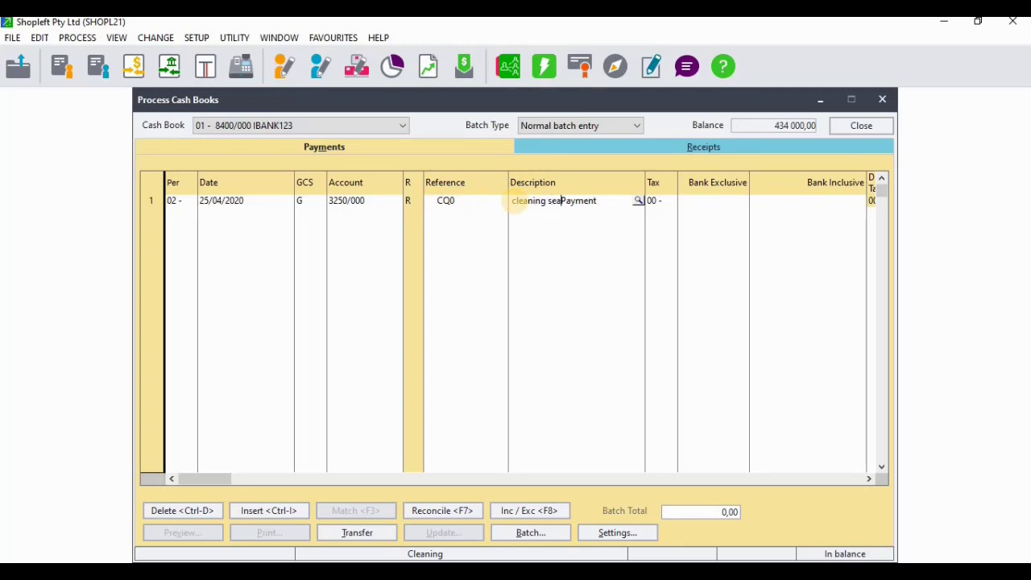
pyautogui.press('BackSpace')
pyautogui.write('rvice')
pyautogui.press('BackSpace')
pyautogui.write('s')
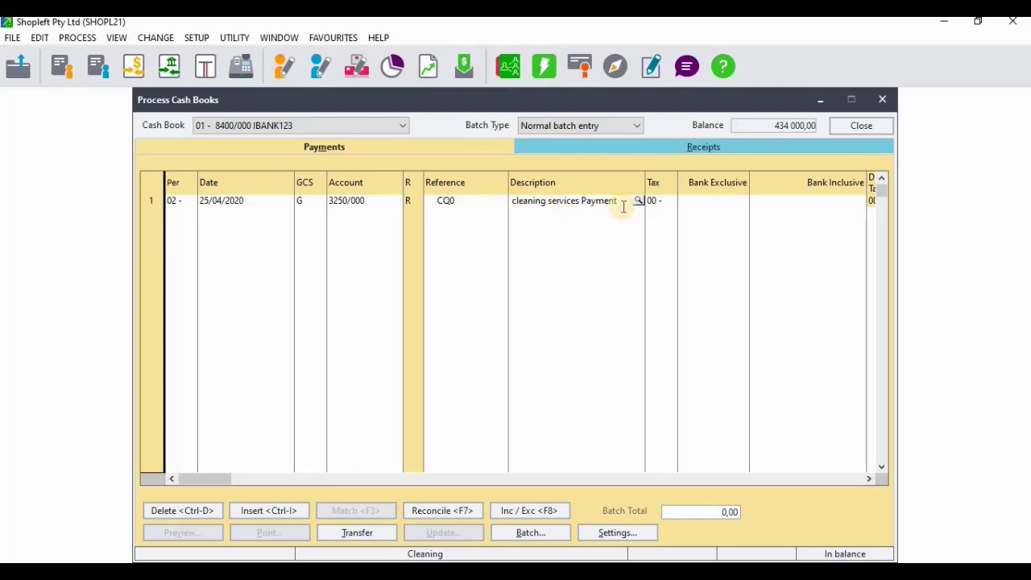
# Set the first payment line's tax type to 01 - Vat - Standard rated (14,00%) and dismiss the inactive-tax warning.
pyautogui.click(660, 203)
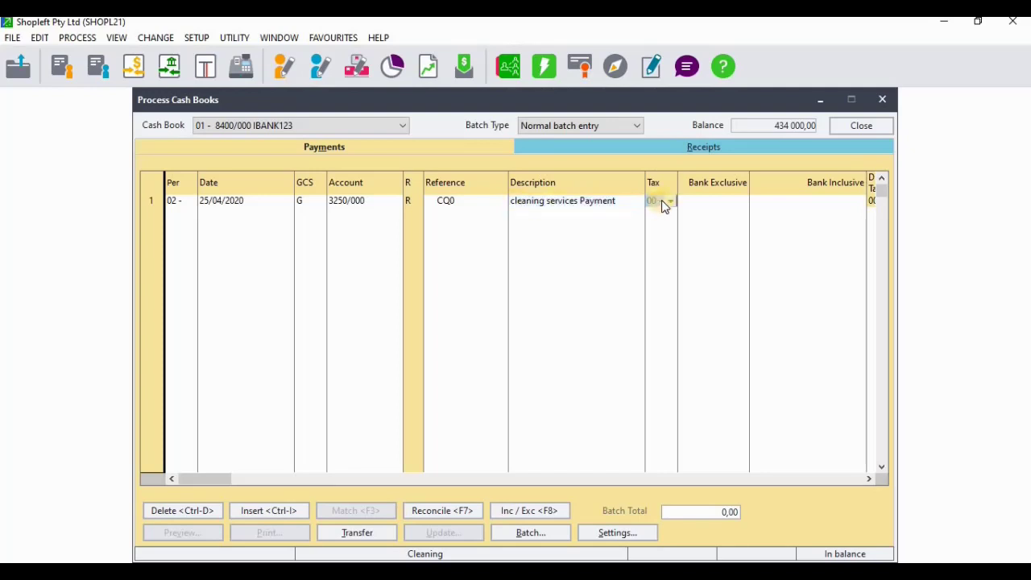
pyautogui.click(669, 202)
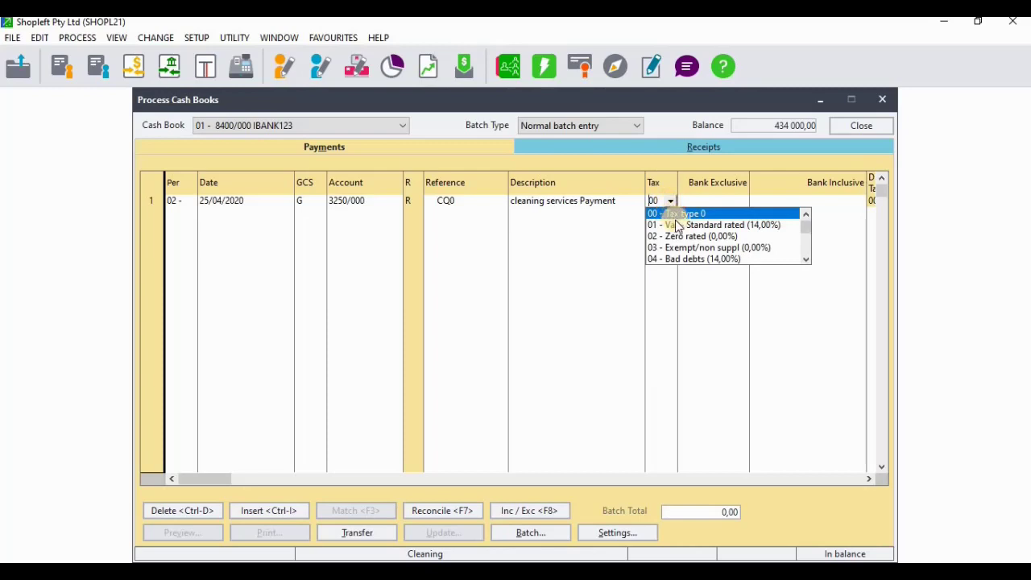
pyautogui.click(676, 224)
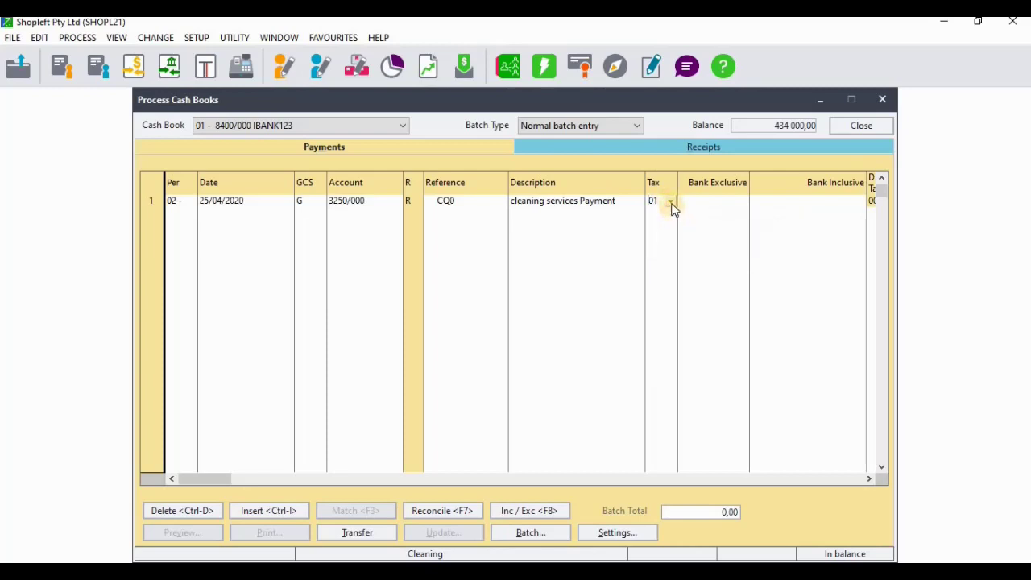
pyautogui.click(670, 201)
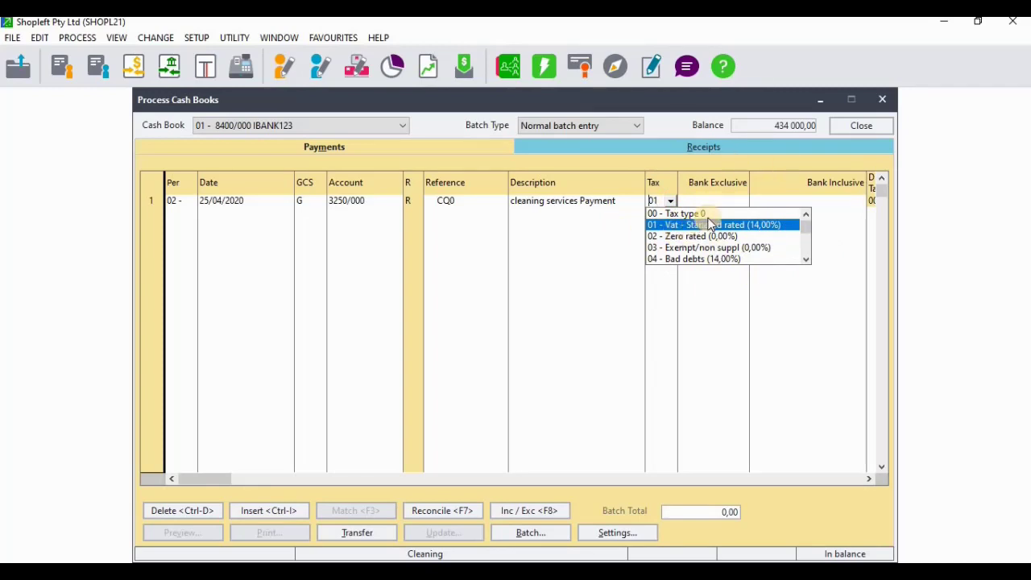
pyautogui.click(672, 203)
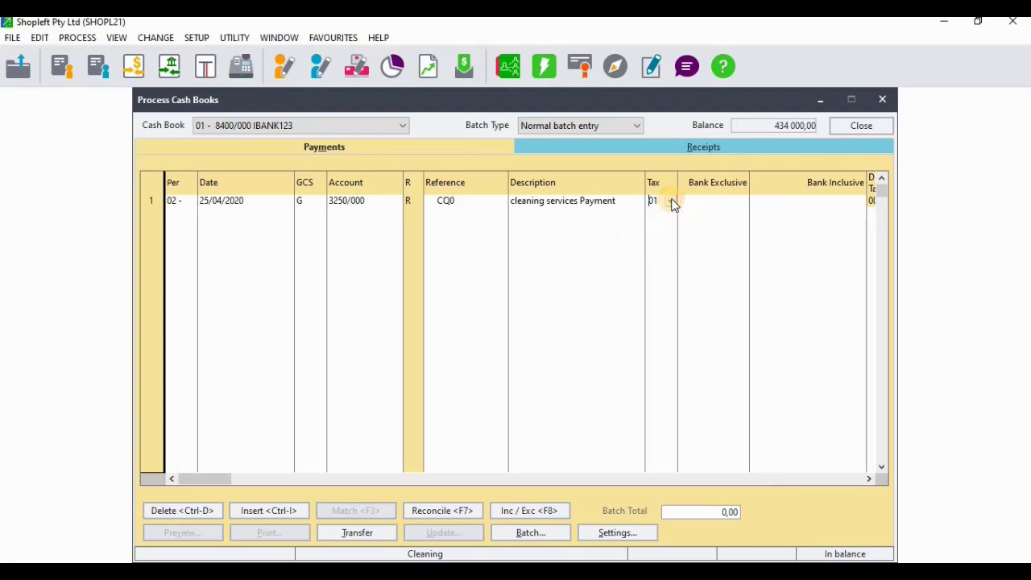
pyautogui.click(673, 202)
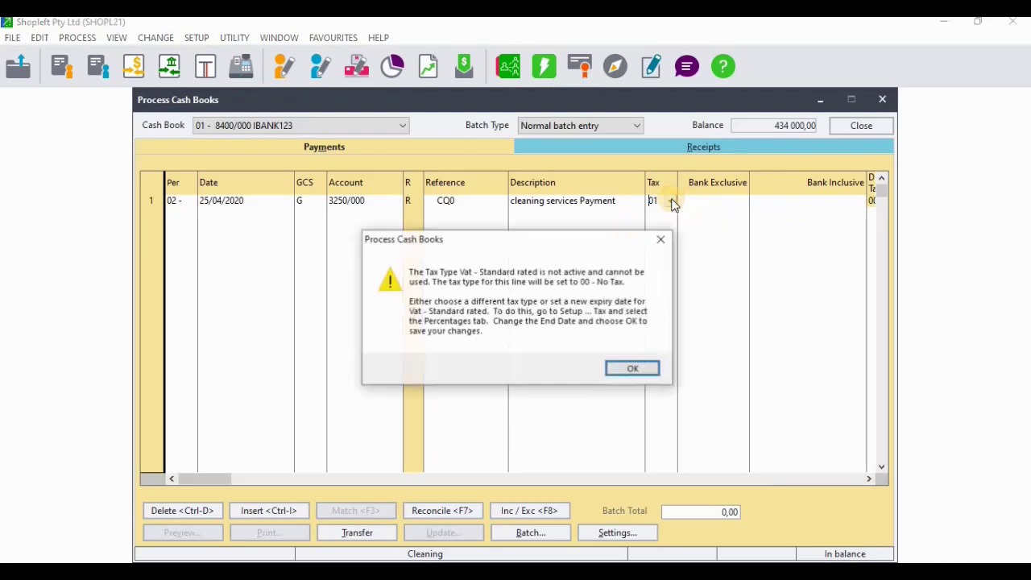
pyautogui.click(636, 367)
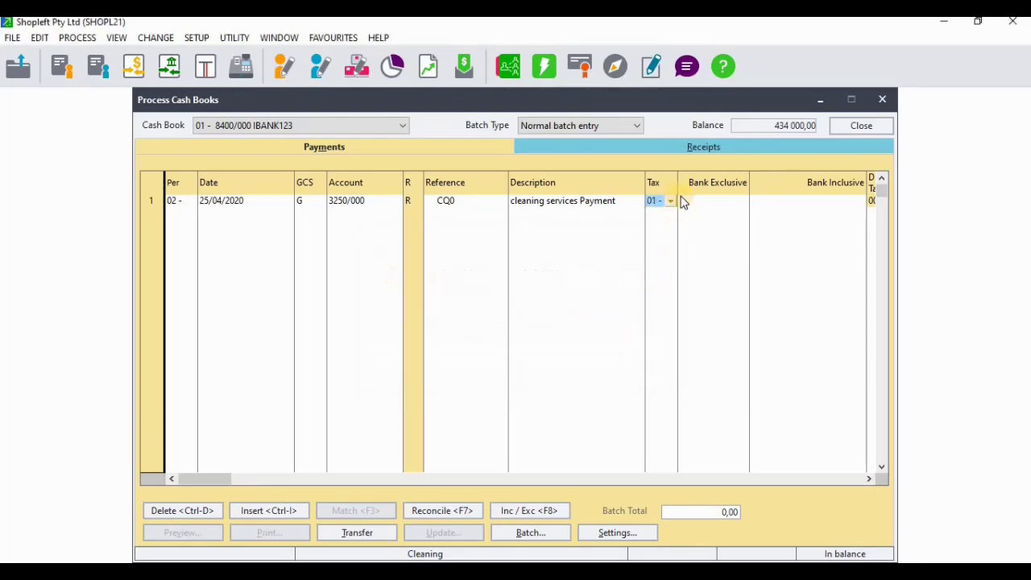
pyautogui.press('Tab')
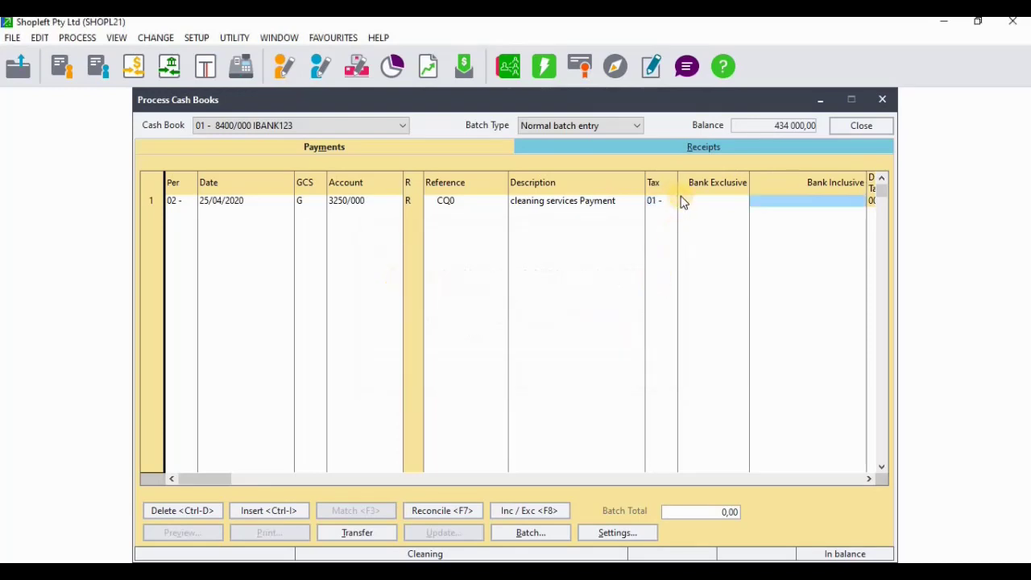
# Enter 2 000,00 as the cleaning payment's bank-inclusive amount and complete the line.
pyautogui.click(842, 204)
pyautogui.write('000')
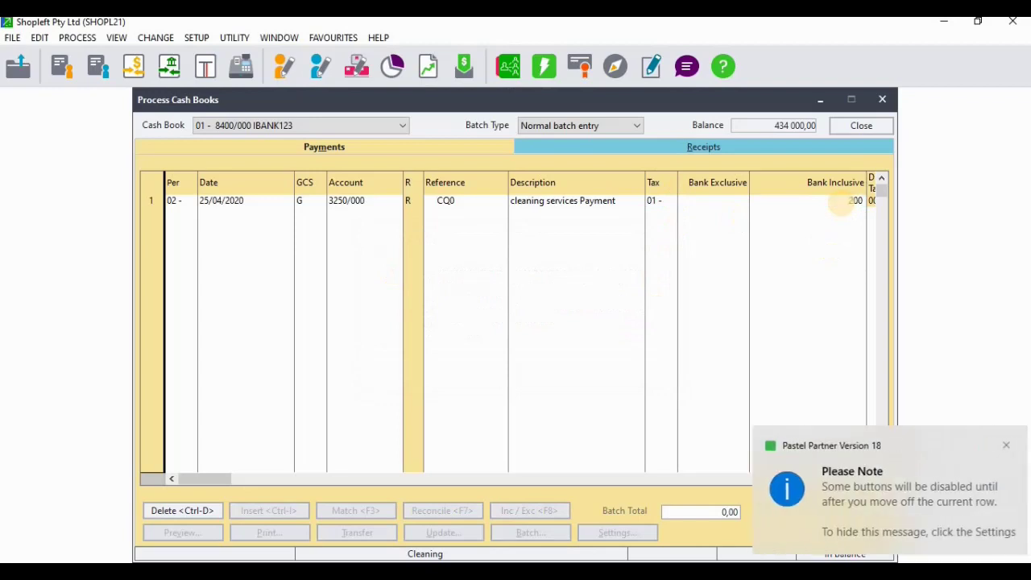
pyautogui.click(998, 445)
pyautogui.press('Return')
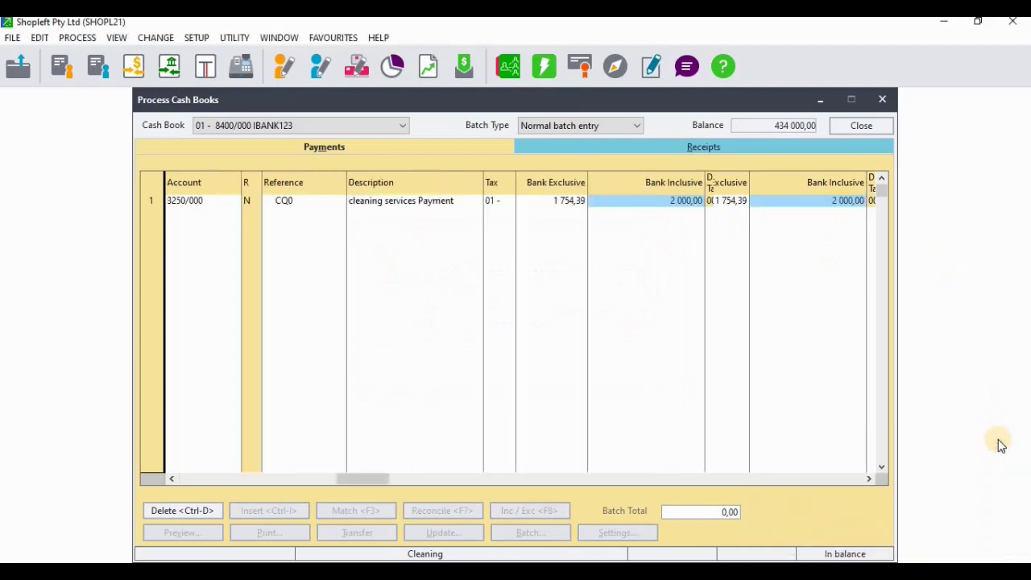
pyautogui.press('Return')
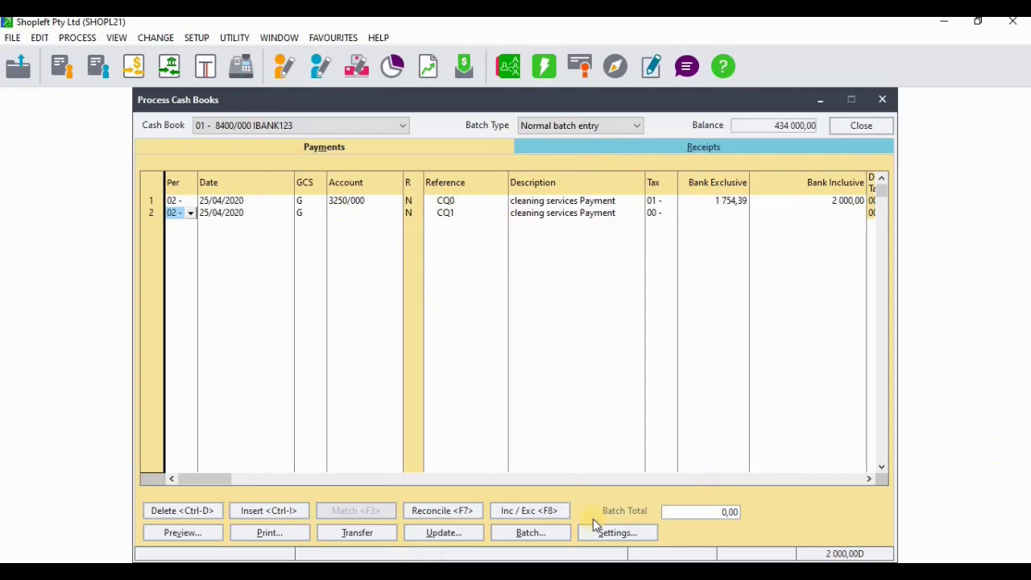
# Check the VBANK transfer in the transaction slide and try to start a cash book transfer for it.
pyautogui.hotkey('alt', 'Tab')
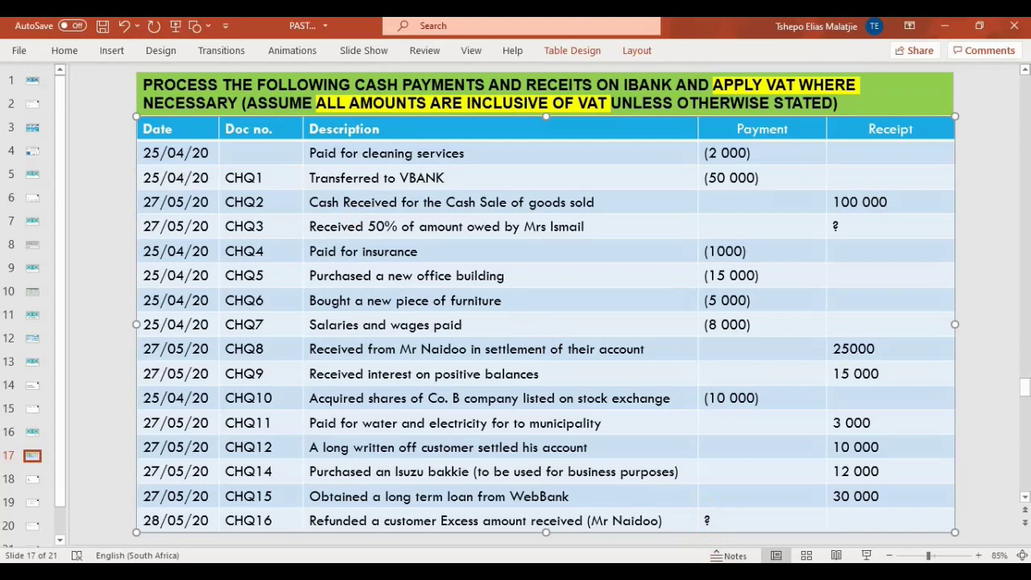
pyautogui.hotkey('alt', 'Tab')
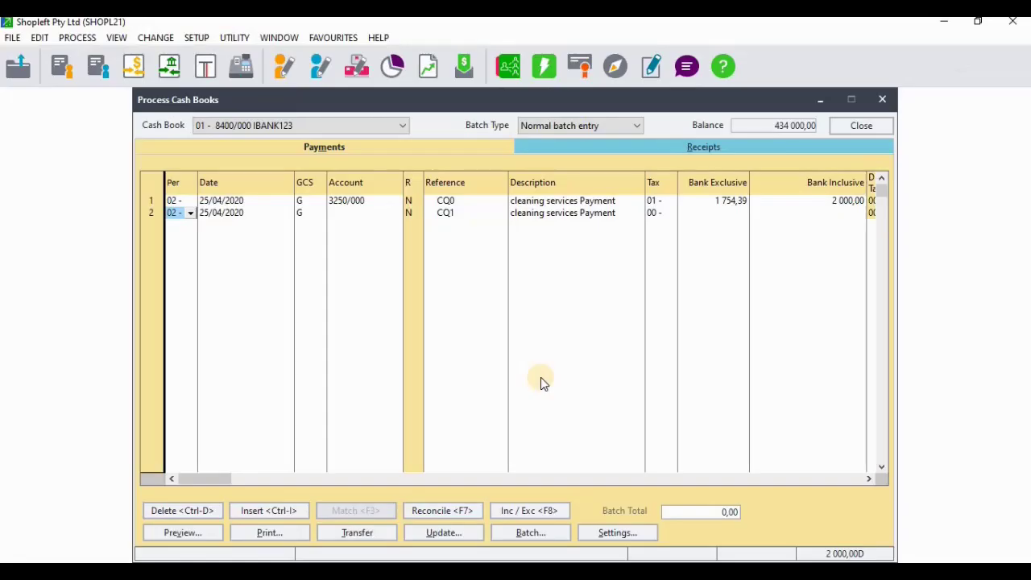
pyautogui.click(364, 530)
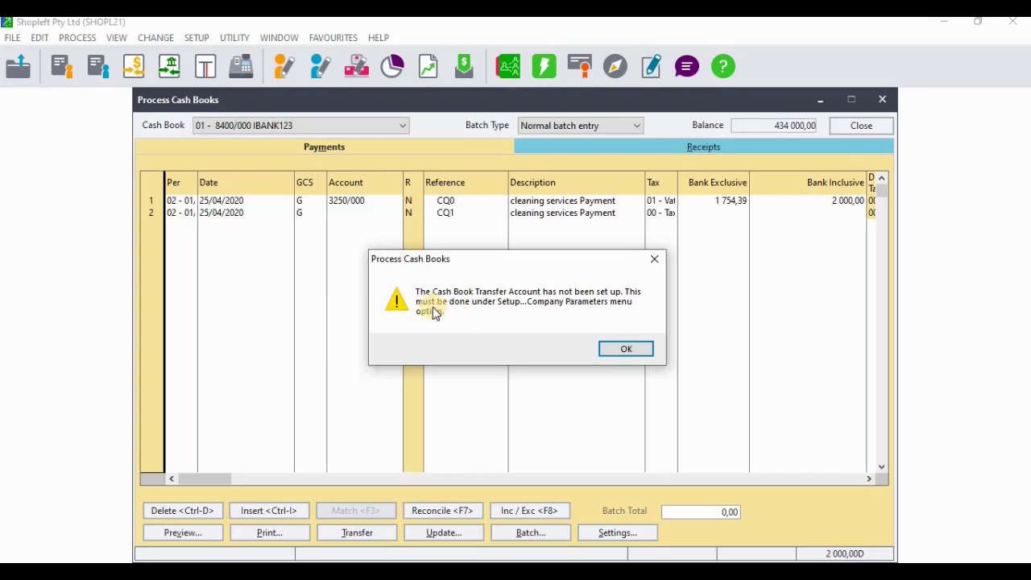
pyautogui.click(621, 348)
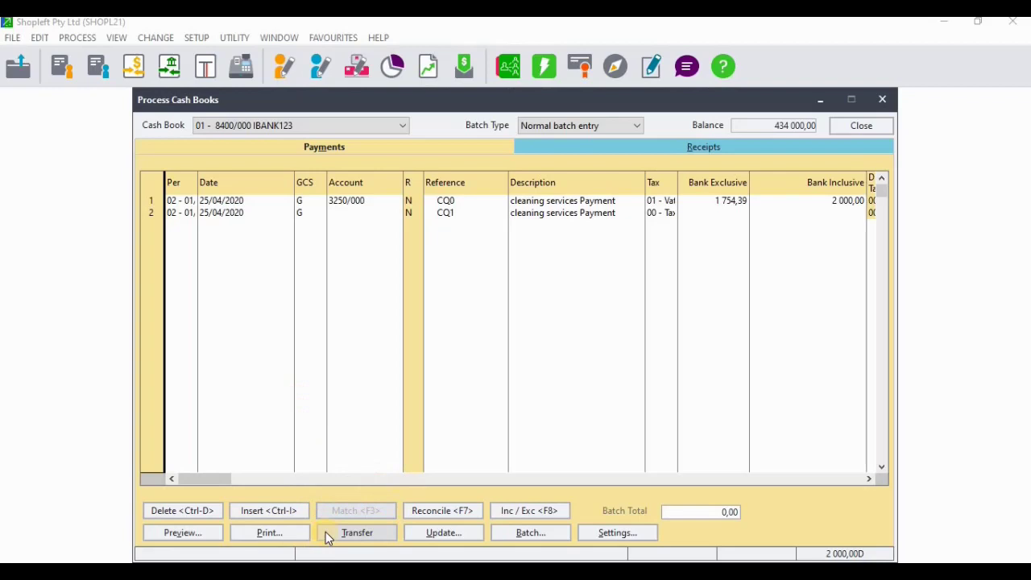
# Check the insurance payment in the slide, and assign the Insurance account (3850/000) to the second payment line in the cash book.
pyautogui.hotkey('alt', 'Tab')
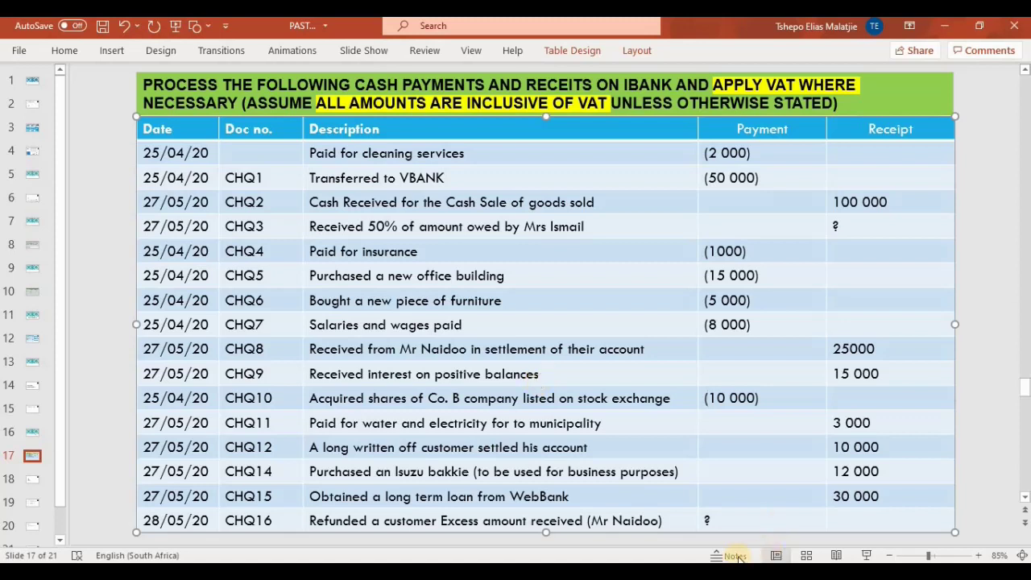
pyautogui.click(715, 522)
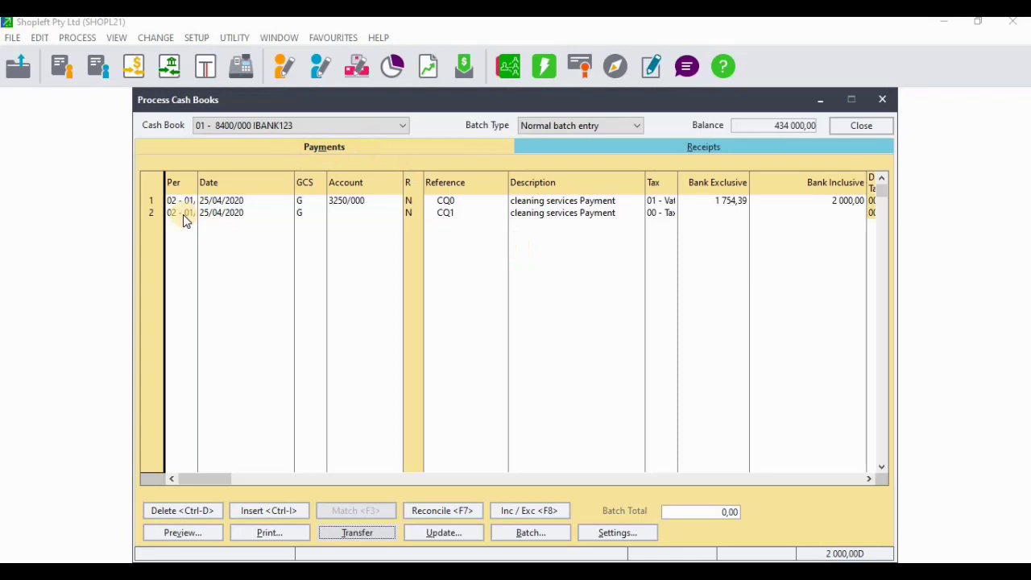
pyautogui.click(340, 216)
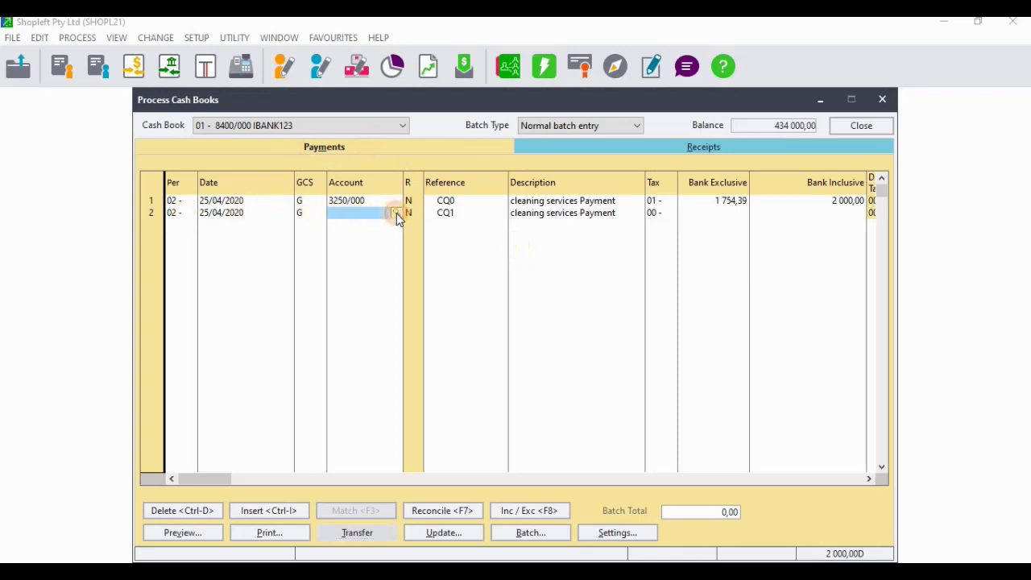
pyautogui.click(397, 213)
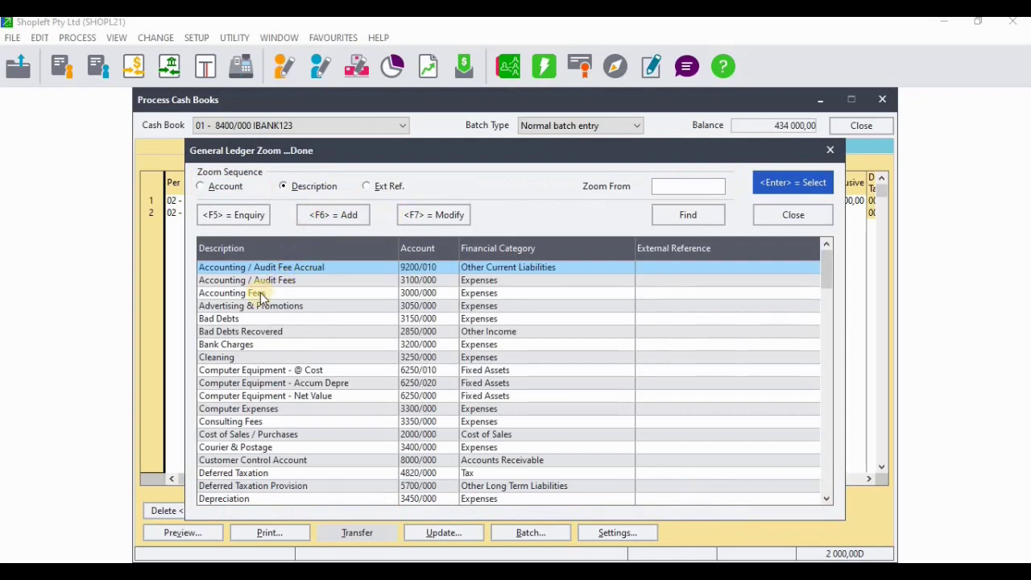
pyautogui.write('ins')
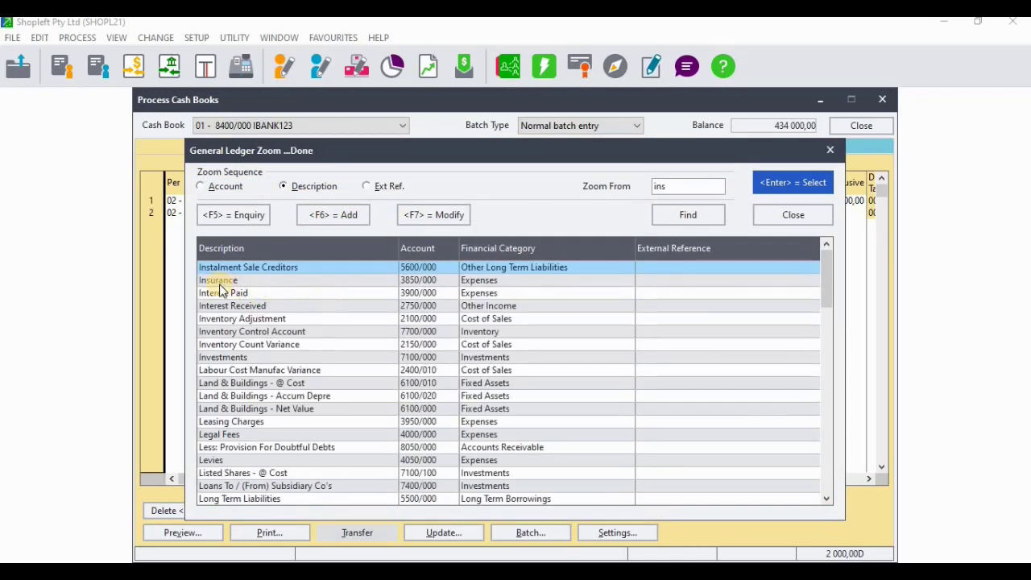
pyautogui.doubleClick(285, 283)
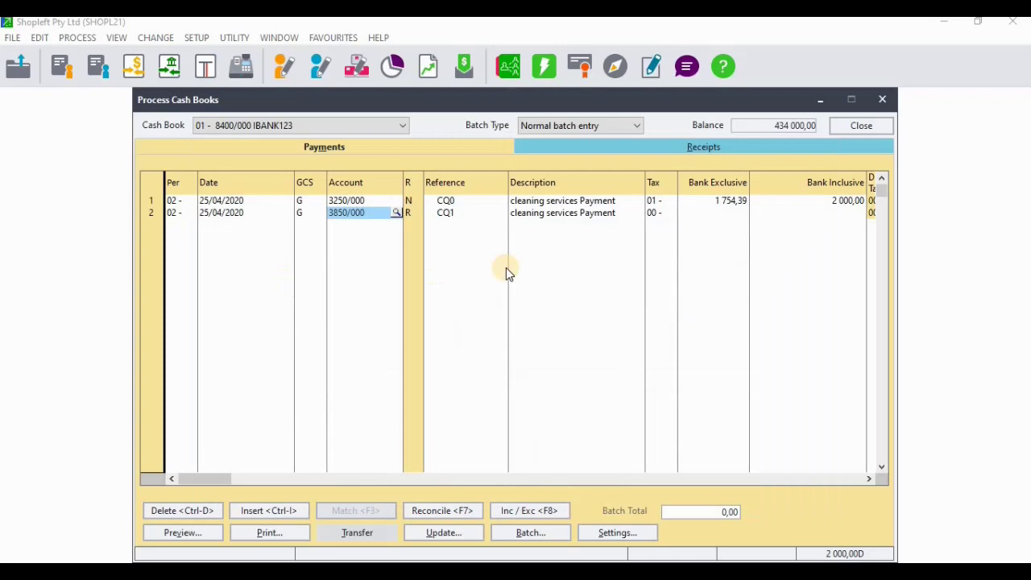
# Keep the second line's reference and description, and set its tax type to 01 - Vat - Standard rated (14,00%).
pyautogui.press('Return')
pyautogui.press('Return')
pyautogui.press('Return')
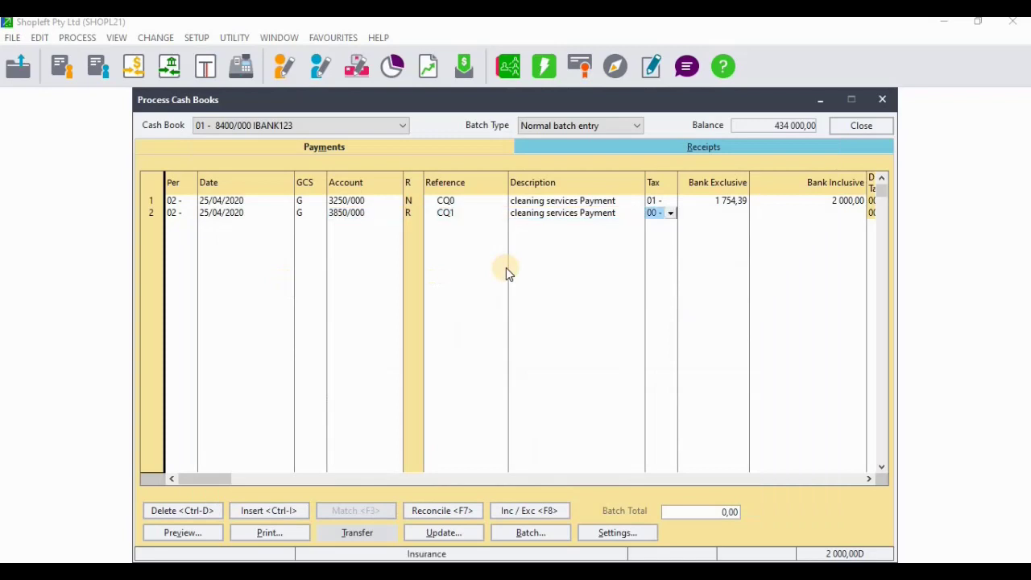
pyautogui.click(670, 215)
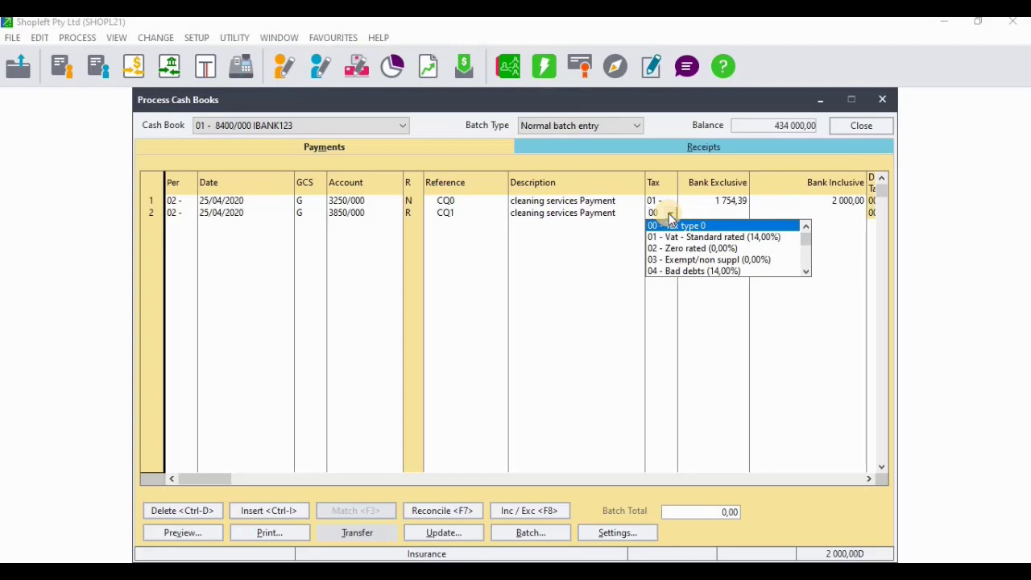
pyautogui.click(696, 238)
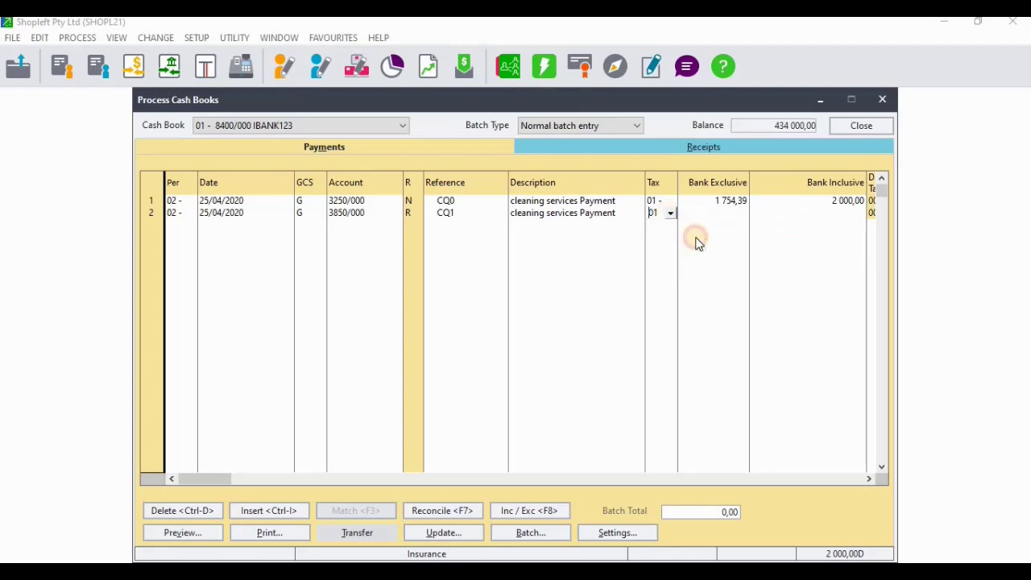
pyautogui.press('Tab')
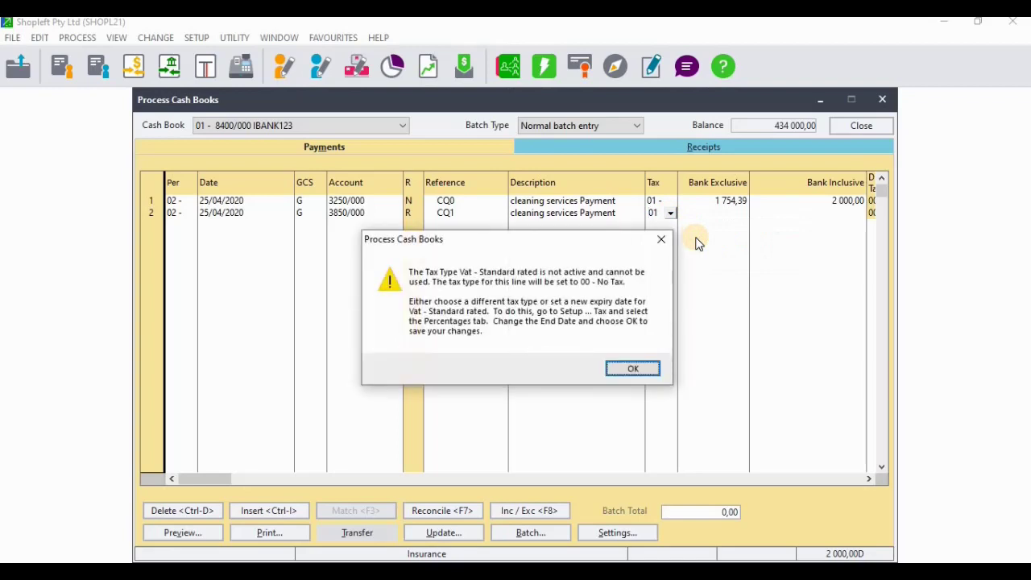
pyautogui.click(631, 368)
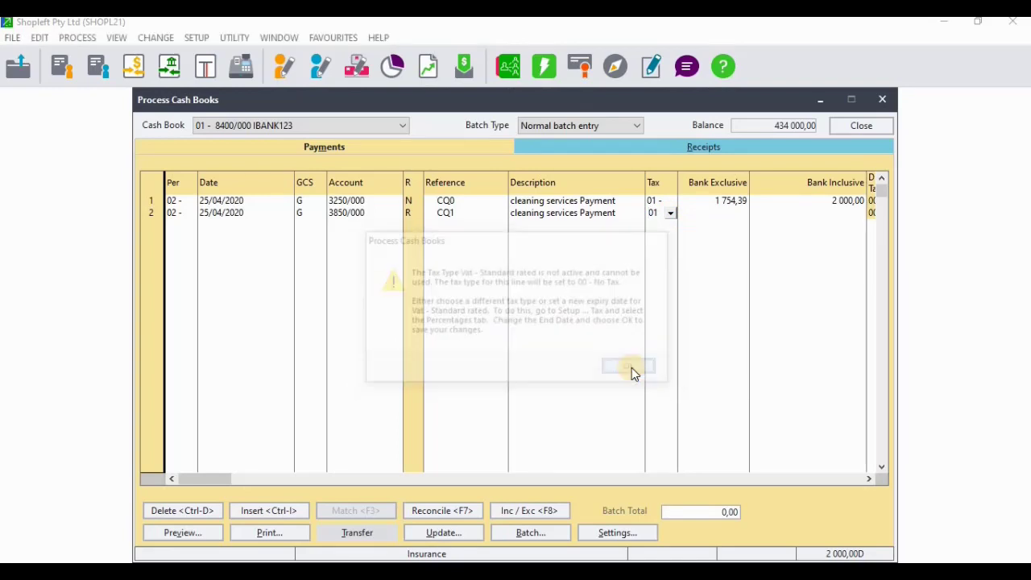
pyautogui.press('Tab')
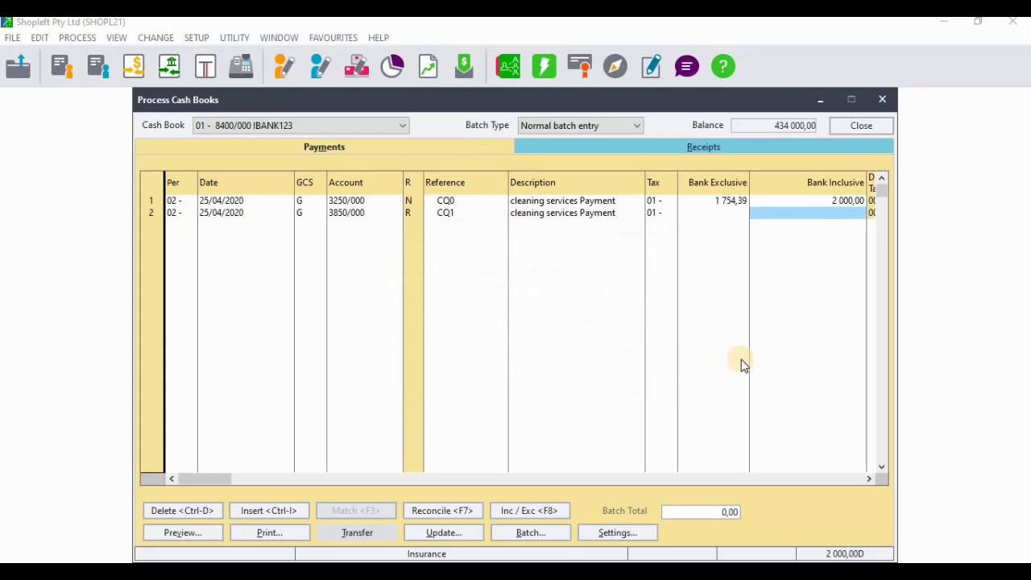
# Check the insurance amount in the slide, enter 1000 as the second line's bank-inclusive amount, and complete the line.
pyautogui.click(826, 215)
pyautogui.hotkey('alt', 'Tab')
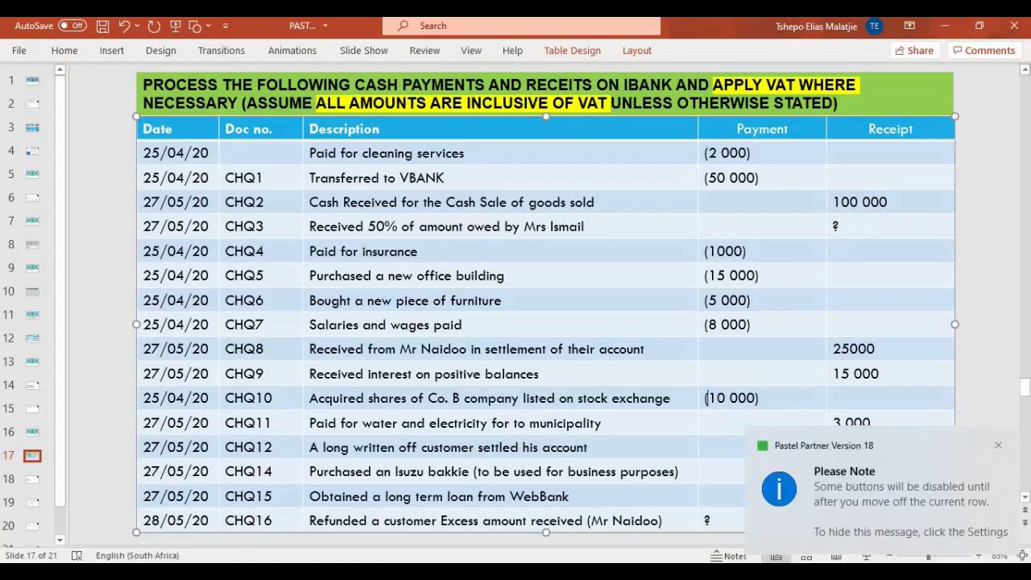
pyautogui.hotkey('alt', 'Tab')
pyautogui.click(996, 448)
pyautogui.click(848, 214)
pyautogui.write('1000')
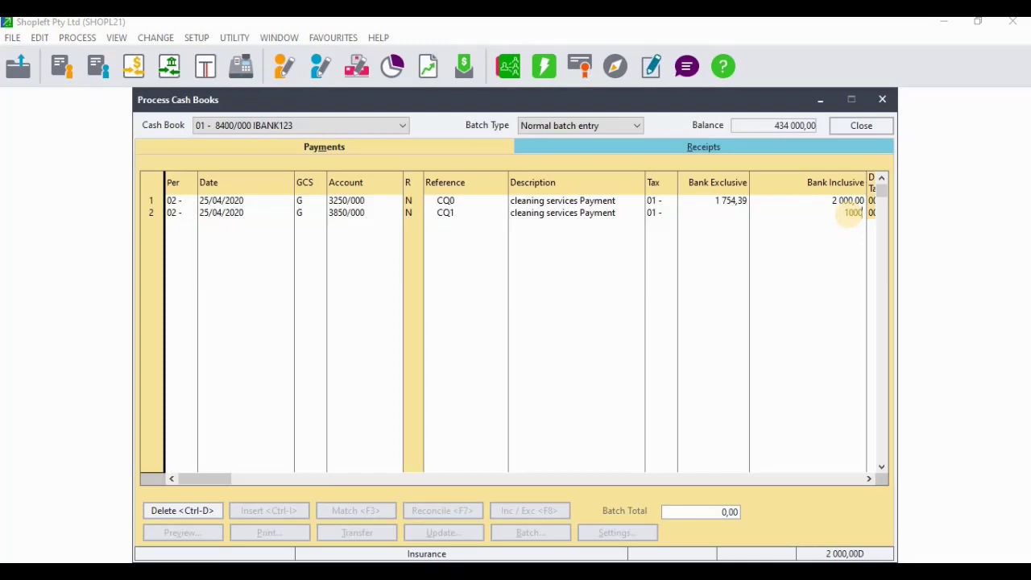
pyautogui.press('Return')
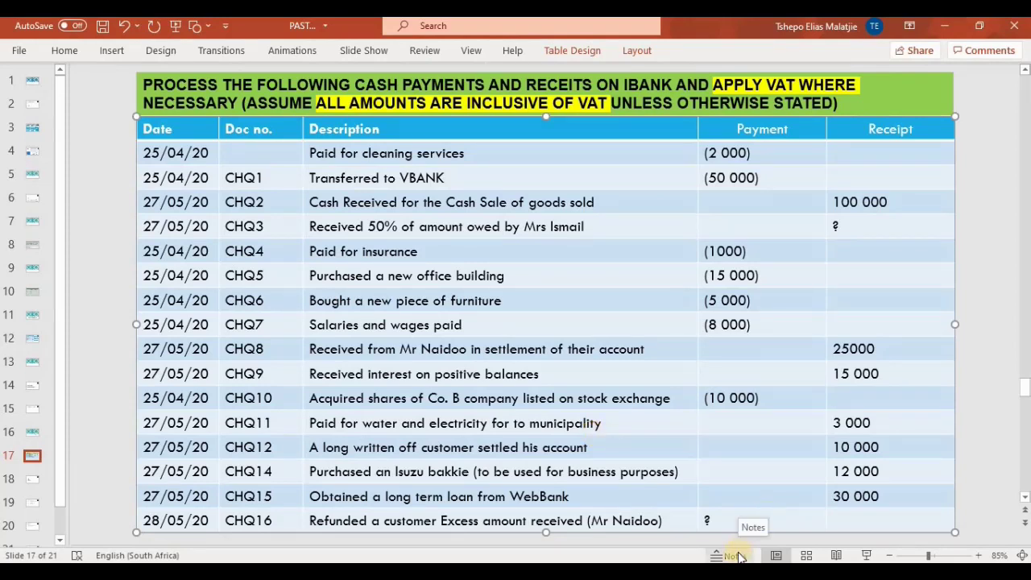
# Return to the Pastel cash book and assign the Land & Buildings - @ Cost account (6100/010) to the third payment line.
pyautogui.hotkey('alt', 'Tab')
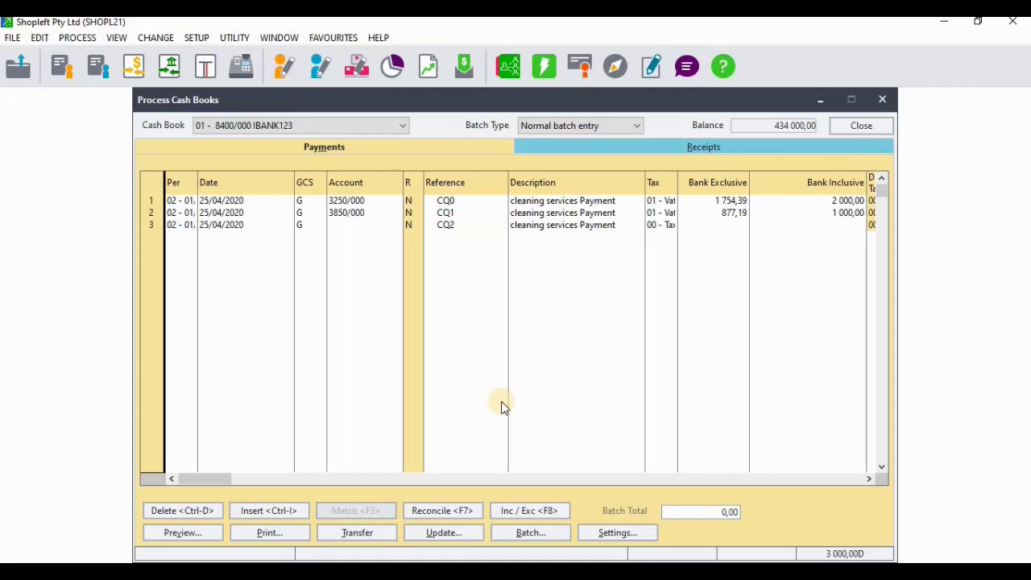
pyautogui.click(345, 225)
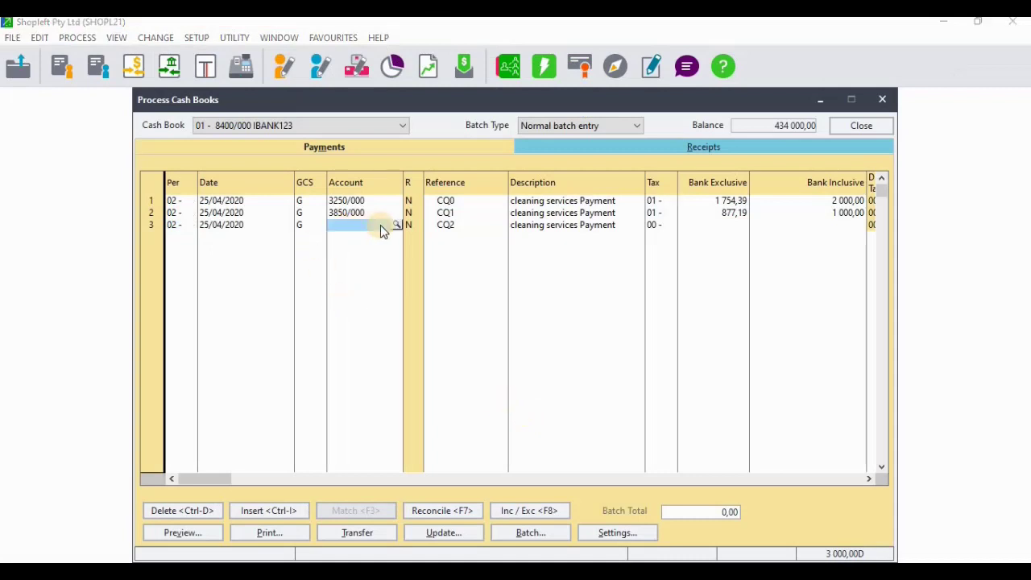
pyautogui.click(400, 226)
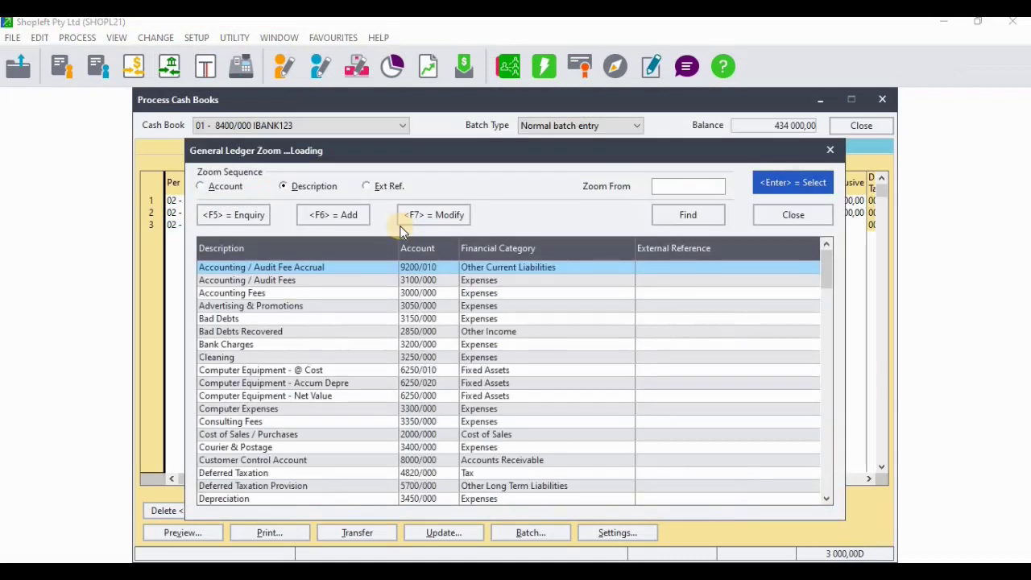
pyautogui.write('bu')
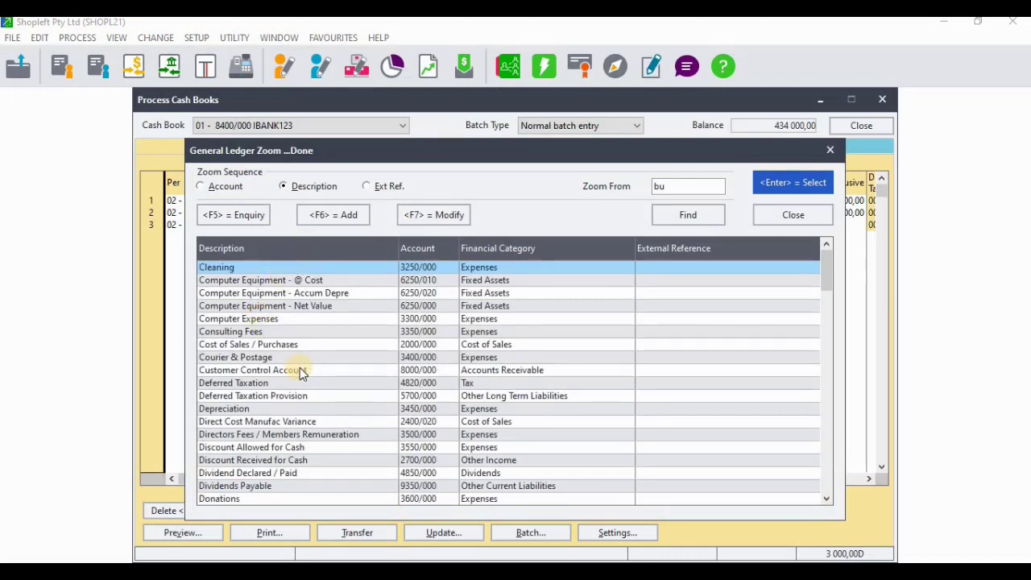
pyautogui.press('BackSpace')
pyautogui.press('BackSpace')
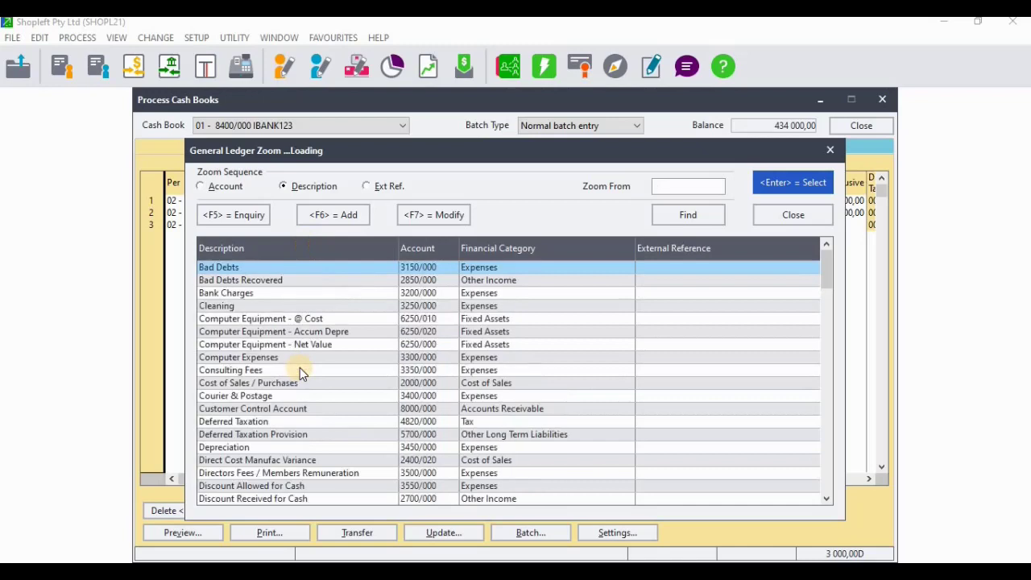
pyautogui.write('la')
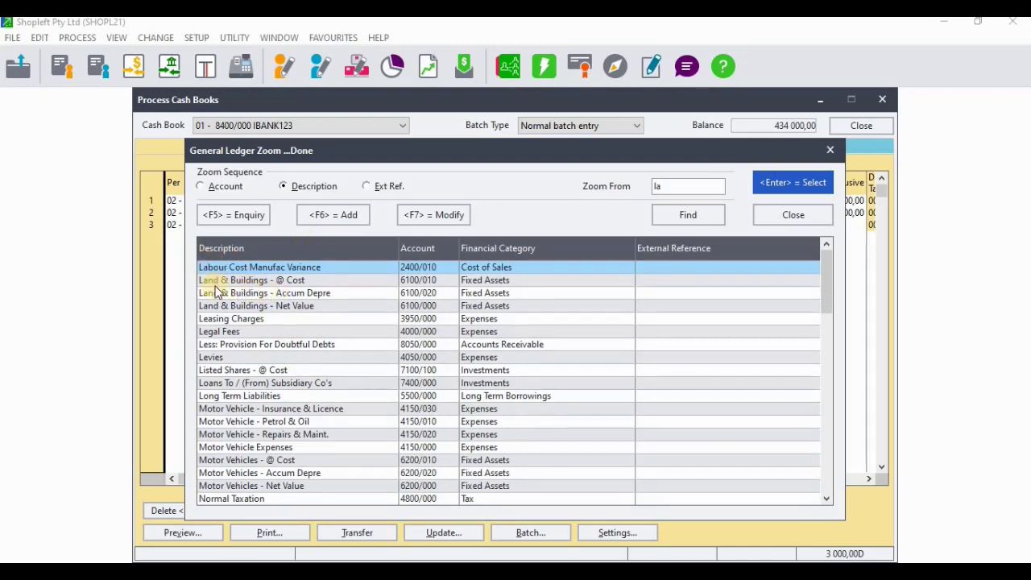
pyautogui.doubleClick(277, 282)
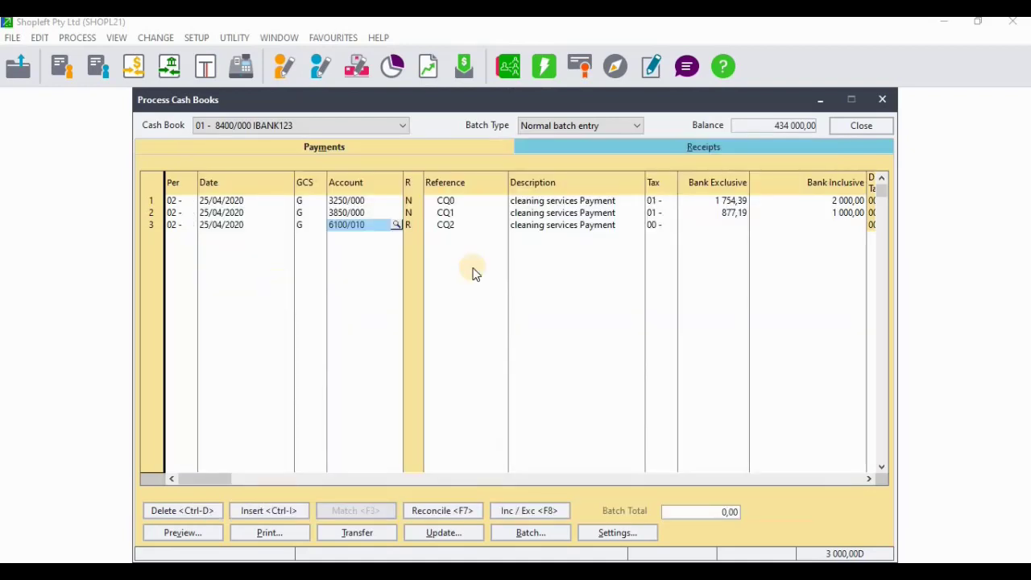
pyautogui.press('Return')
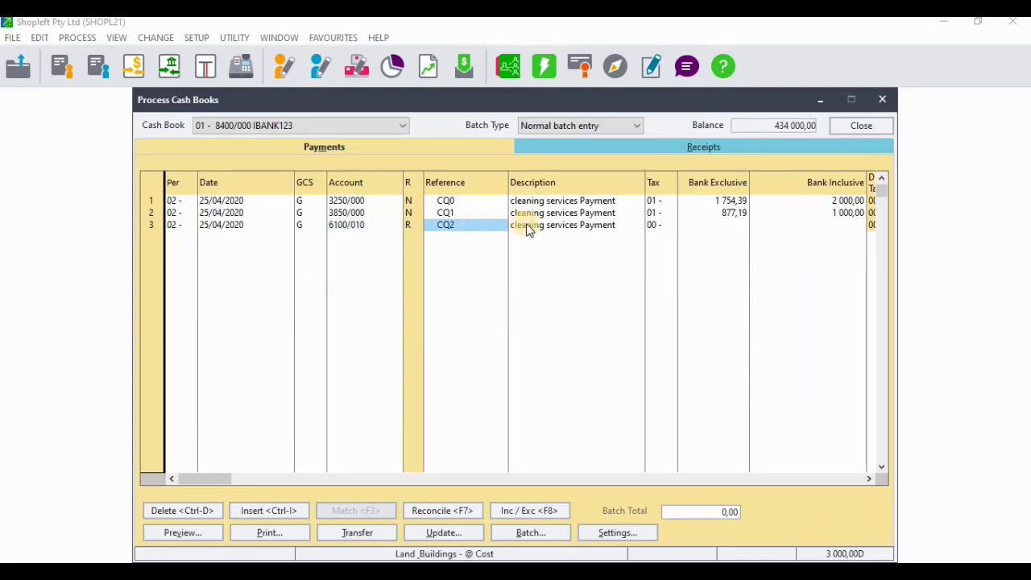
# Check the office building purchase in the slide, and set the third line's description to the predefined text Payment.
pyautogui.press('Return')
pyautogui.press('Return')
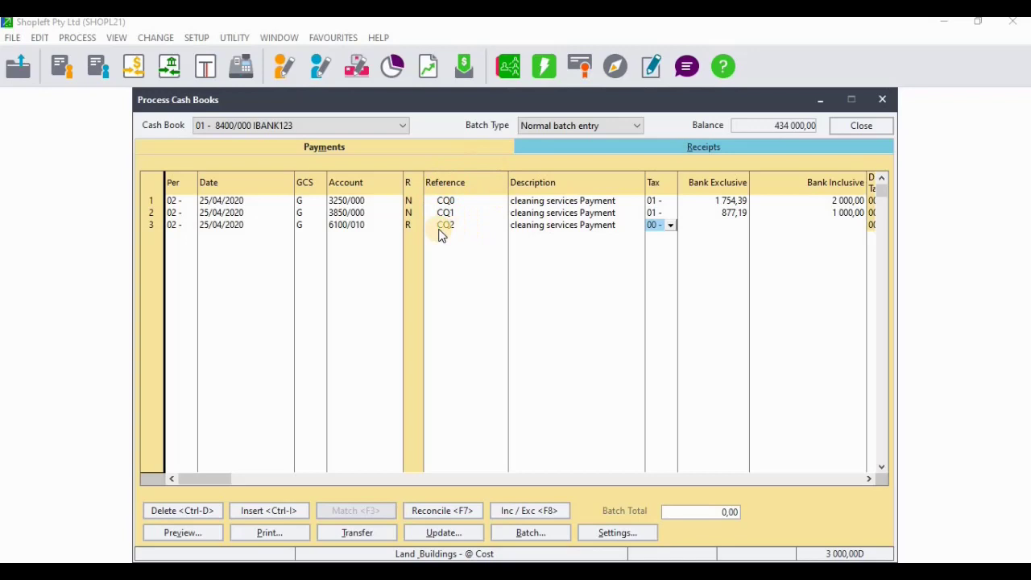
pyautogui.click(671, 225)
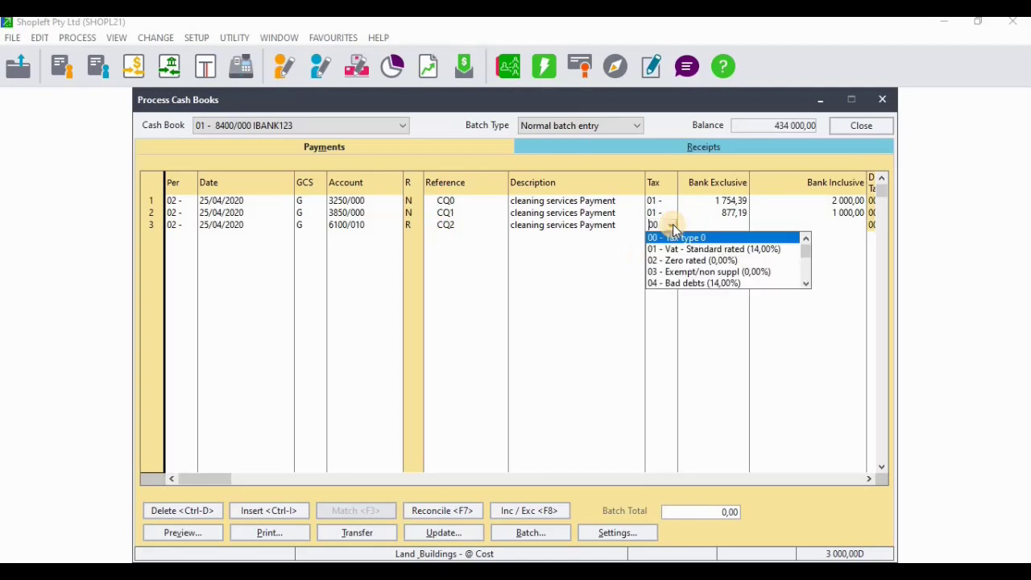
pyautogui.click(559, 227)
pyautogui.click(561, 229)
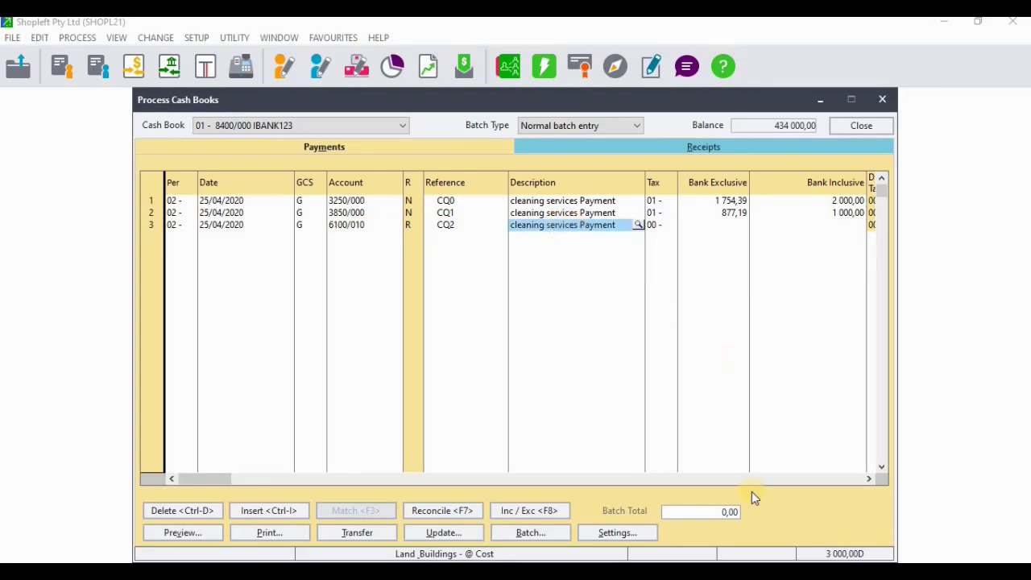
pyautogui.hotkey('alt', 'Tab')
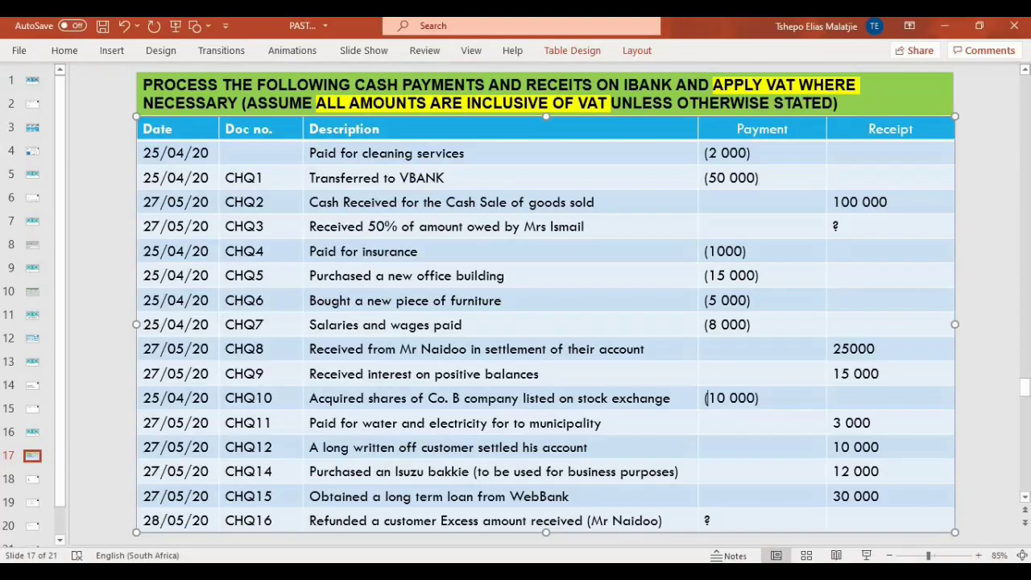
pyautogui.hotkey('alt', 'Tab')
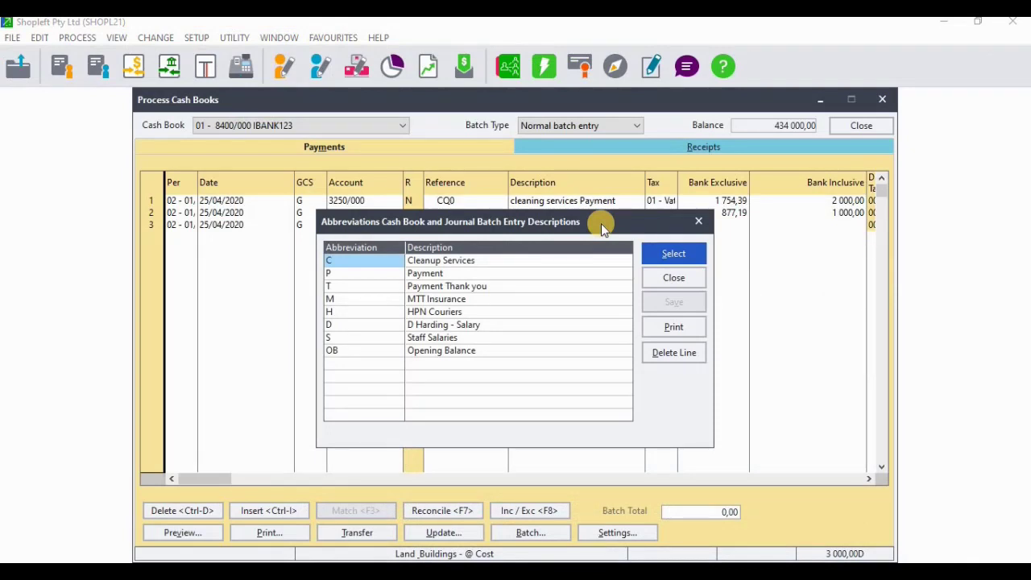
pyautogui.click(417, 274)
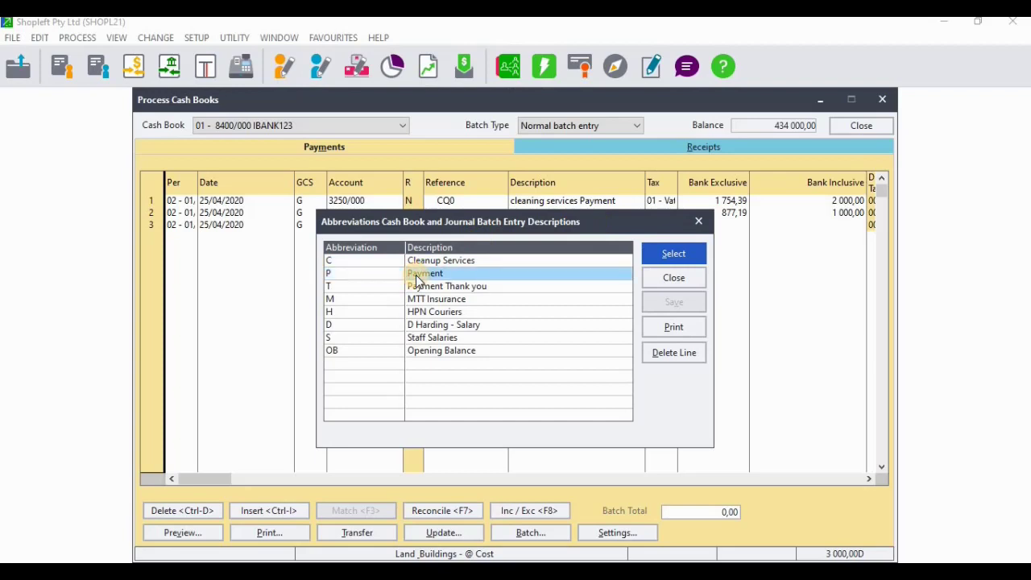
pyautogui.click(679, 254)
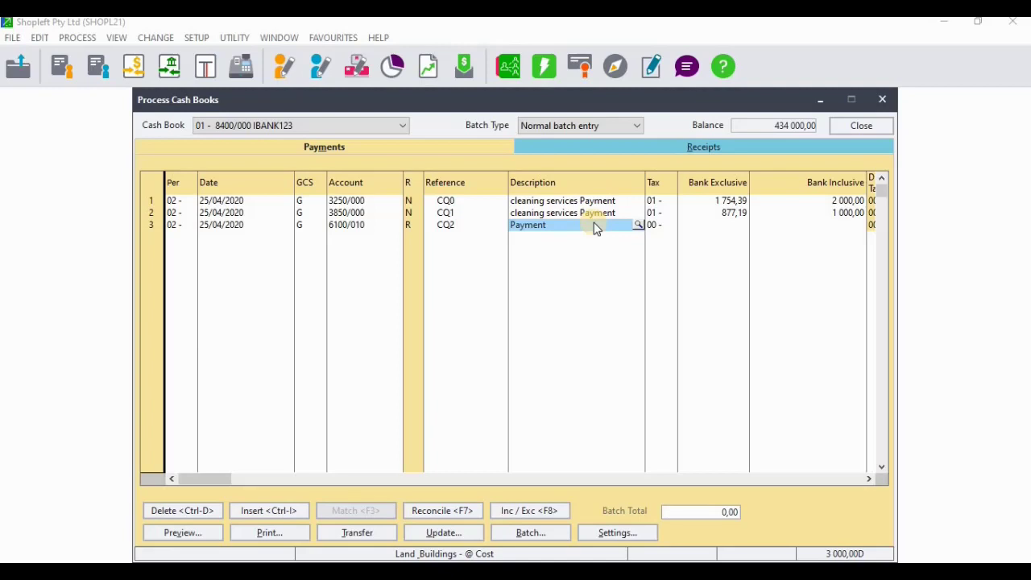
pyautogui.press('Tab')
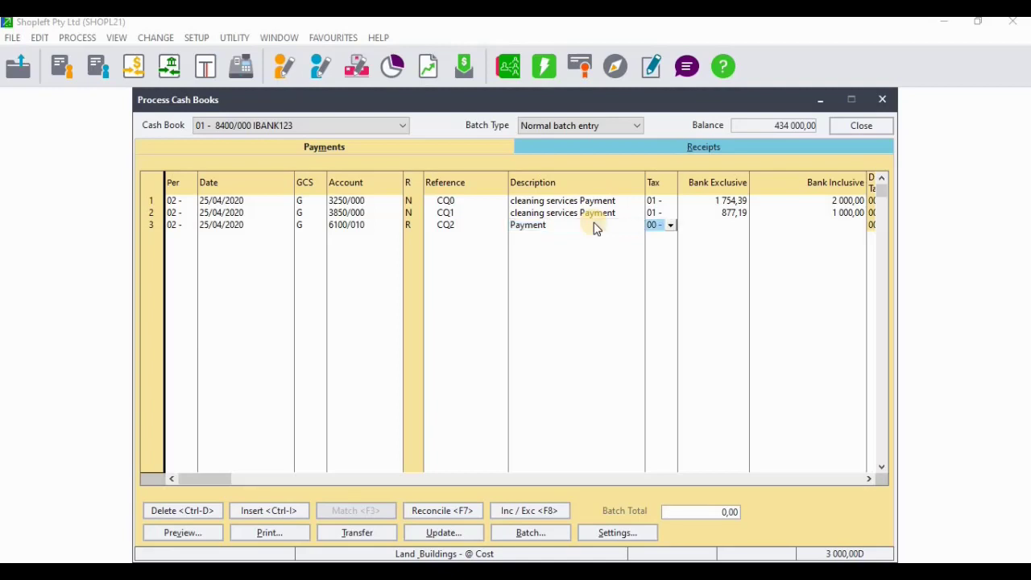
# Set the third line's tax type to 01 - Vat - Standard rated (14,00%) and enter 15000 as its bank-inclusive amount.
pyautogui.click(670, 225)
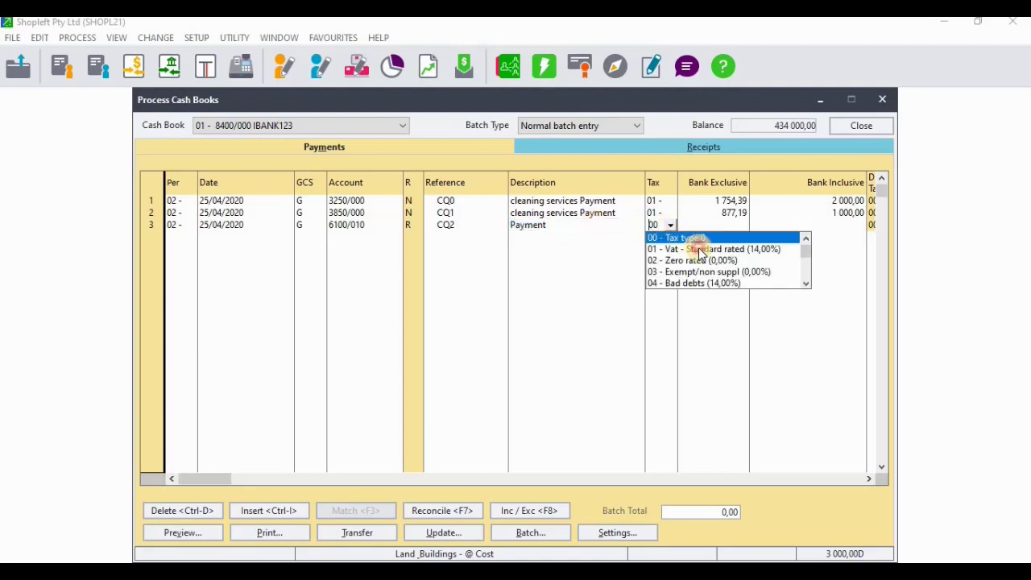
pyautogui.click(696, 249)
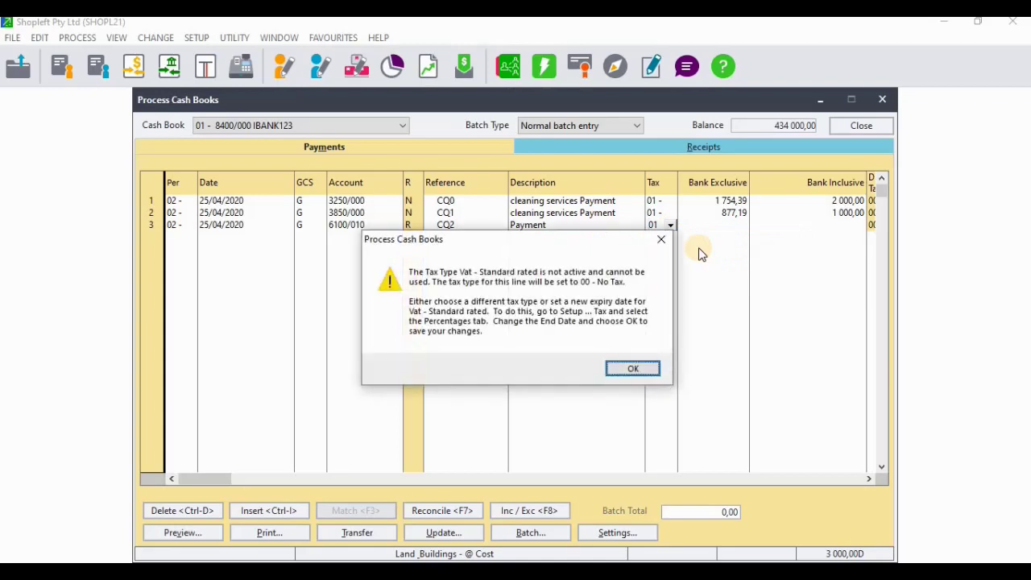
pyautogui.click(633, 369)
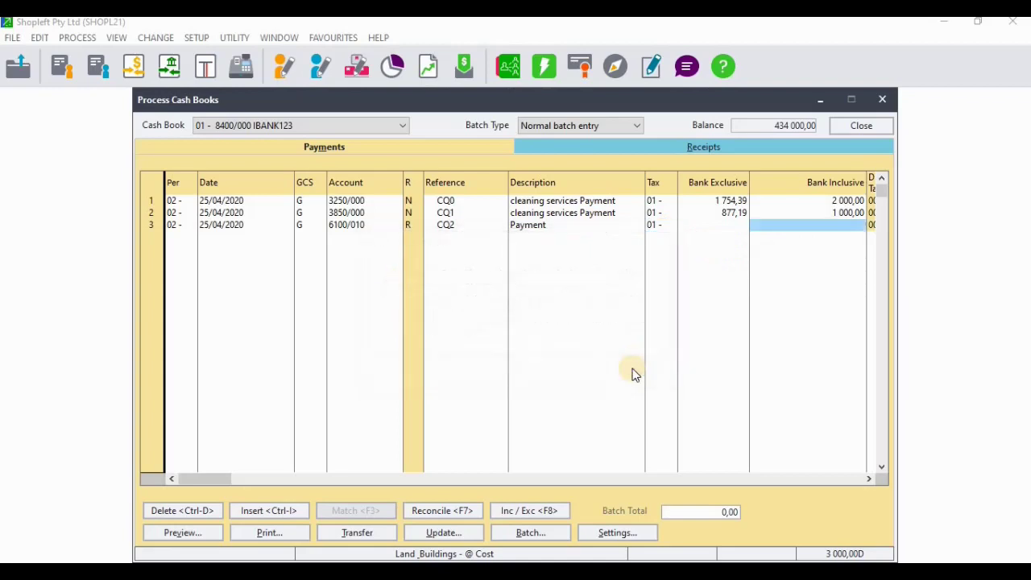
pyautogui.click(662, 229)
pyautogui.click(670, 226)
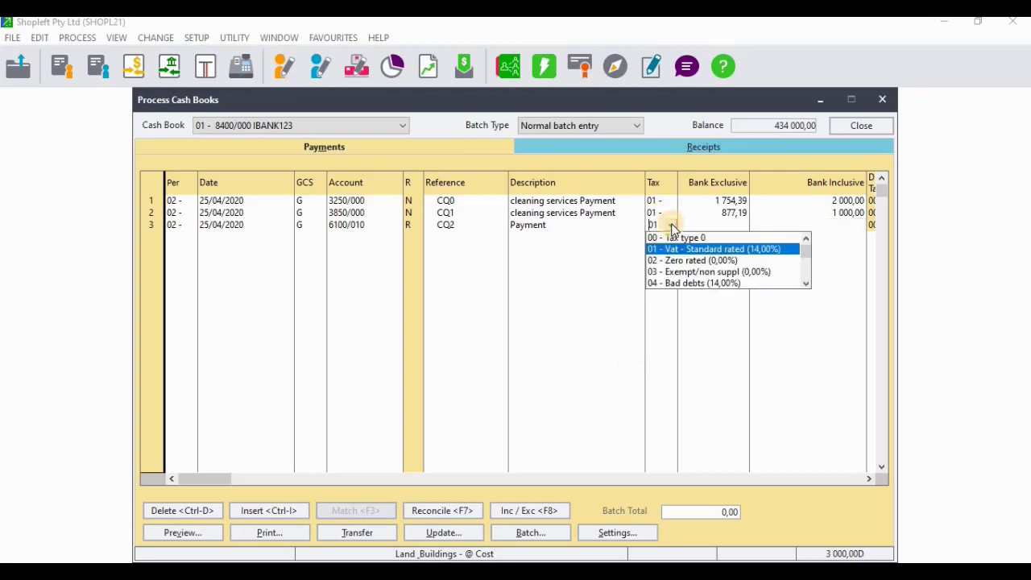
pyautogui.click(719, 227)
pyautogui.press('Return')
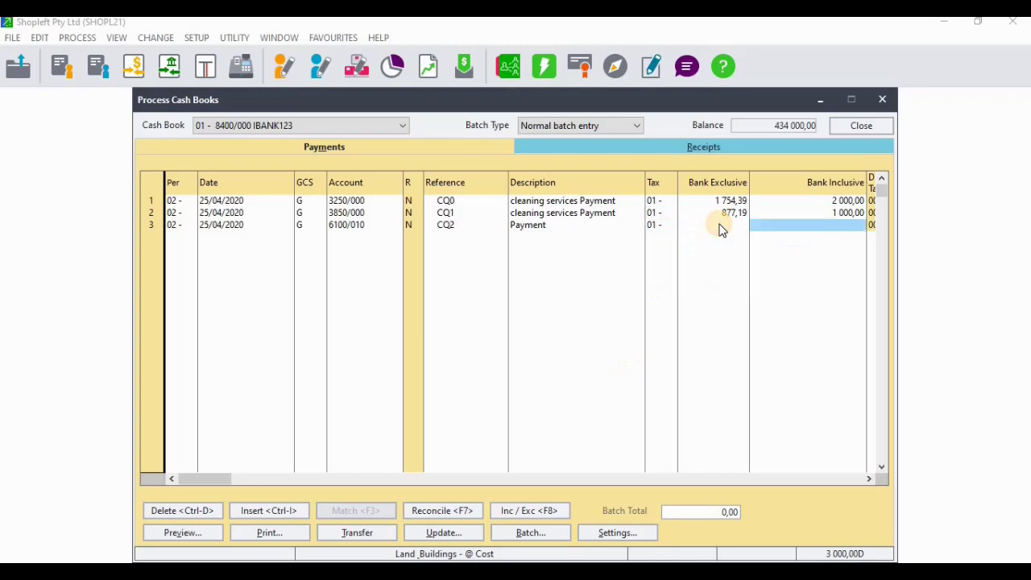
pyautogui.write('15000')
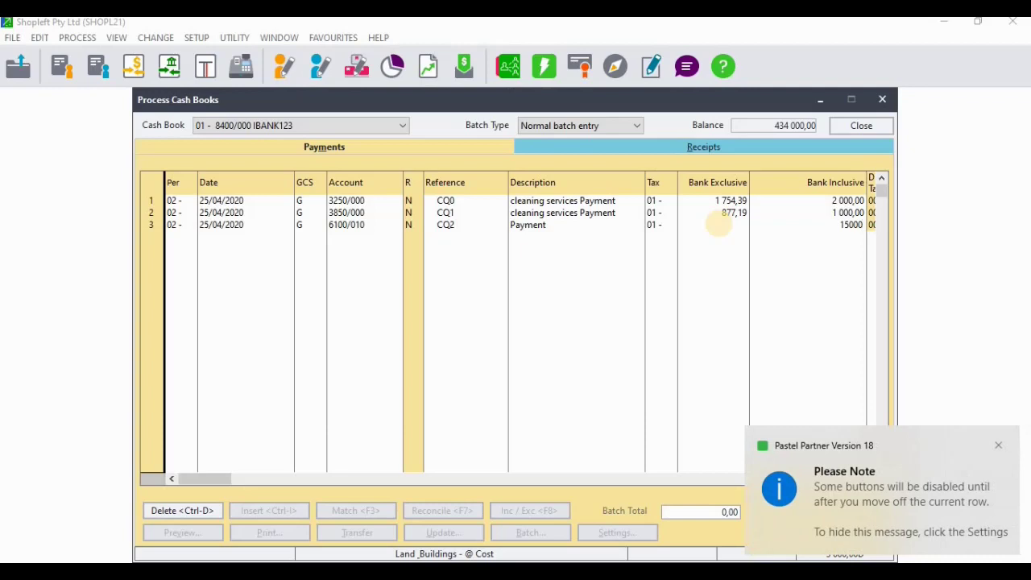
pyautogui.press('Return')
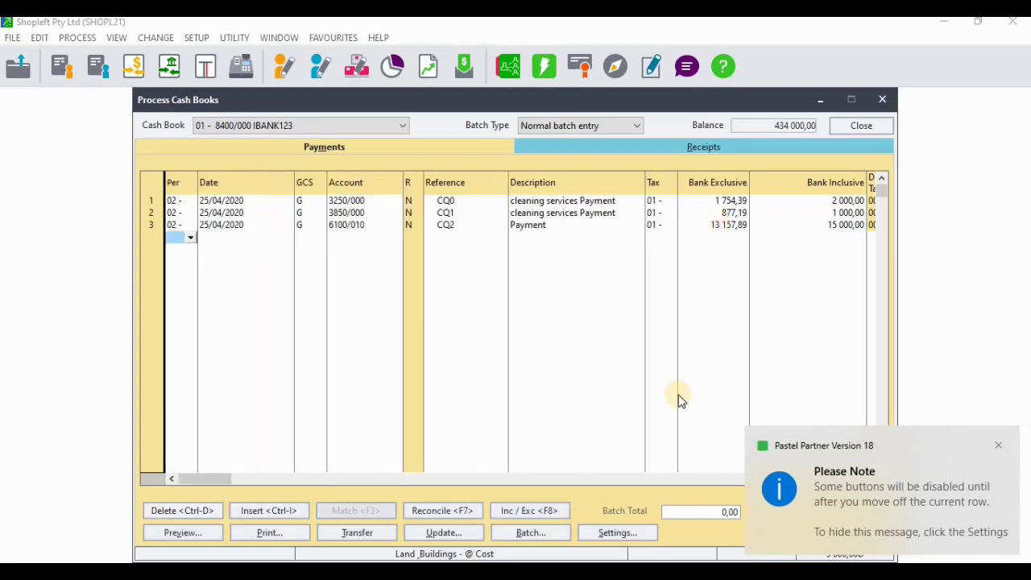
# Check the document numbers in the transaction slide, and set the reference of the second payment line to CHQ1.
pyautogui.hotkey('alt', 'Tab')
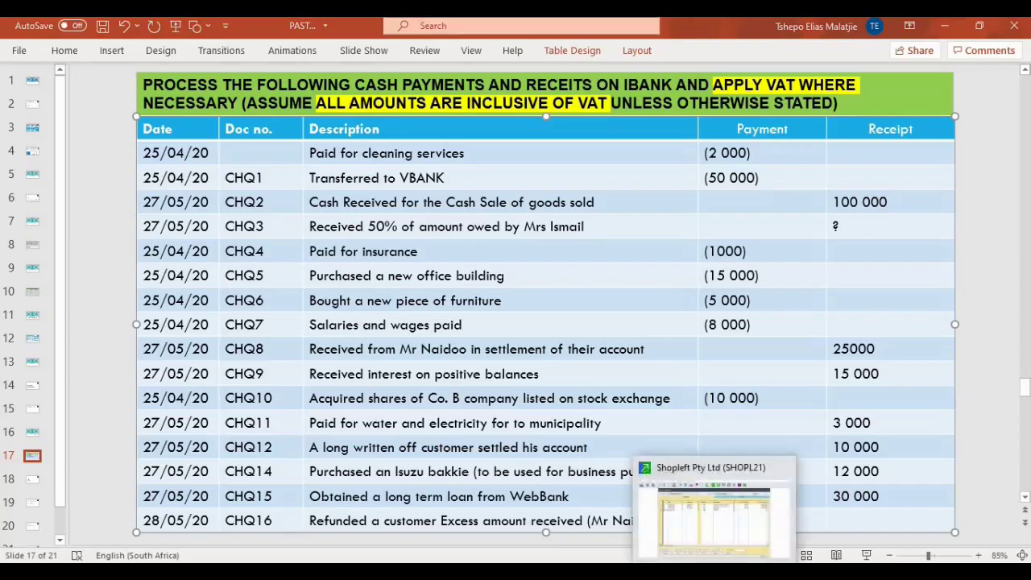
pyautogui.click(717, 507)
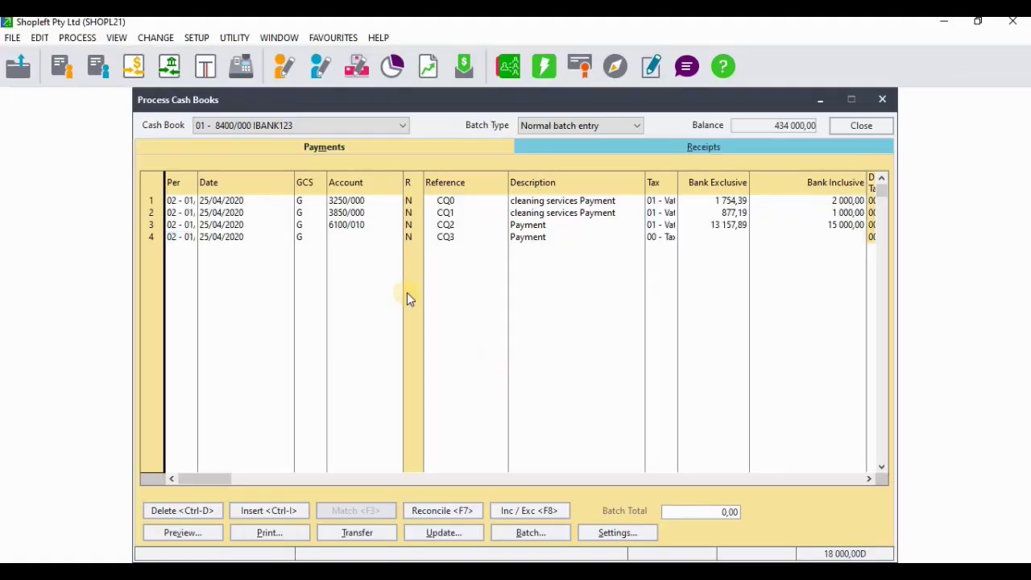
pyautogui.click(448, 237)
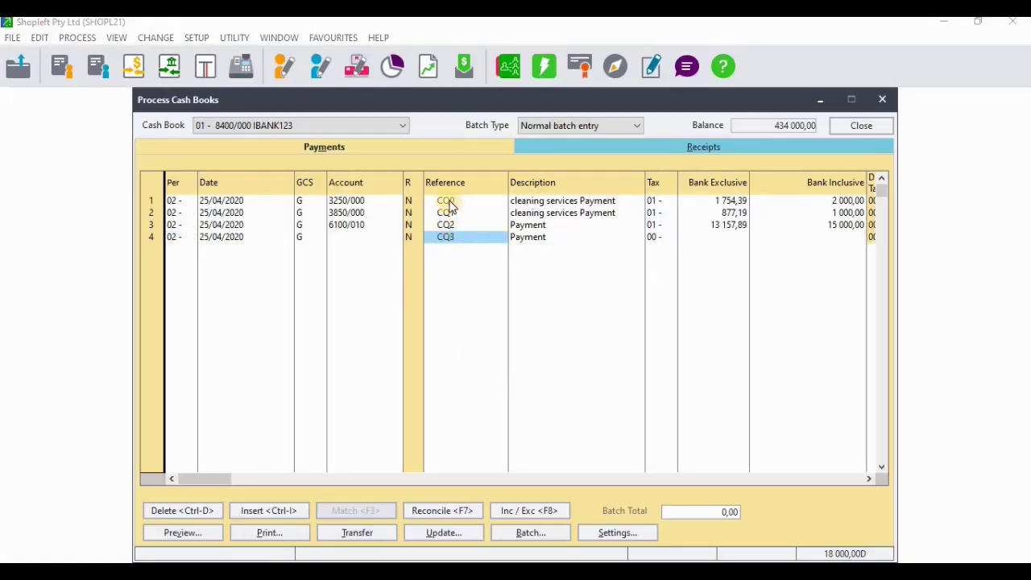
pyautogui.click(450, 214)
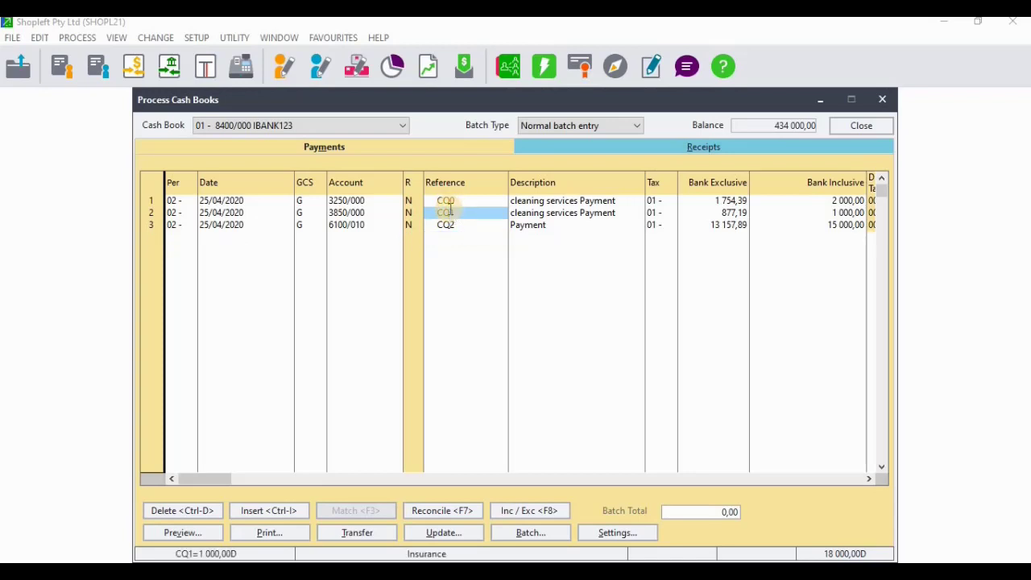
pyautogui.write('CHQ1')
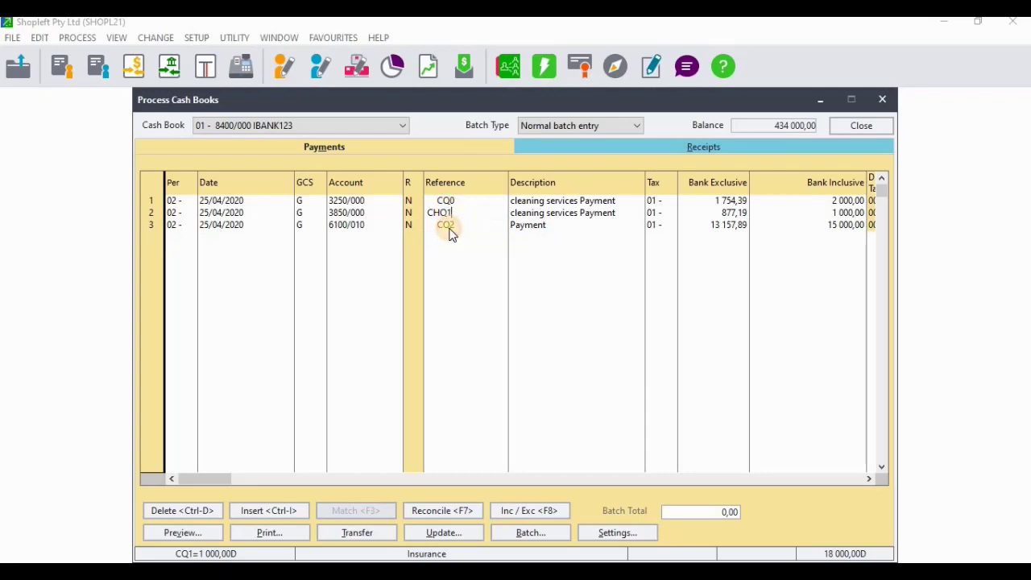
pyautogui.press('Escape')
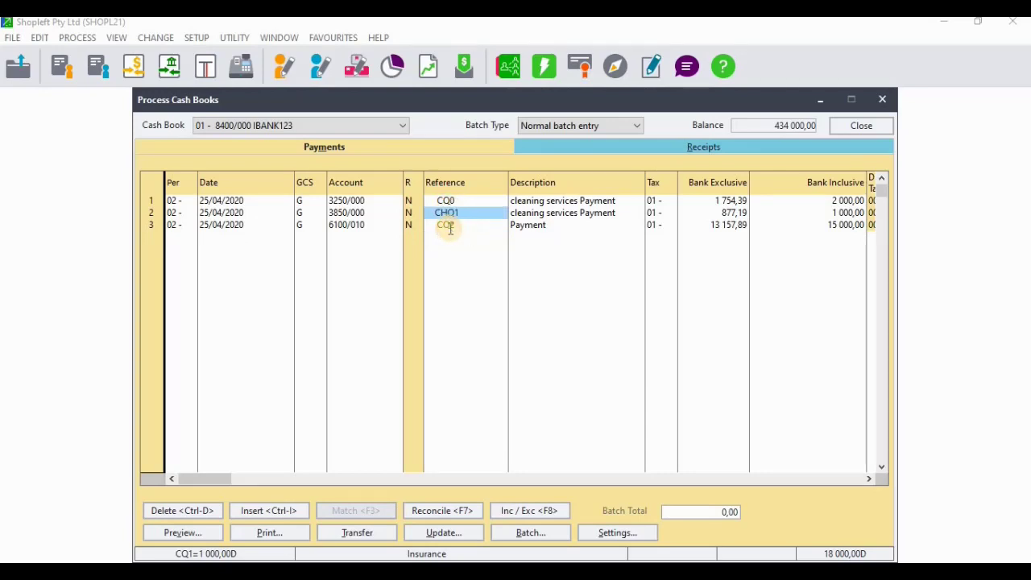
# Set the third payment line's reference to CHQ2, keep its remaining values, and complete the line.
pyautogui.click(451, 232)
pyautogui.click(445, 225)
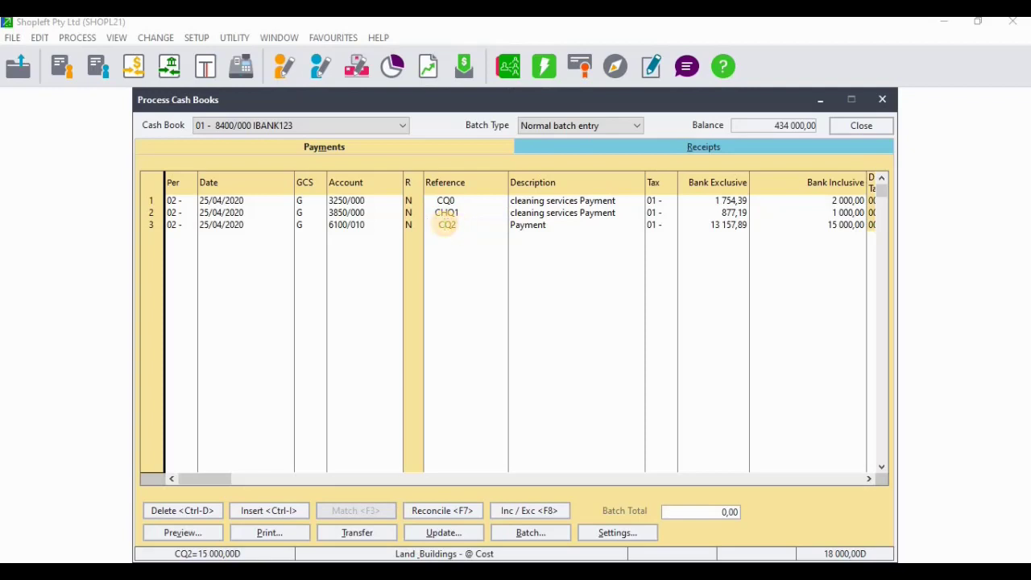
pyautogui.moveTo(457, 225); pyautogui.dragTo(432, 224)
pyautogui.write('CHQ2')
pyautogui.press('Return')
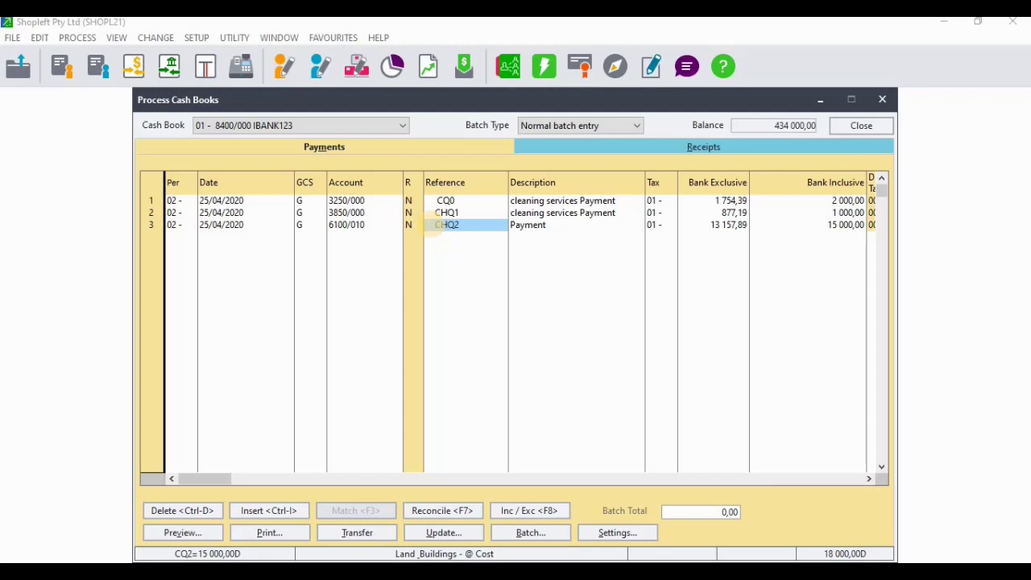
pyautogui.click(525, 227)
pyautogui.press('Tab')
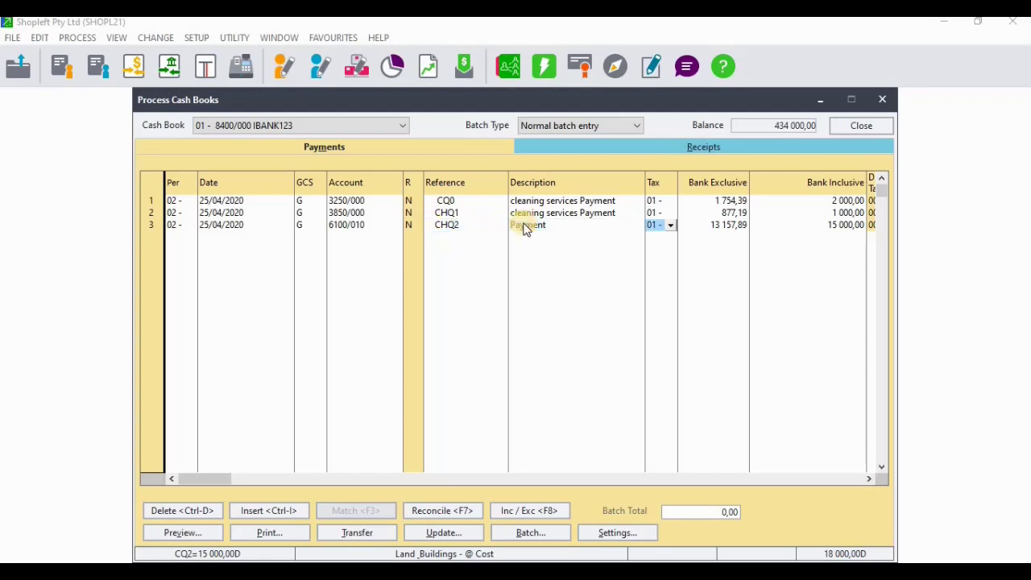
pyautogui.press('Tab')
pyautogui.press('Tab')
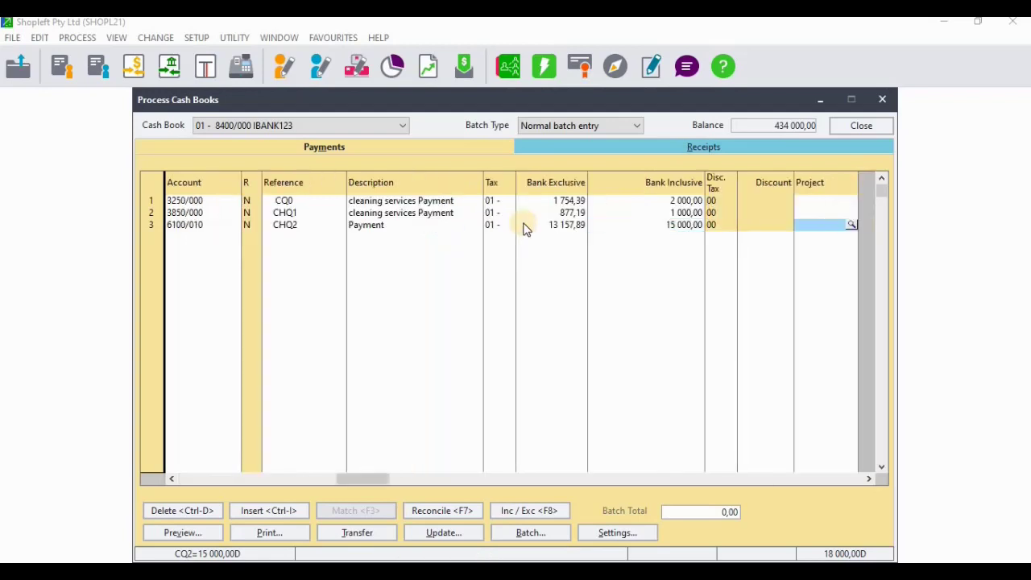
pyautogui.press('Tab')
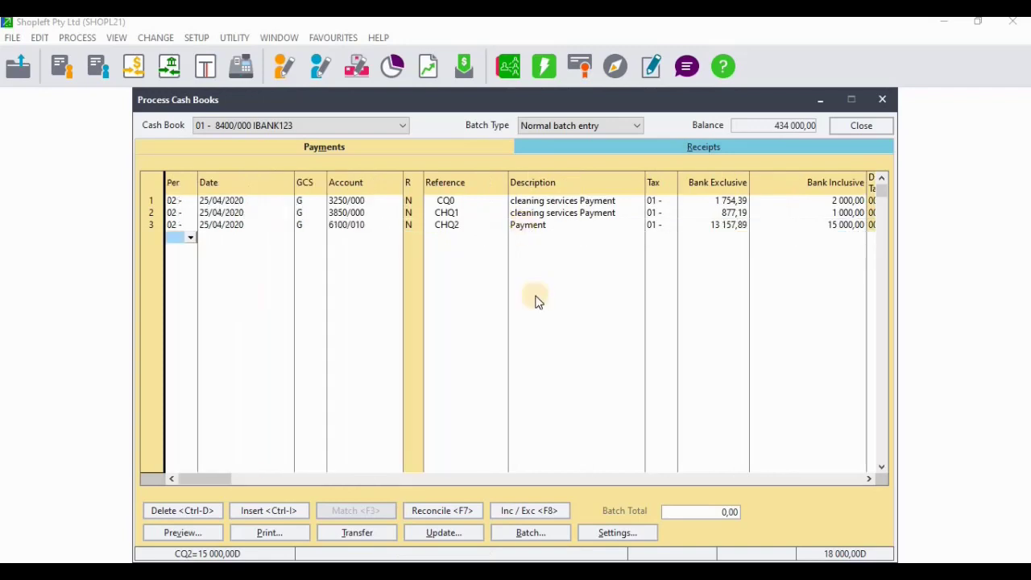
# Check the furniture purchase in the transaction slide, and set the fourth payment line's account to Furniture & Fittings - @ Cost (6350/010).
pyautogui.hotkey('alt', 'Tab')
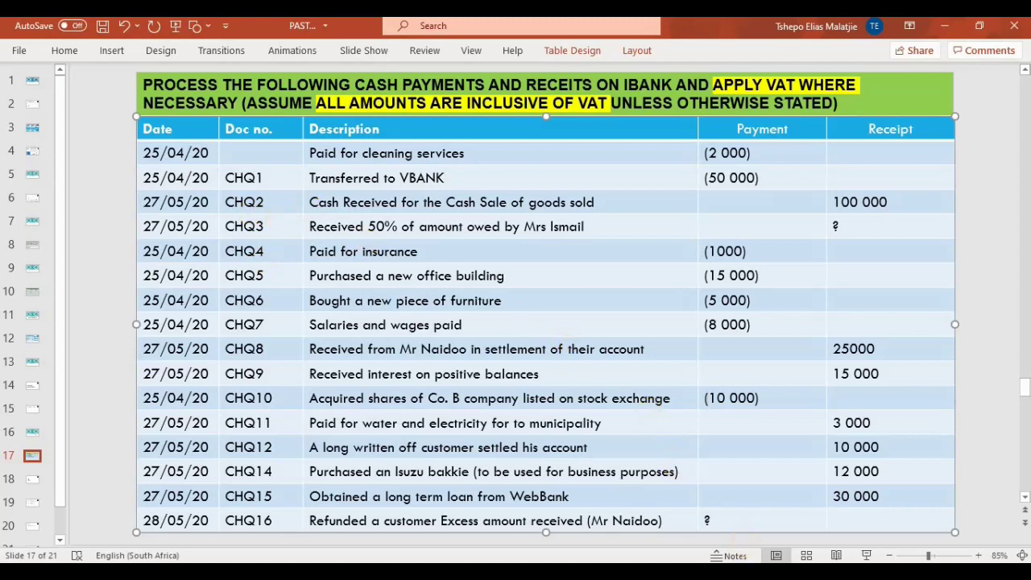
pyautogui.hotkey('alt', 'Tab')
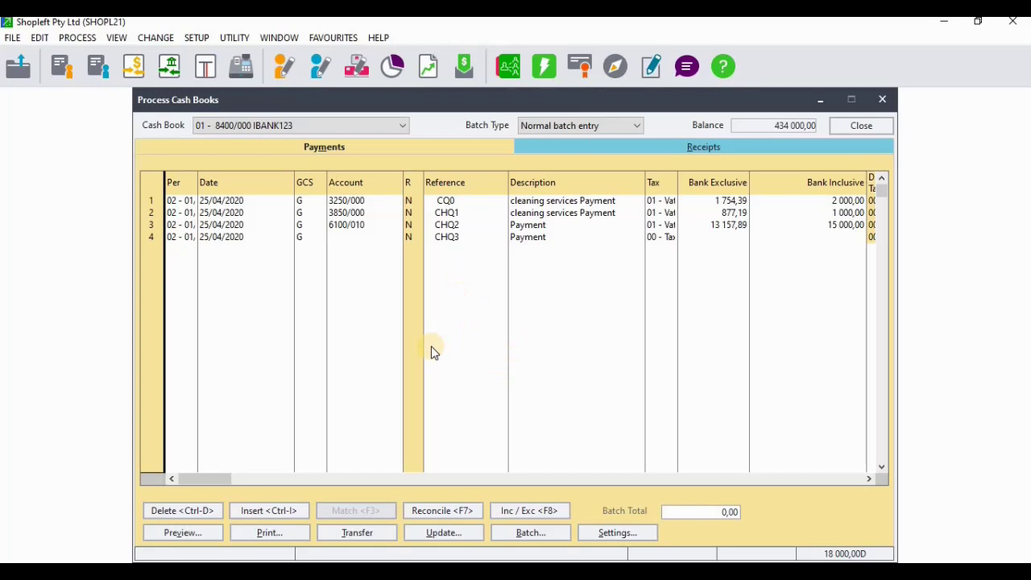
pyautogui.click(535, 242)
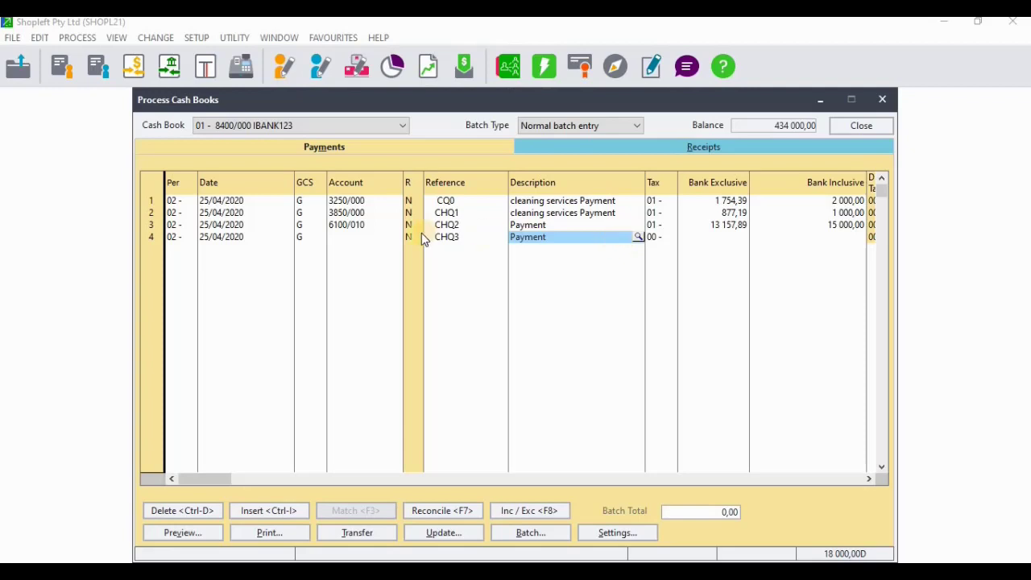
pyautogui.click(359, 238)
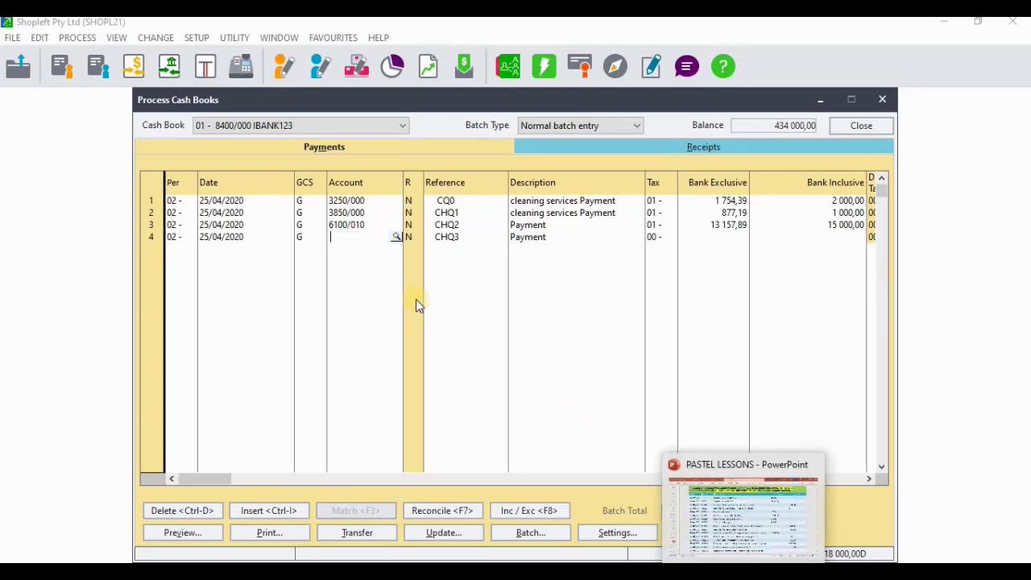
pyautogui.click(395, 239)
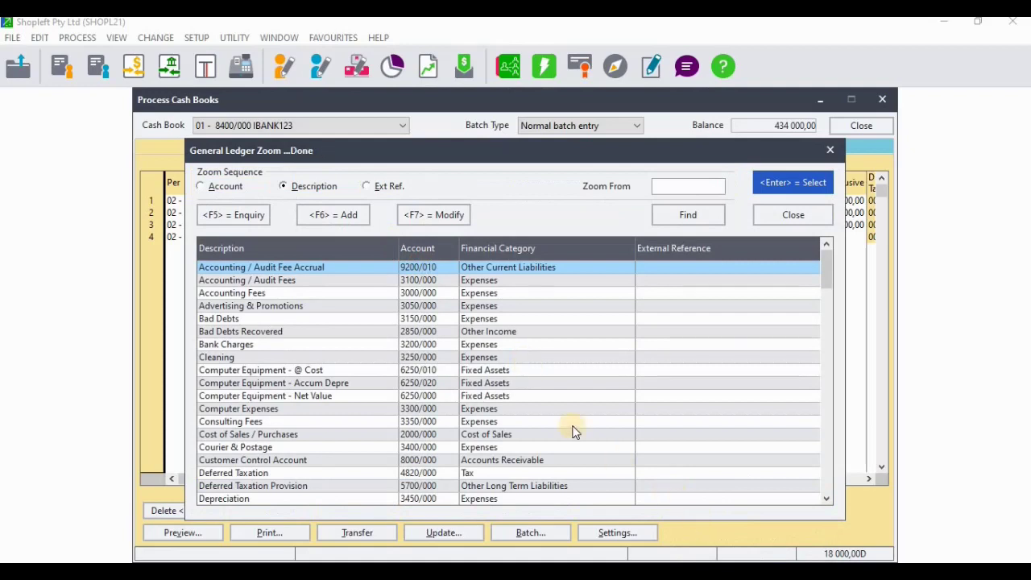
pyautogui.write('FUR')
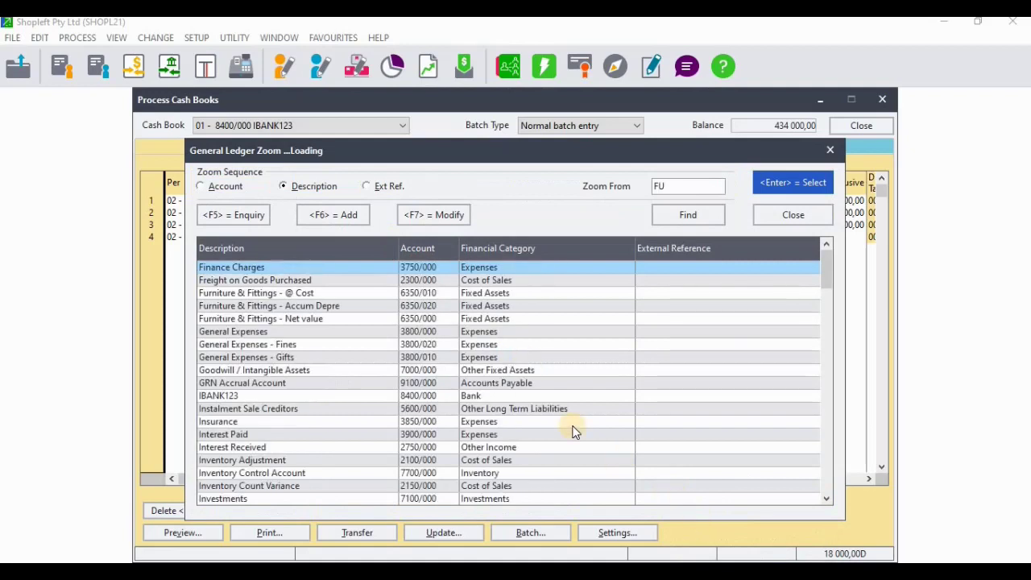
pyautogui.click(230, 266)
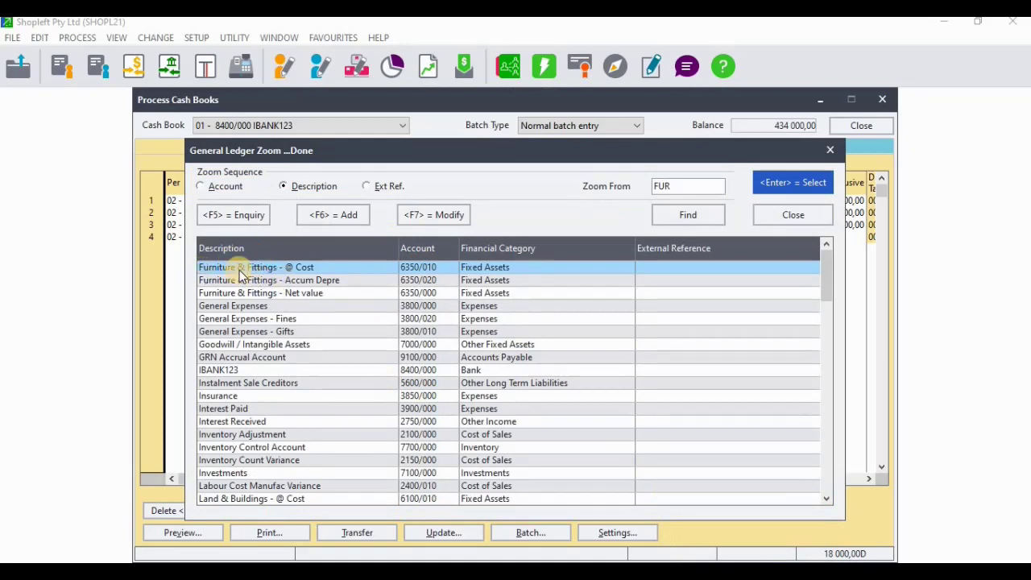
pyautogui.doubleClick(240, 271)
pyautogui.press('F7')
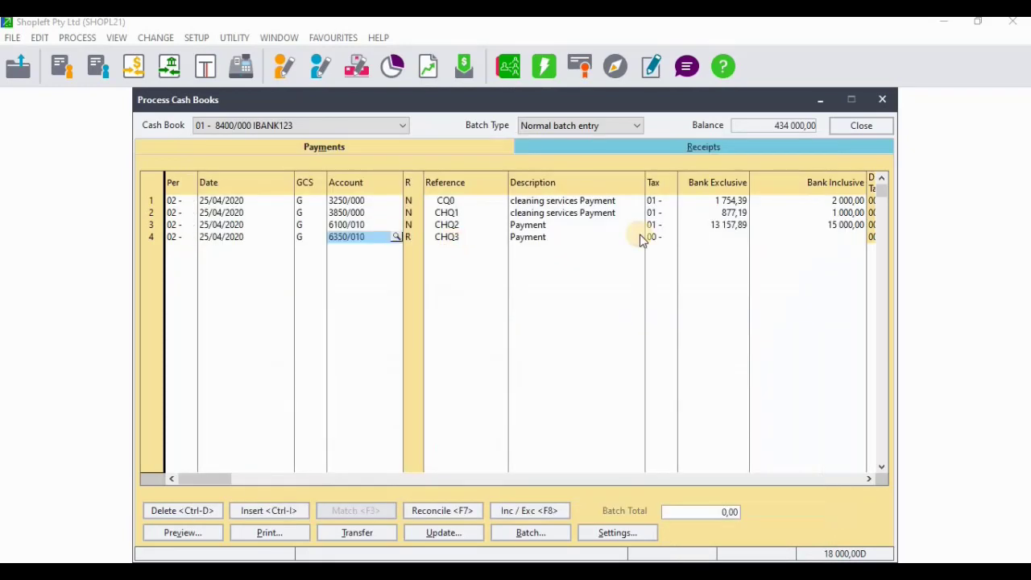
# Set the fourth line's tax type to 01 - Vat - Standard rated (14,00%), enter 5000 as its bank-inclusive amount, and complete the line.
pyautogui.click(641, 237)
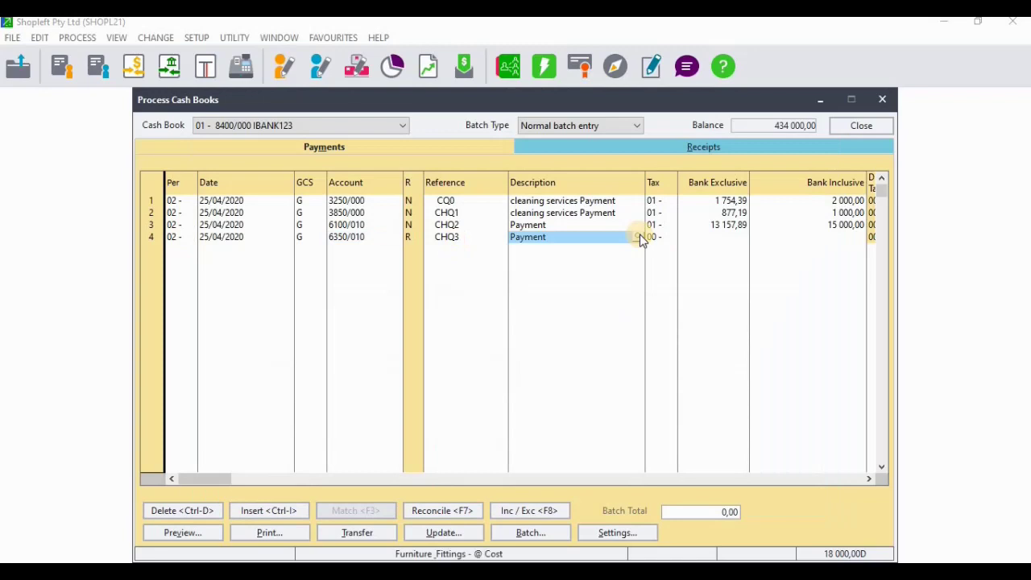
pyautogui.click(651, 238)
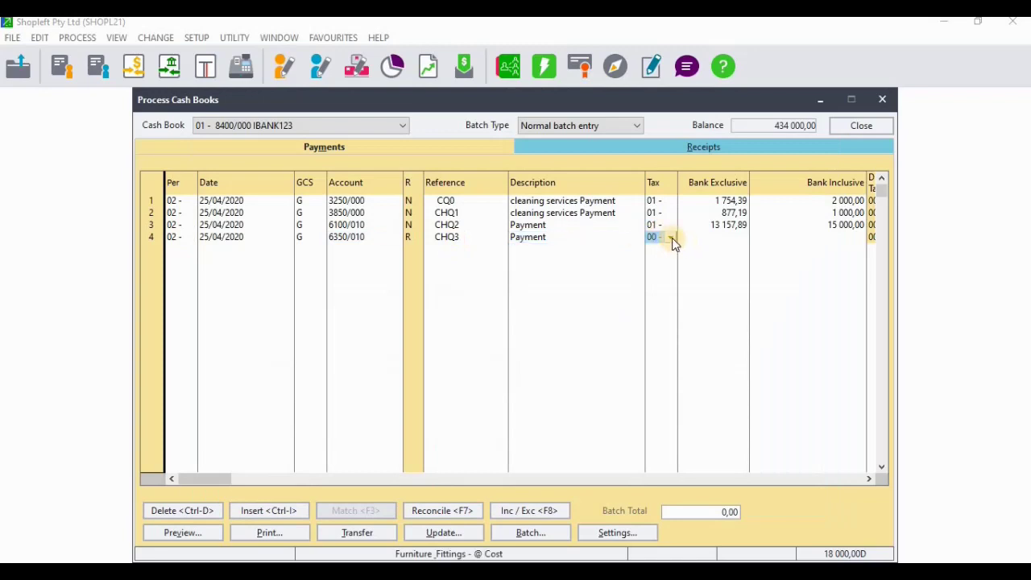
pyautogui.click(671, 238)
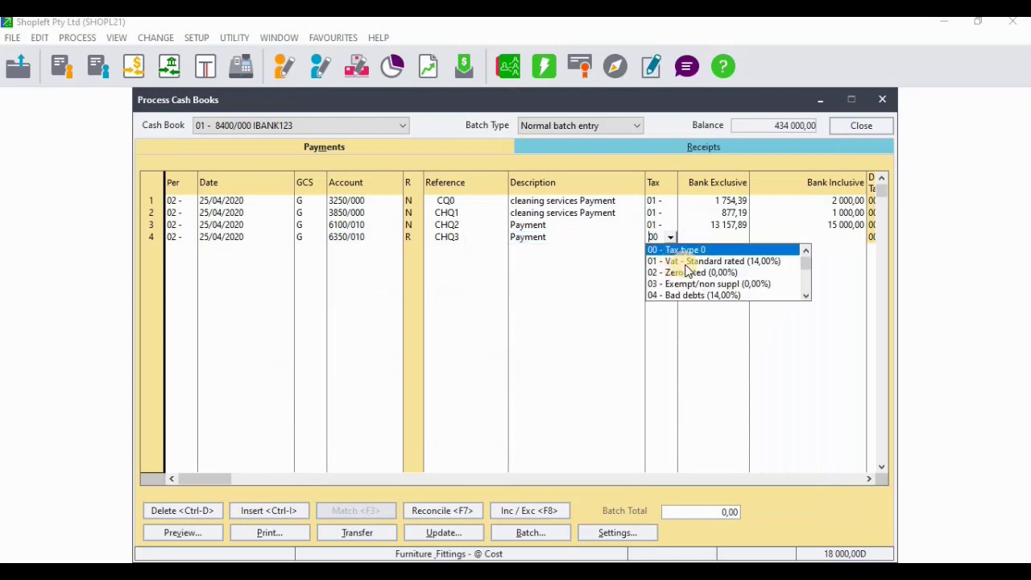
pyautogui.click(686, 262)
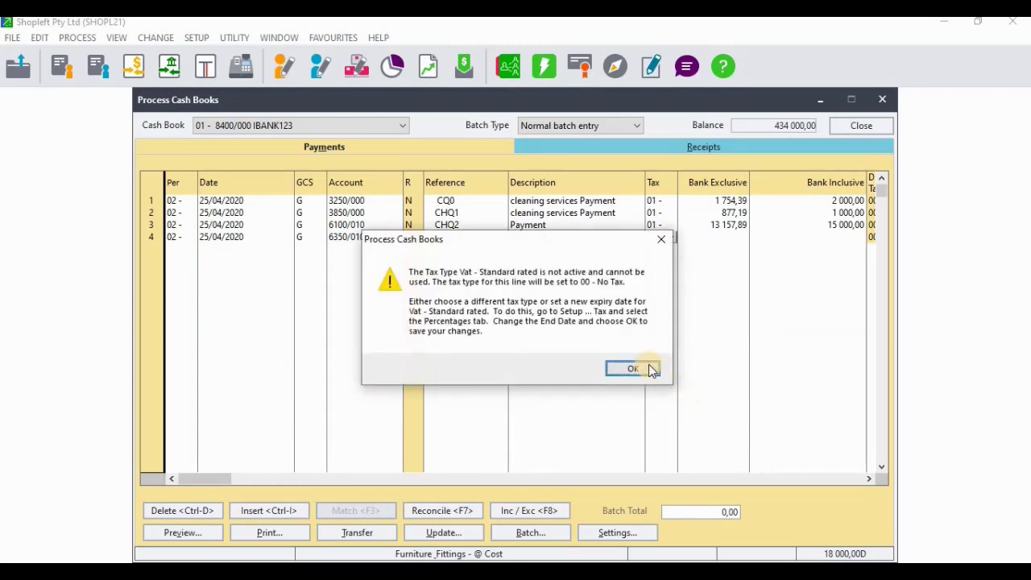
pyautogui.click(650, 369)
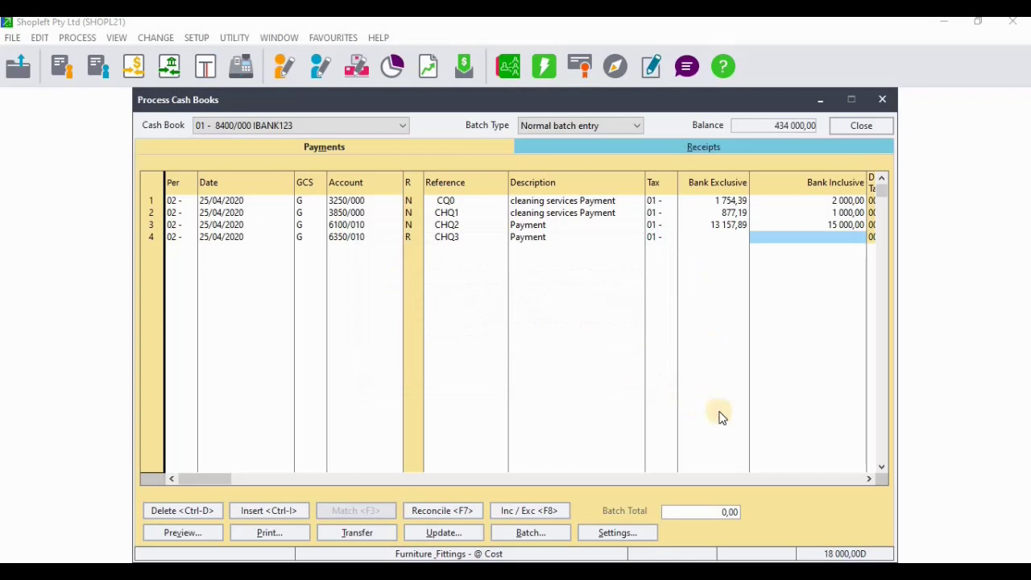
pyautogui.write('5000')
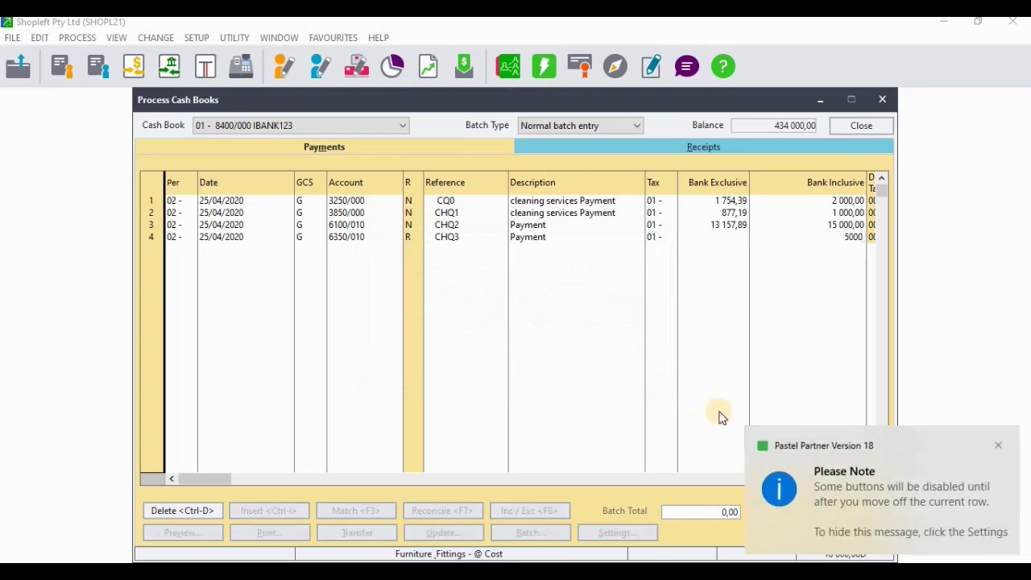
pyautogui.press('Return')
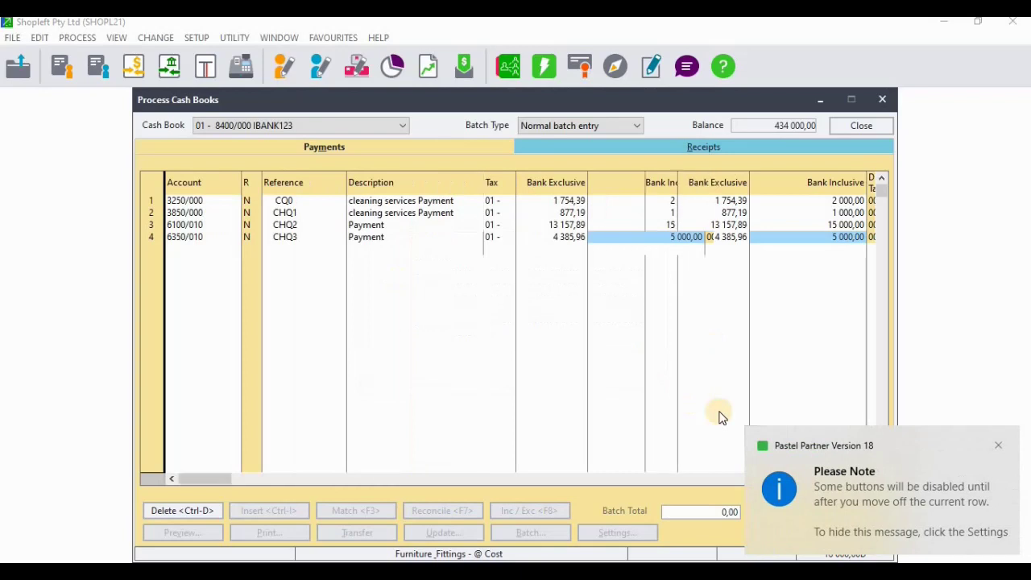
pyautogui.press('Return')
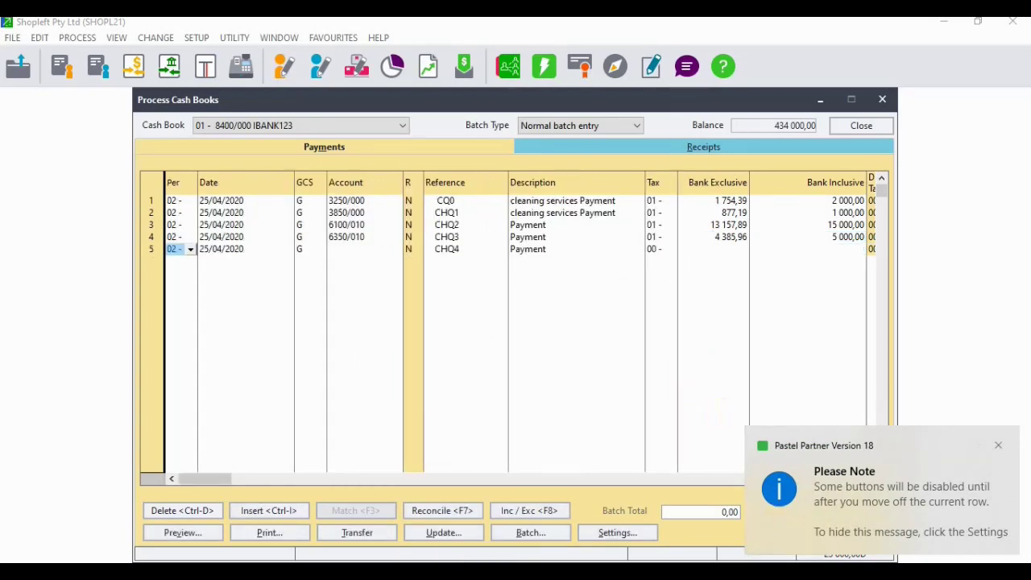
# Check the salaries payment in the slide, and set the fifth line's account to Salaries & Wages (4400/000), keeping its reference and description.
pyautogui.hotkey('alt', 'Tab')
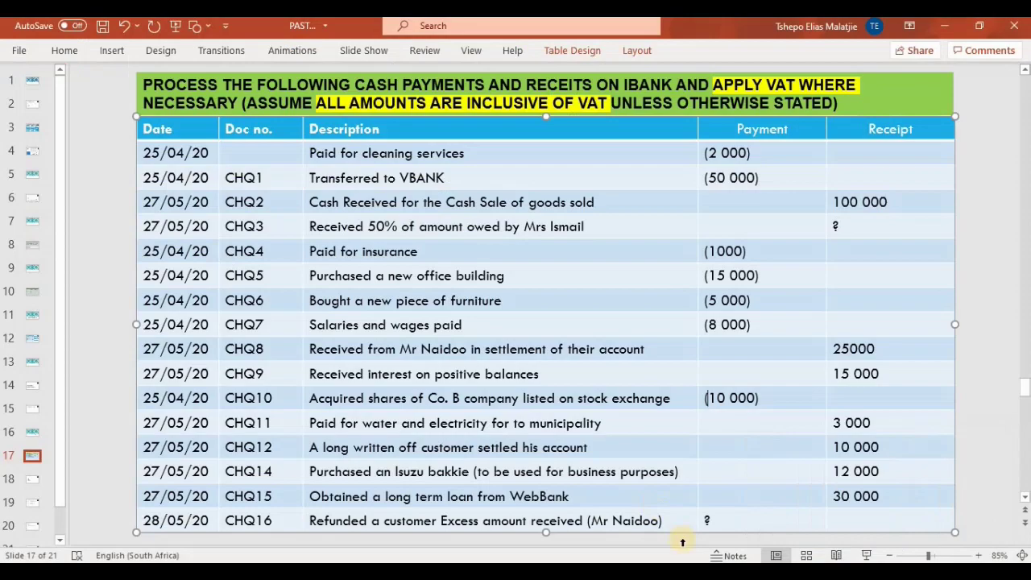
pyautogui.hotkey('alt', 'Tab')
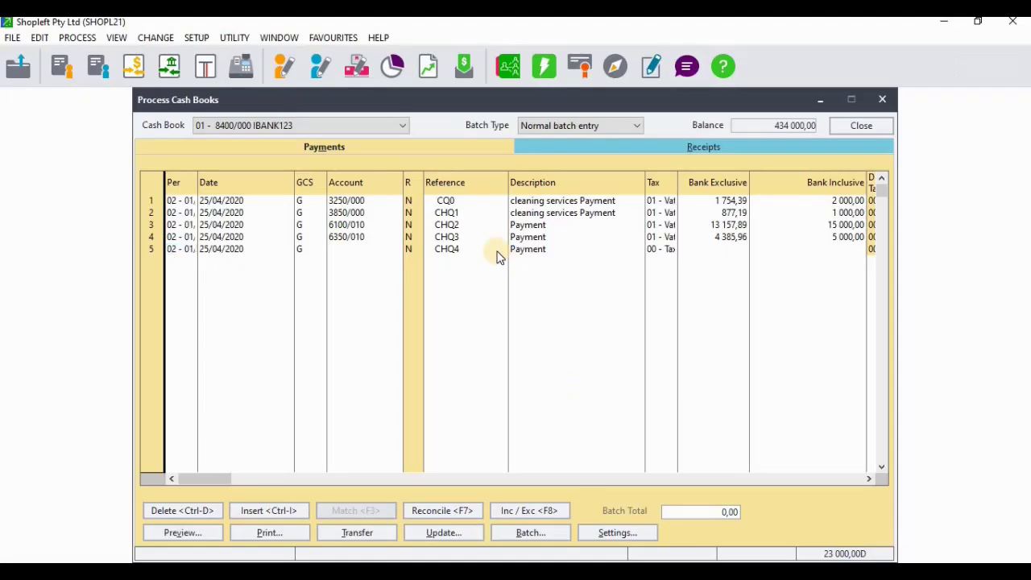
pyautogui.click(377, 250)
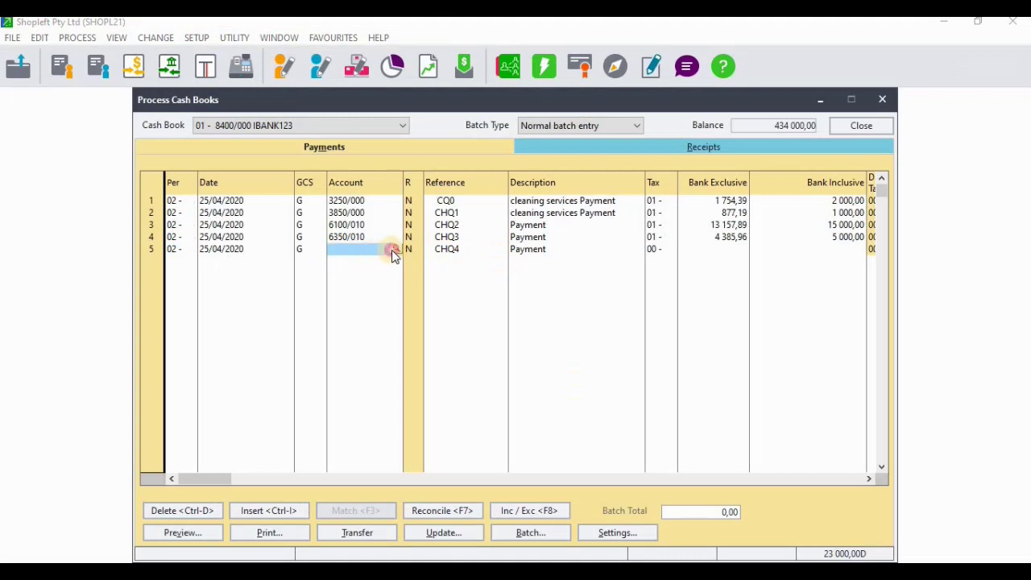
pyautogui.click(392, 251)
pyautogui.write('SA')
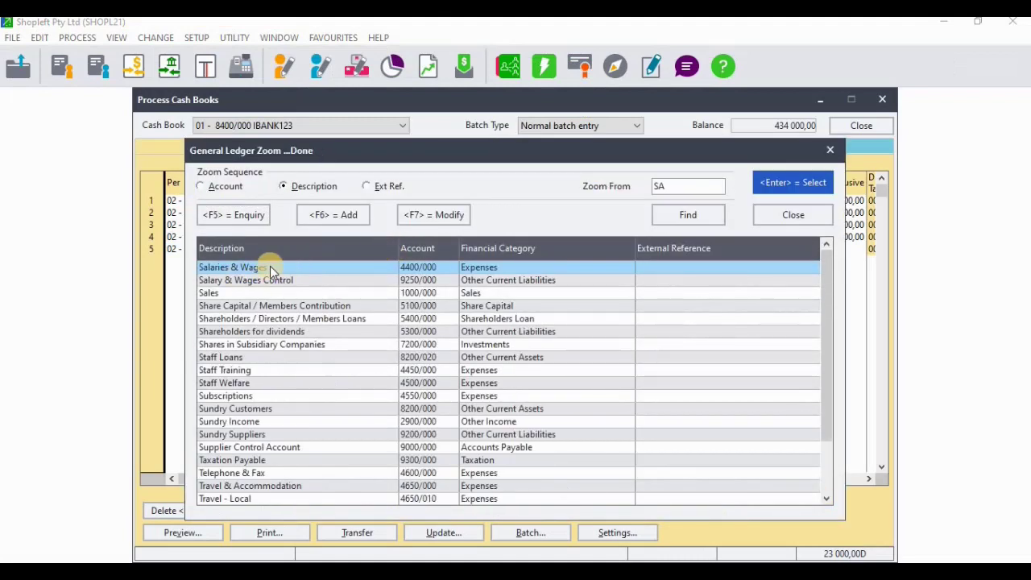
pyautogui.doubleClick(284, 269)
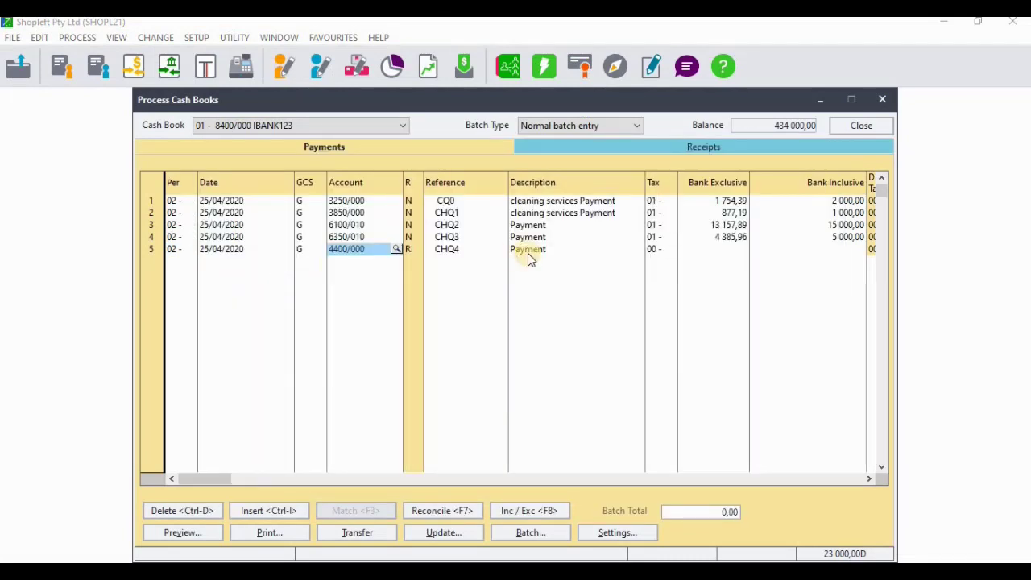
pyautogui.press('Return')
pyautogui.press('Return')
pyautogui.press('Return')
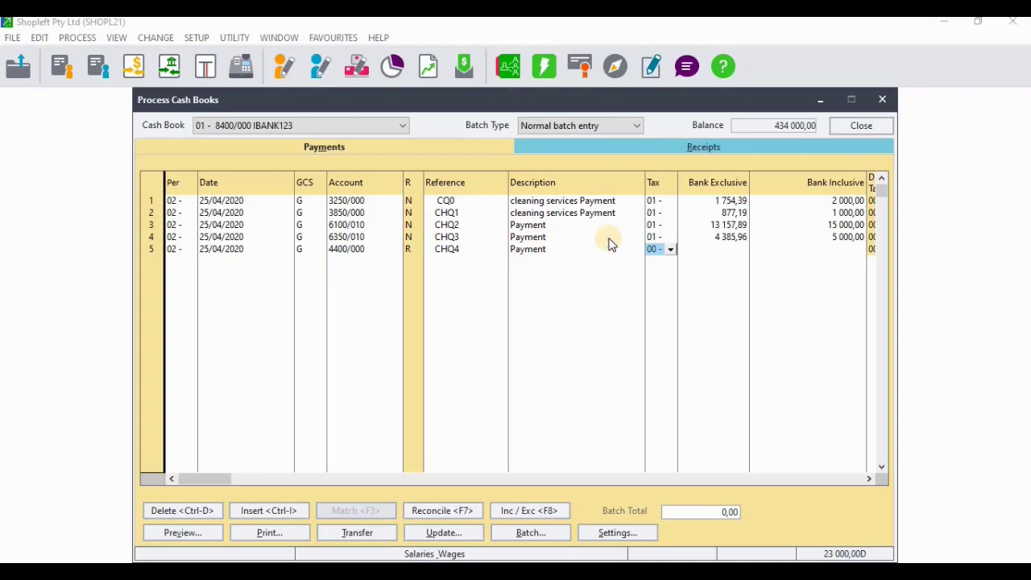
# Set the fifth line's tax type to 00 - Tax type 0, enter 8000 as its bank-inclusive amount, and complete the line.
pyautogui.click(670, 248)
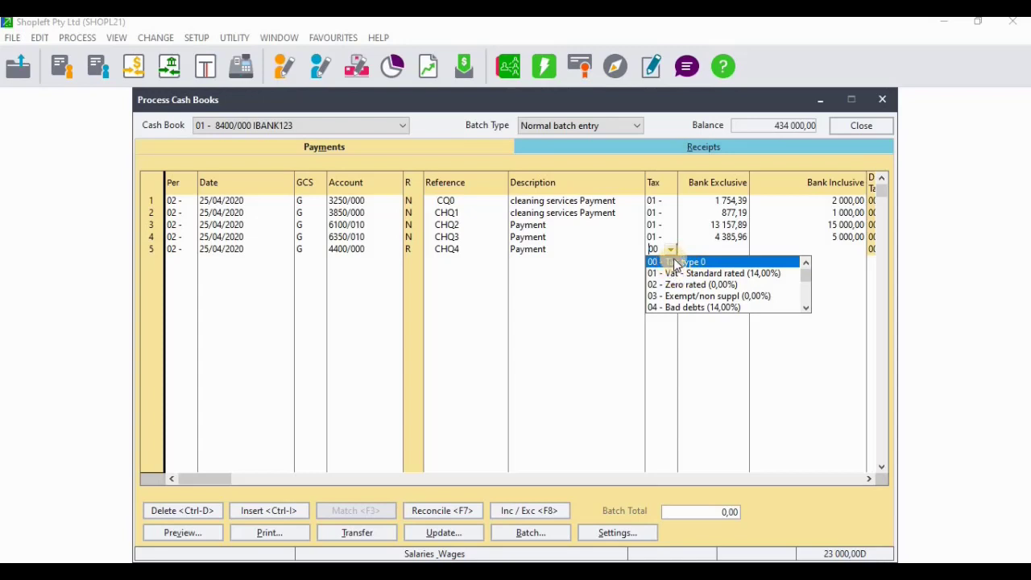
pyautogui.click(675, 263)
pyautogui.press('Return')
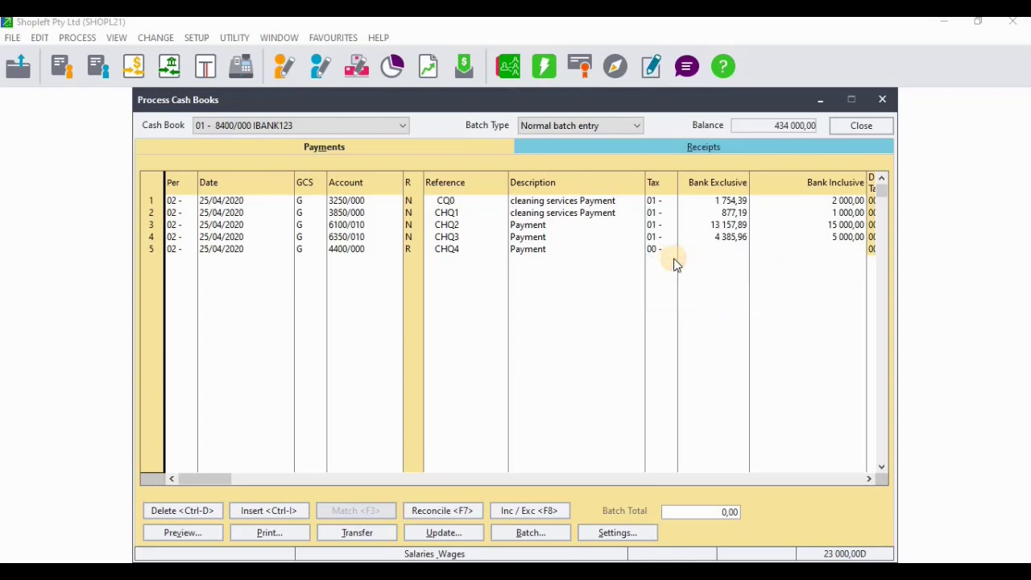
pyautogui.click(755, 562)
pyautogui.hotkey('alt', 'Tab')
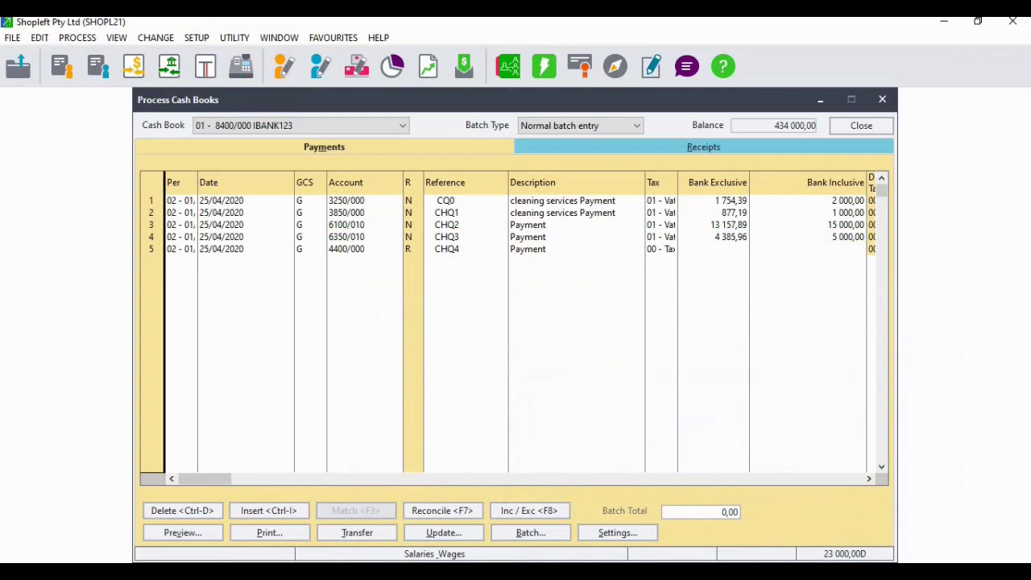
pyautogui.click(837, 240)
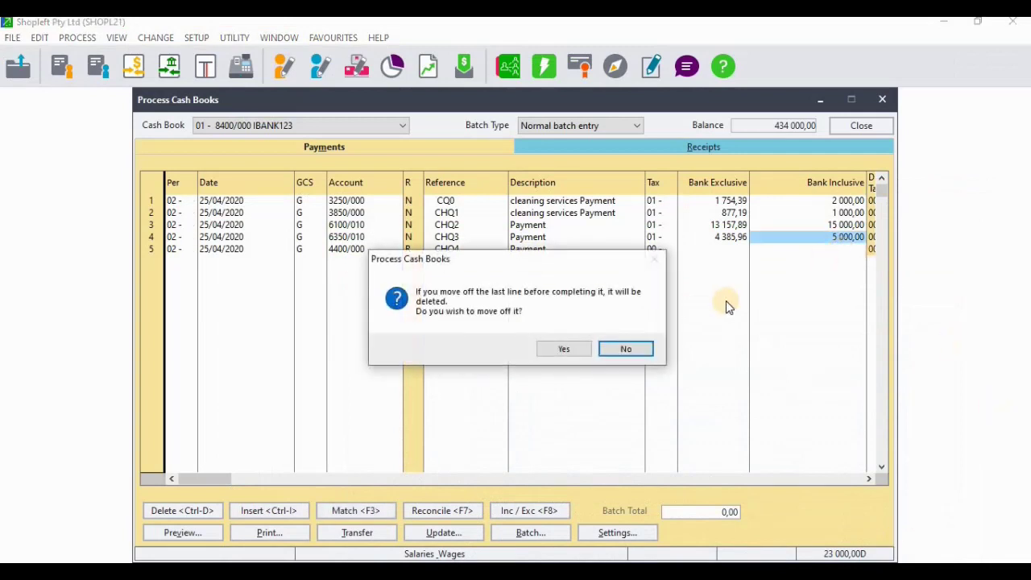
pyautogui.click(626, 348)
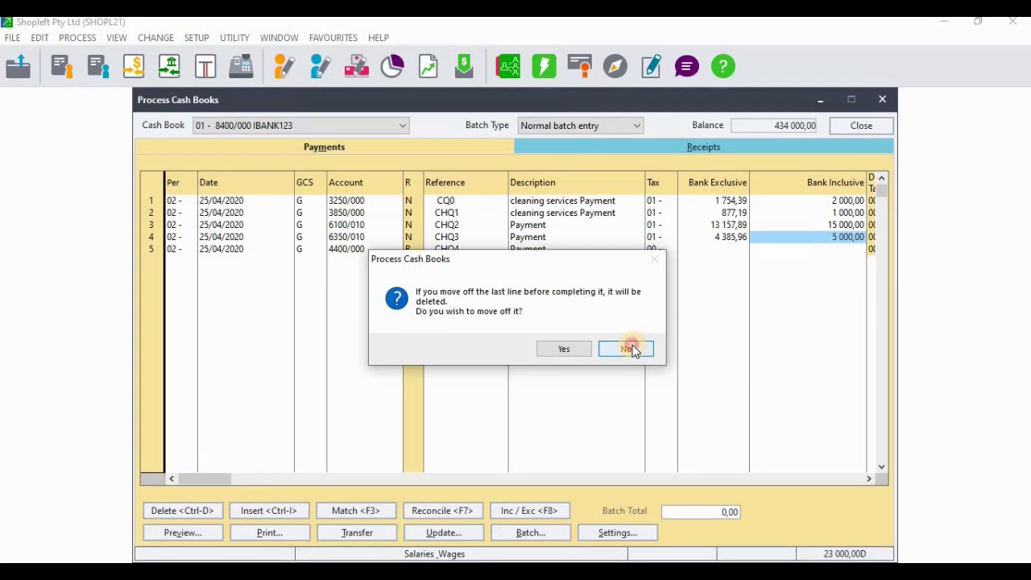
pyautogui.click(848, 248)
pyautogui.write('8')
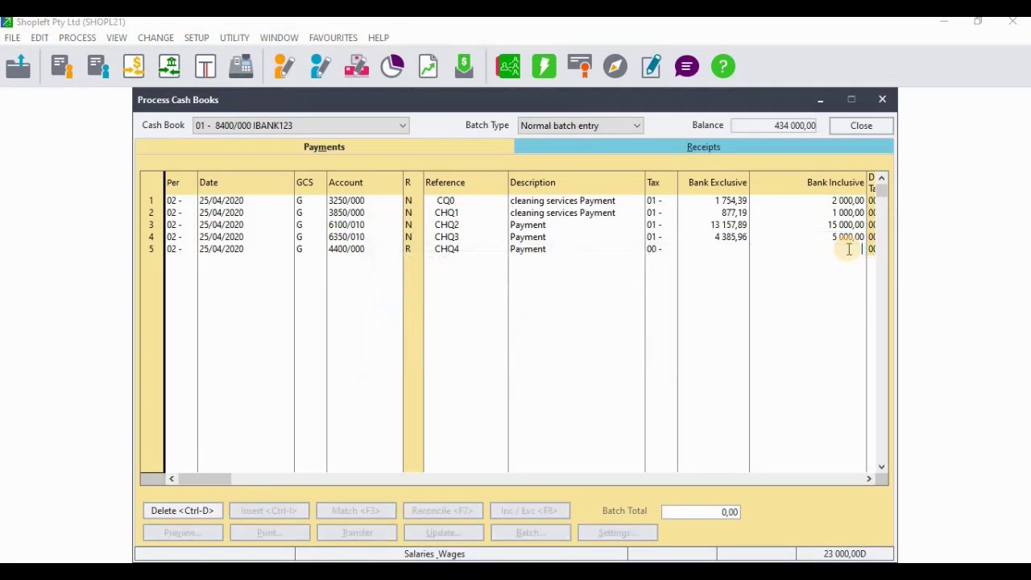
pyautogui.write('000')
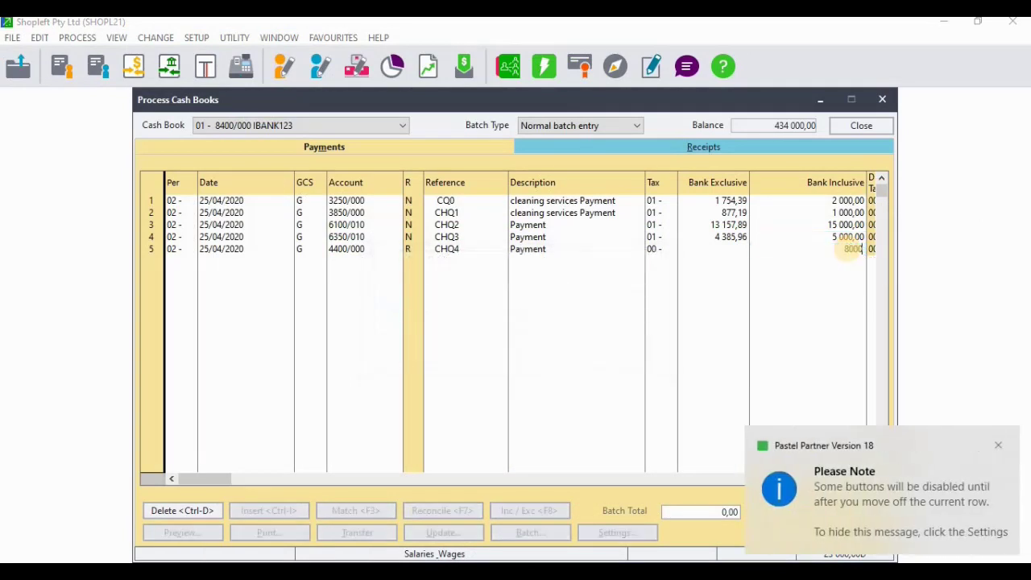
pyautogui.press('Return')
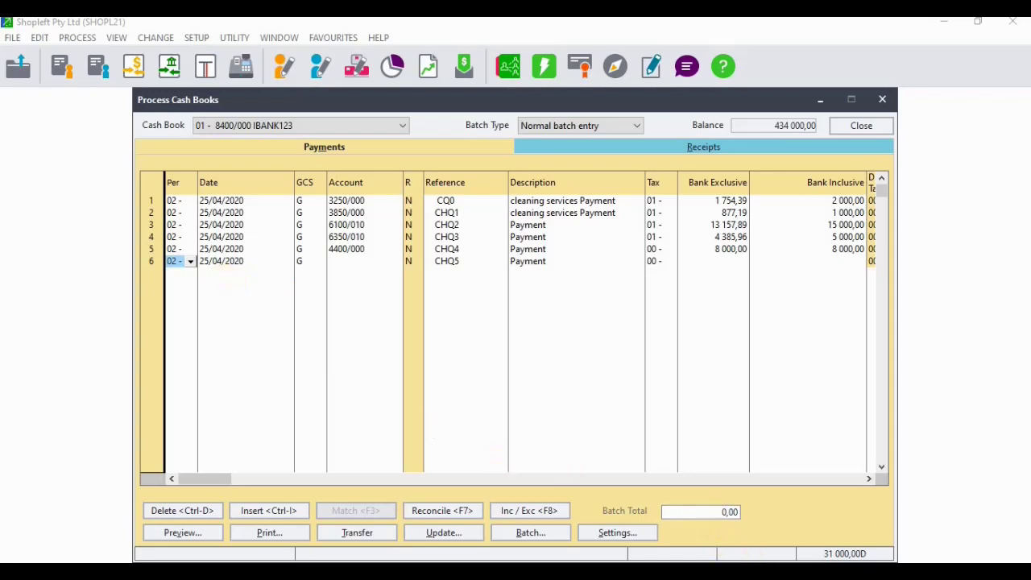
# Check the Co. B share acquisition in the slide, and set the sixth payment line's account to Listed Shares - @ Cost (7100/100).
pyautogui.hotkey('alt', 'Tab')
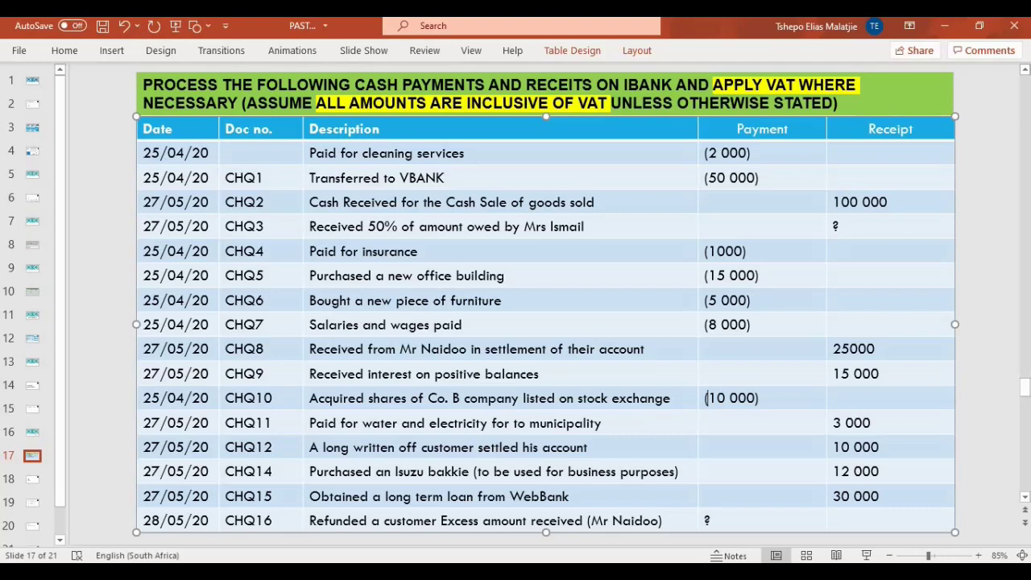
pyautogui.hotkey('alt', 'Tab')
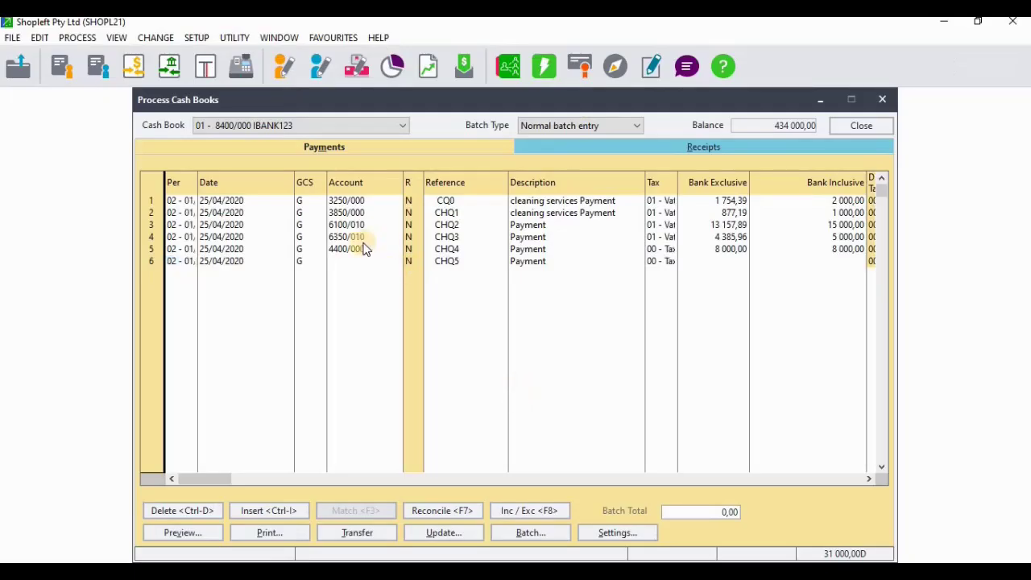
pyautogui.click(394, 261)
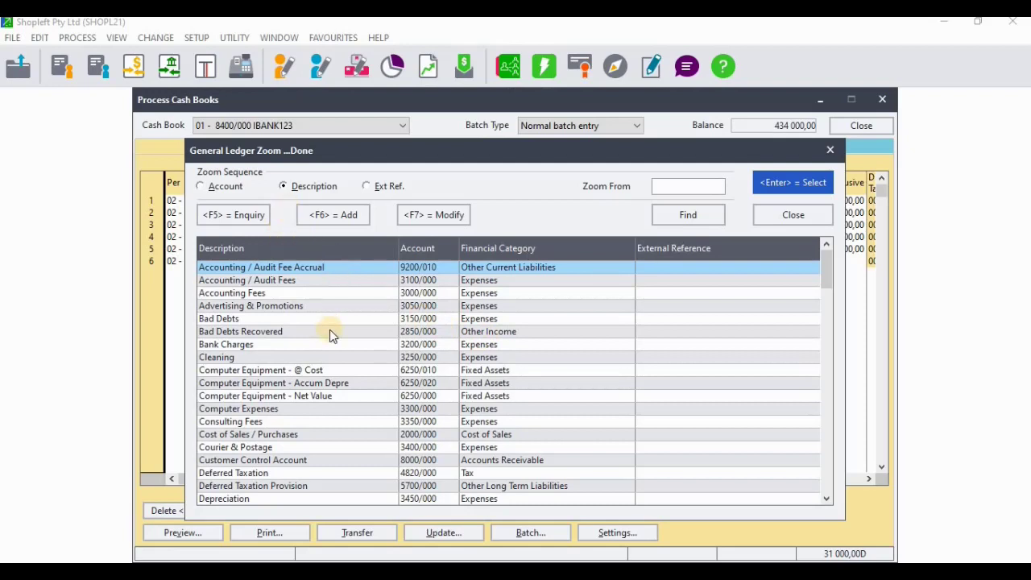
pyautogui.write('INV')
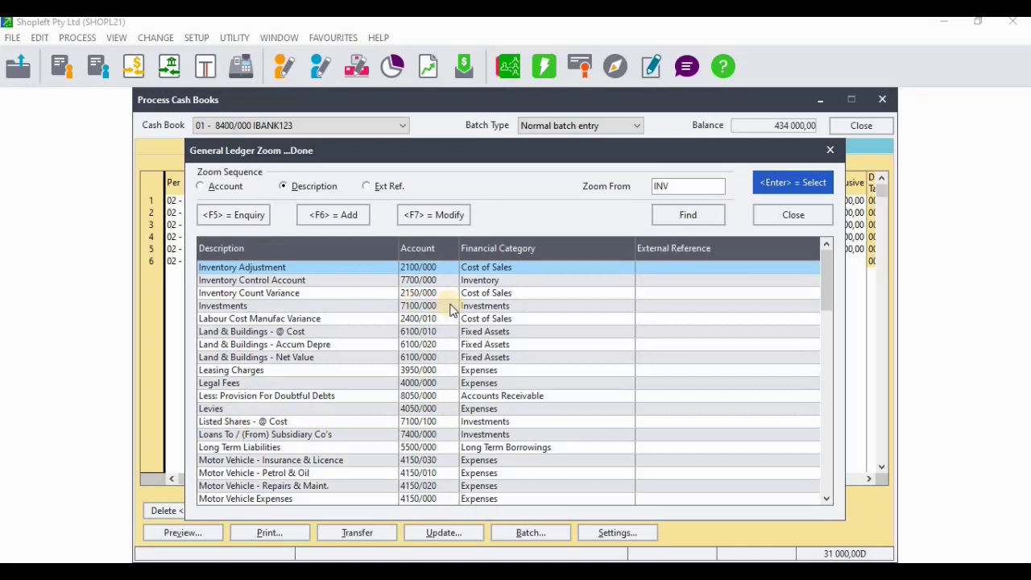
pyautogui.doubleClick(263, 426)
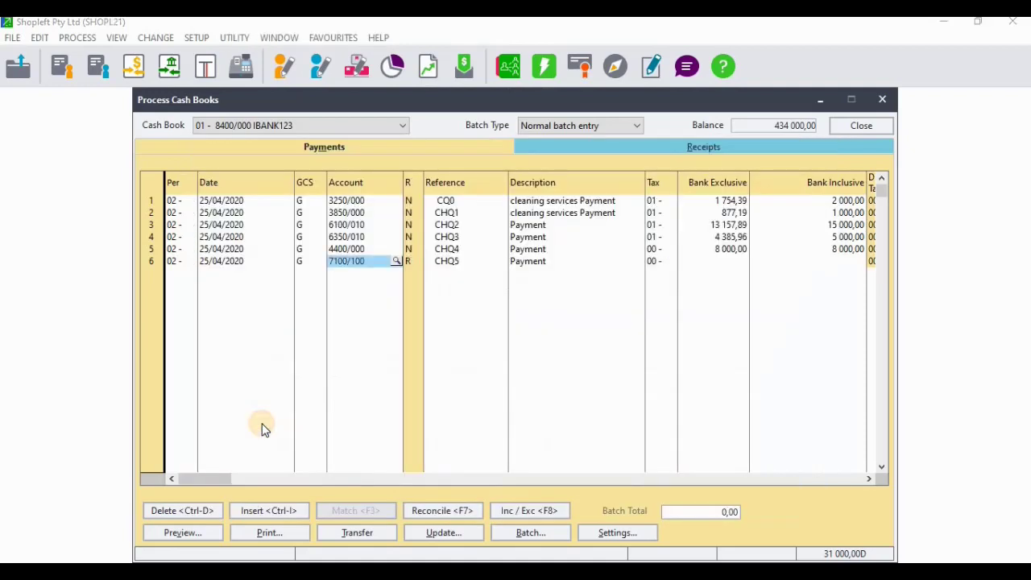
# Keep the sixth line's reference, description and tax type 00, check the share amount in the slide, enter 10000 as bank-inclusive, and complete the line.
pyautogui.press('Tab')
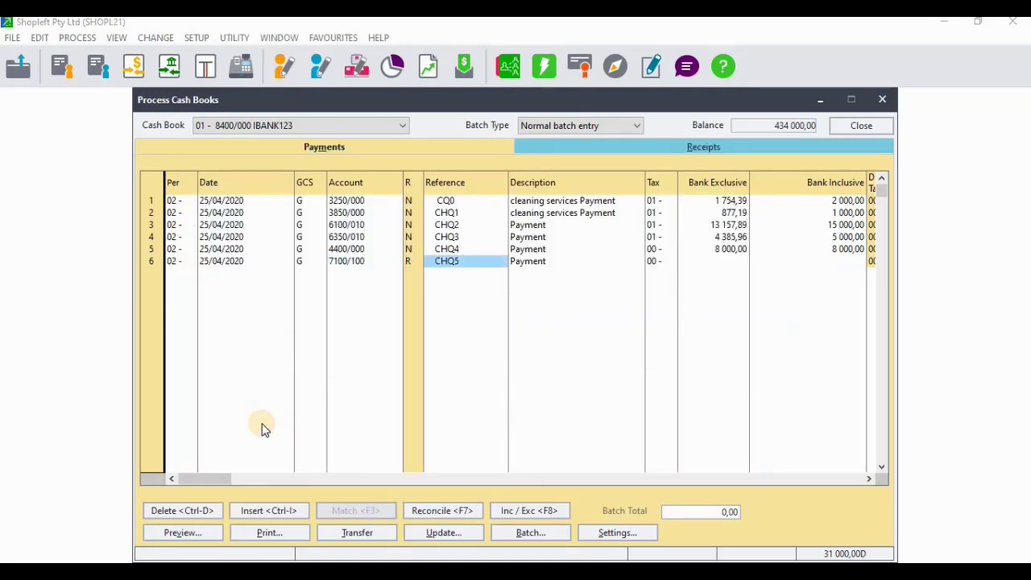
pyautogui.press('Tab')
pyautogui.press('Tab')
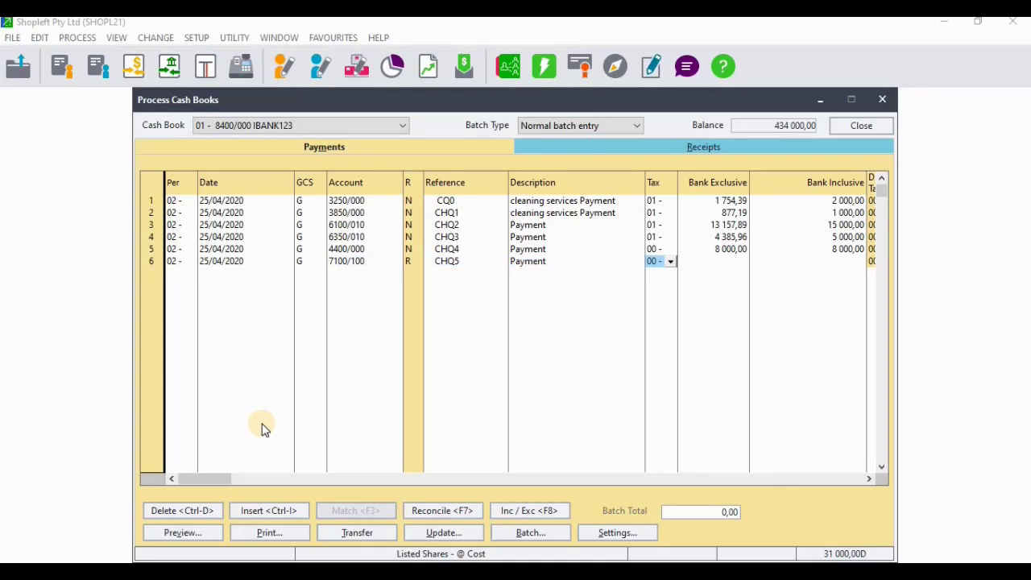
pyautogui.press('Return')
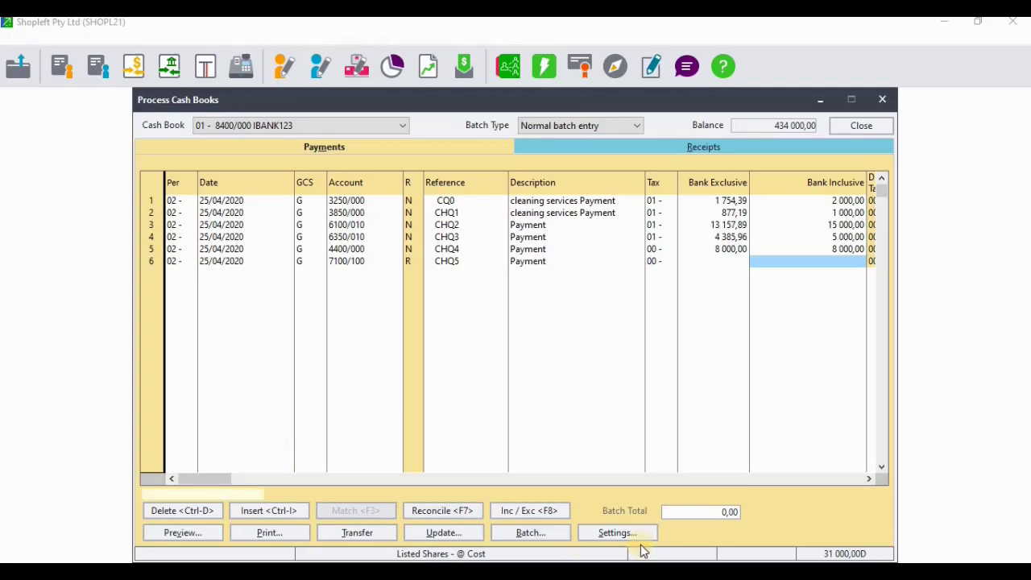
pyautogui.hotkey('alt', 'Tab')
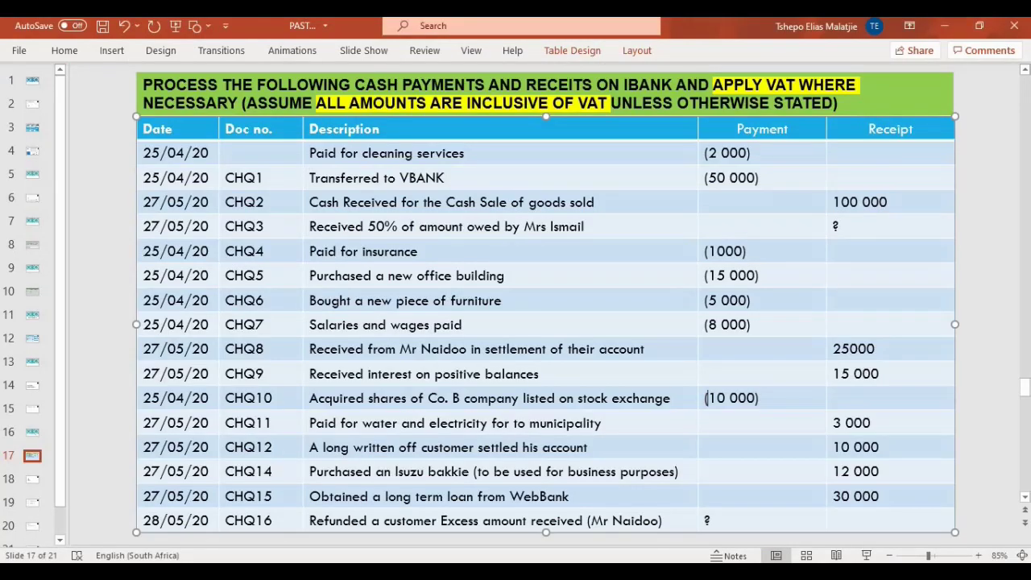
pyautogui.hotkey('alt', 'Tab')
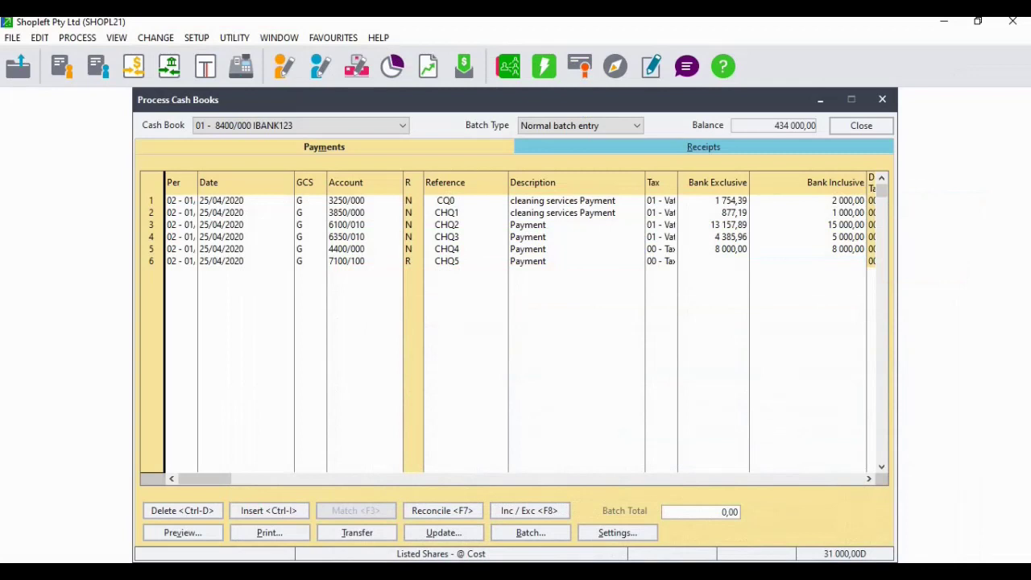
pyautogui.click(860, 261)
pyautogui.write('10000')
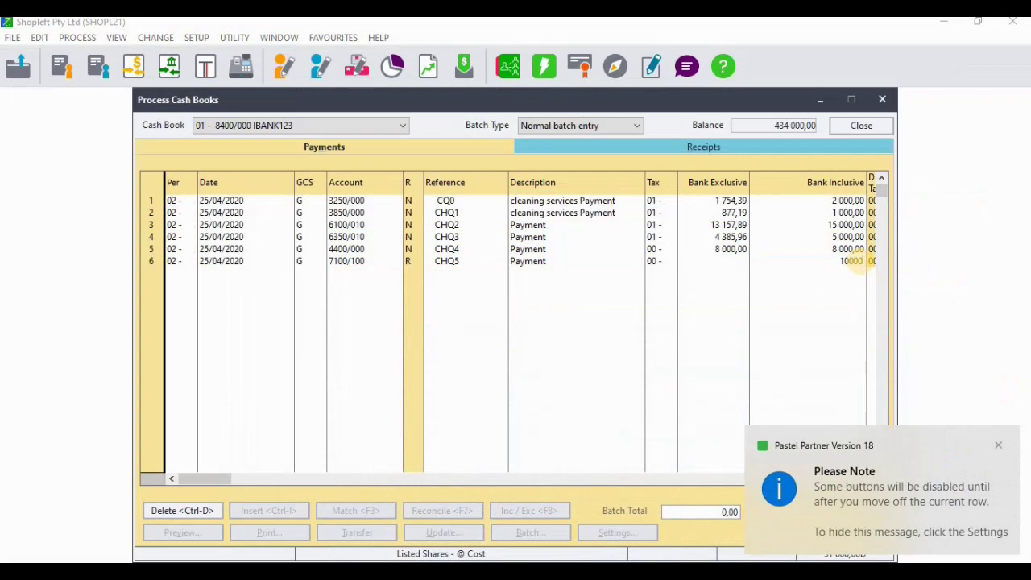
pyautogui.press('Return')
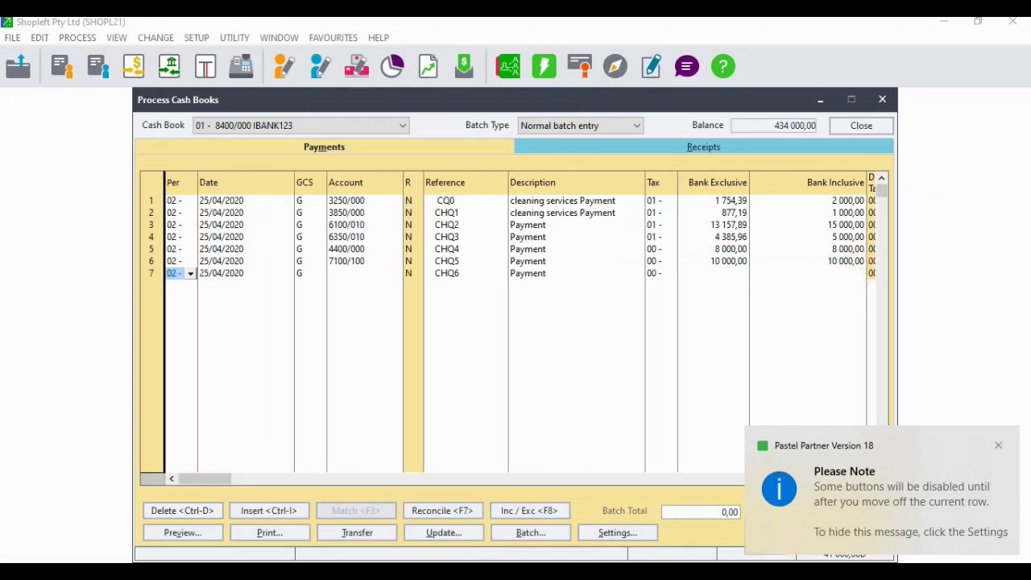
# Switch to the PowerPoint slide, dismiss the notification, and highlight the customer's name in yellow in the CHQ16 refund row.
pyautogui.hotkey('alt', 'Tab')
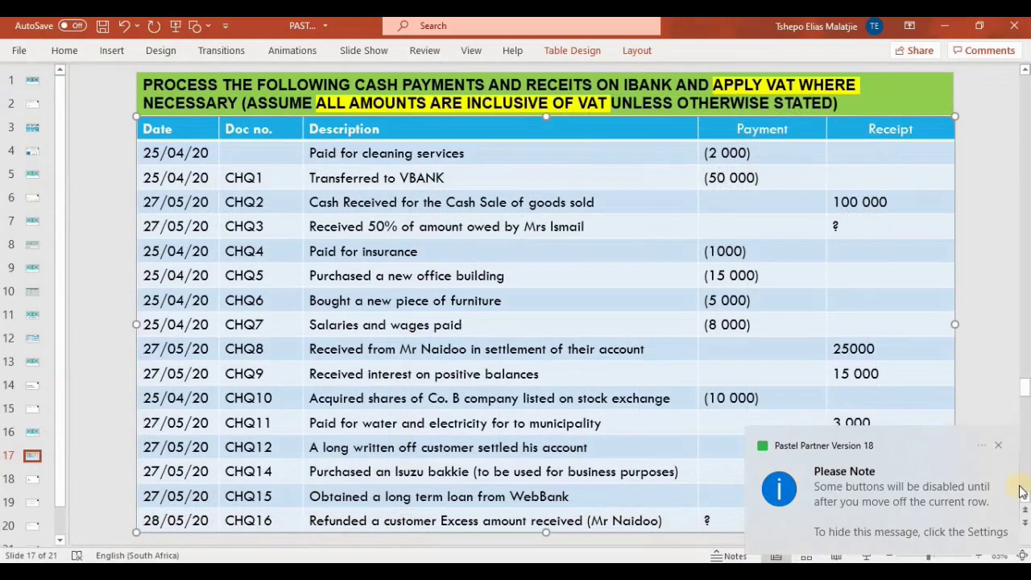
pyautogui.click(998, 445)
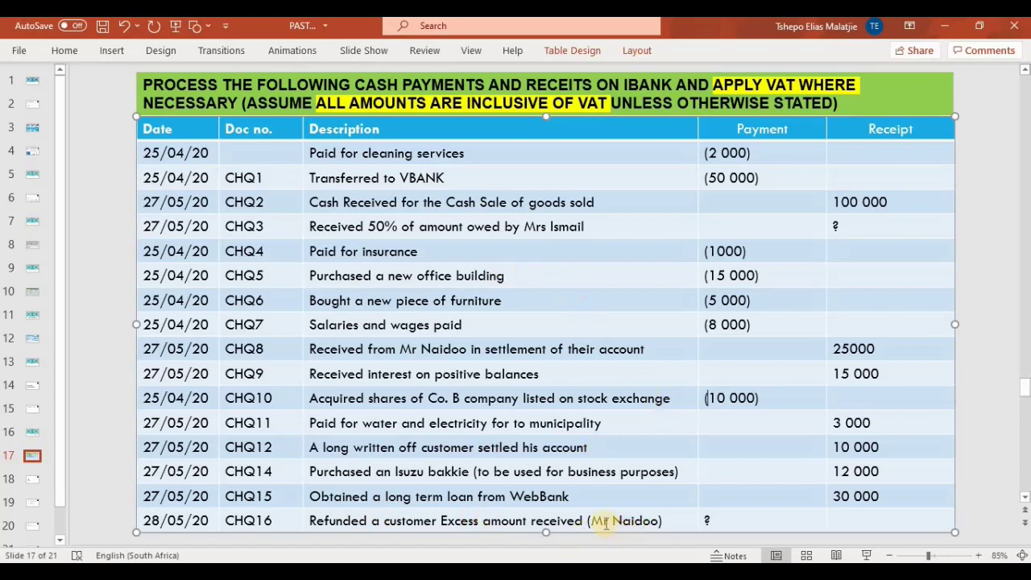
pyautogui.moveTo(593, 520)
pyautogui.mouseDown()
pyautogui.moveTo(651, 520)
pyautogui.moveTo(592, 520)
pyautogui.mouseUp()
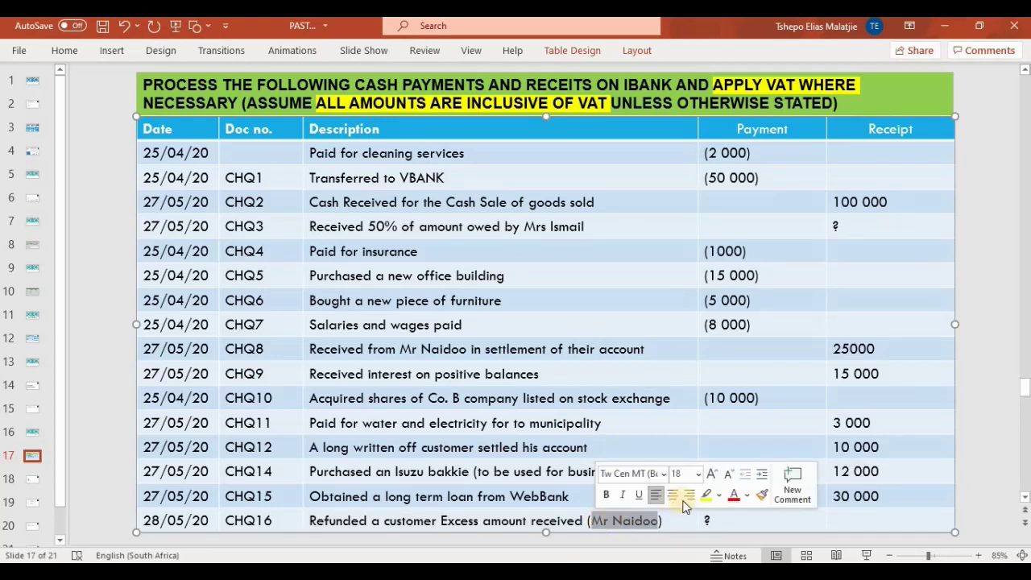
pyautogui.click(701, 496)
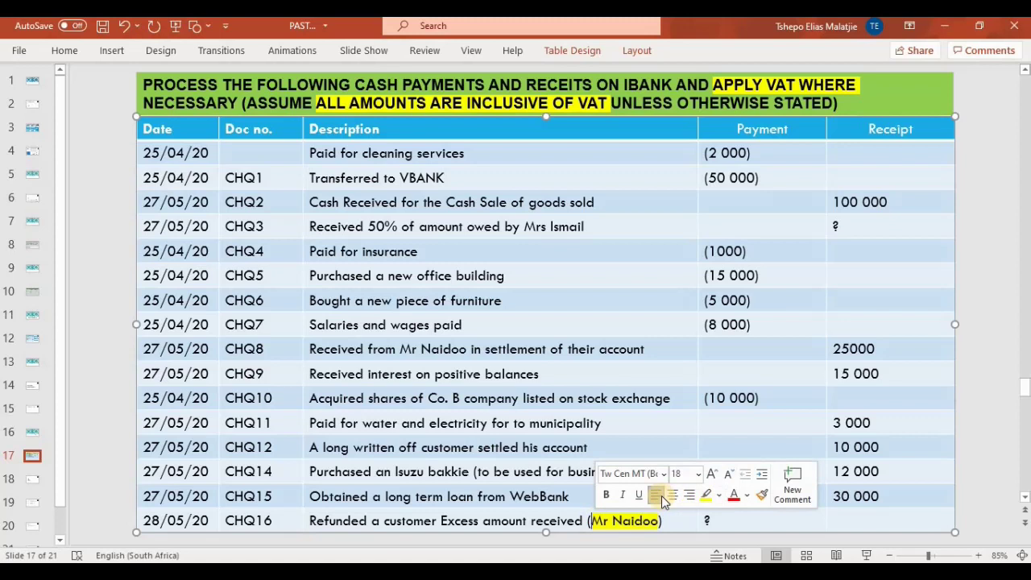
# Check the CHQ3 and CHQ8 customer receipts in the slide, and return to the cash book.
pyautogui.click(304, 226)
pyautogui.click(364, 232)
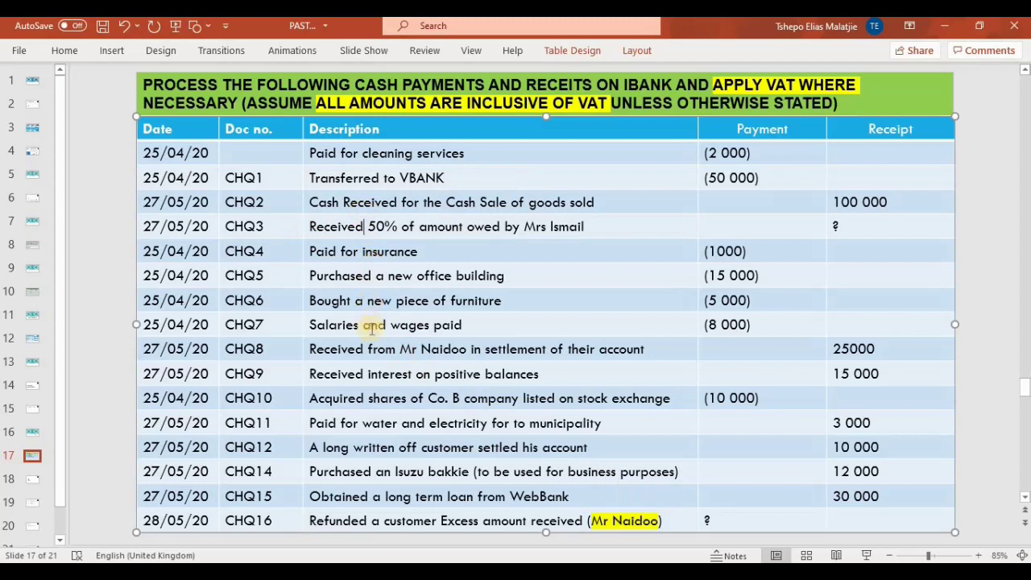
pyautogui.click(378, 350)
pyautogui.hotkey('alt', 'Tab')
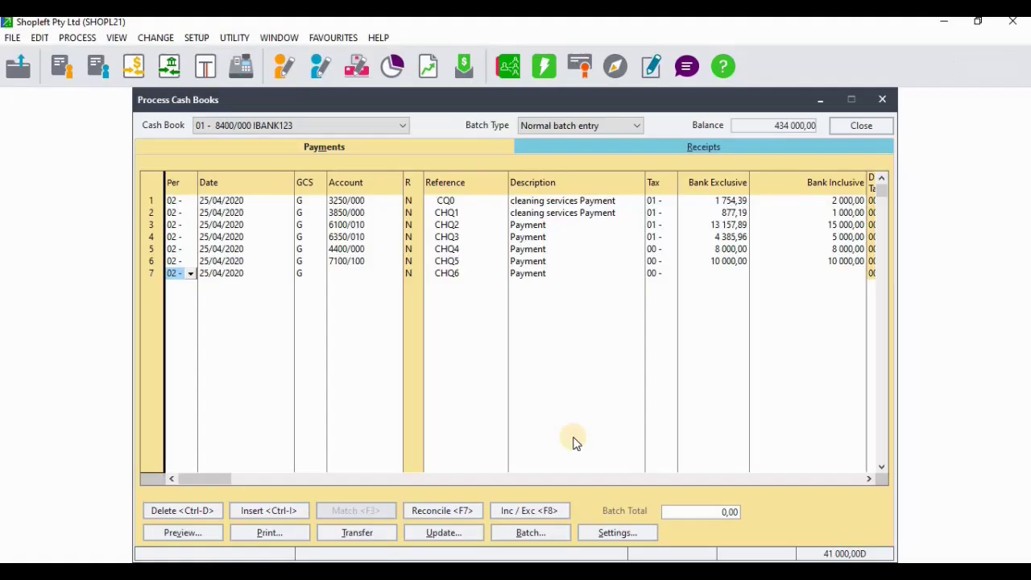
# Generate the Customer Balances report and examine the amount each customer owes.
pyautogui.click(113, 40)
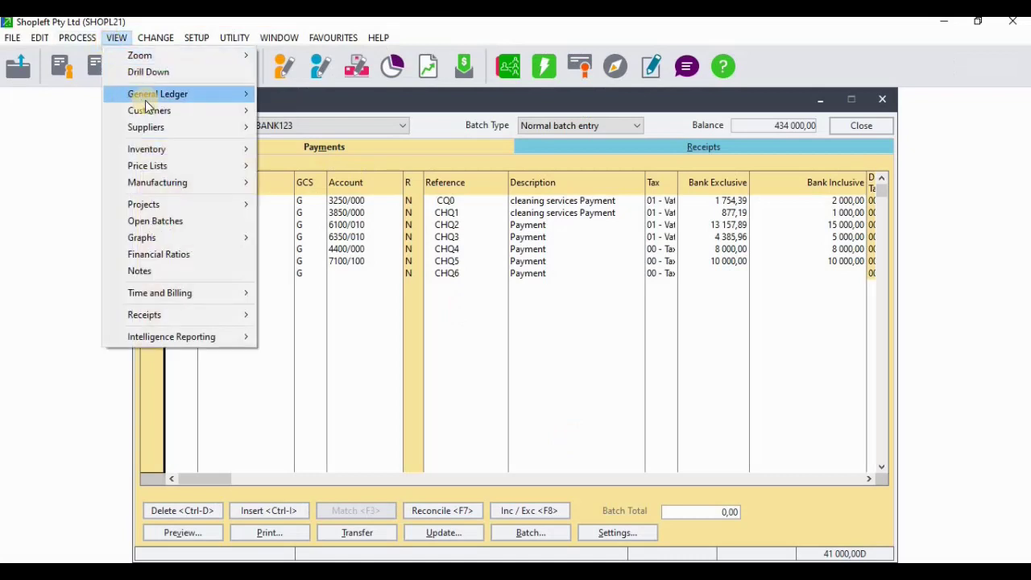
pyautogui.moveTo(148, 110)
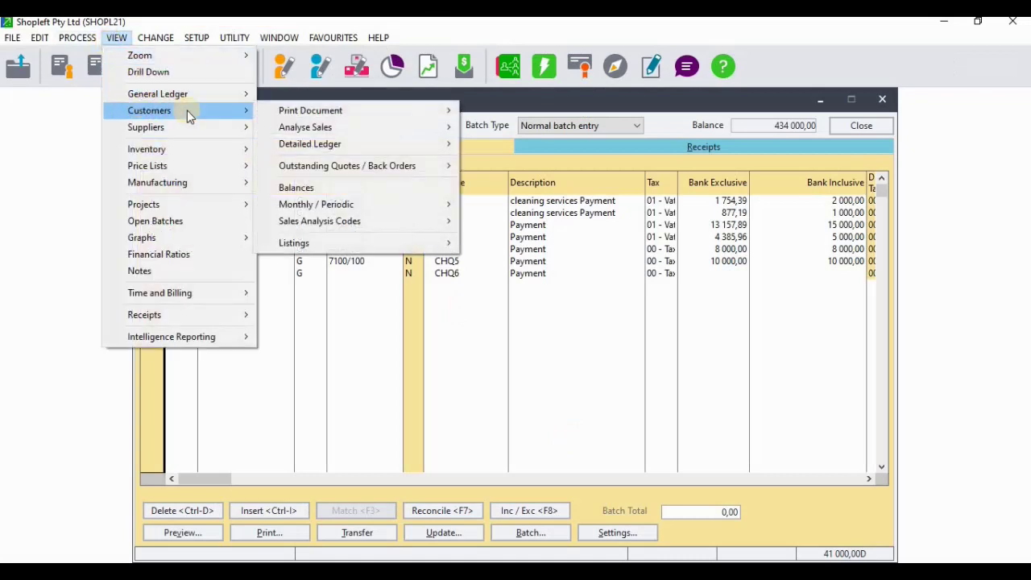
pyautogui.click(295, 186)
pyautogui.click(582, 357)
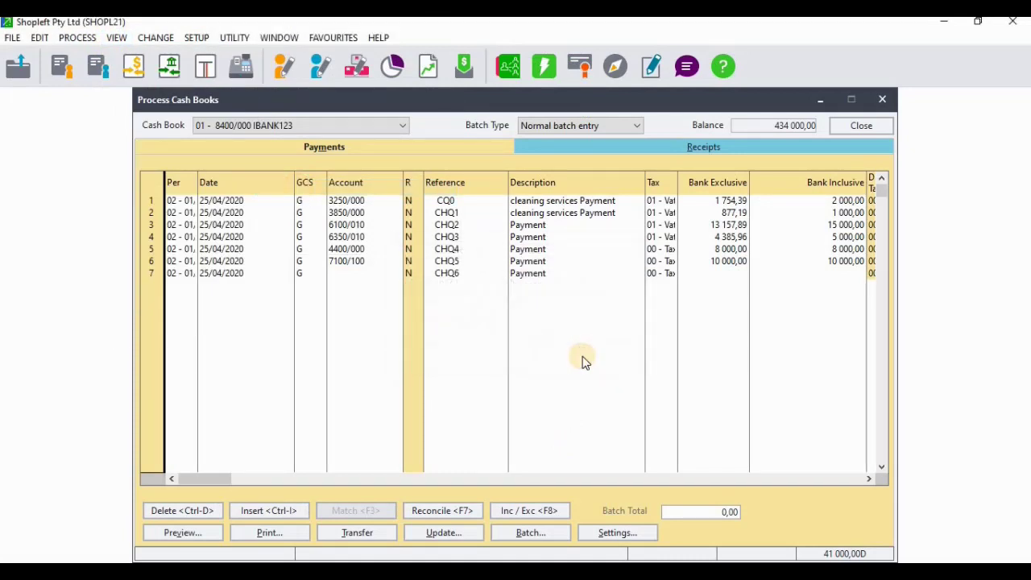
pyautogui.click(729, 255)
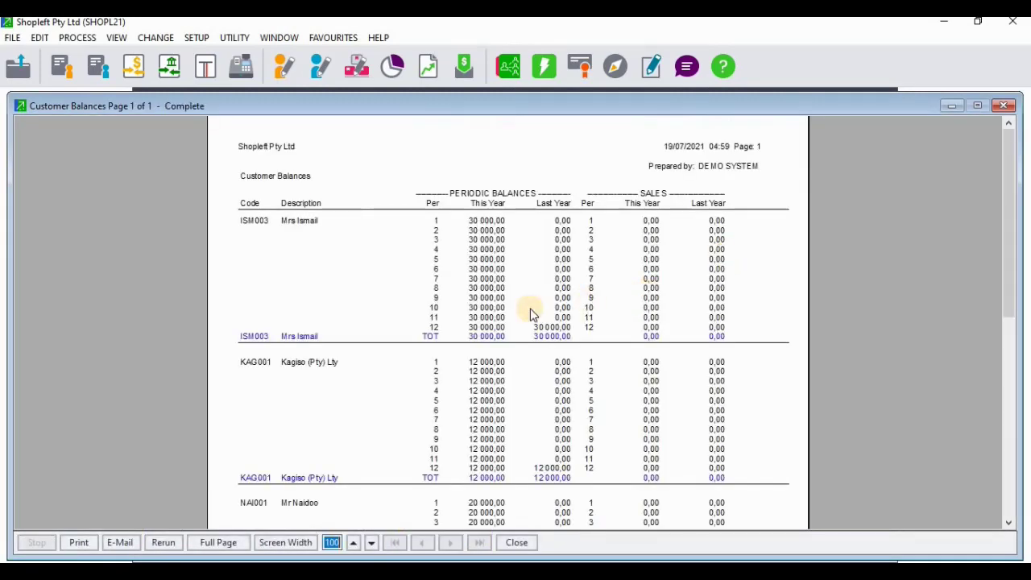
pyautogui.moveTo(1006, 290); pyautogui.dragTo(1002, 365)
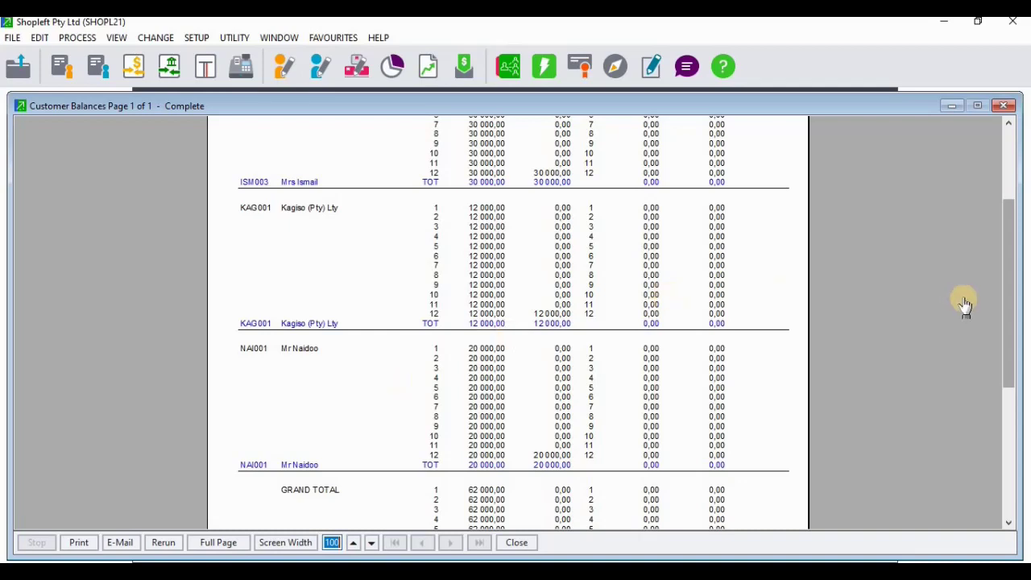
pyautogui.click(1008, 313)
pyautogui.moveTo(1007, 312); pyautogui.dragTo(1015, 185)
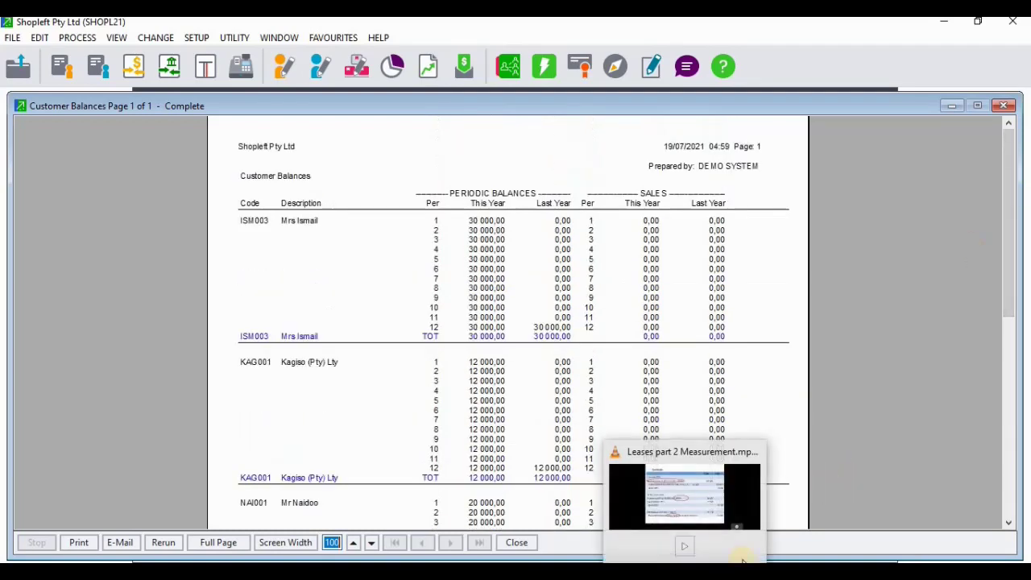
# Compare the customer balances with the receipts listed in the PowerPoint slide, and close the Customer Balances report.
pyautogui.moveTo(745, 575)
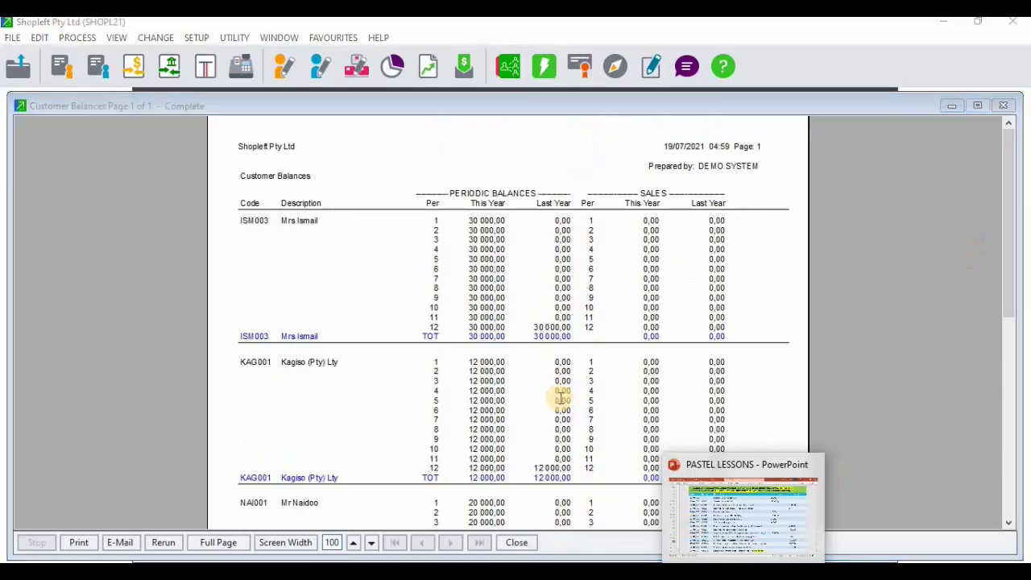
pyautogui.click(742, 515)
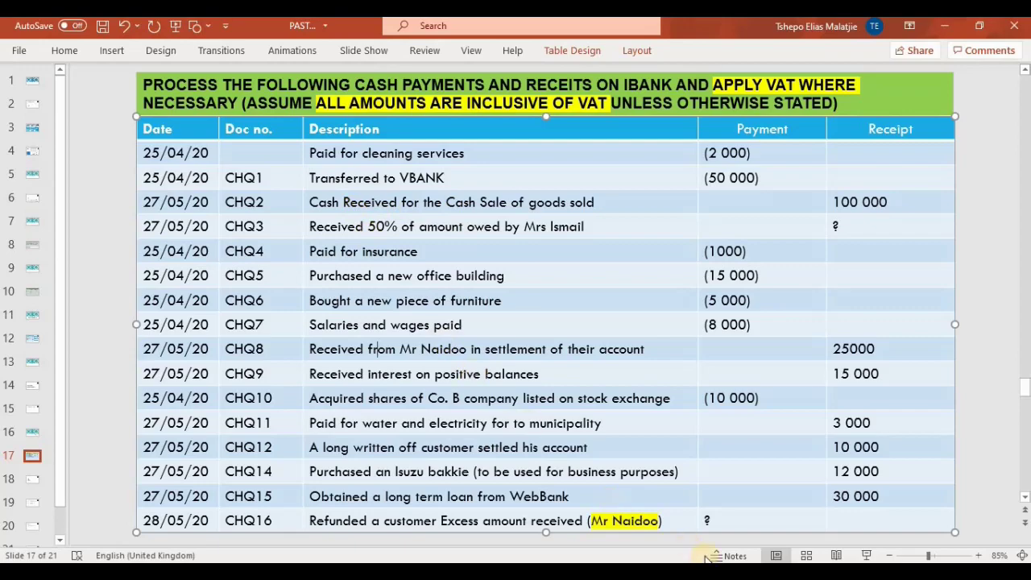
pyautogui.hotkey('alt', 'Tab')
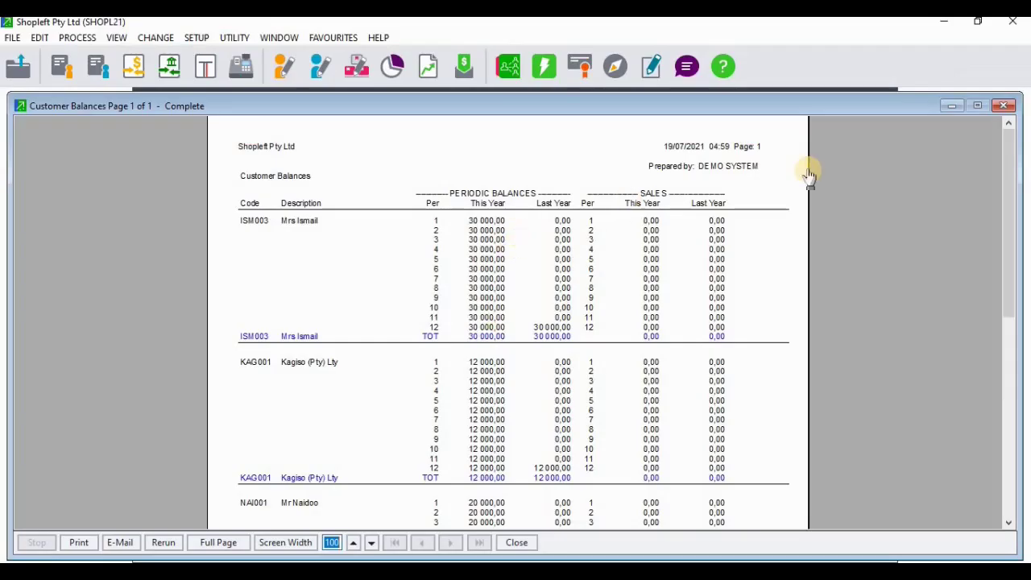
pyautogui.click(999, 106)
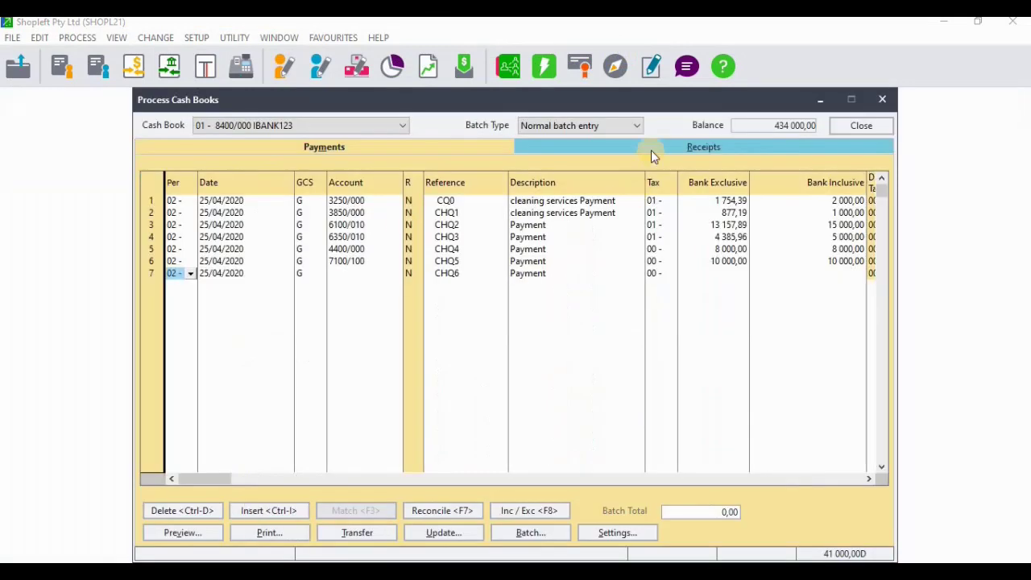
# Show the IBANK cash book's receipts and enable Tax Processing in their settings.
pyautogui.click(667, 145)
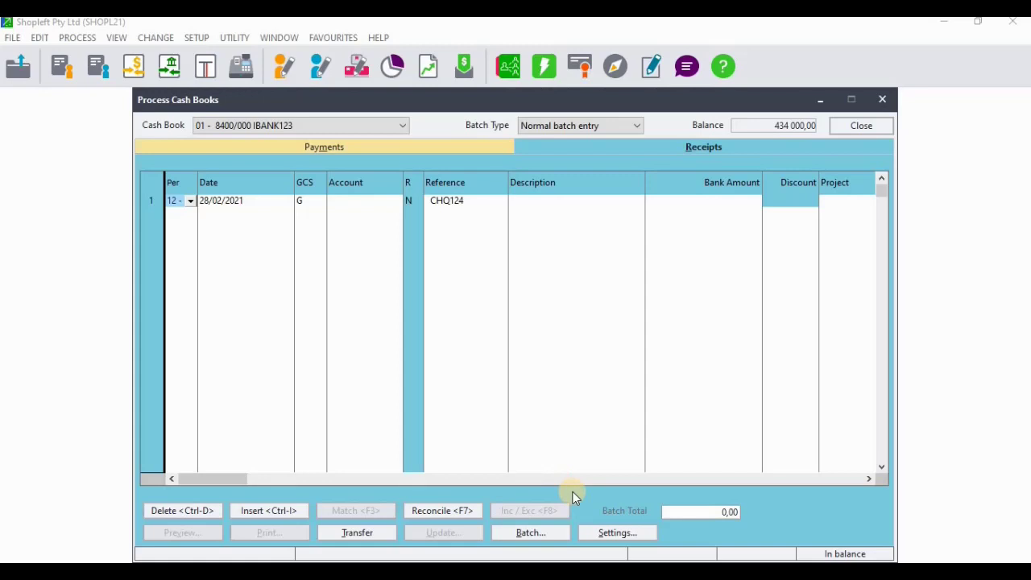
pyautogui.click(613, 531)
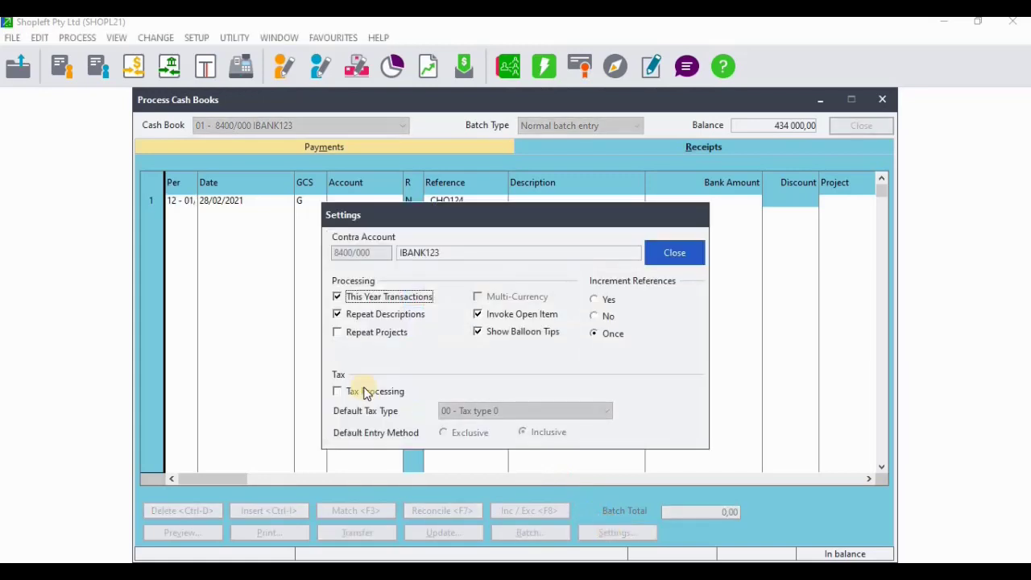
pyautogui.click(337, 391)
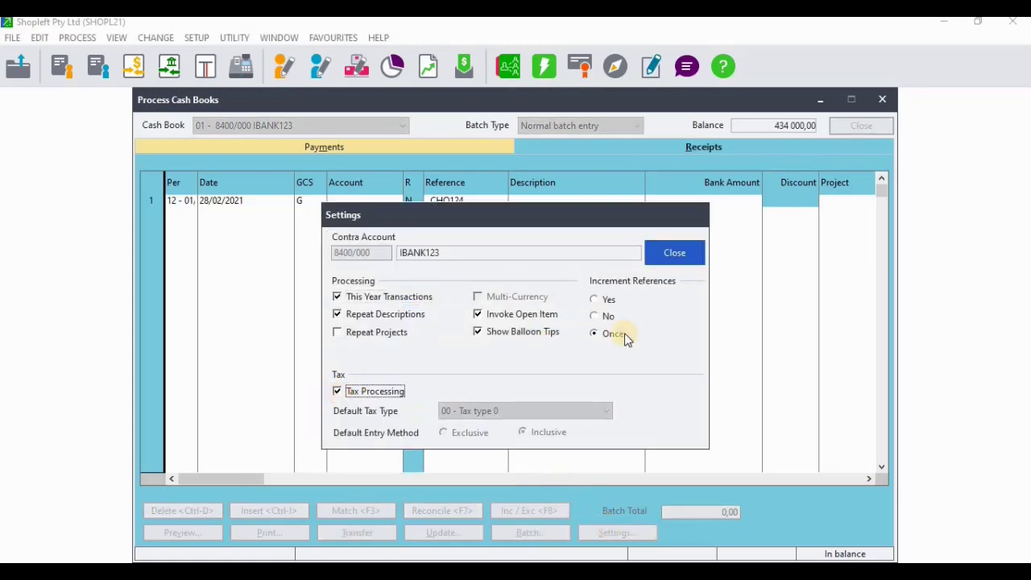
pyautogui.click(675, 263)
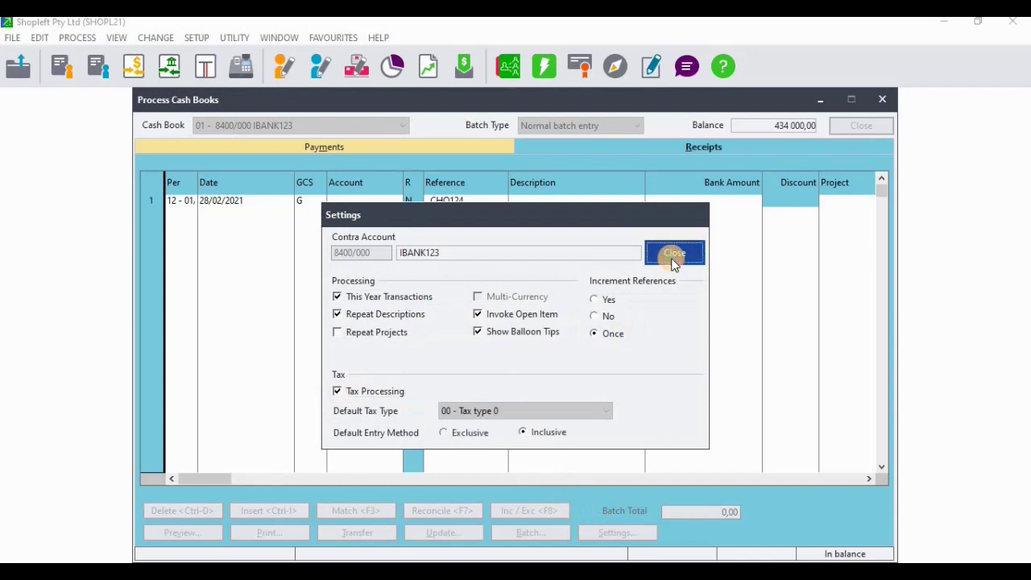
pyautogui.click(675, 255)
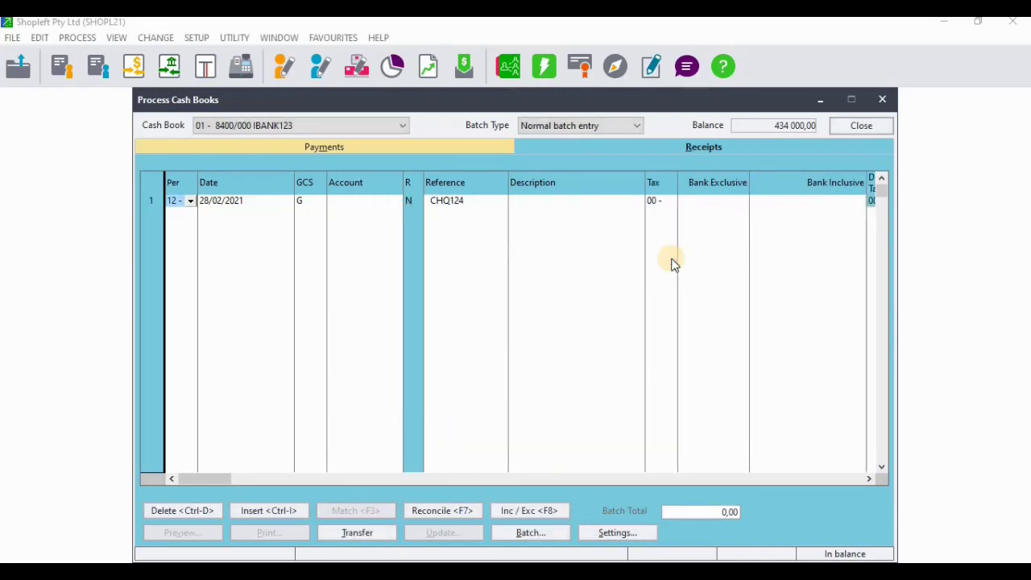
# Check the receipt dates in the slide, and set the first receipt line's period to 03 - 01/05/2020 - 31/05/2020 May.
pyautogui.click(190, 201)
pyautogui.click(191, 202)
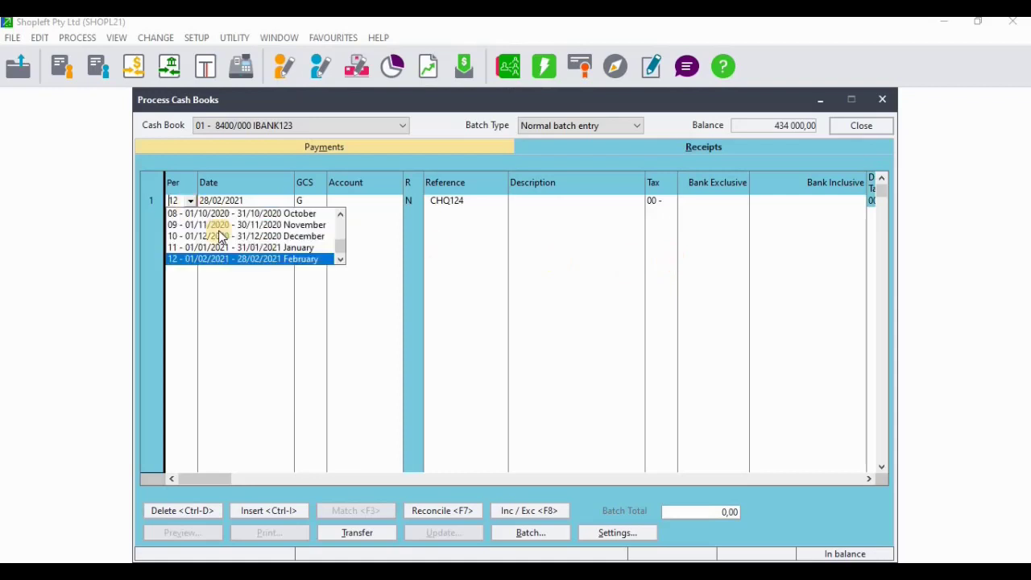
pyautogui.click(341, 217)
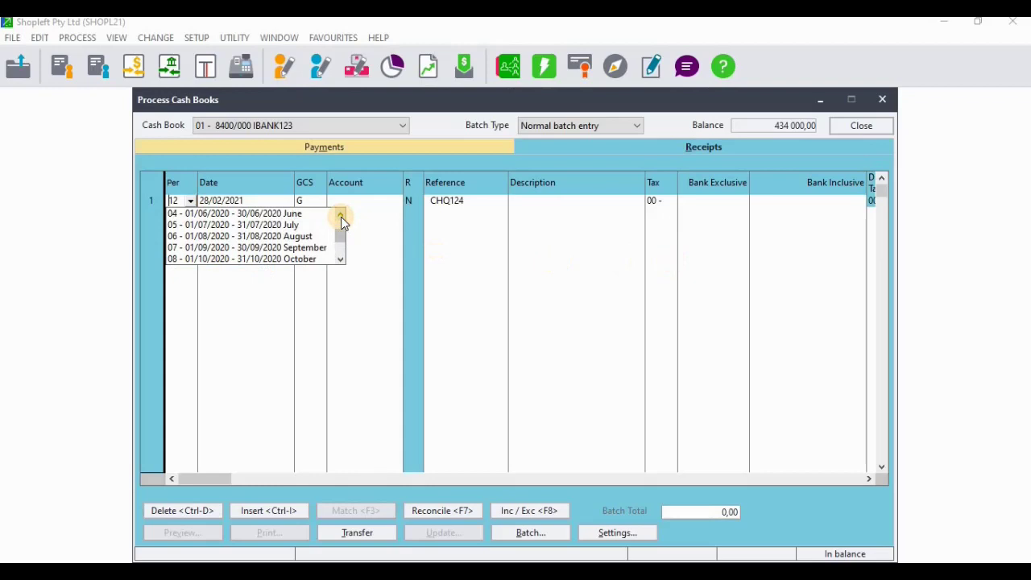
pyautogui.click(340, 259)
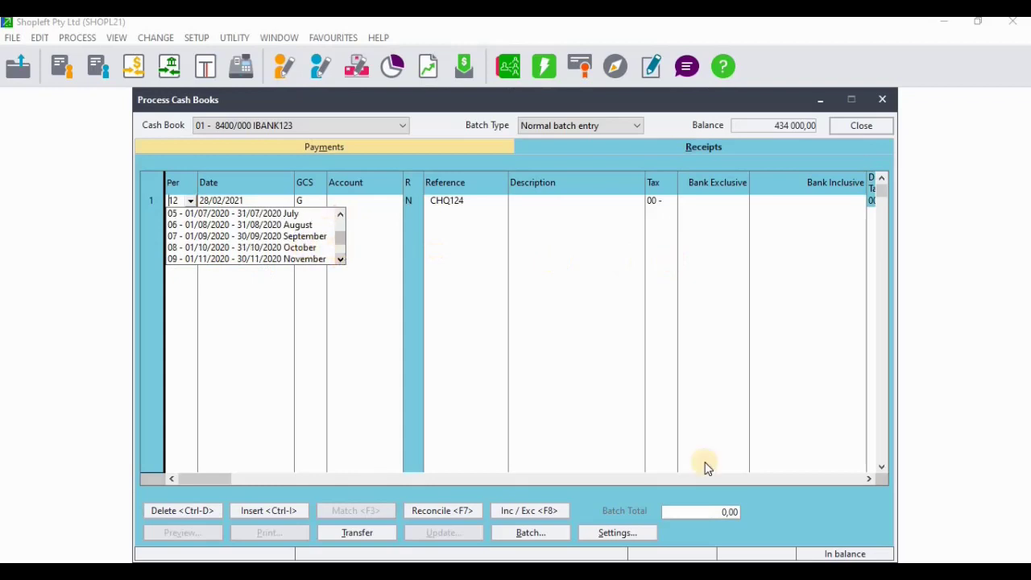
pyautogui.hotkey('alt', 'Tab')
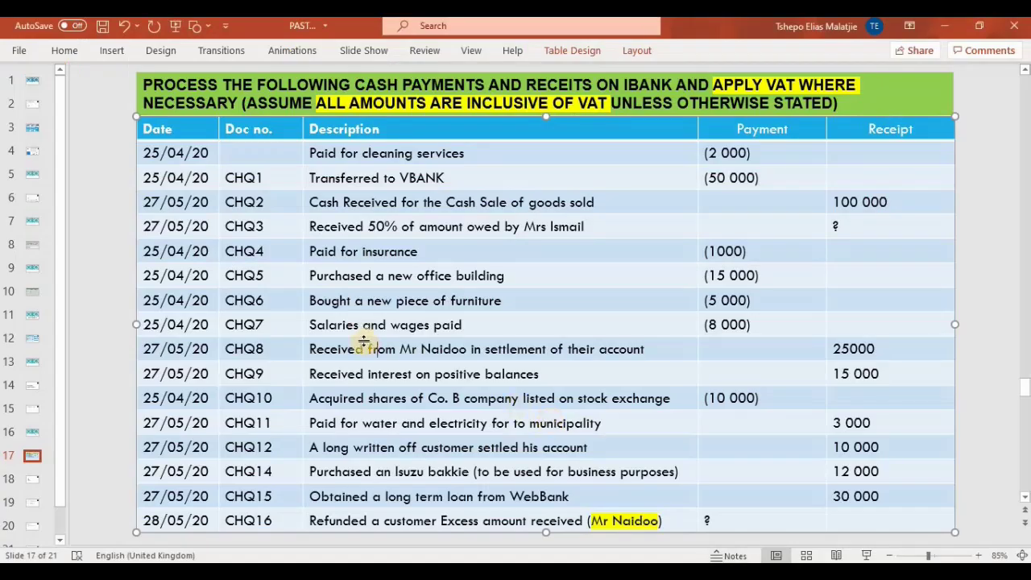
pyautogui.hotkey('alt', 'Tab')
pyautogui.click(189, 200)
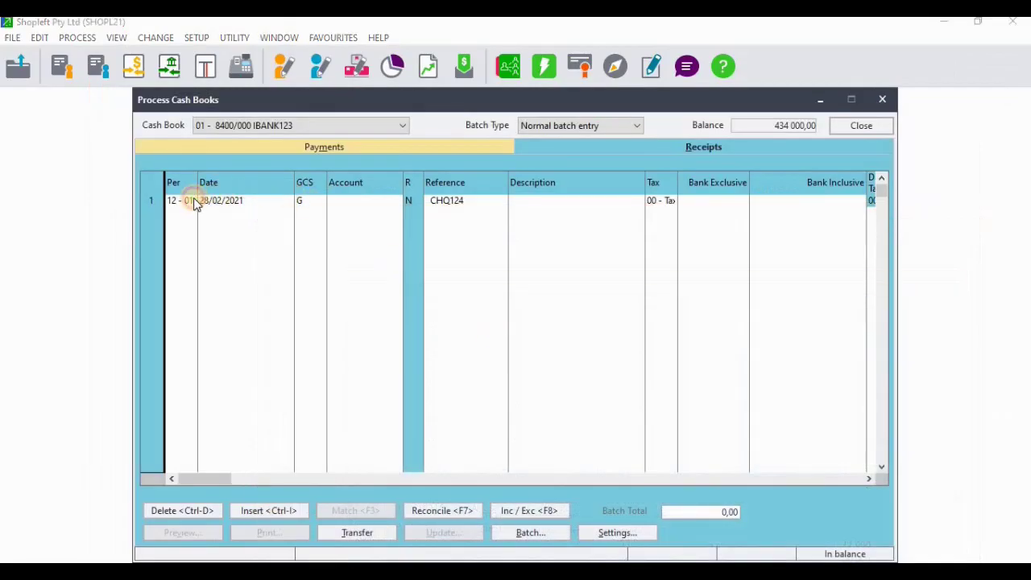
pyautogui.click(339, 214)
pyautogui.click(340, 212)
pyautogui.click(340, 213)
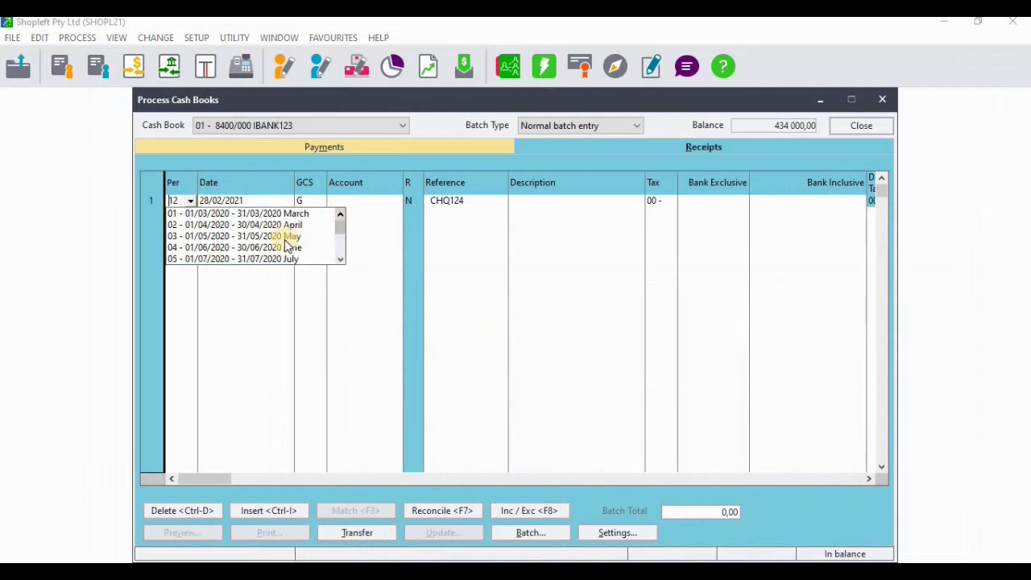
pyautogui.click(269, 240)
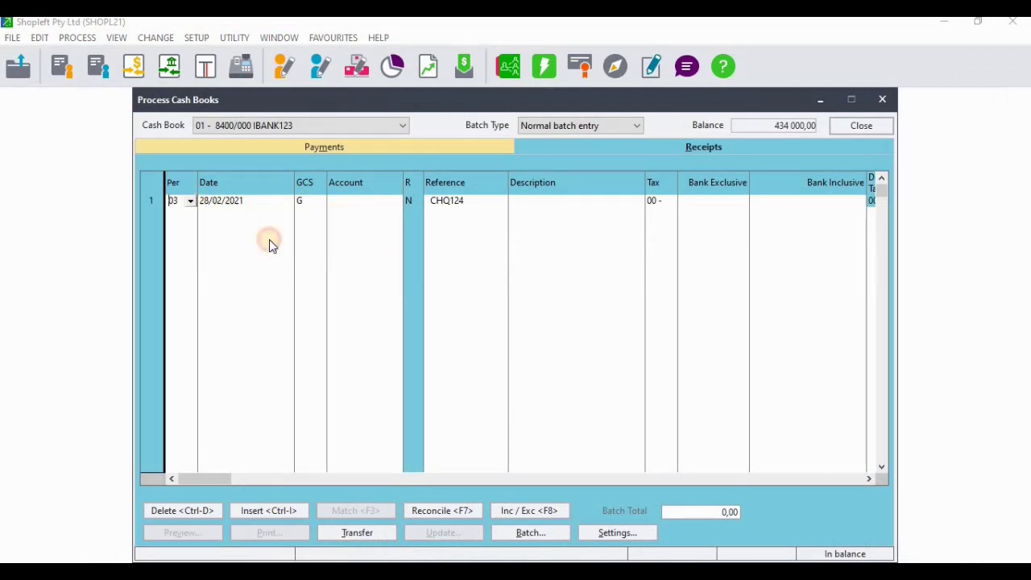
# Set the first receipt line's date to 27/05/2020.
pyautogui.click(214, 204)
pyautogui.click(209, 201)
pyautogui.click(210, 201)
pyautogui.press('BackSpace')
pyautogui.press('BackSpace')
pyautogui.write('27')
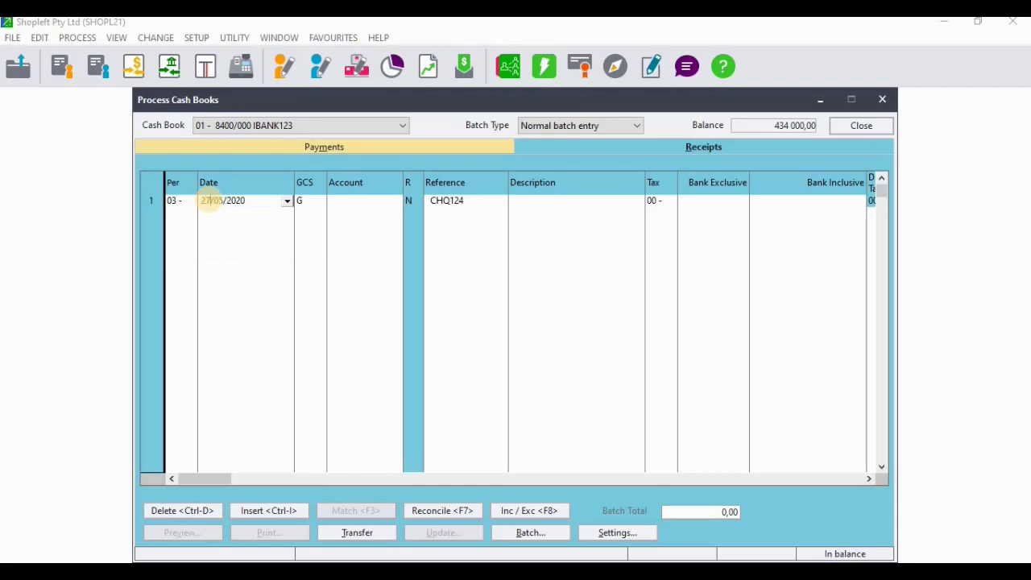
pyautogui.press('Escape')
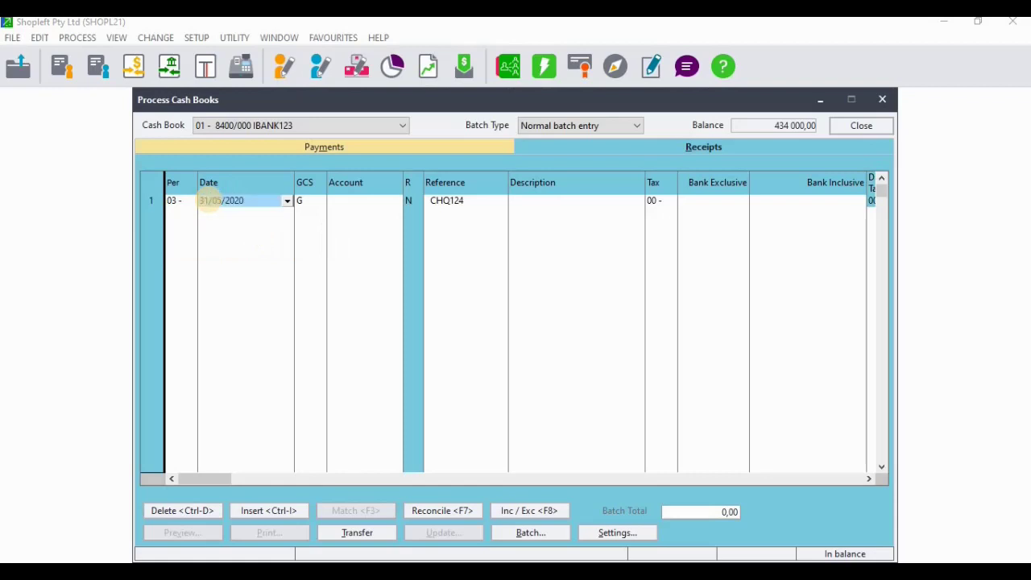
# Keep the first receipt line as a general ledger entry and assign it to the Sales account, 1000/000.
pyautogui.click(302, 202)
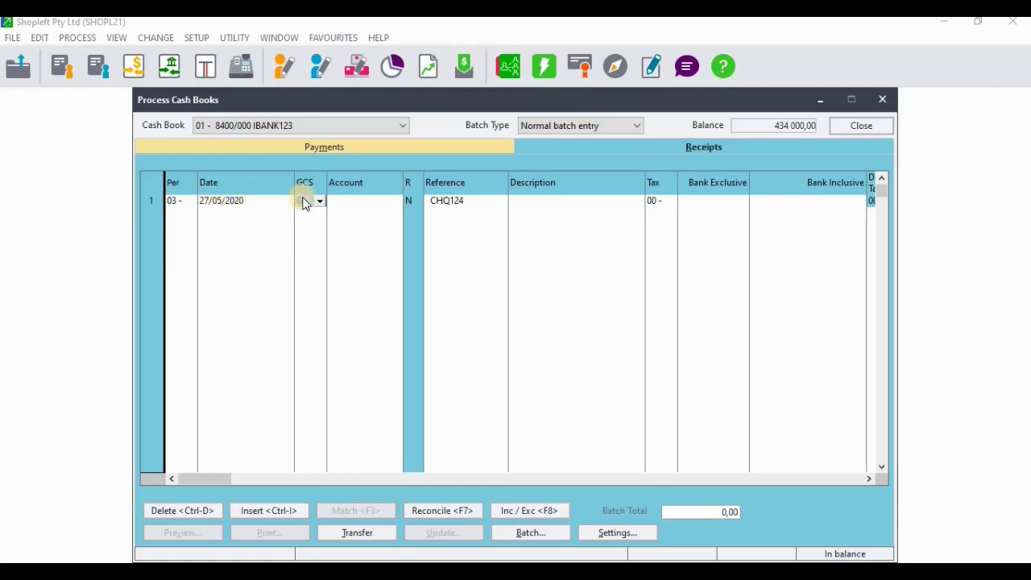
pyautogui.press('Tab')
pyautogui.click(393, 206)
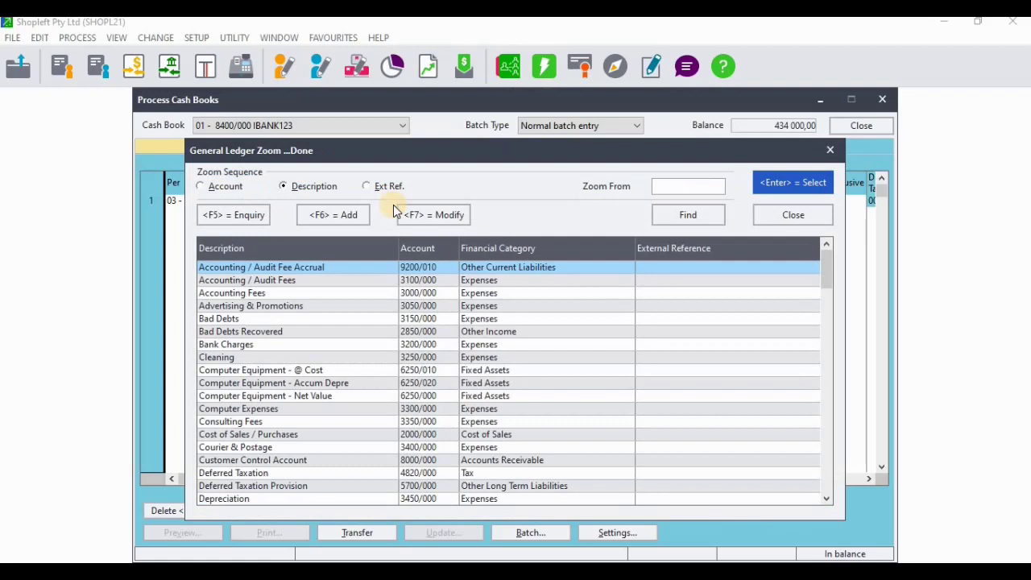
pyautogui.write('RVE')
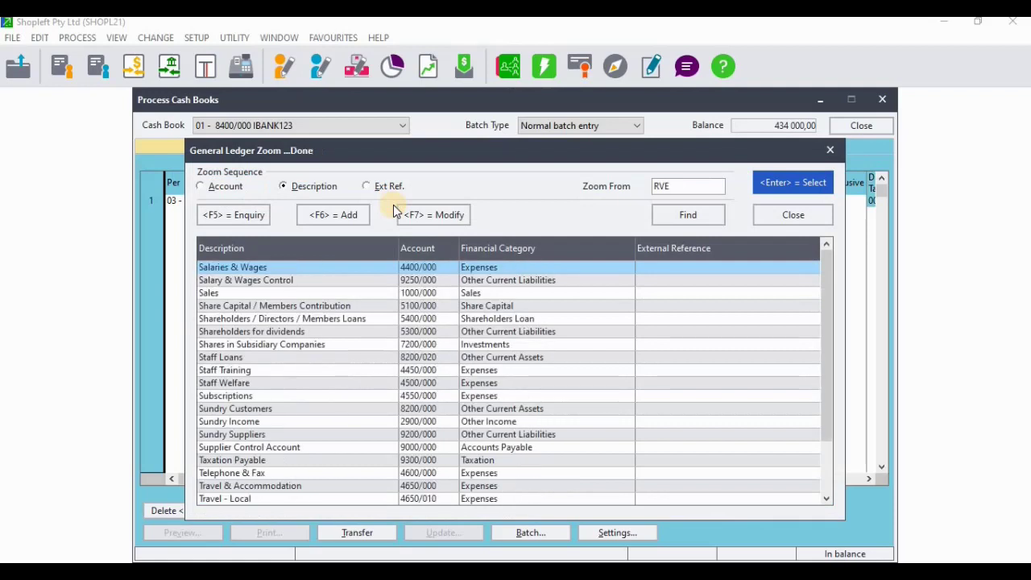
pyautogui.doubleClick(215, 294)
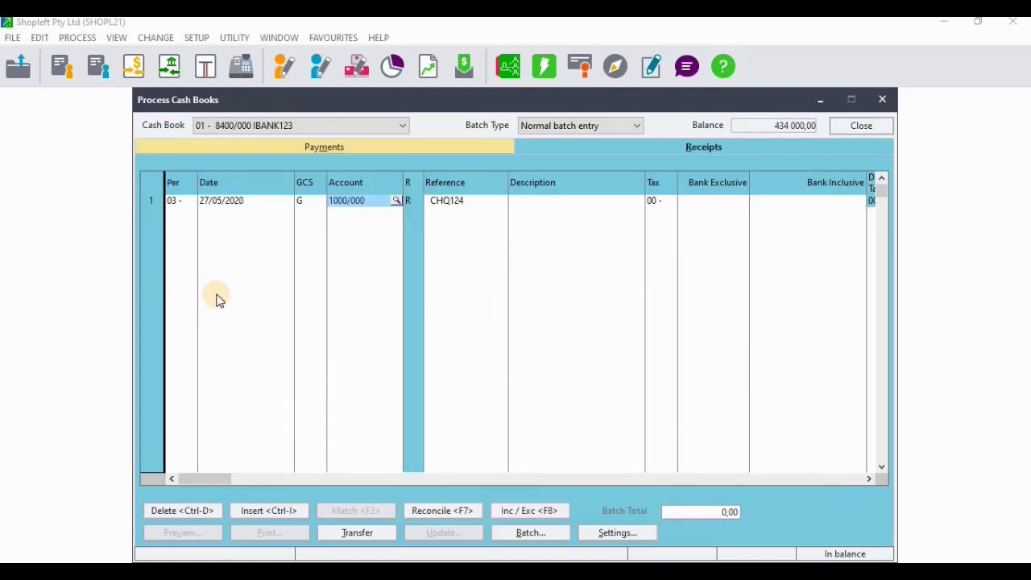
pyautogui.press('Return')
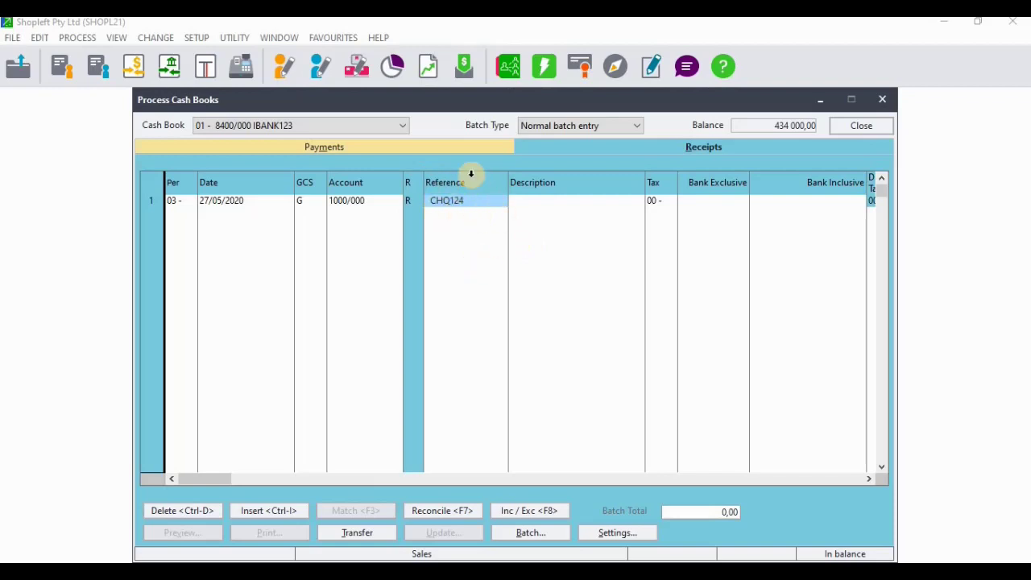
pyautogui.press('Tab')
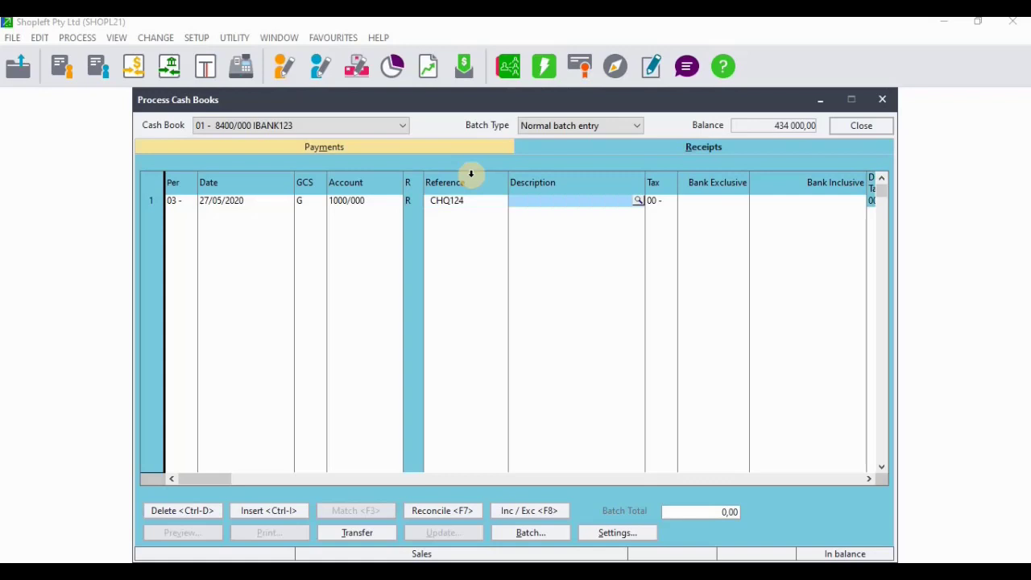
# Add the abbreviation R with the description Received to the batch entry descriptions, and save it.
pyautogui.click(638, 201)
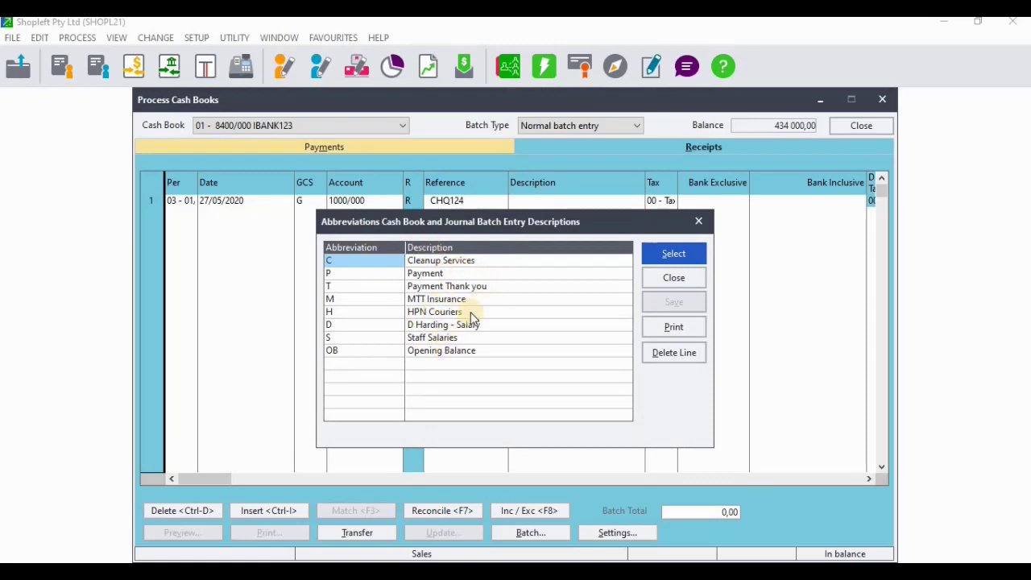
pyautogui.click(435, 363)
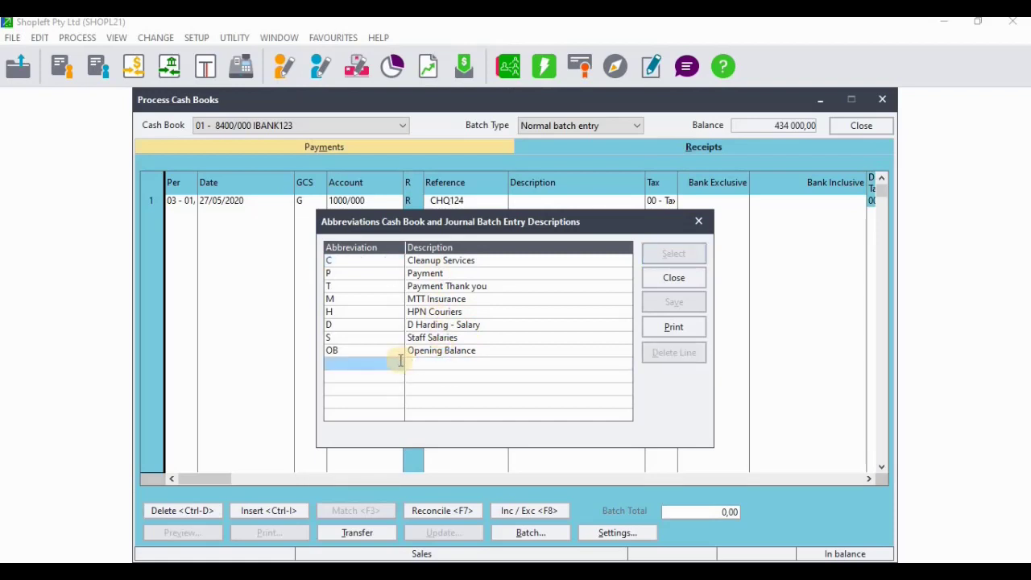
pyautogui.write('R')
pyautogui.press('Tab')
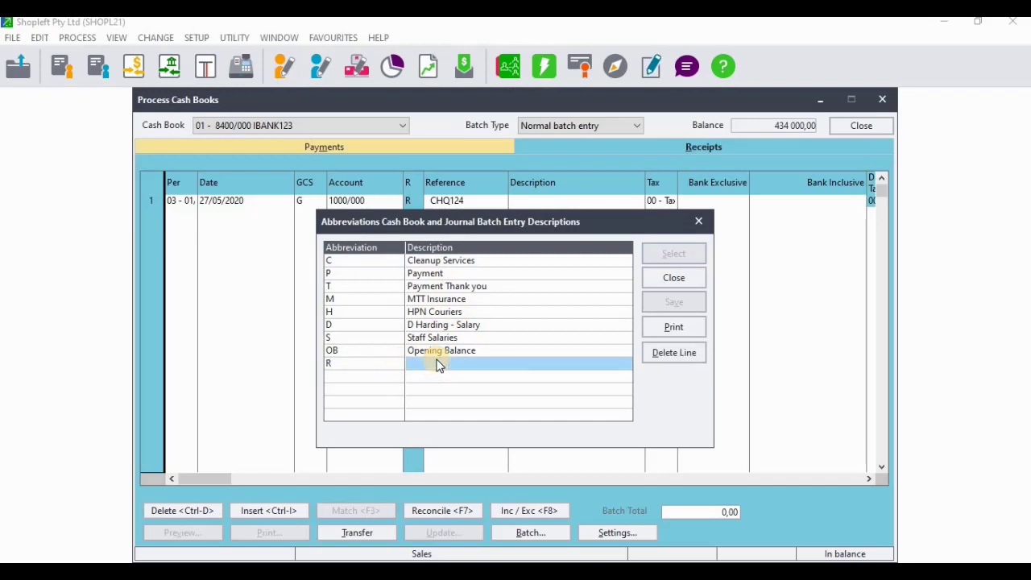
pyautogui.write('RE')
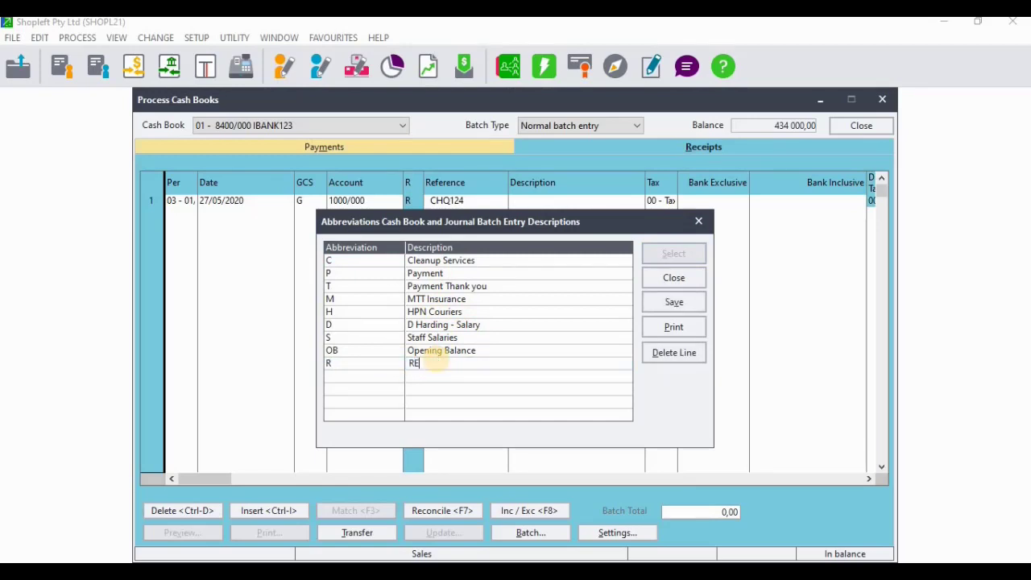
pyautogui.press('BackSpace')
pyautogui.write('ce')
pyautogui.press('BackSpace')
pyautogui.press('BackSpace')
pyautogui.write('eceived')
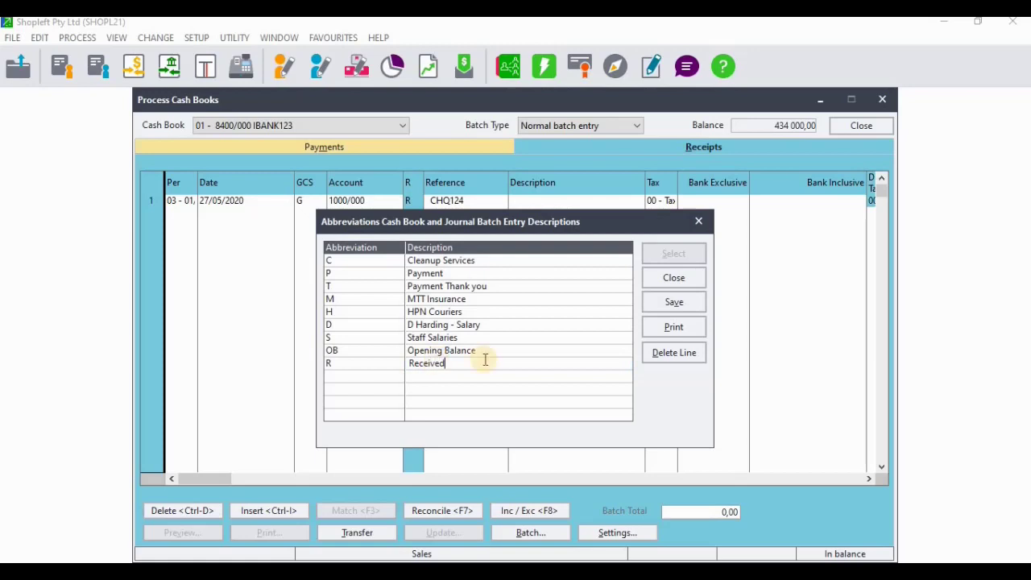
pyautogui.click(675, 300)
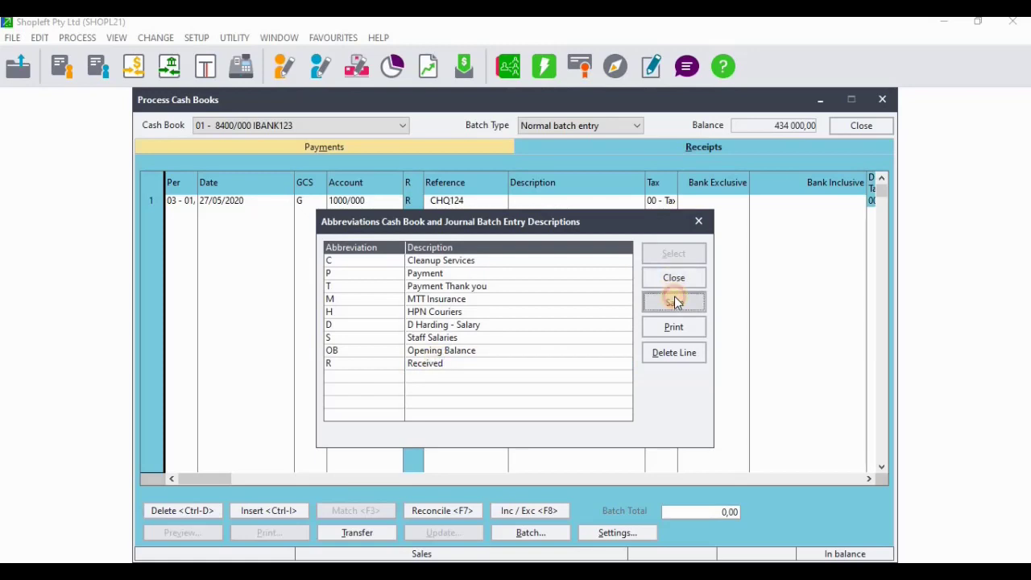
# Fill the first receipt line's description with the saved Received entry.
pyautogui.click(673, 255)
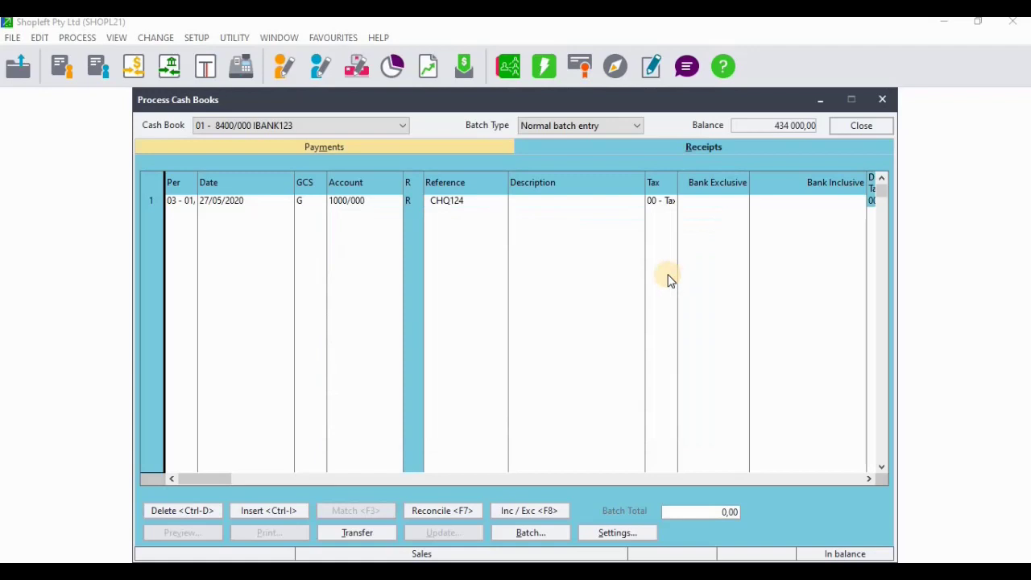
pyautogui.press('Return')
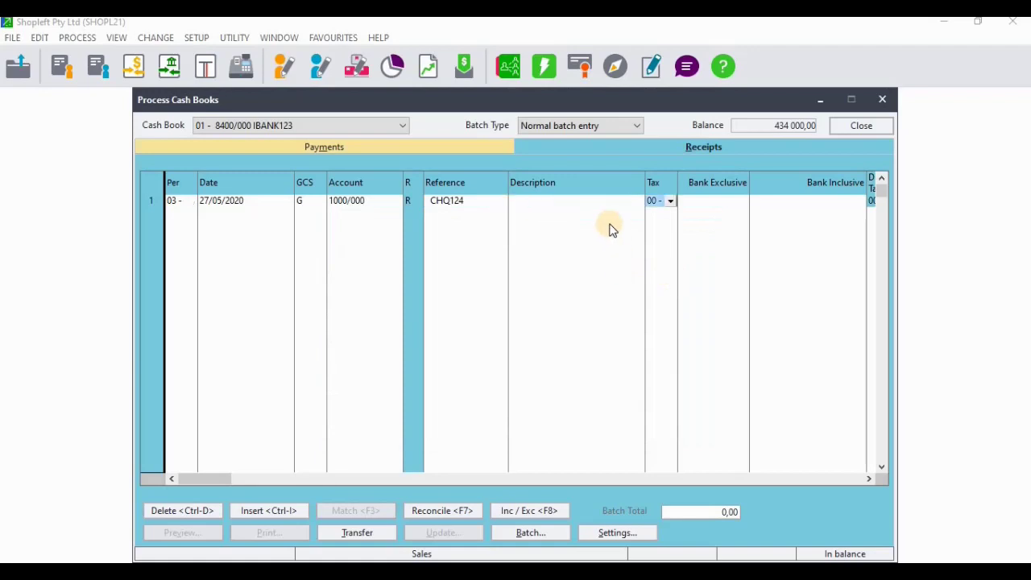
pyautogui.click(633, 200)
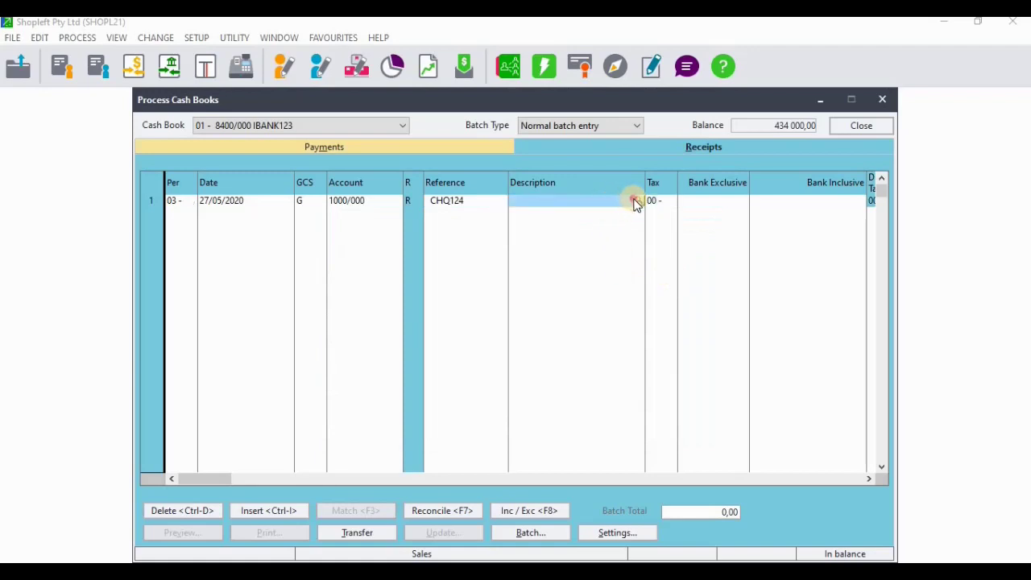
pyautogui.click(634, 200)
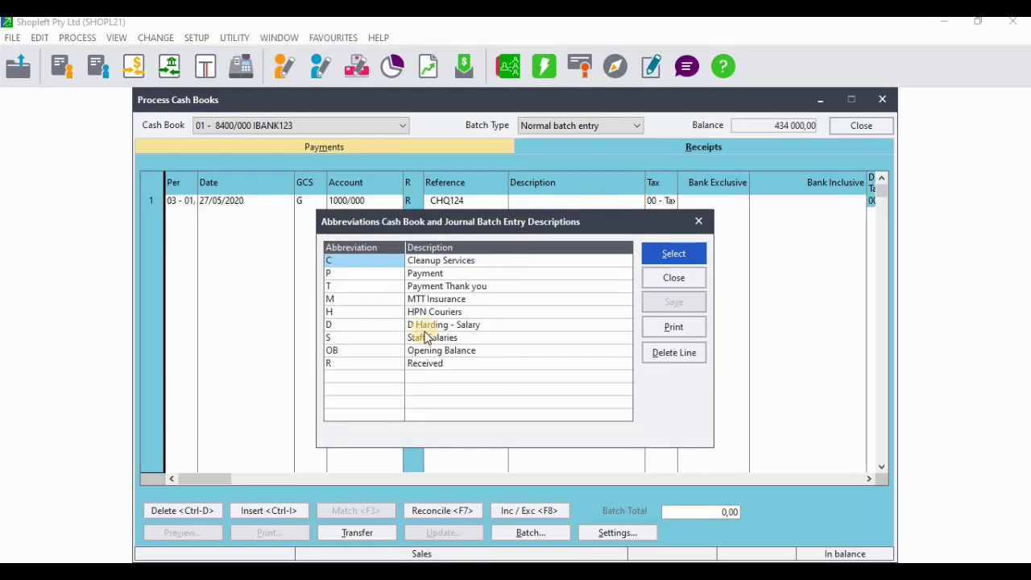
pyautogui.click(427, 363)
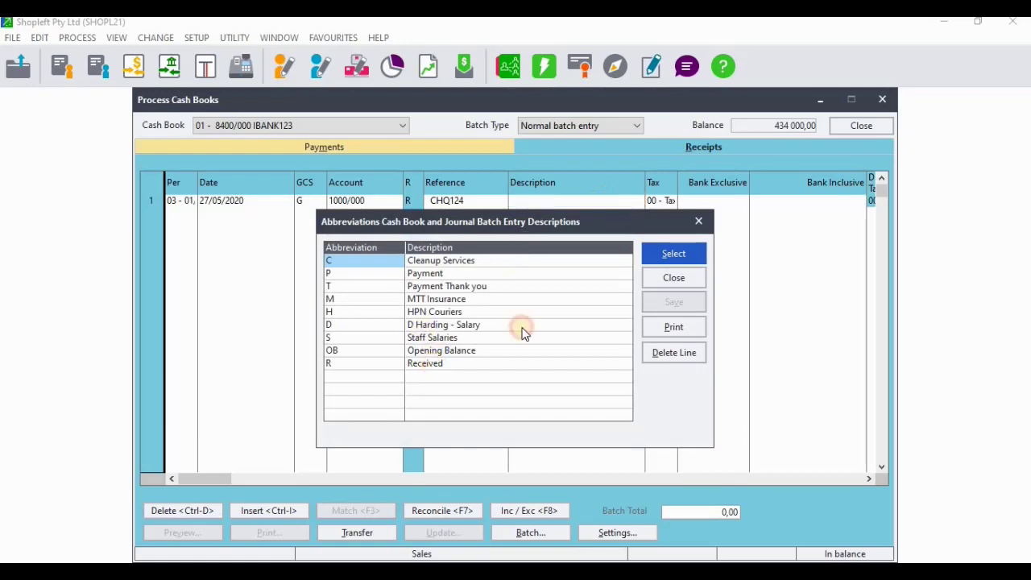
pyautogui.click(656, 254)
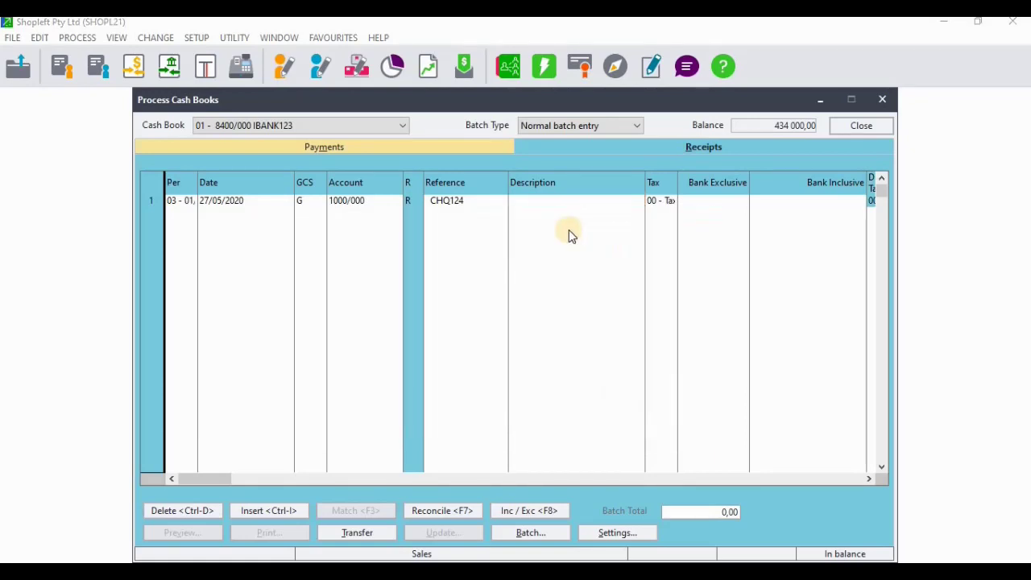
pyautogui.press('Return')
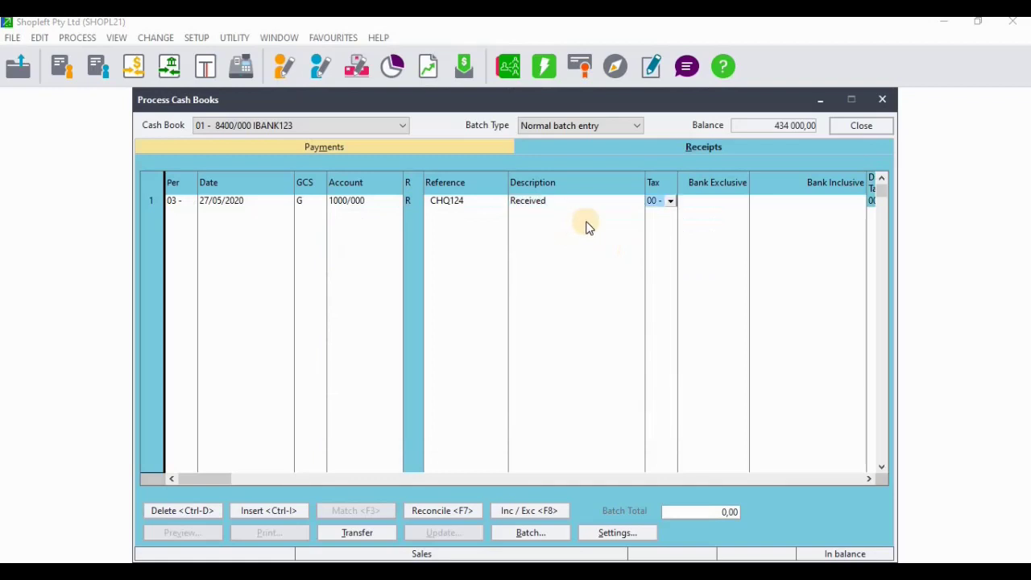
# Set the first receipt line's tax type to 01 - Vat - Standard rated (14,00%) and dismiss the tax warning.
pyautogui.click(670, 203)
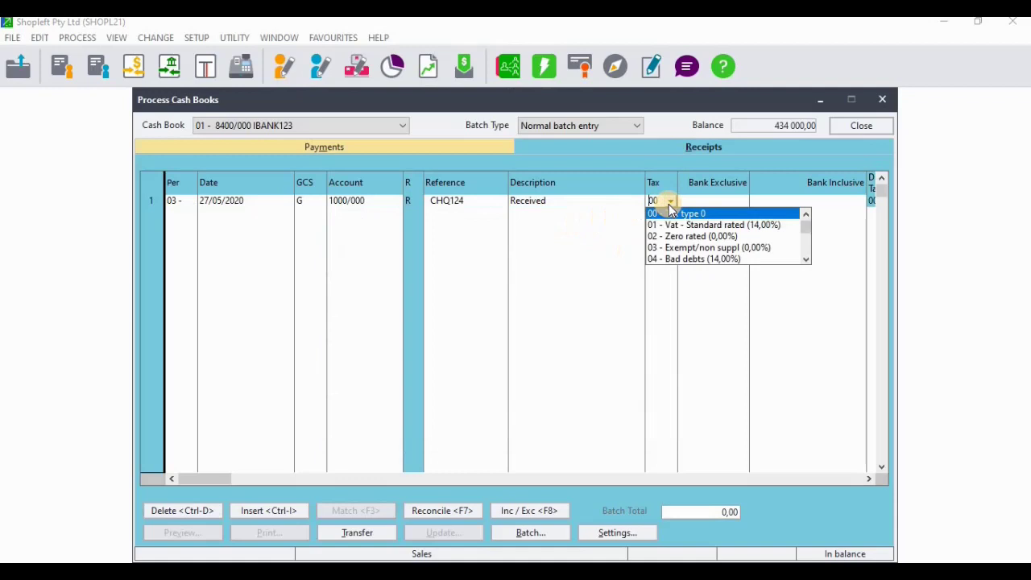
pyautogui.click(721, 226)
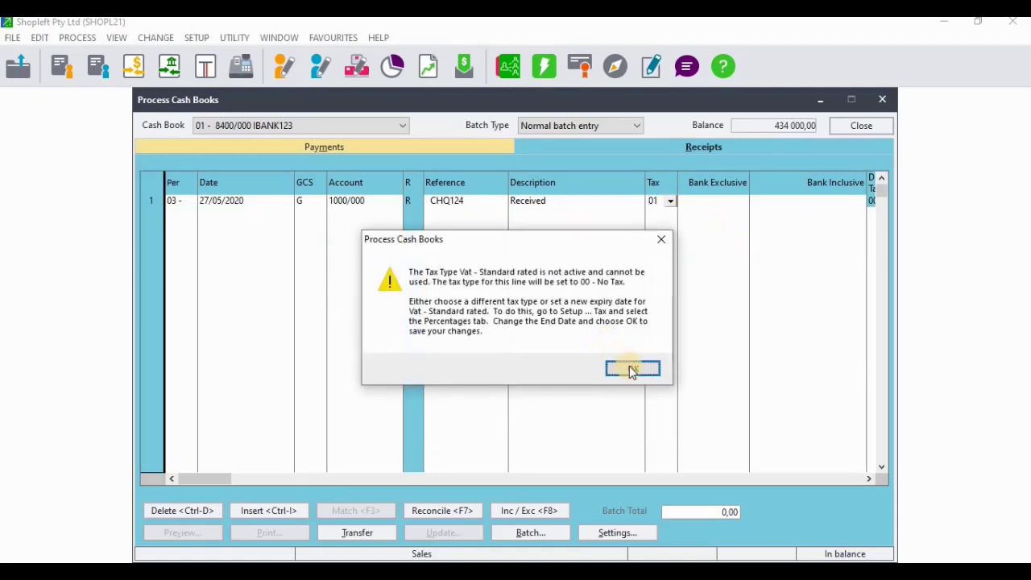
pyautogui.click(631, 369)
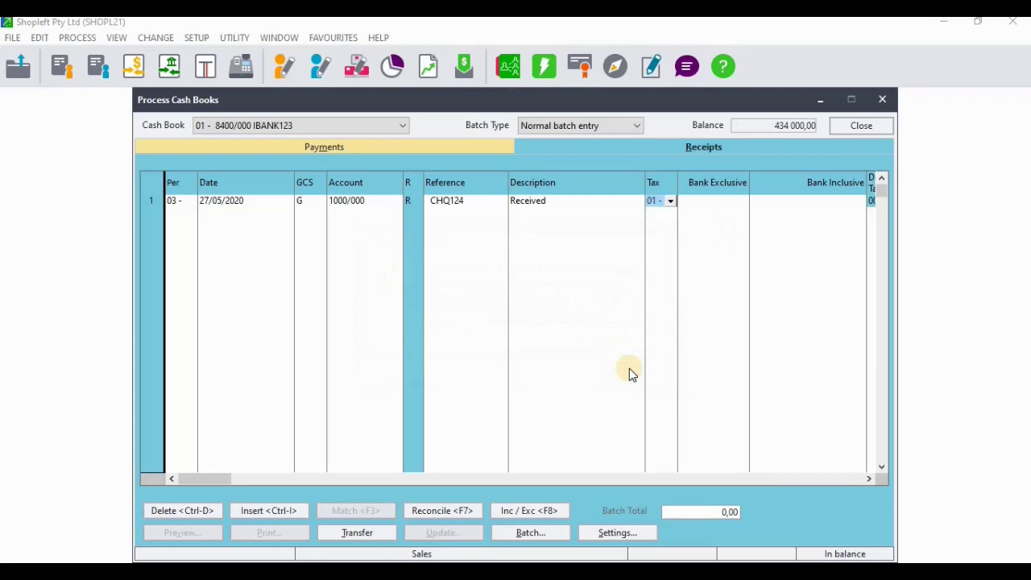
pyautogui.press('Return')
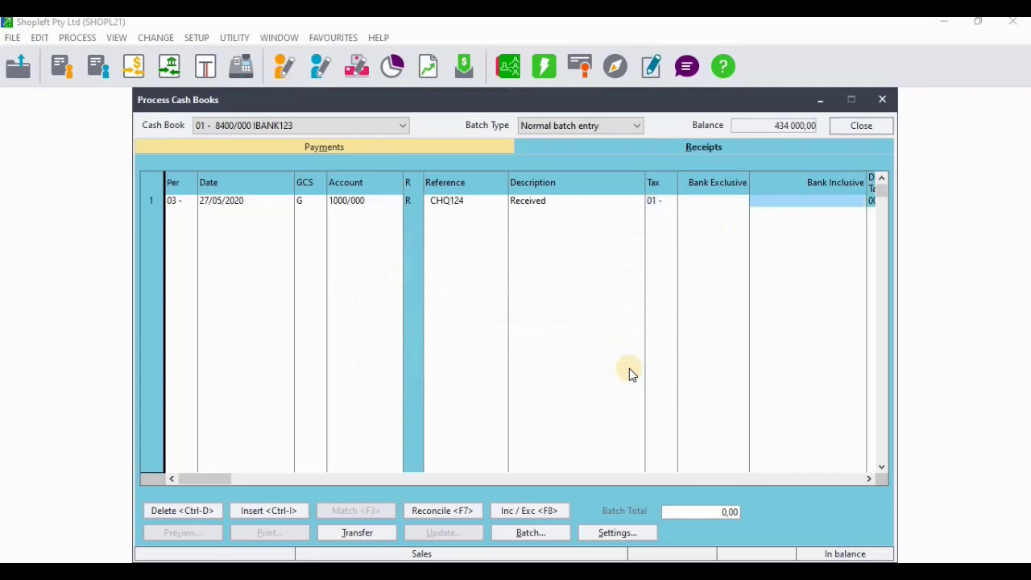
# Check the cash sale amount in the PowerPoint slide, and enter 100000 as the first receipt line's bank inclusive amount.
pyautogui.click(819, 202)
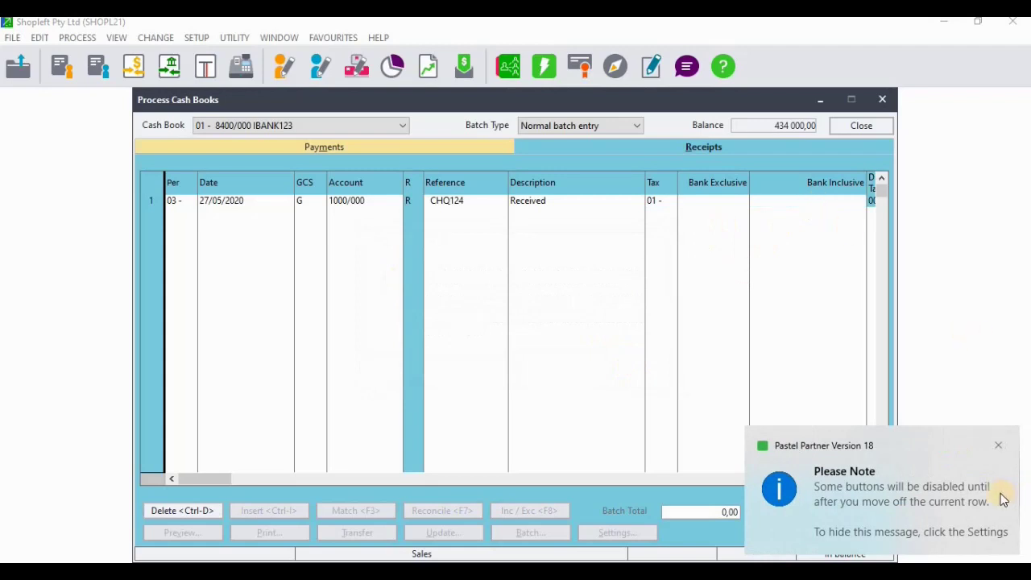
pyautogui.click(1000, 444)
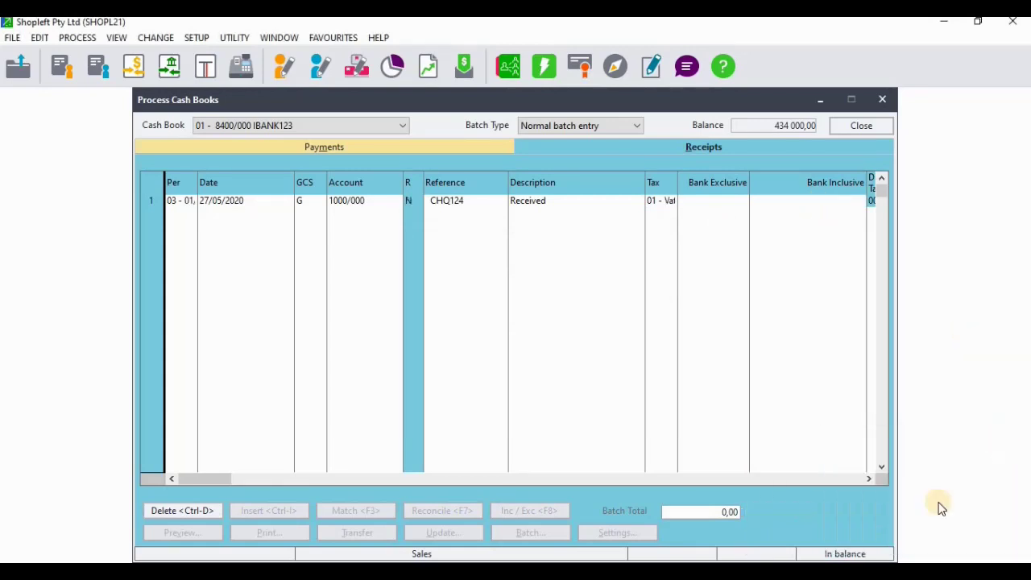
pyautogui.hotkey('alt', 'Tab')
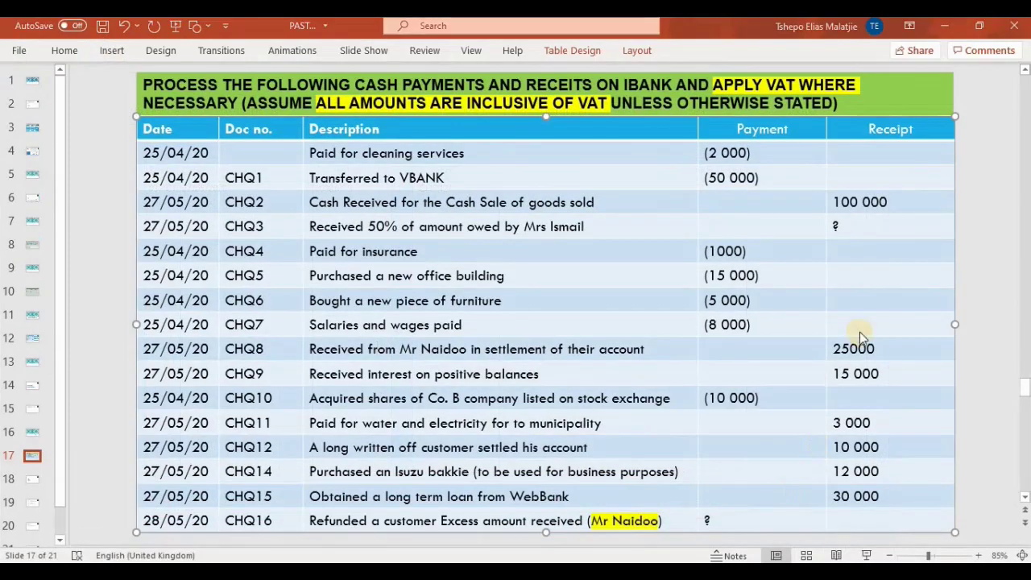
pyautogui.hotkey('alt', 'Tab')
pyautogui.click(853, 202)
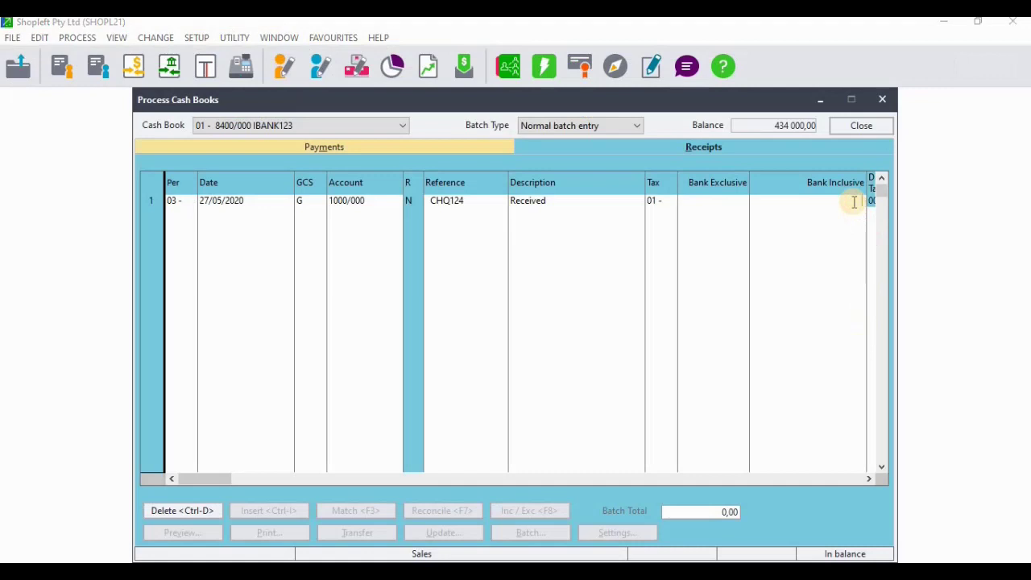
pyautogui.write('100000')
pyautogui.press('Return')
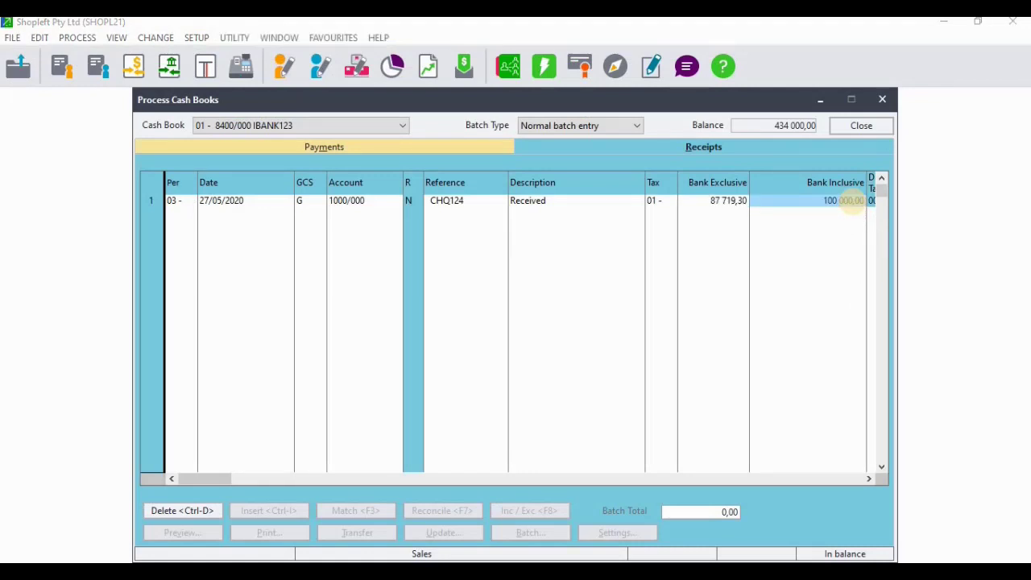
pyautogui.press('Return')
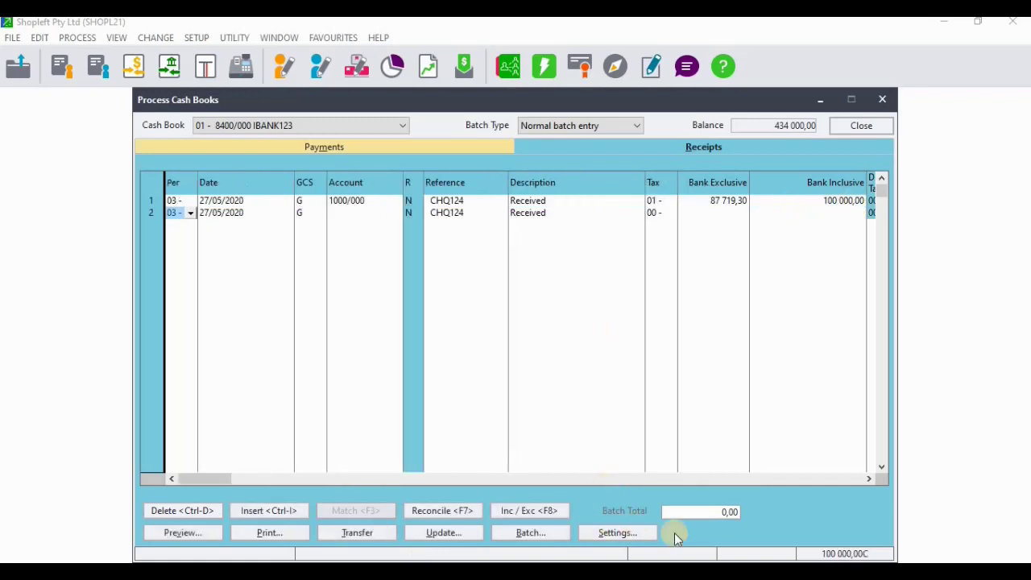
# Check the CHQ3 receipt in the PowerPoint slide, and examine the Customer Balances report in Pastel for the amount that customer owes.
pyautogui.hotkey('alt', 'Tab')
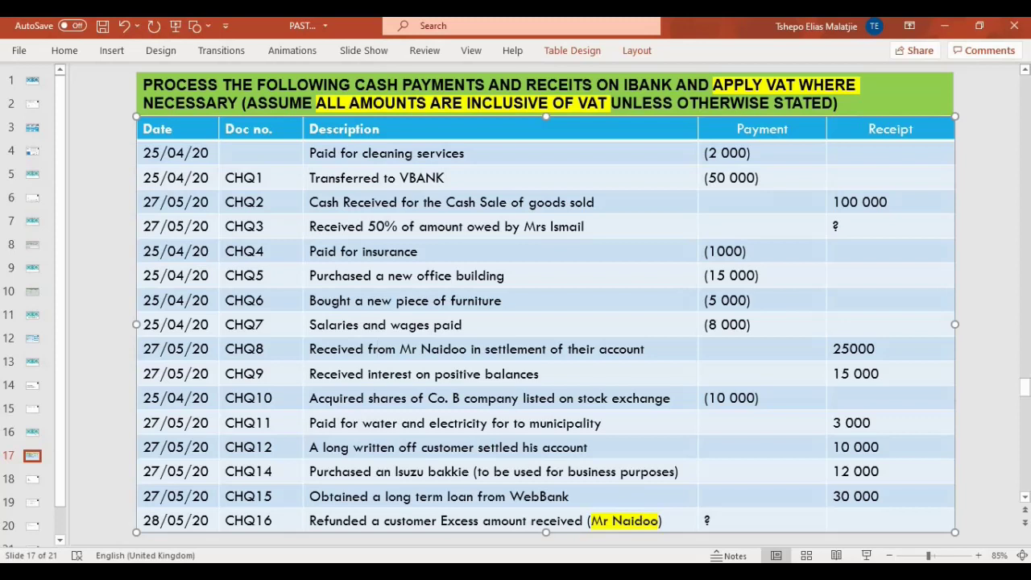
pyautogui.hotkey('alt', 'Tab')
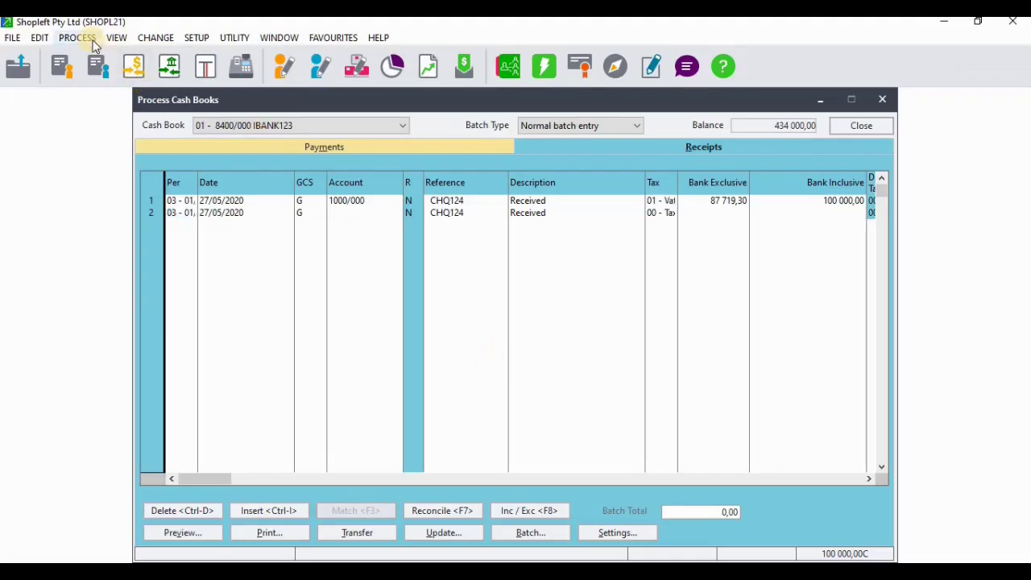
pyautogui.click(88, 40)
pyautogui.click(113, 42)
pyautogui.click(114, 41)
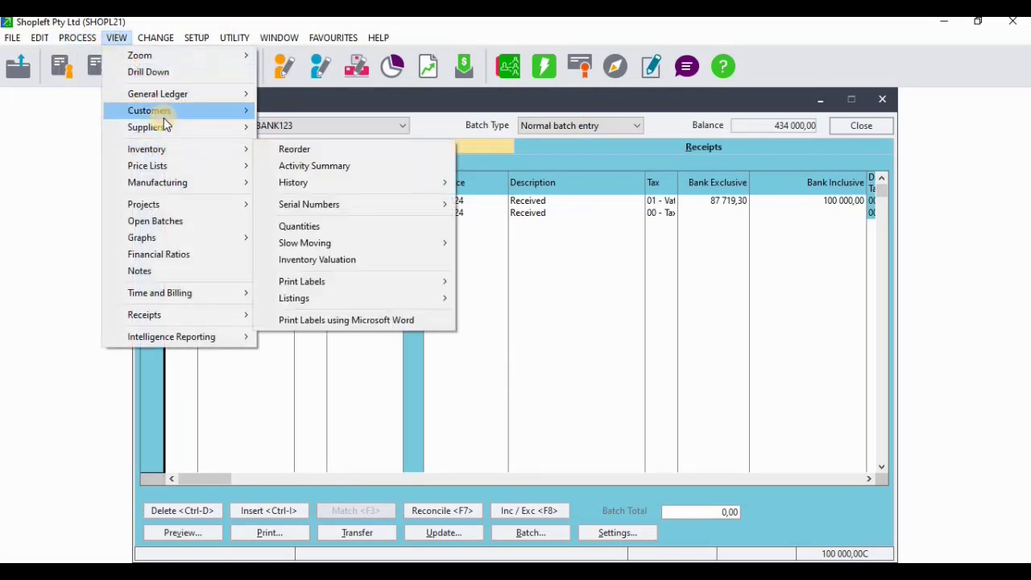
pyautogui.moveTo(164, 113)
pyautogui.click(310, 184)
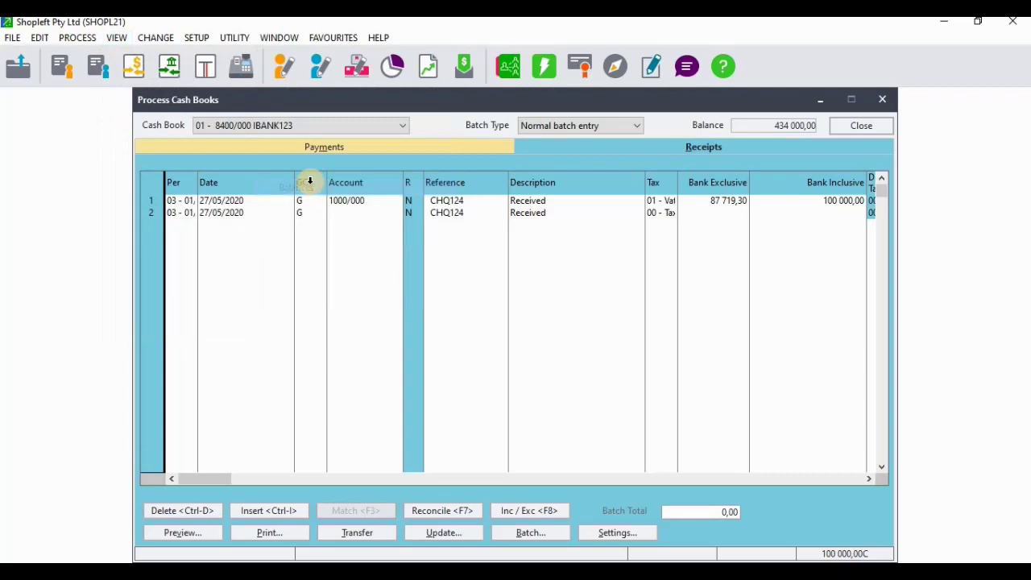
pyautogui.click(720, 256)
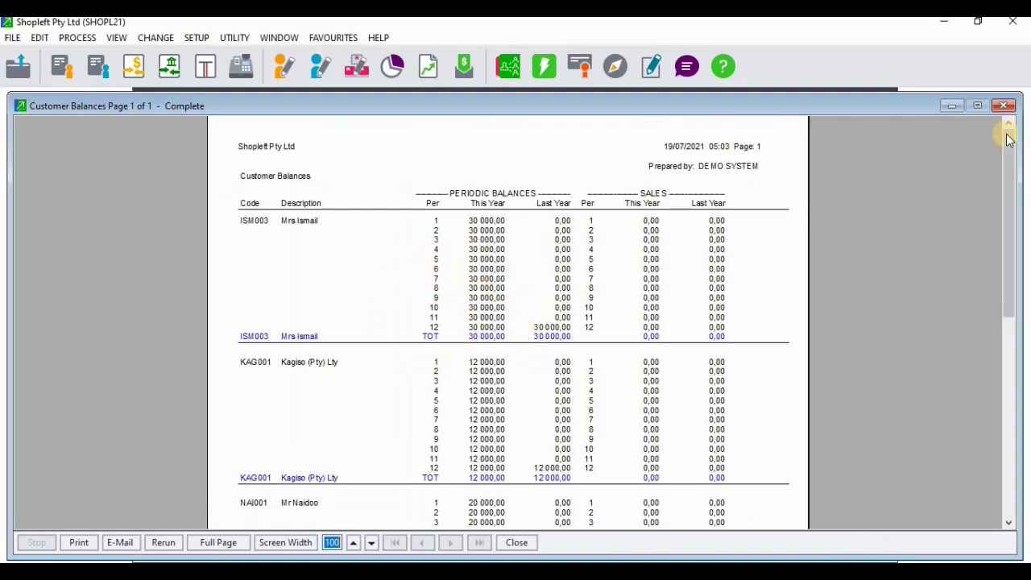
pyautogui.click(1004, 110)
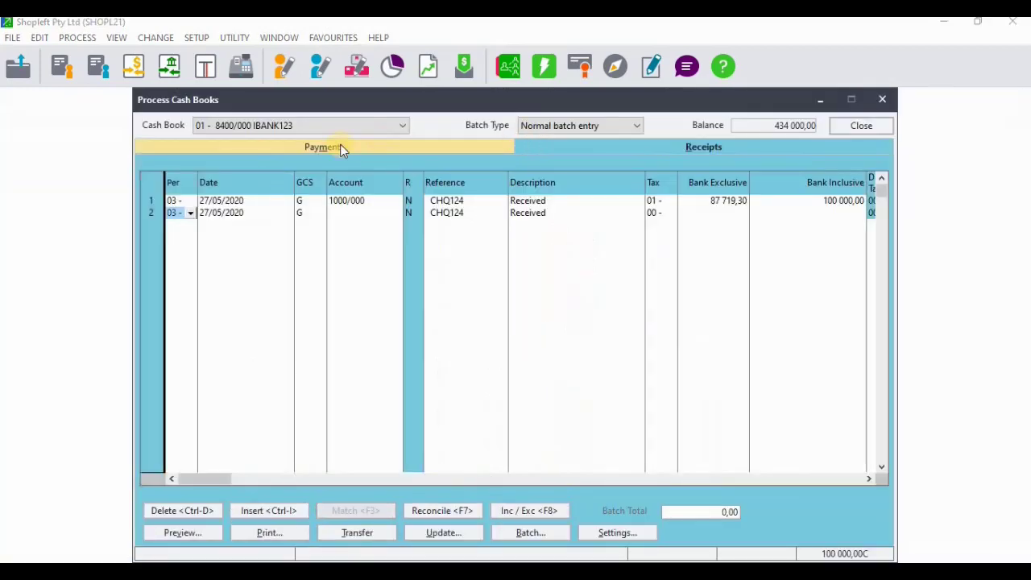
pyautogui.click(236, 40)
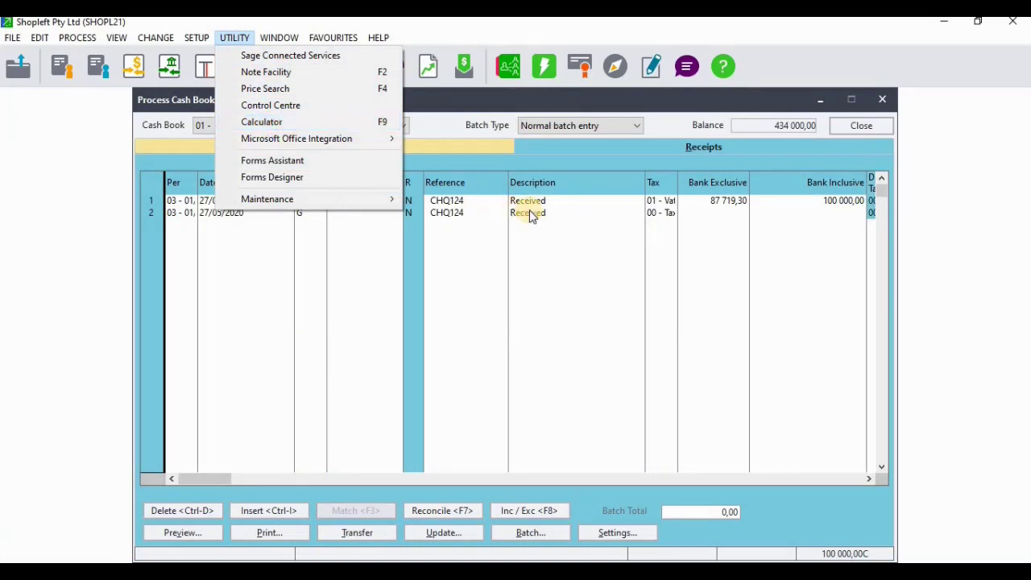
pyautogui.click(564, 212)
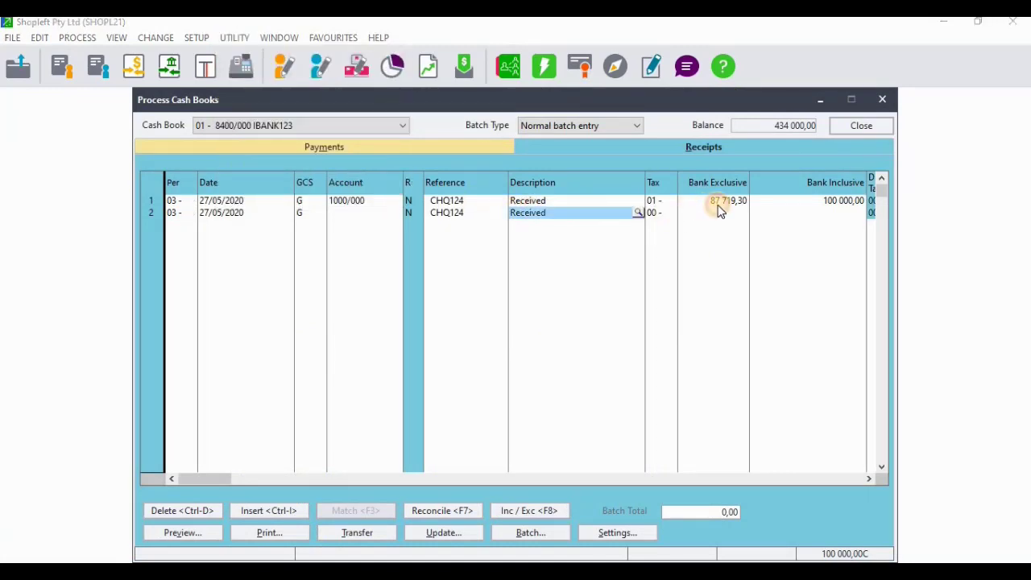
pyautogui.press('Up')
pyautogui.click(843, 203)
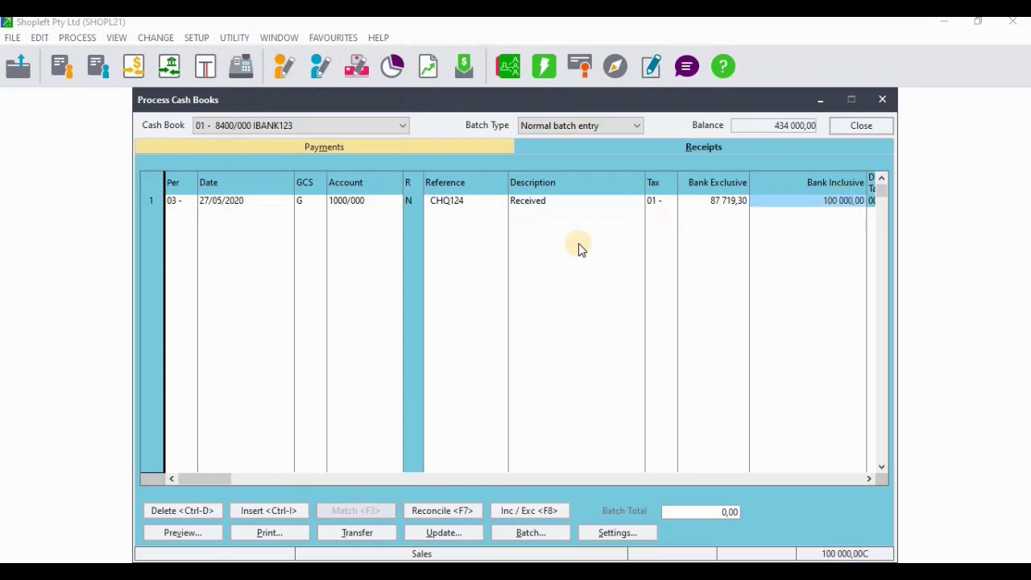
pyautogui.click(491, 216)
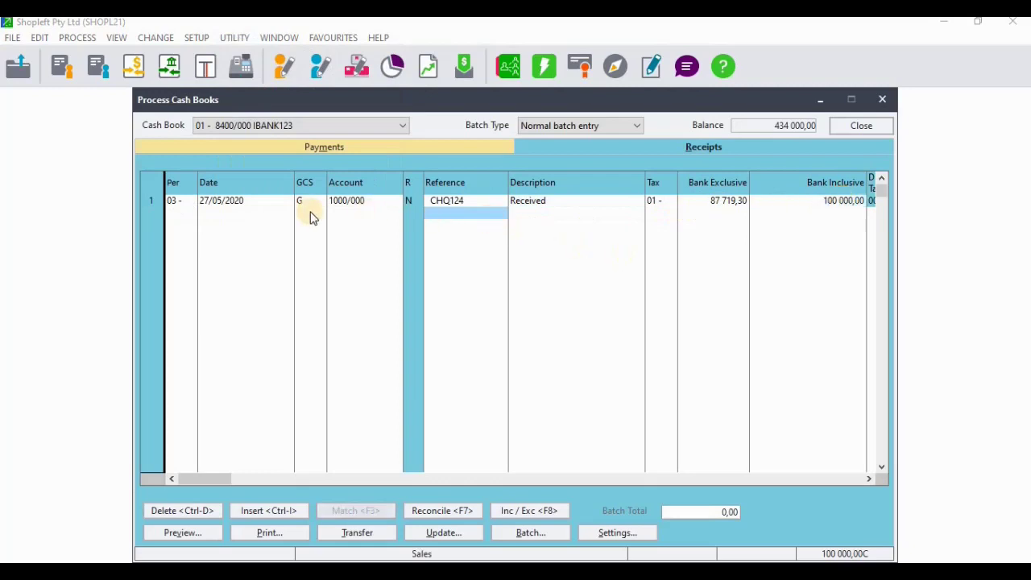
# Set the second receipt line's GCS type to C and select the account of the customer paying 50% of the amount owed.
pyautogui.click(196, 213)
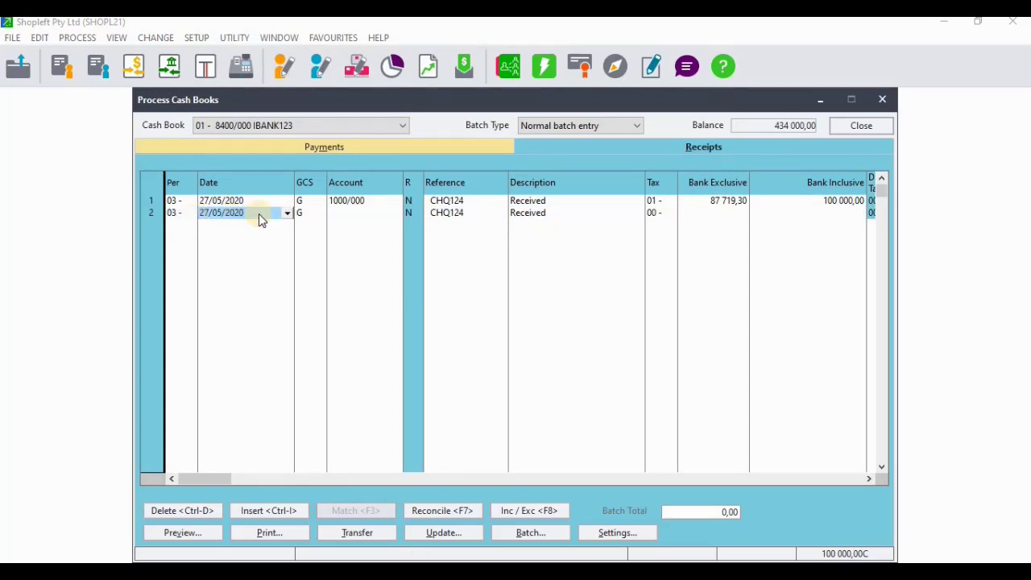
pyautogui.click(316, 217)
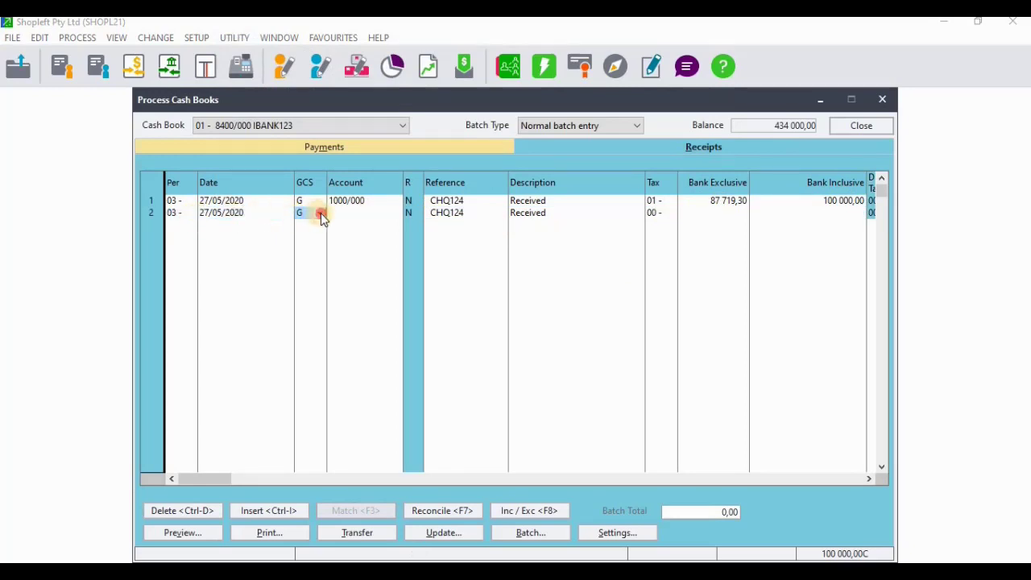
pyautogui.click(319, 213)
pyautogui.click(302, 238)
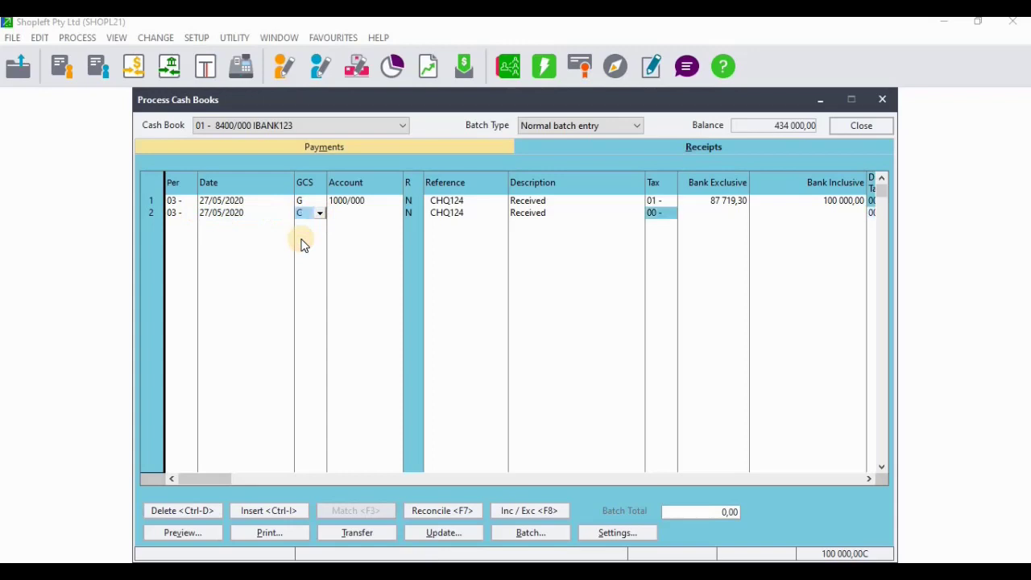
pyautogui.click(356, 214)
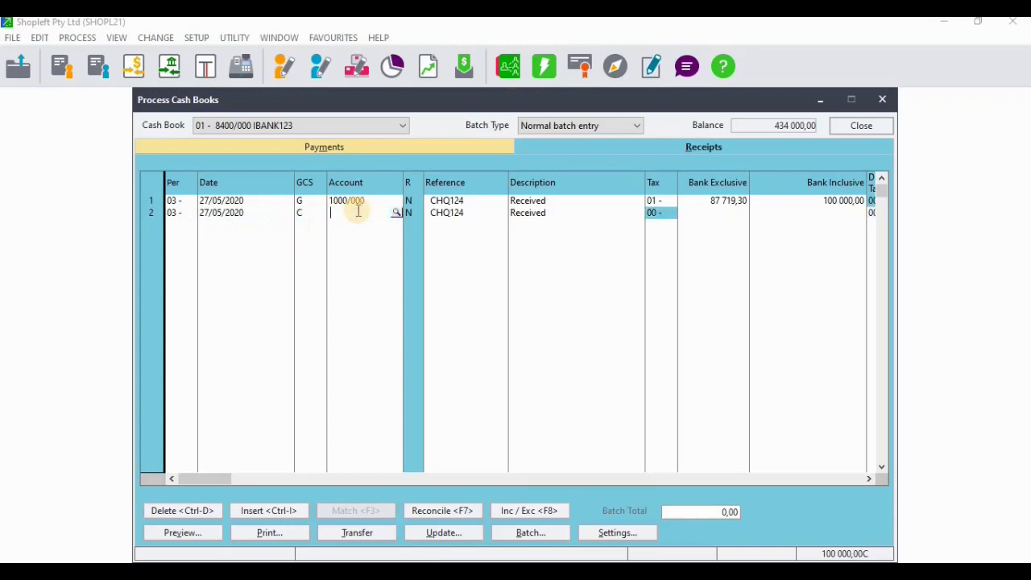
pyautogui.click(395, 214)
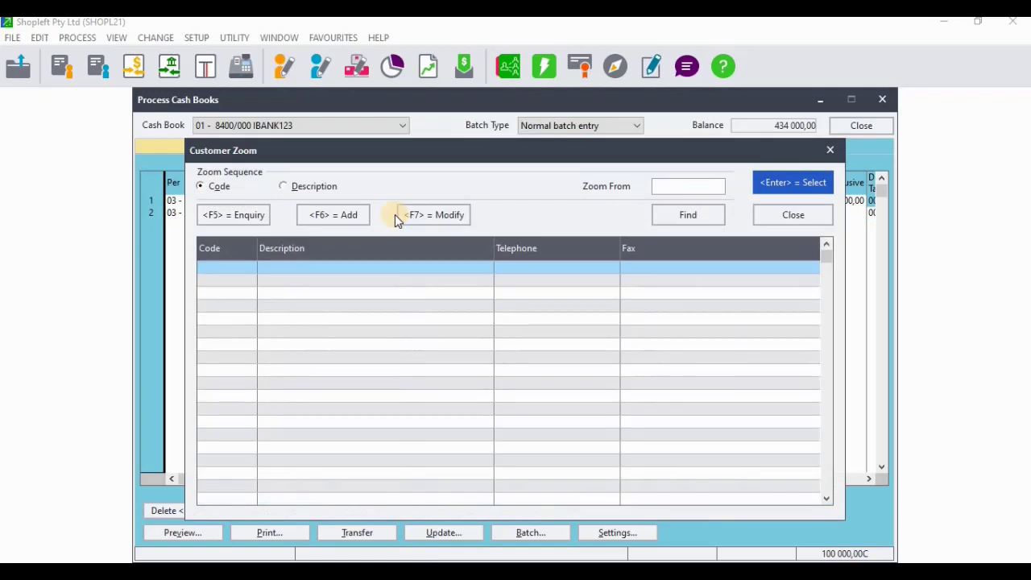
pyautogui.doubleClick(283, 270)
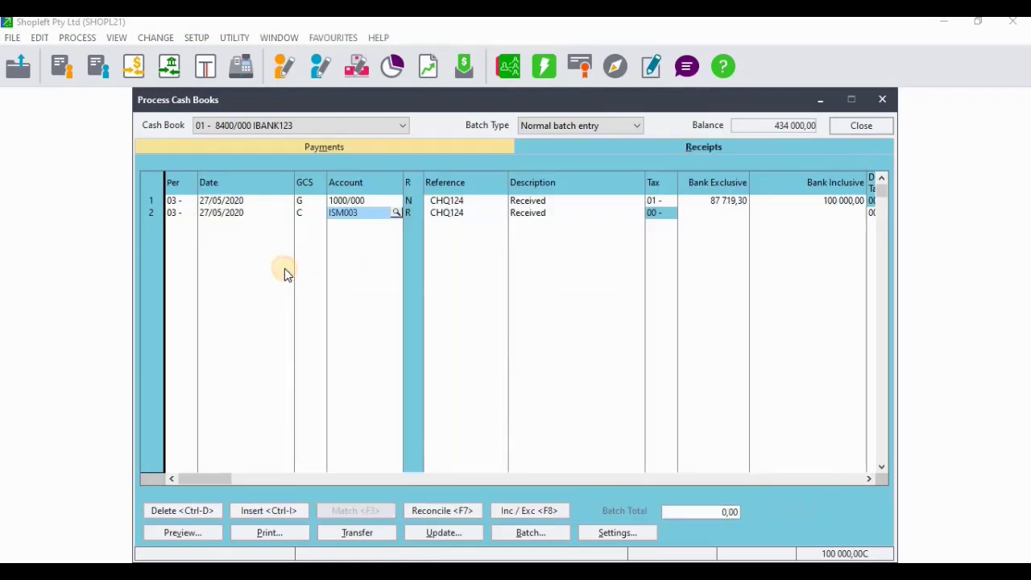
# Enter 15000 as the second receipt line's bank inclusive amount and complete the line without a discount or project.
pyautogui.press('Return')
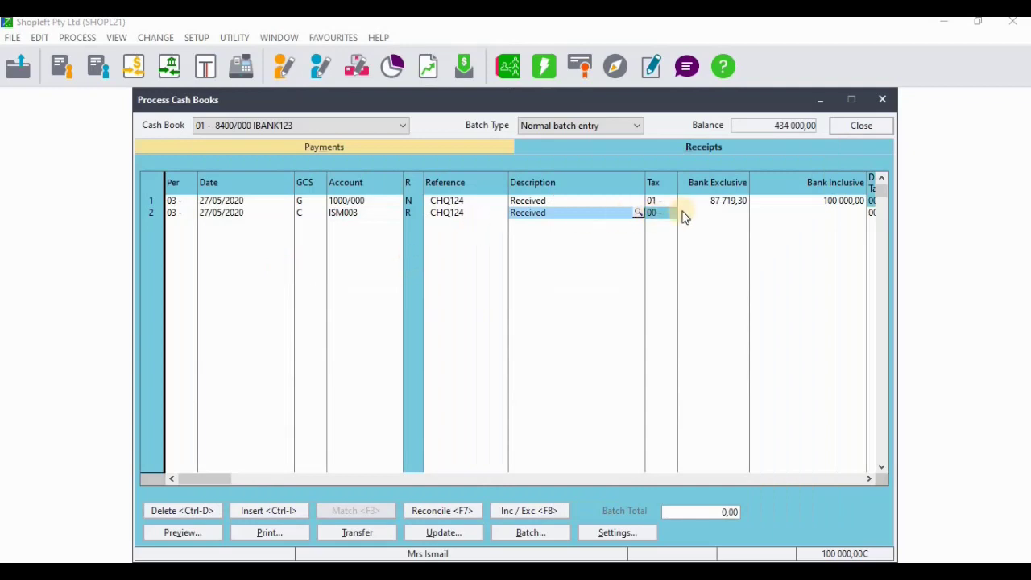
pyautogui.press('Return')
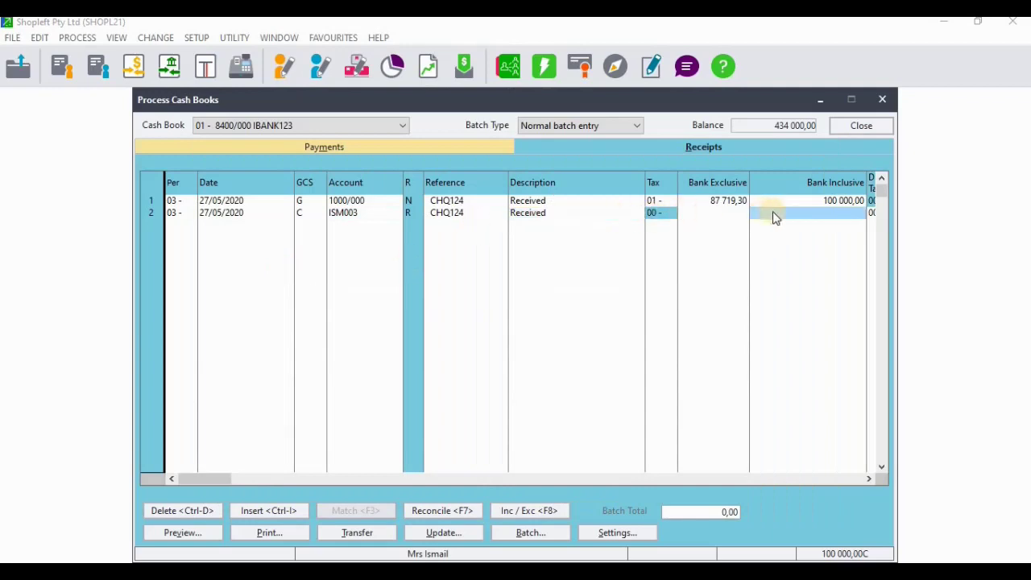
pyautogui.click(814, 215)
pyautogui.write('15000')
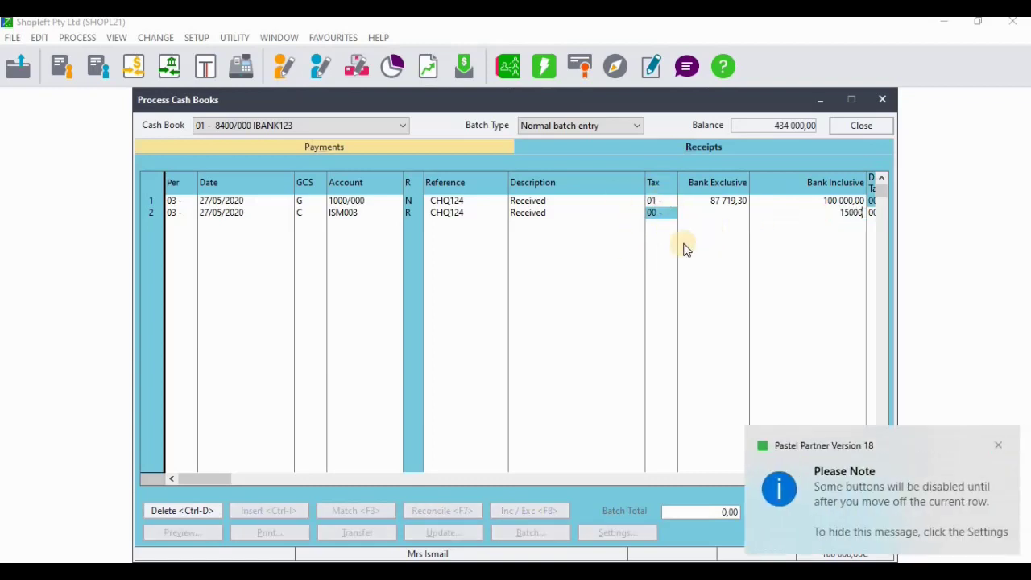
pyautogui.click(655, 211)
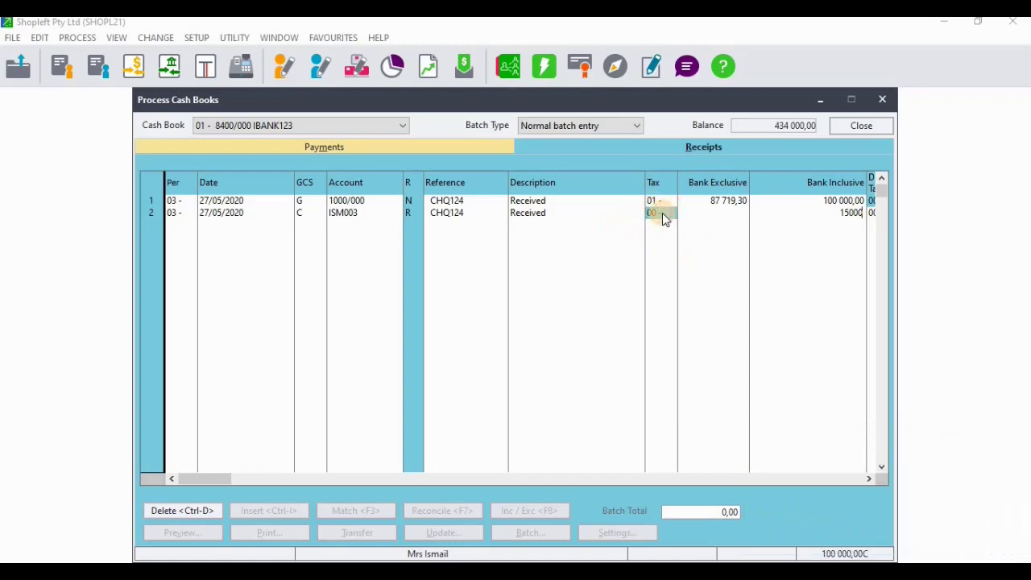
pyautogui.press('Return')
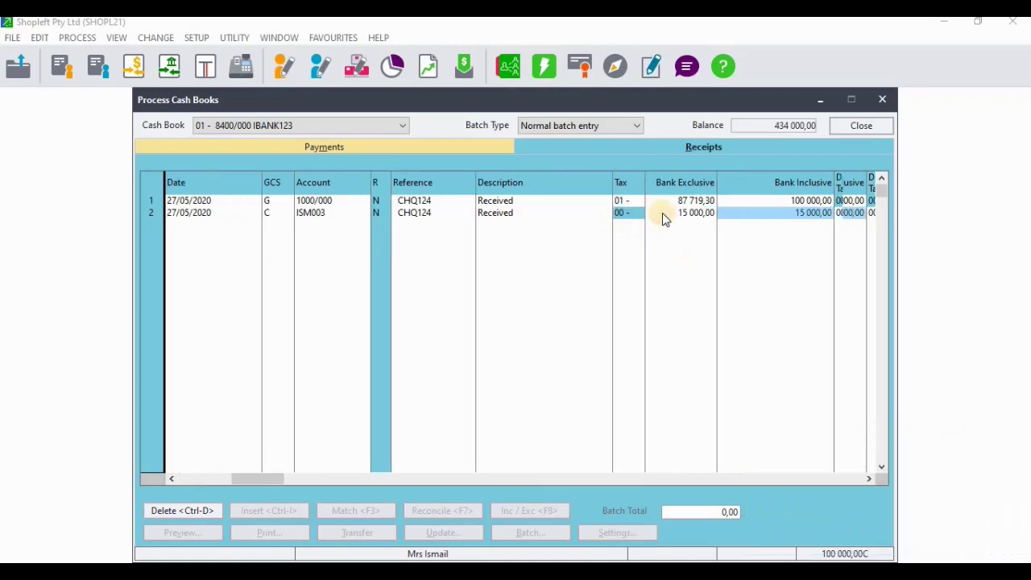
pyautogui.press('Return')
pyautogui.press('Return')
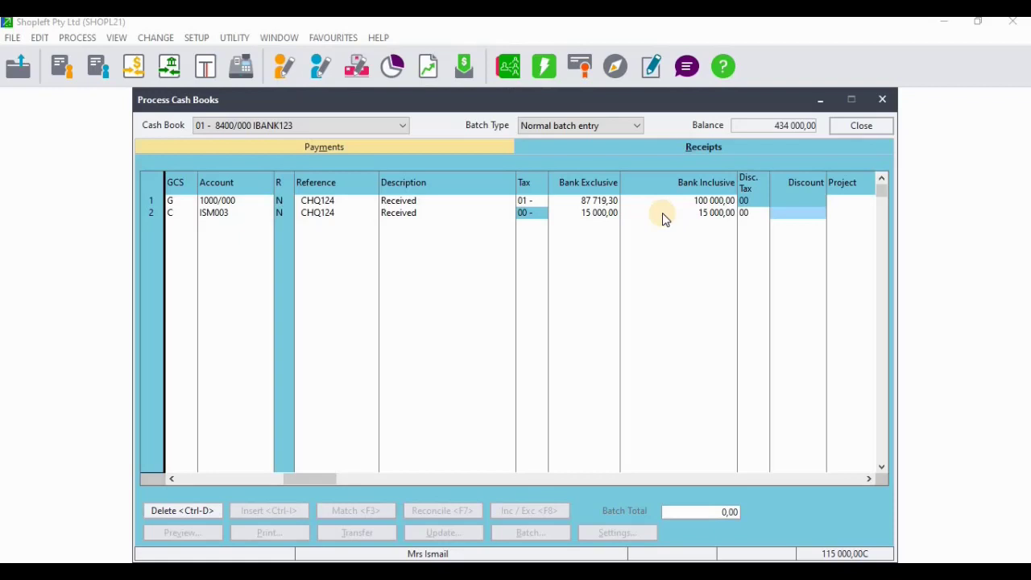
pyautogui.press('Return')
pyautogui.press('Return')
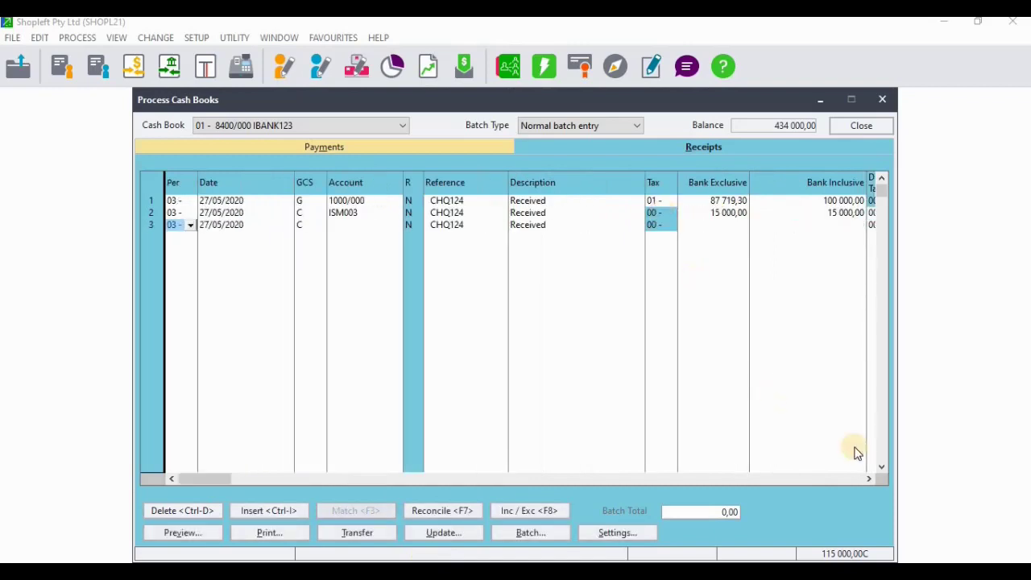
# Check the CHQ8 receipt in the PowerPoint slide, and select the account of the settling customer for the third receipt line.
pyautogui.click(719, 556)
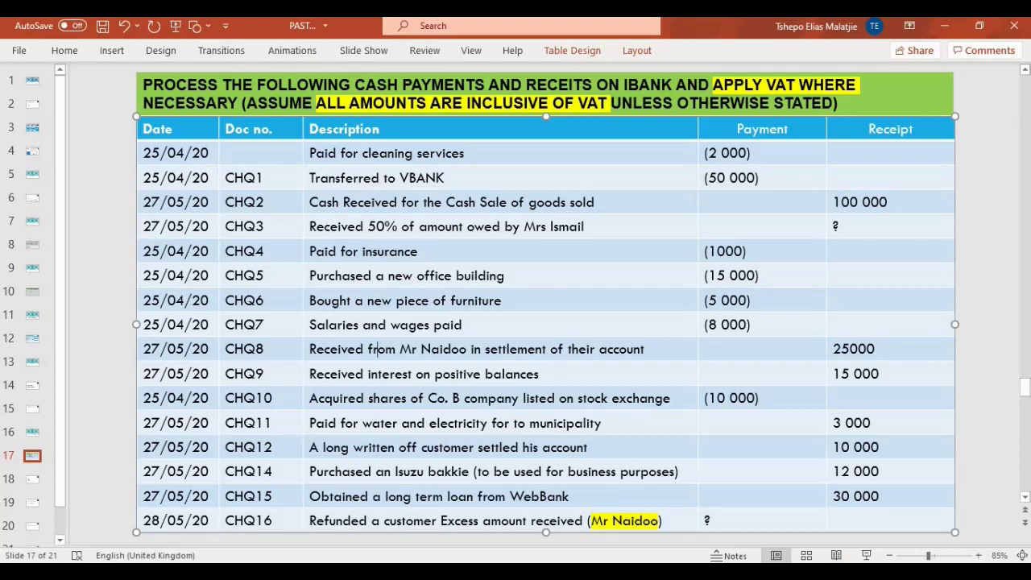
pyautogui.hotkey('alt', 'Tab')
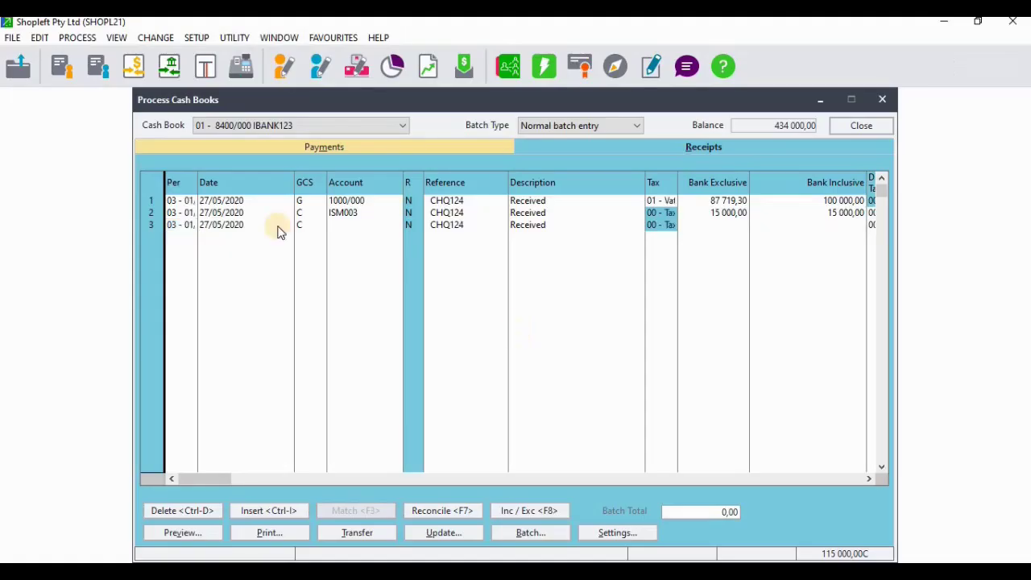
pyautogui.click(369, 228)
pyautogui.click(393, 225)
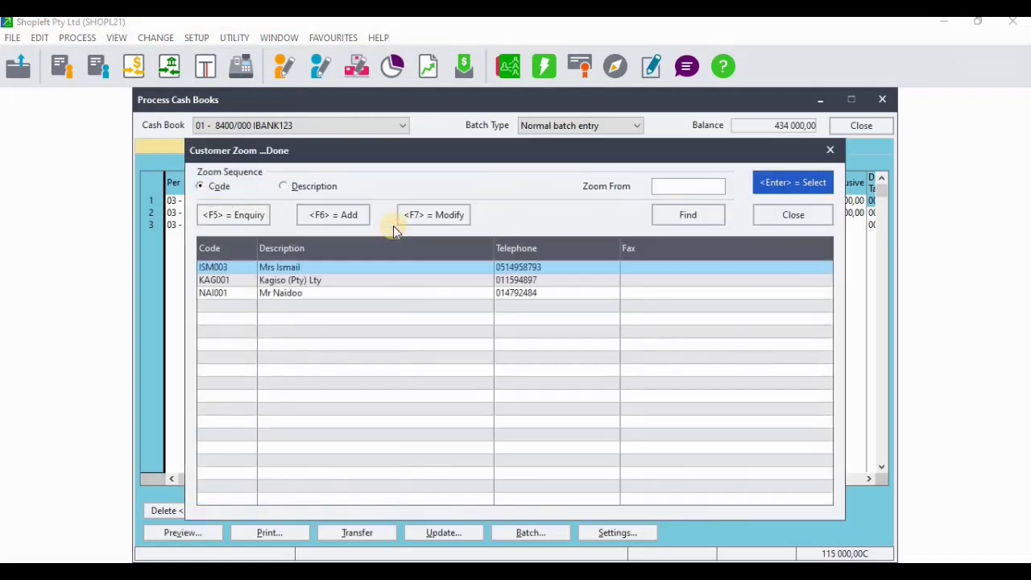
pyautogui.doubleClick(289, 294)
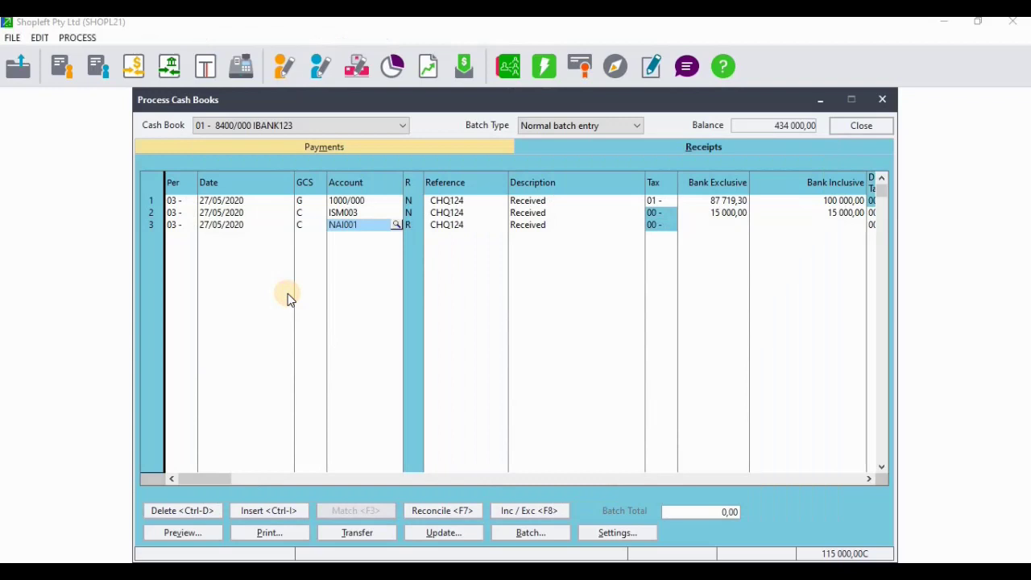
# Enter 25000 as the third receipt line's bank inclusive amount and complete the line without a discount or project.
pyautogui.press('Return')
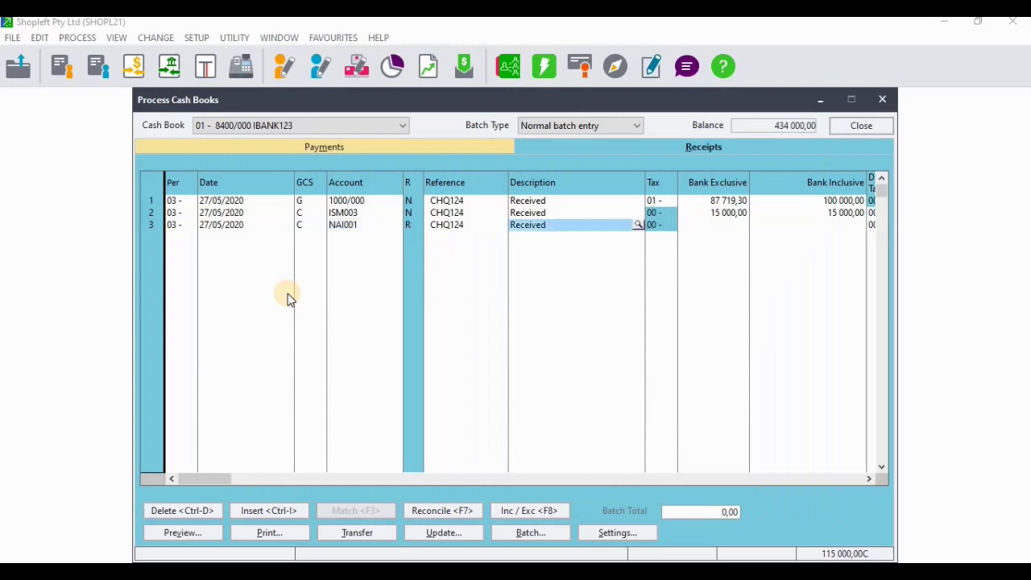
pyautogui.press('Return')
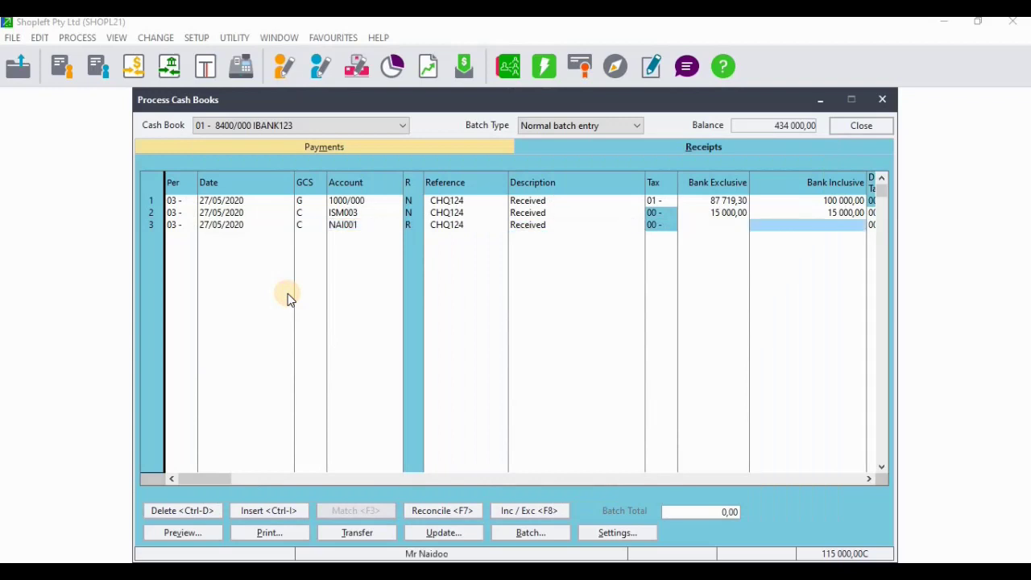
pyautogui.write('25000')
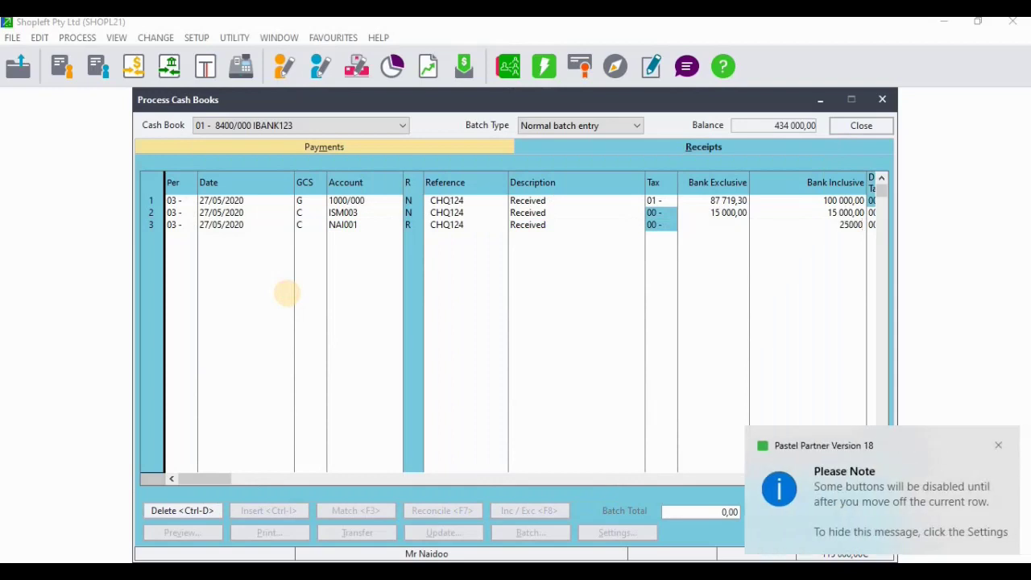
pyautogui.press('Return')
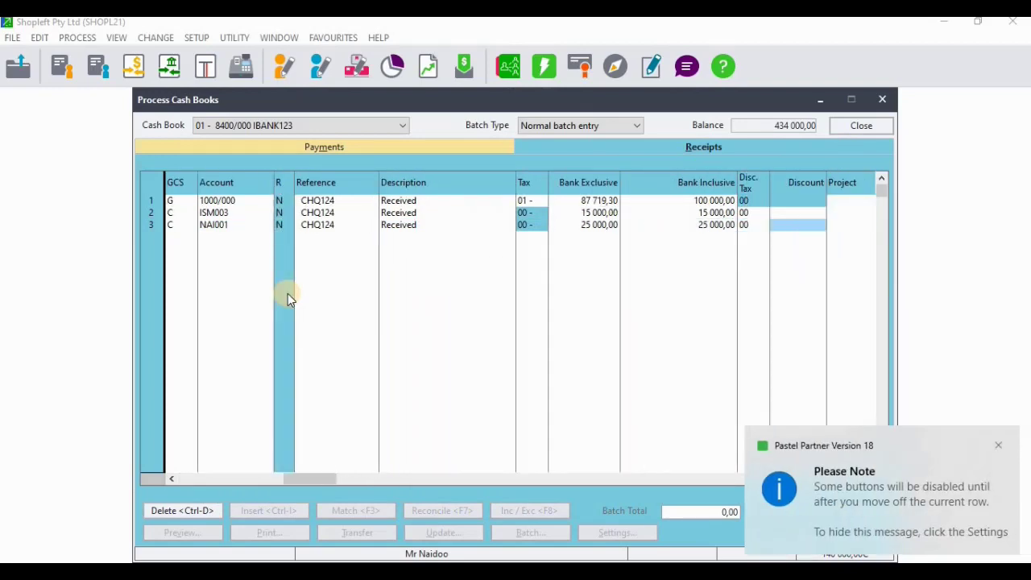
pyautogui.press('Return')
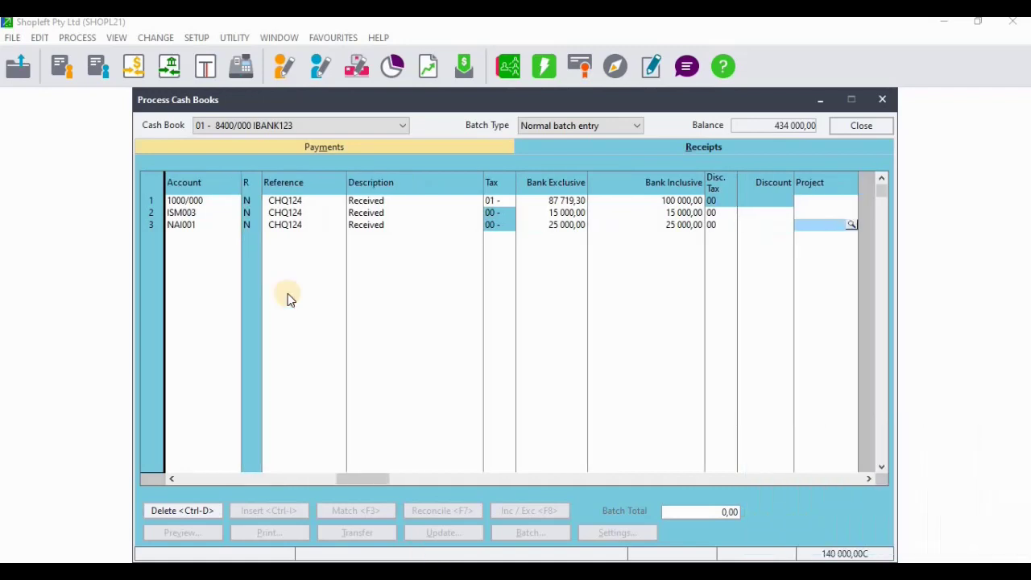
pyautogui.press('Return')
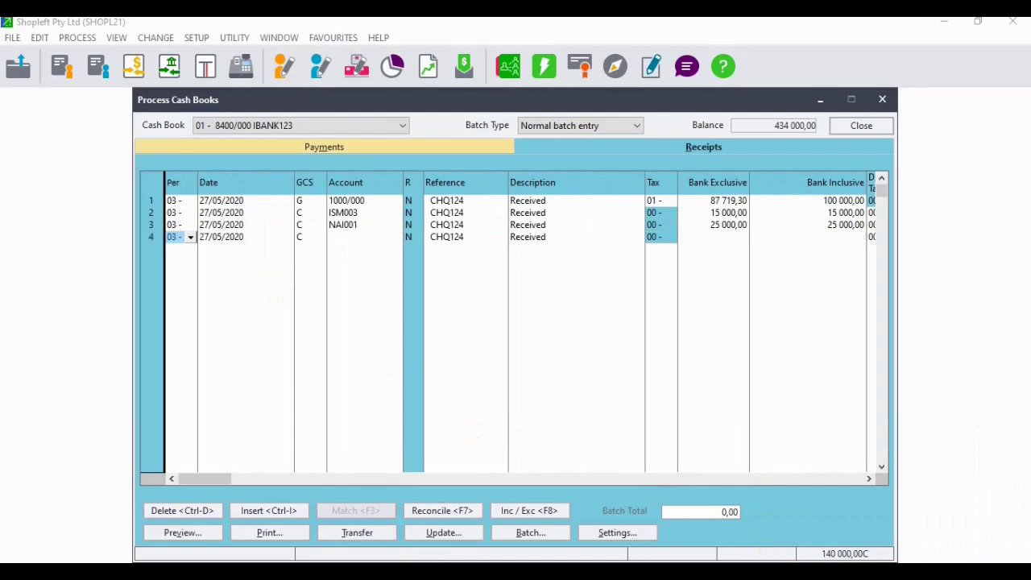
# Check the CHQ9 interest receipt in the PowerPoint slide, and set the fourth receipt line's GCS type to G in the cash book.
pyautogui.hotkey('alt', 'Tab')
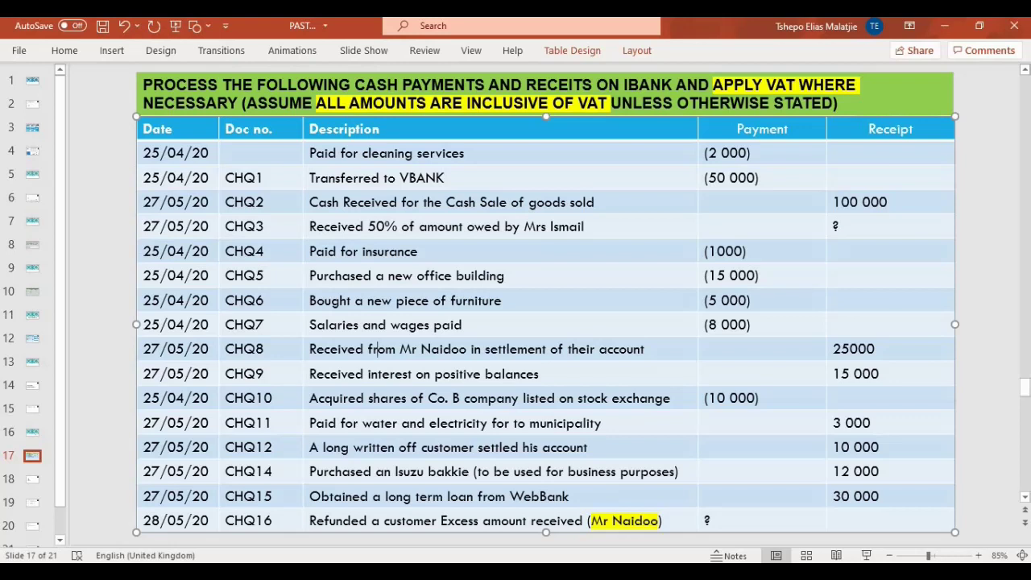
pyautogui.hotkey('alt', 'Tab')
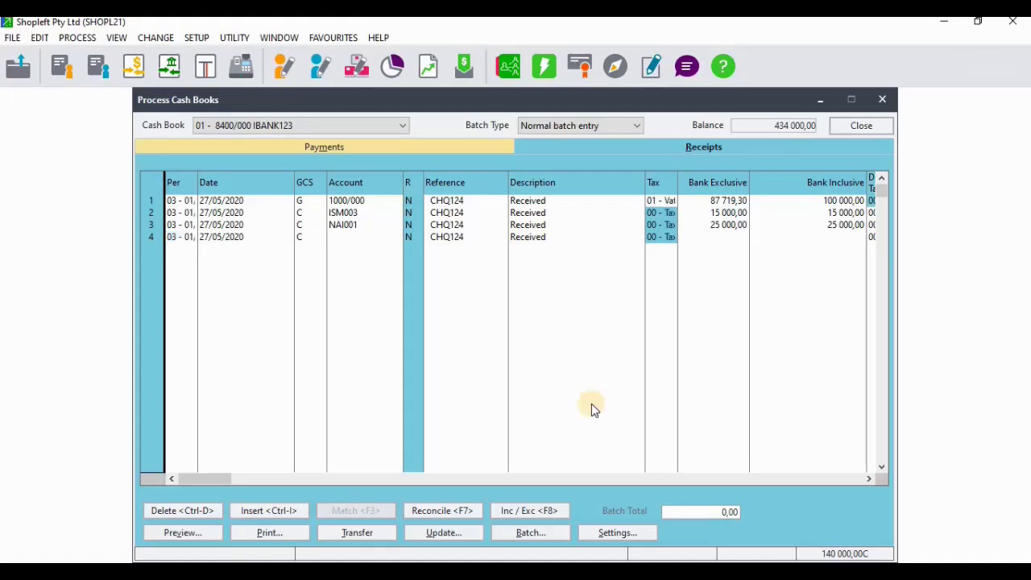
pyautogui.click(316, 238)
pyautogui.click(319, 240)
pyautogui.click(307, 250)
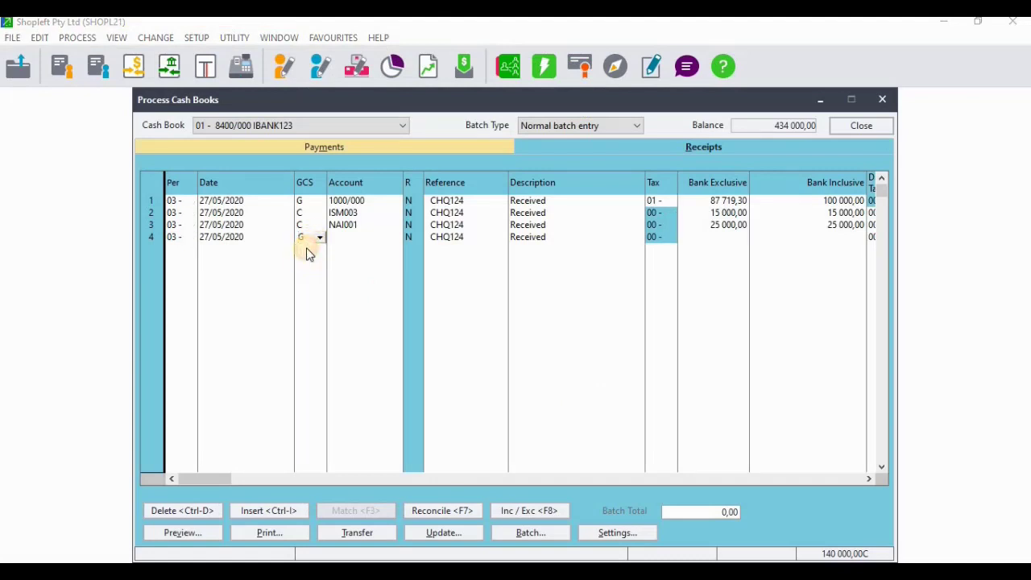
# Look up "inte" in the general ledger accounts and select Interest Received (2750/000) for the fourth receipt line.
pyautogui.click(376, 237)
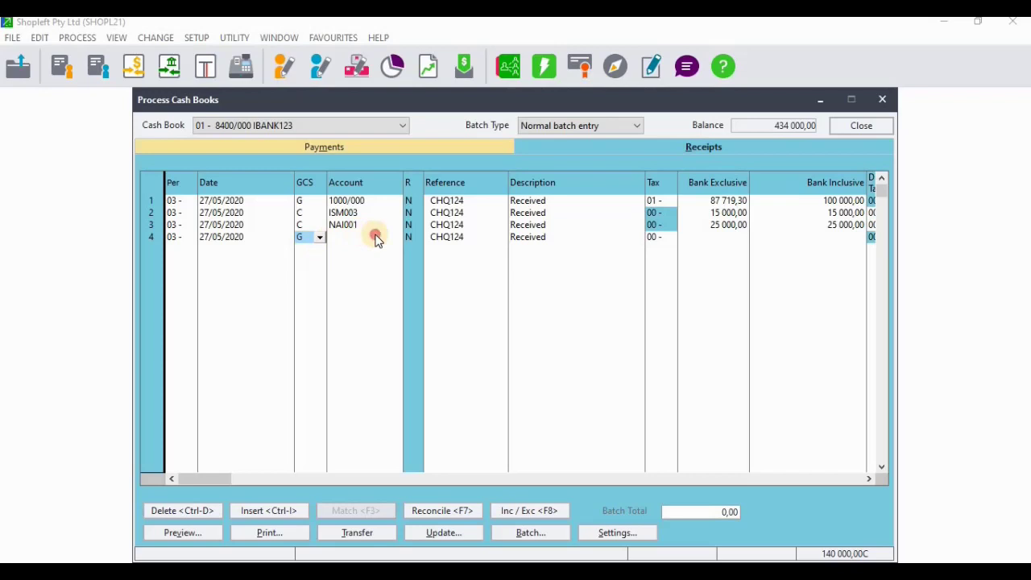
pyautogui.click(392, 238)
pyautogui.write('in')
pyautogui.press('Return')
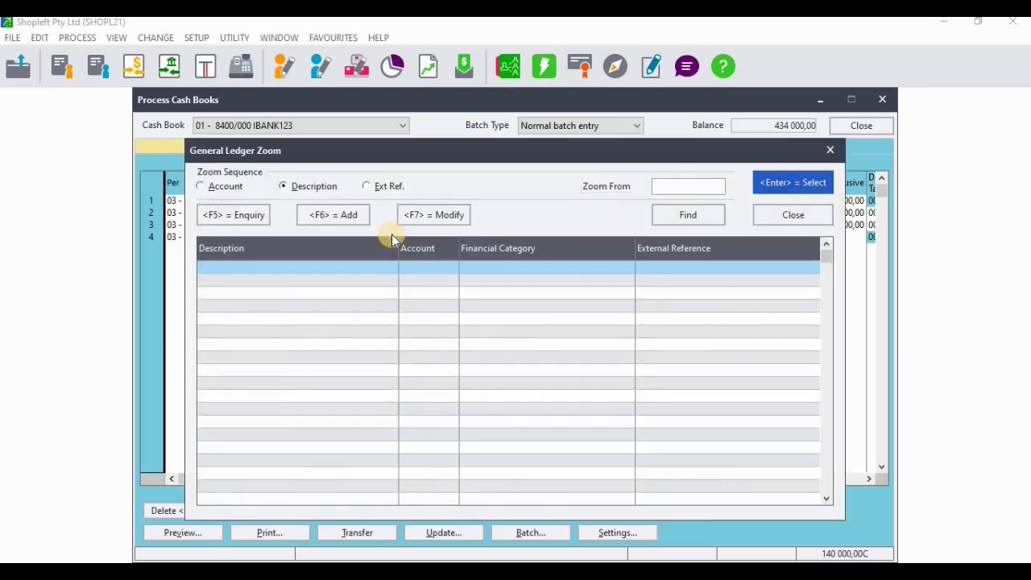
pyautogui.write('te')
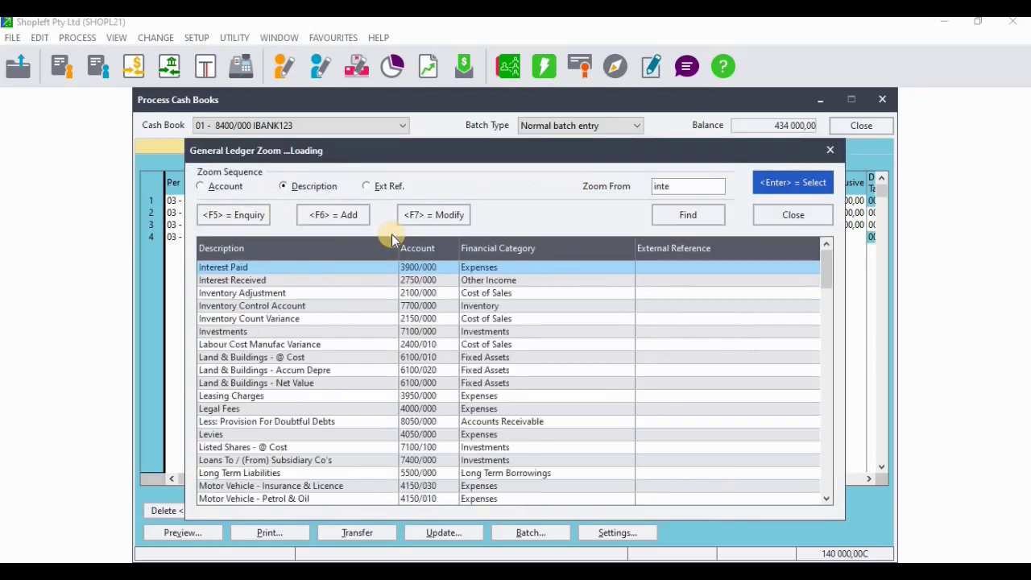
pyautogui.doubleClick(269, 280)
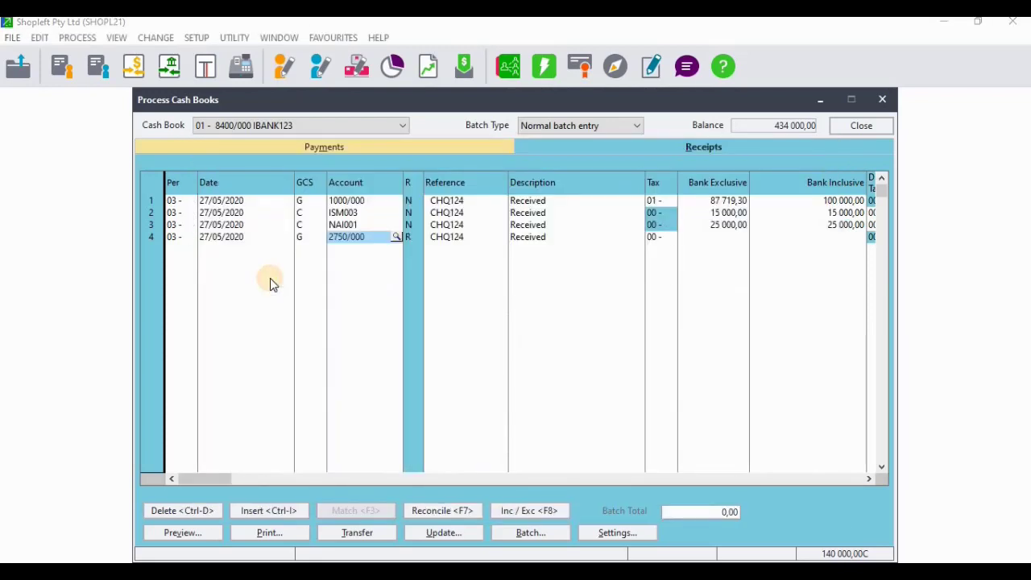
# Keep the fourth receipt line's reference and description, and set its tax type to 01 - Vat - Standard rated (14,00%).
pyautogui.press('Tab')
pyautogui.press('Tab')
pyautogui.press('Tab')
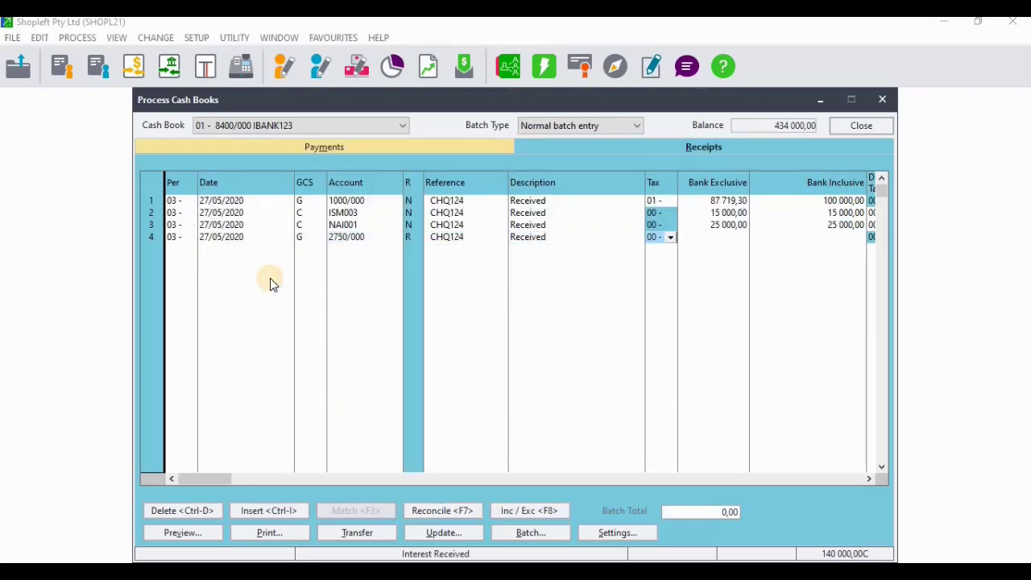
pyautogui.click(671, 237)
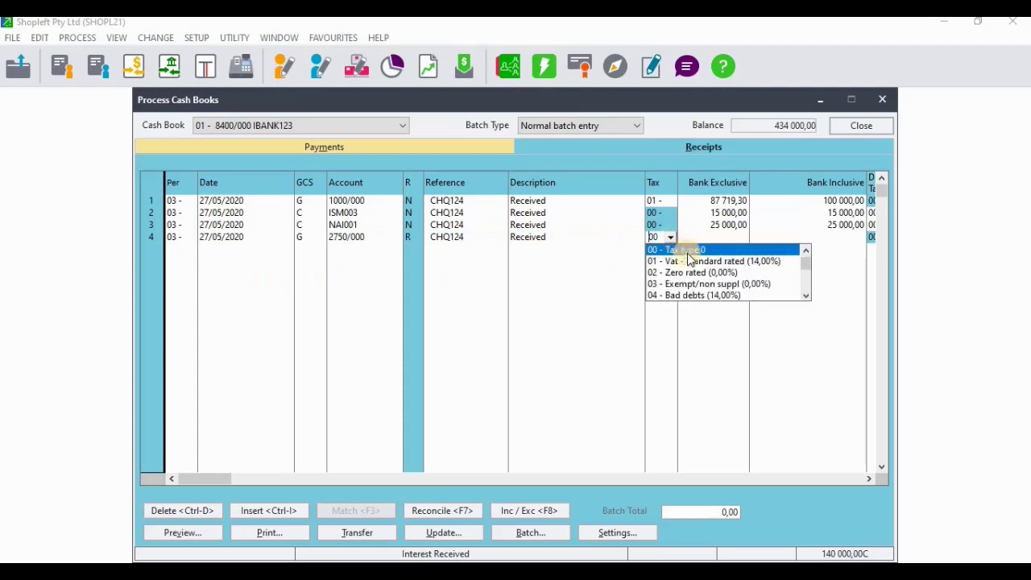
pyautogui.click(689, 260)
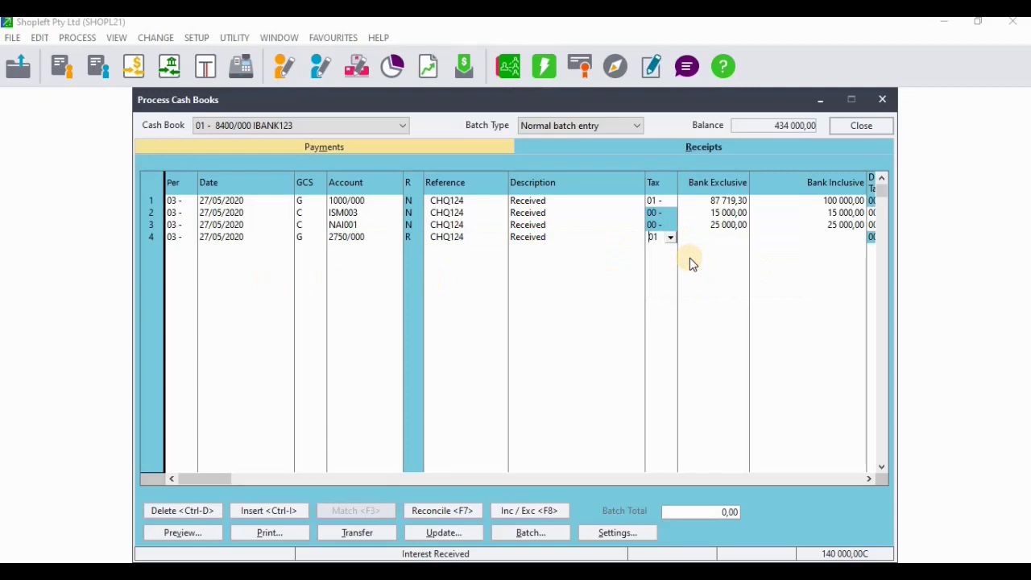
pyautogui.press('Tab')
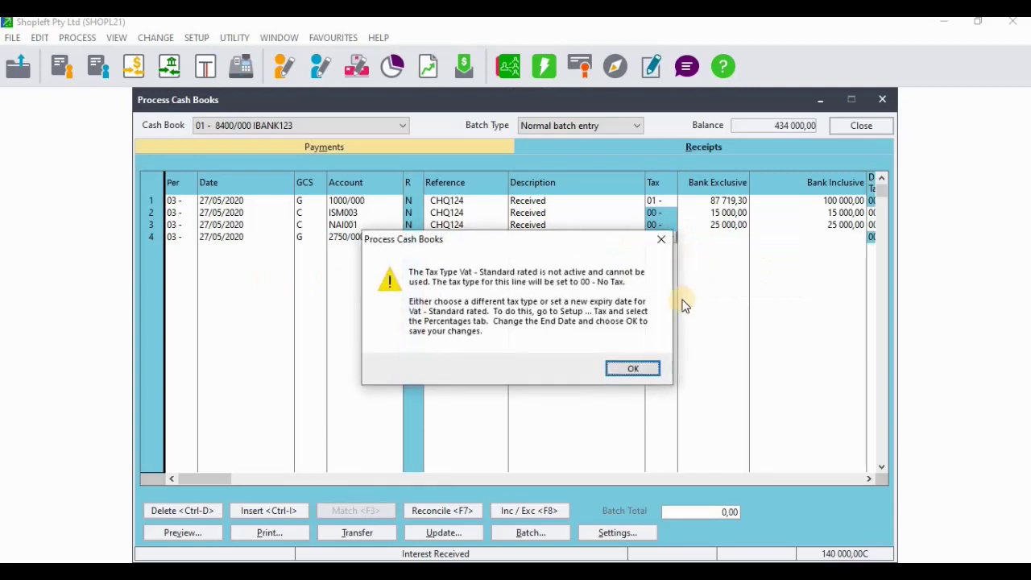
pyautogui.click(645, 372)
pyautogui.press('Tab')
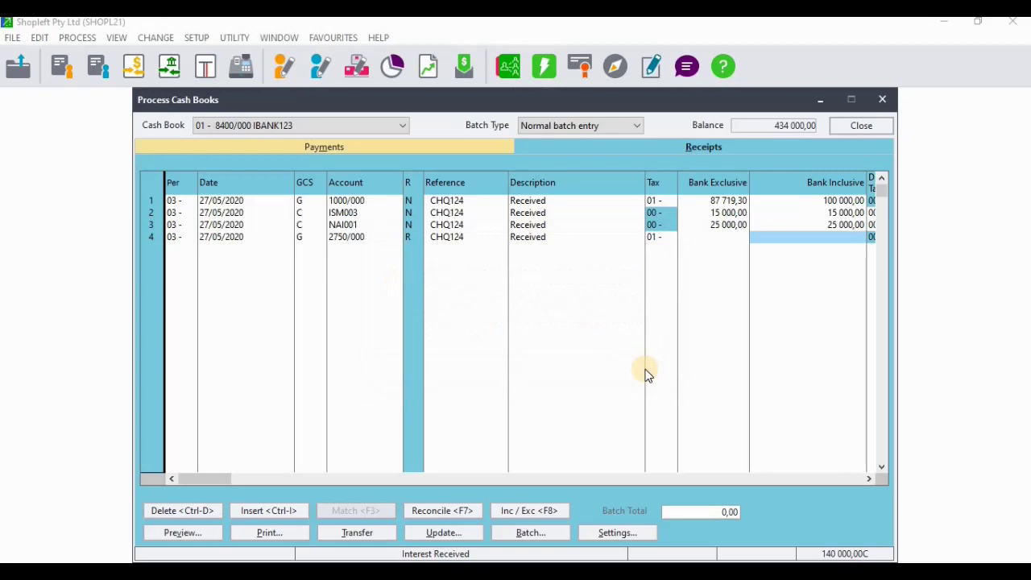
# Check the CHQ9 amount in the PowerPoint slide, enter 15 000 as the fourth receipt line's bank inclusive amount and complete the line.
pyautogui.hotkey('alt', 'Tab')
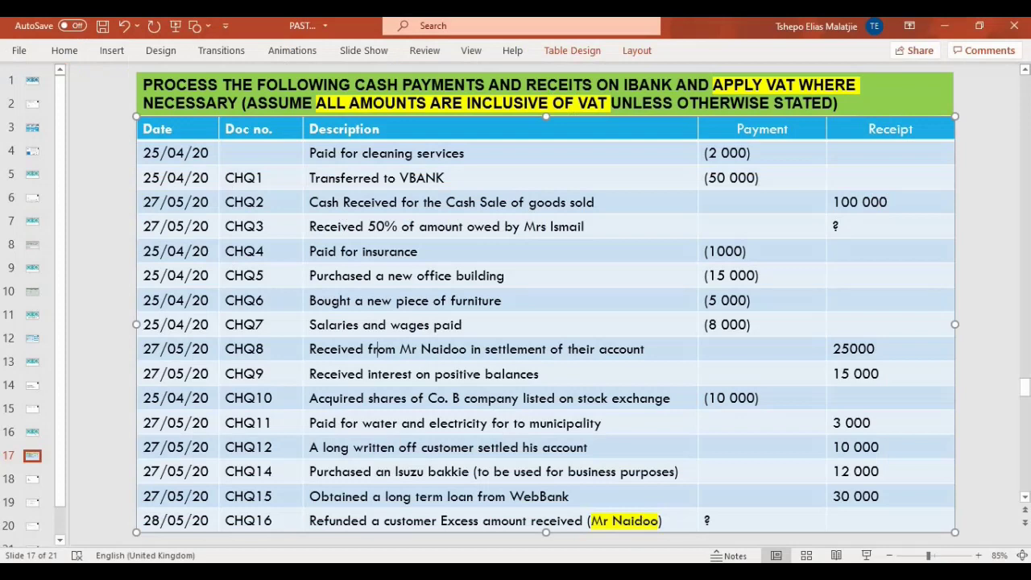
pyautogui.hotkey('alt', 'Tab')
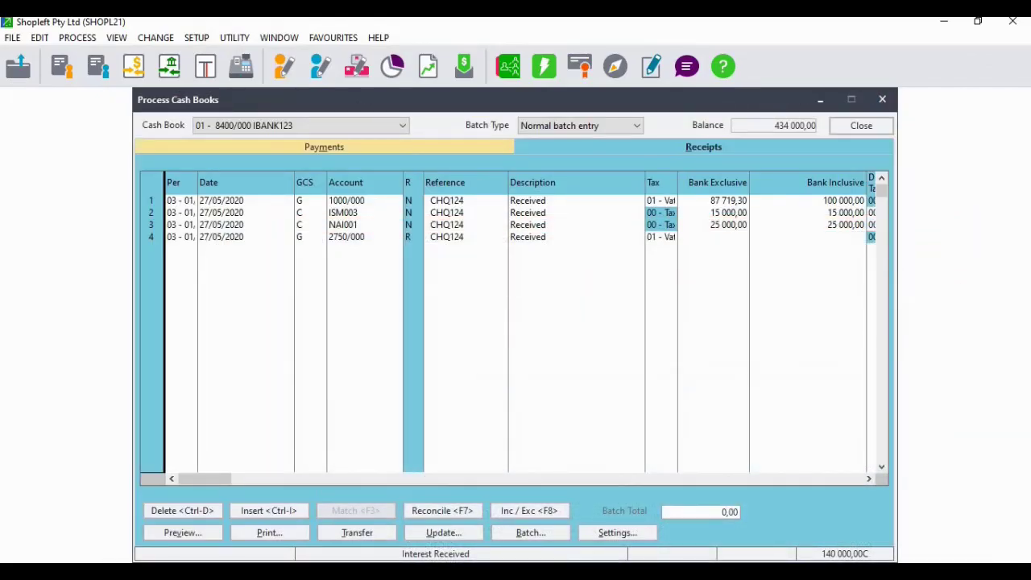
pyautogui.click(855, 236)
pyautogui.write('15 000')
pyautogui.press('Return')
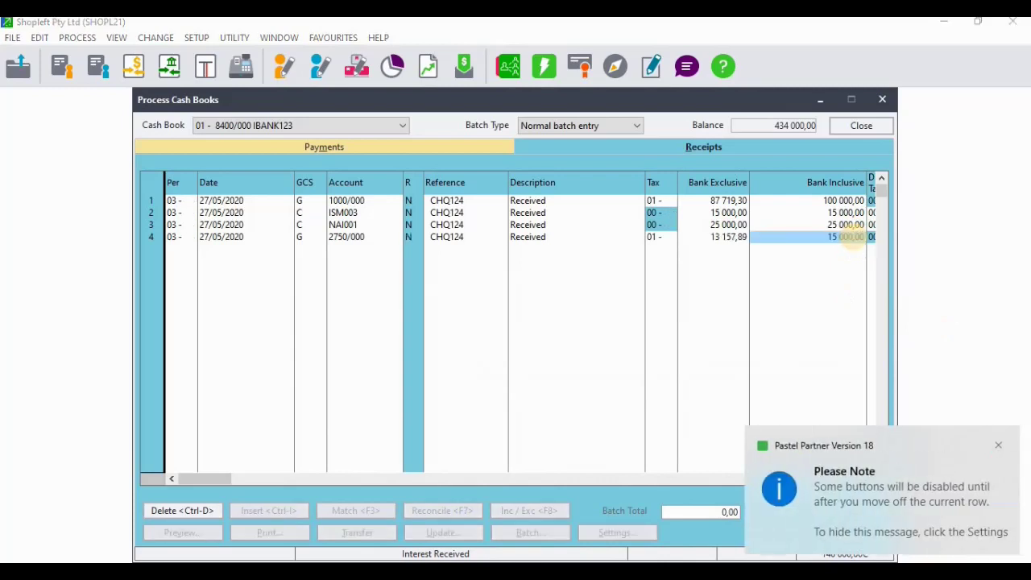
pyautogui.press('Return')
pyautogui.press('Return')
pyautogui.press('Return')
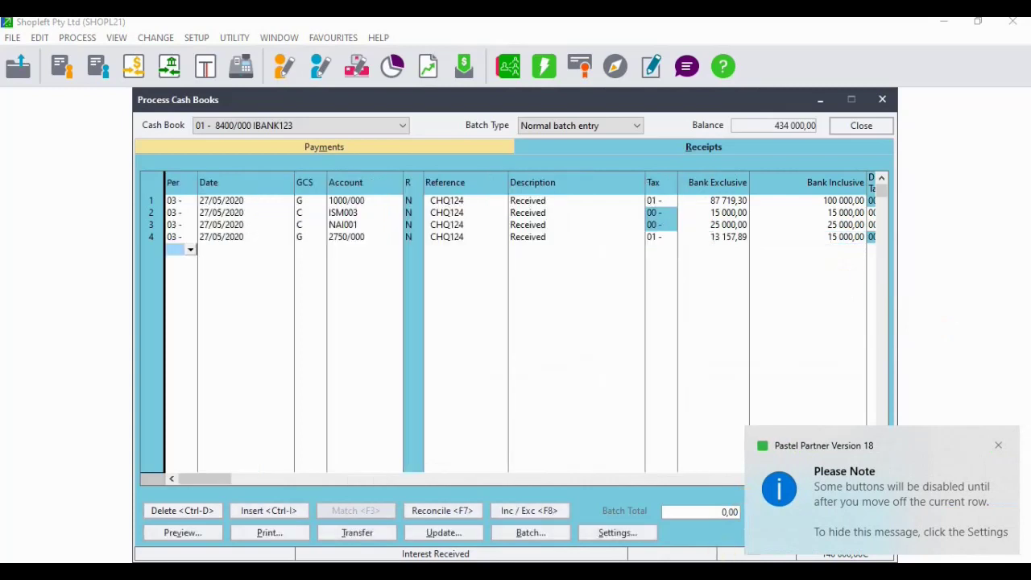
# Switch to the PowerPoint slide and move the CHQ11 water and electricity amount of 3 000 from the Receipt column to the Payment column.
pyautogui.hotkey('alt', 'Tab')
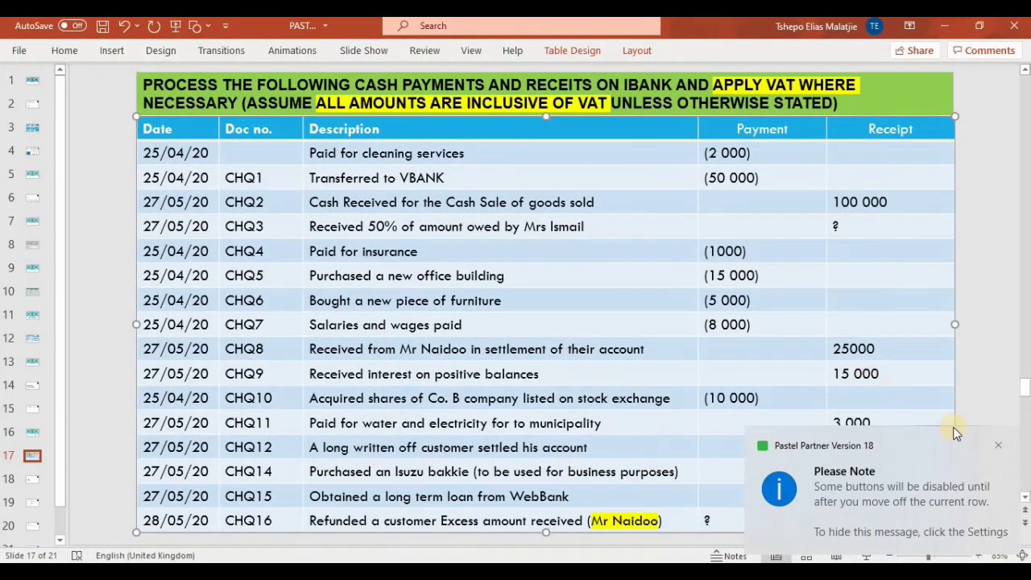
pyautogui.click(995, 446)
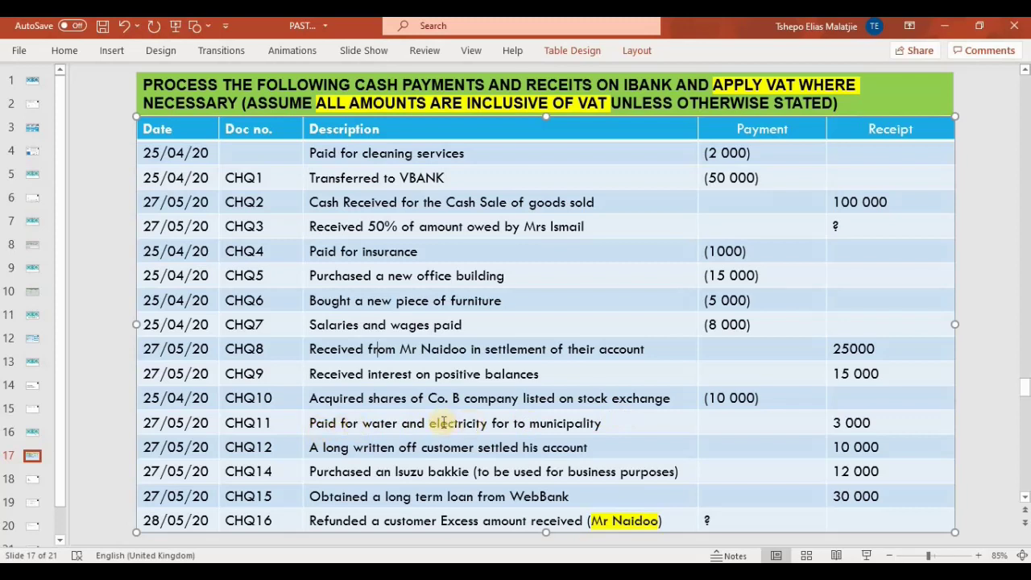
pyautogui.moveTo(874, 420); pyautogui.dragTo(839, 420)
pyautogui.hotkey('ctrl', 'c')
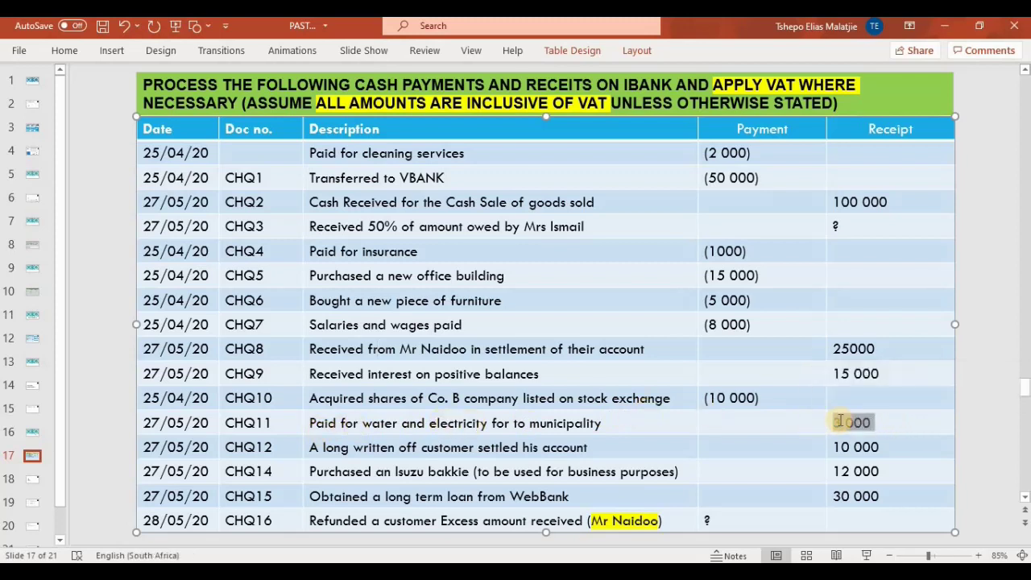
pyautogui.press('BackSpace')
pyautogui.press('Left')
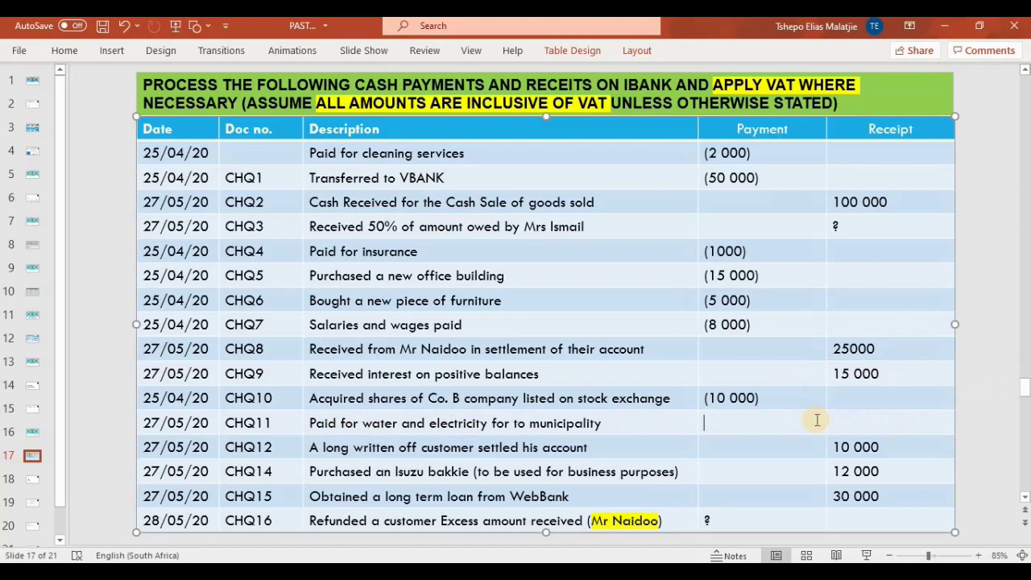
pyautogui.hotkey('ctrl', 'v')
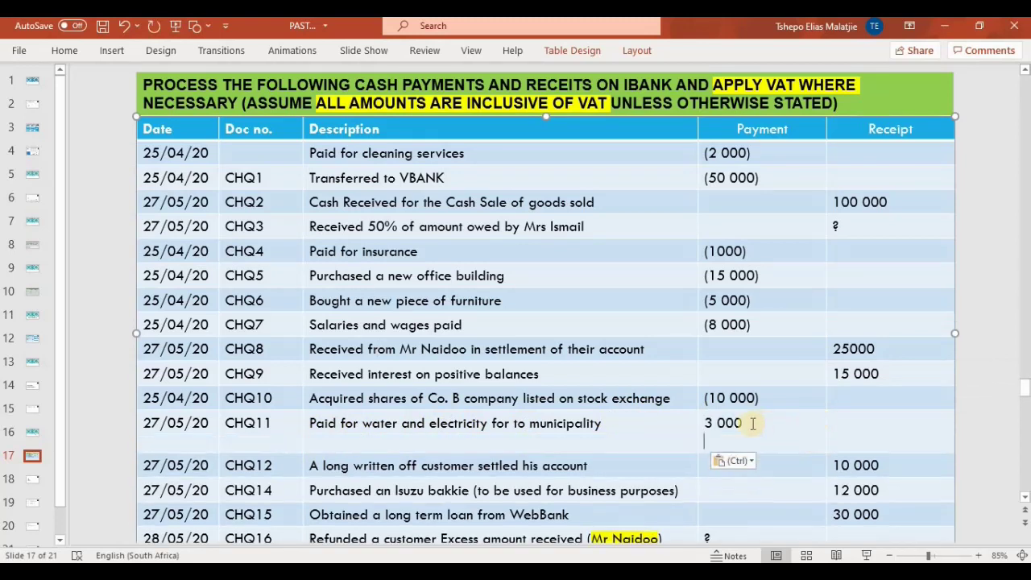
pyautogui.press('BackSpace')
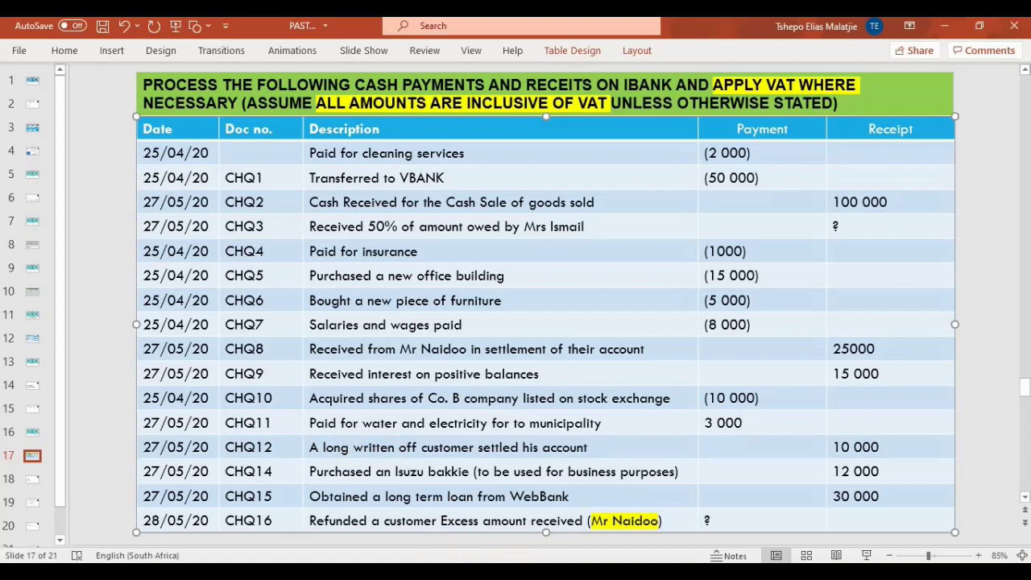
# Return to the cash book and select the Bad Debts Recovered account (2850/000) for the fifth receipt line, keeping GCS type G.
pyautogui.hotkey('alt', 'Tab')
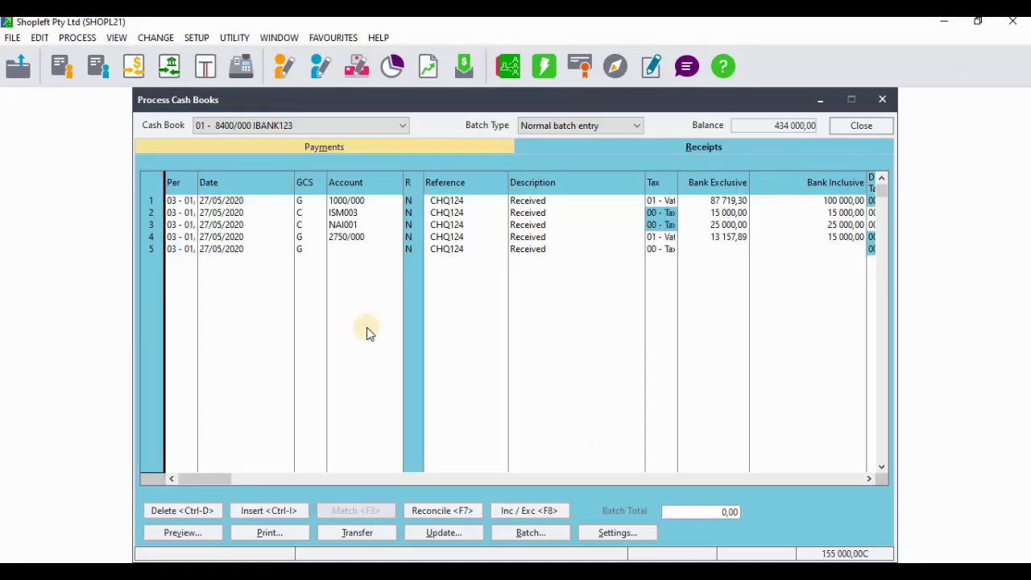
pyautogui.click(317, 251)
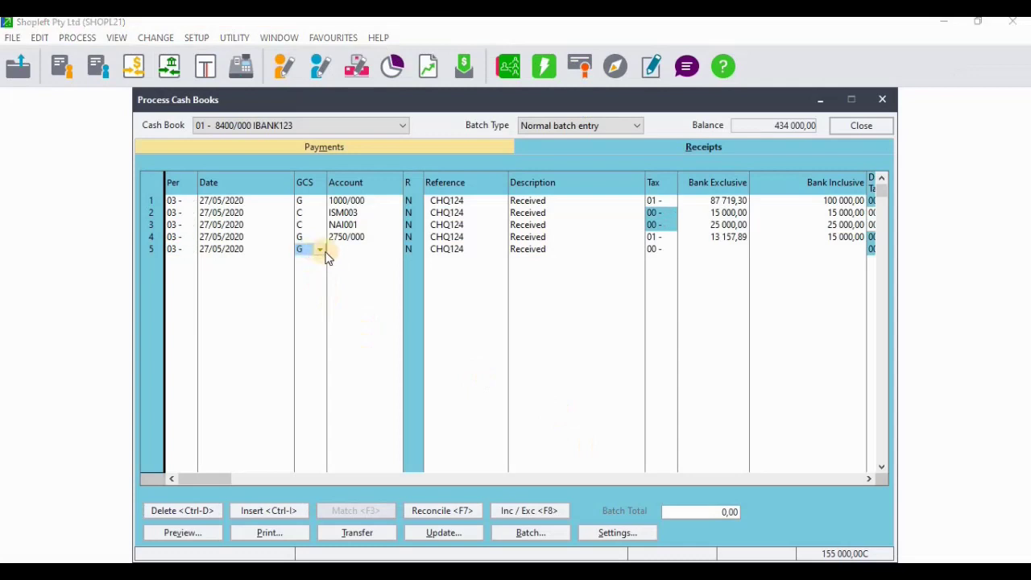
pyautogui.click(335, 253)
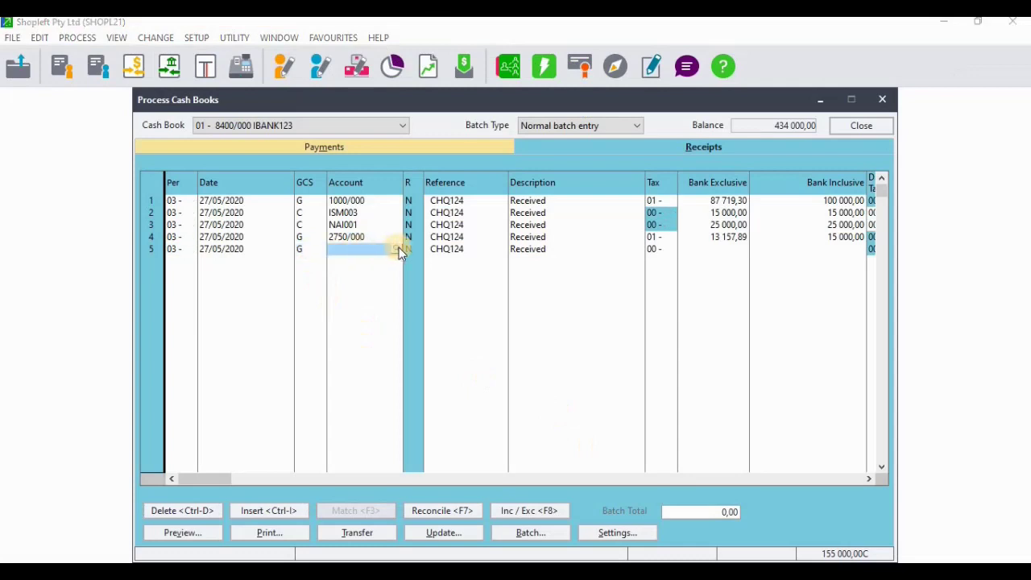
pyautogui.click(398, 249)
pyautogui.write('b')
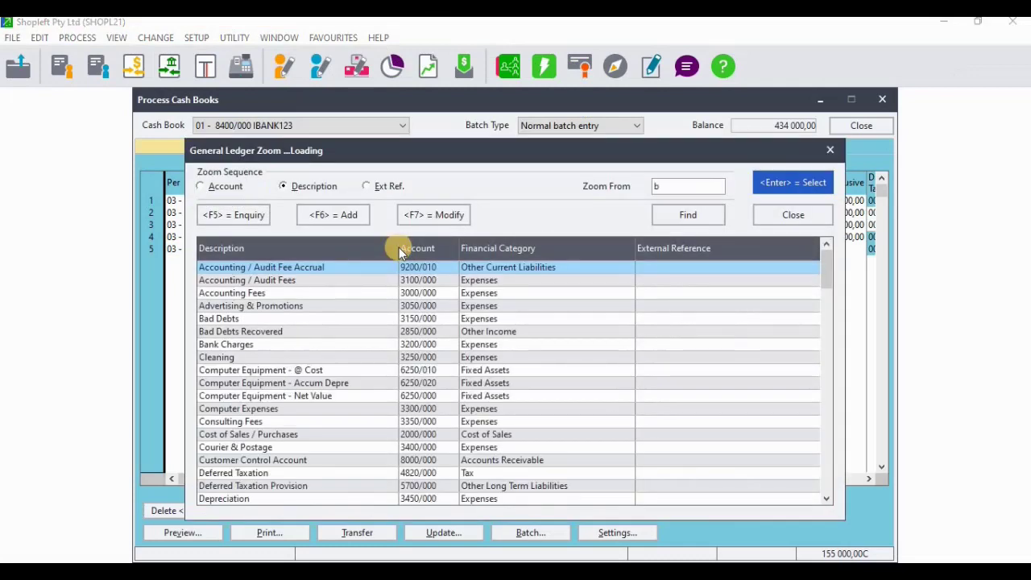
pyautogui.write('ad')
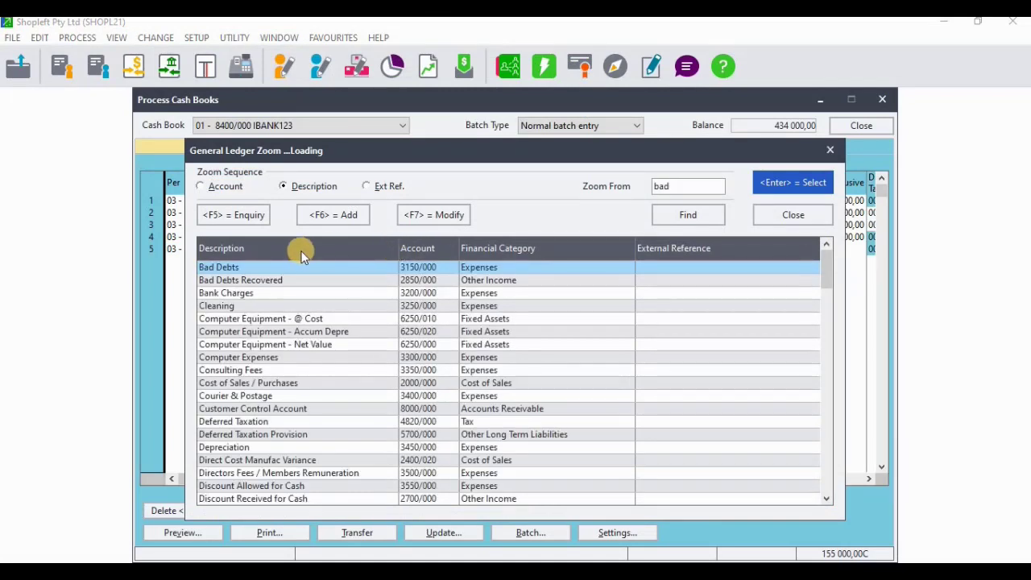
pyautogui.doubleClick(286, 280)
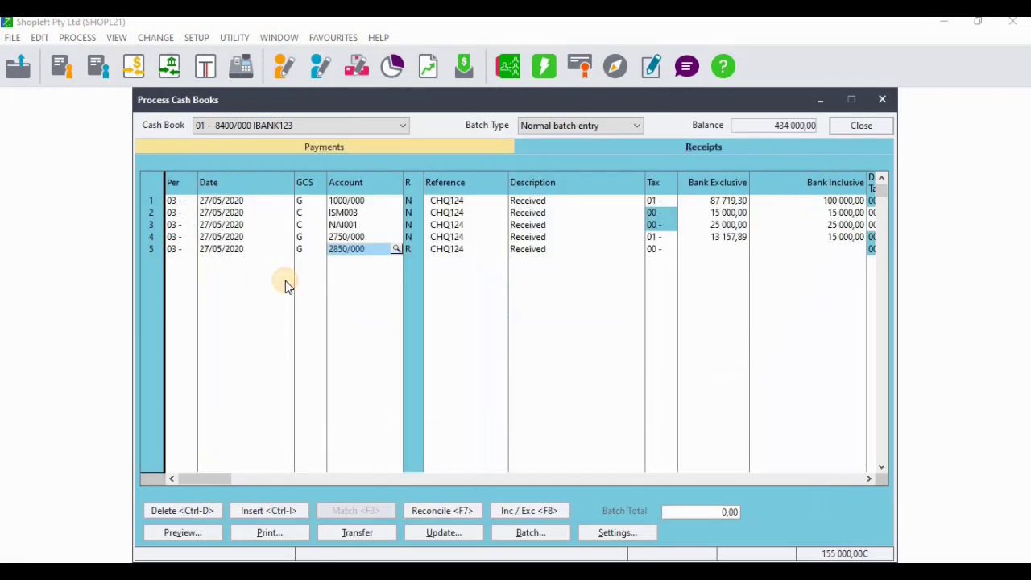
# Keep the fifth receipt line's reference and description, and set its tax type to 04 - Bad debts (14,00%).
pyautogui.press('Tab')
pyautogui.press('Tab')
pyautogui.press('Tab')
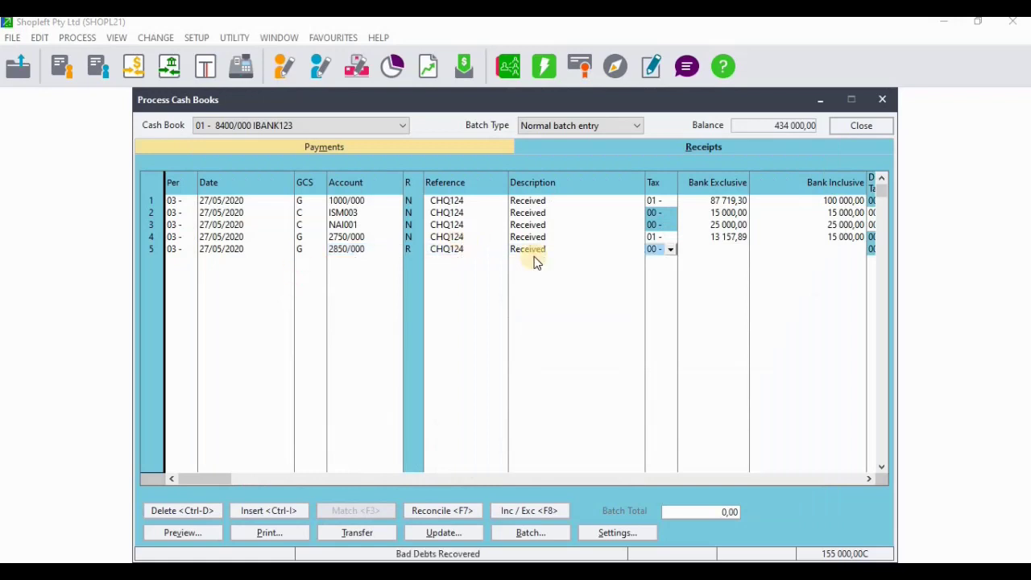
pyautogui.click(671, 251)
pyautogui.click(671, 251)
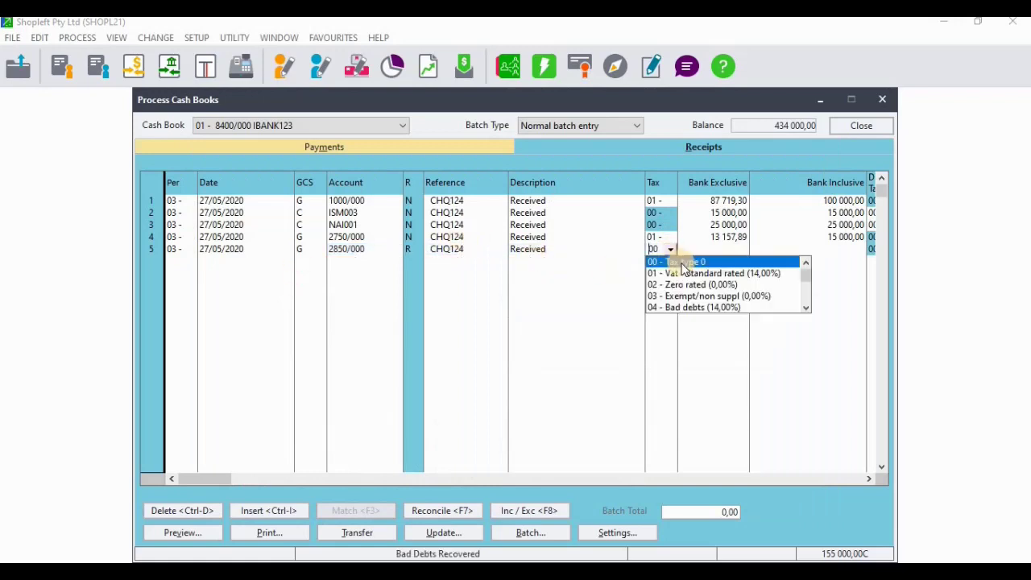
pyautogui.click(687, 307)
pyautogui.click(687, 314)
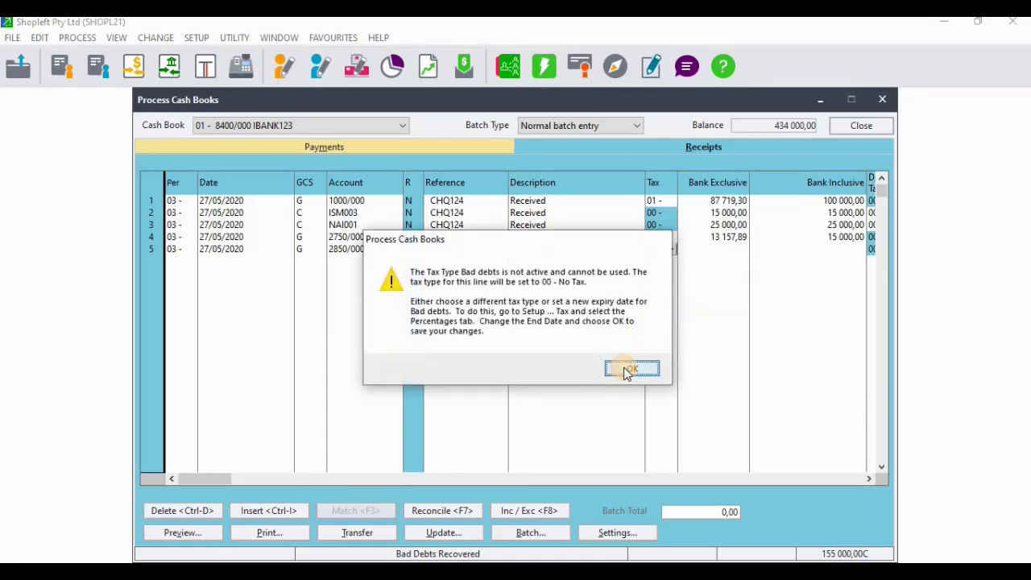
pyautogui.click(627, 371)
pyautogui.press('Return')
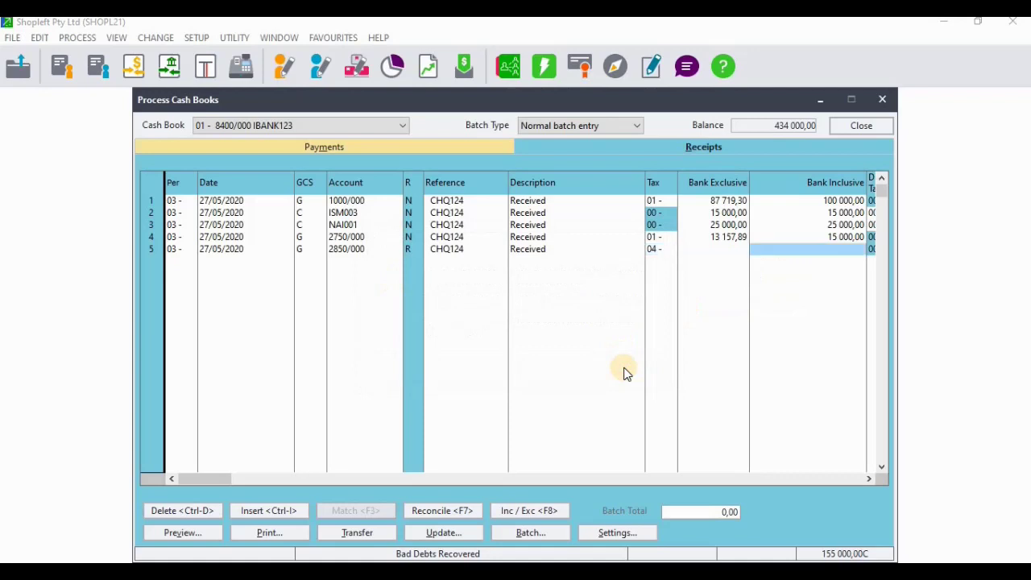
# Check the CHQ12 amount in the PowerPoint slide, enter 10 000 as the fifth receipt line's bank inclusive amount and complete the line.
pyautogui.hotkey('alt', 'Tab')
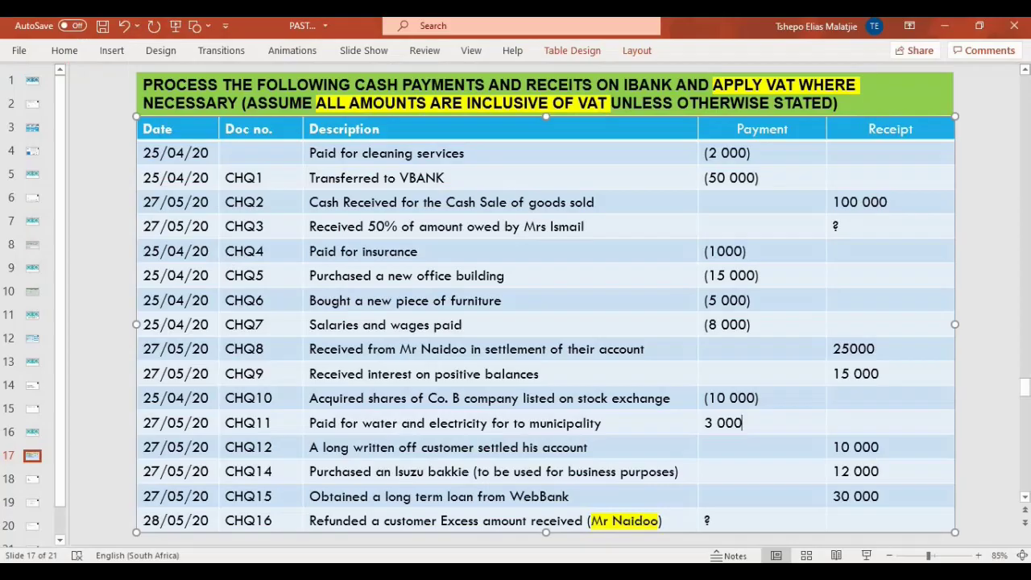
pyautogui.hotkey('alt', 'Tab')
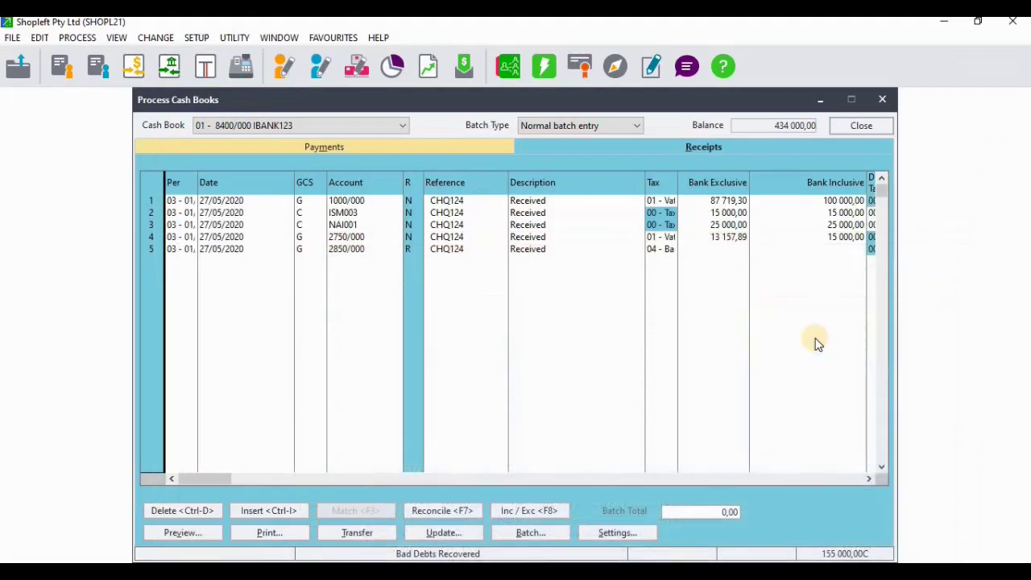
pyautogui.click(845, 249)
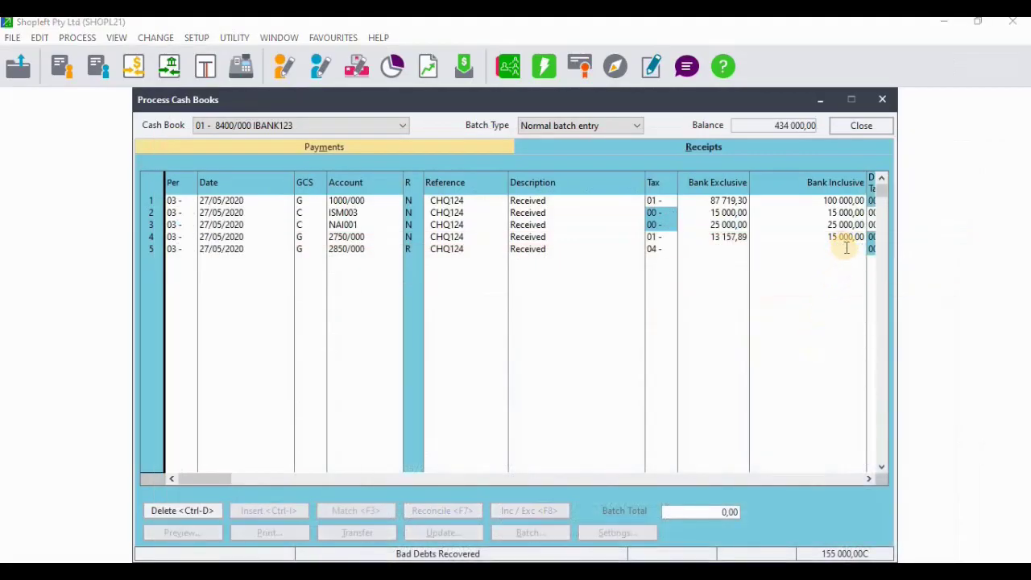
pyautogui.write('1000')
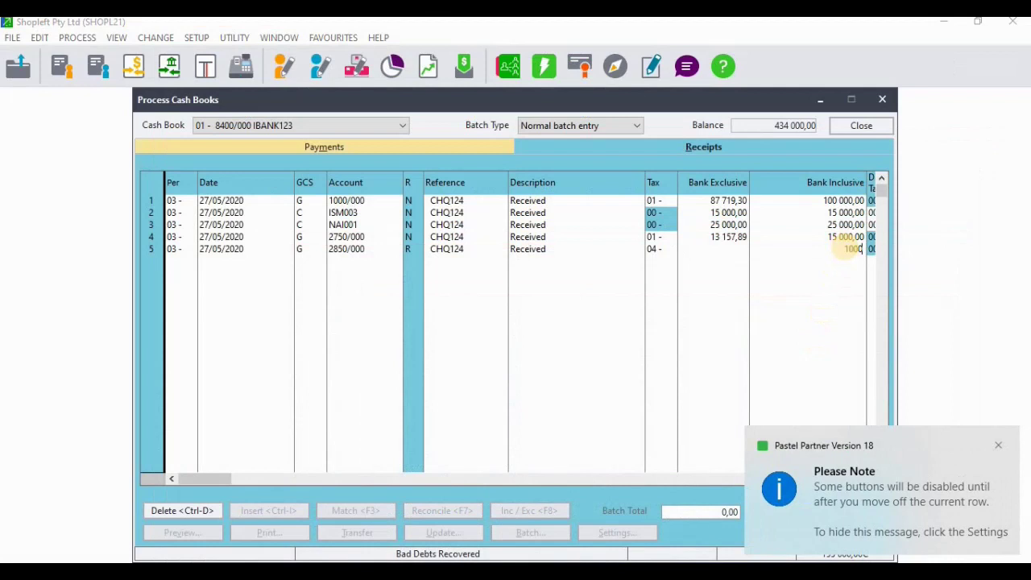
pyautogui.write('0')
pyautogui.press('Tab')
pyautogui.press('Tab')
pyautogui.press('Tab')
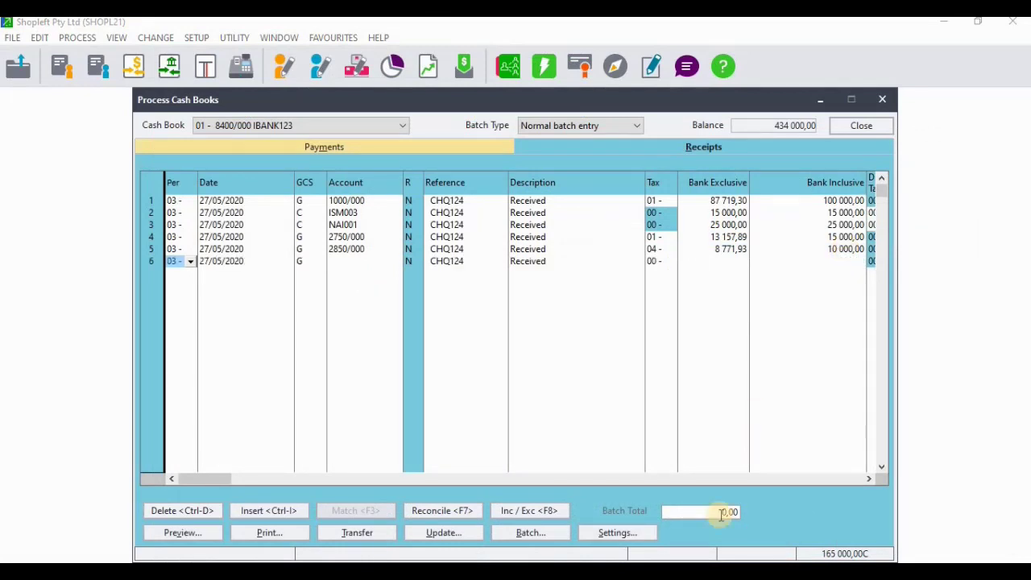
# Switch to the PowerPoint slide and move the CHQ14 Isuzu bakkie amount of 12 000 from the Receipt column to the Payment column.
pyautogui.hotkey('alt', 'Tab')
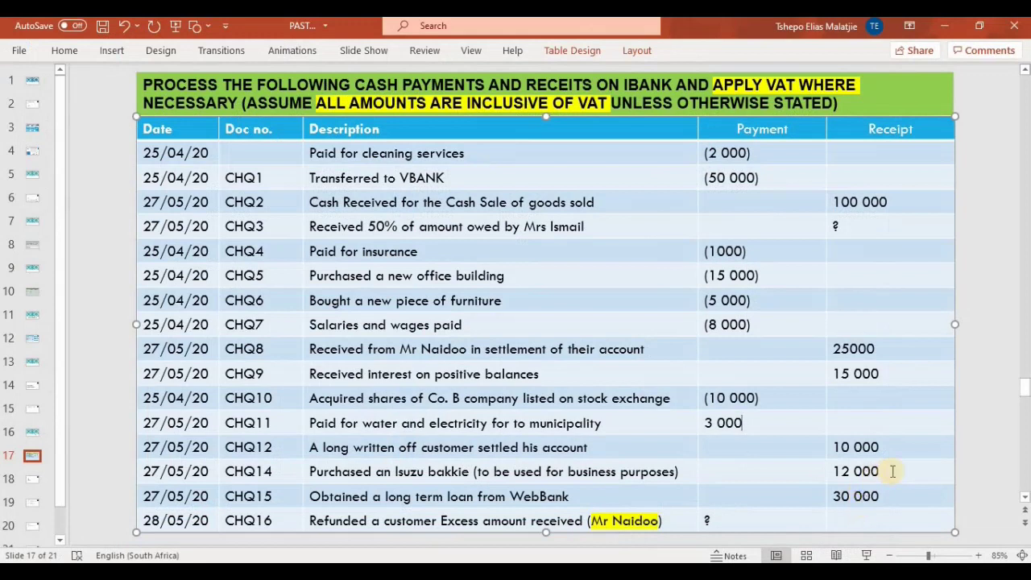
pyautogui.moveTo(893, 471); pyautogui.dragTo(838, 471)
pyautogui.hotkey('ctrl', 'c')
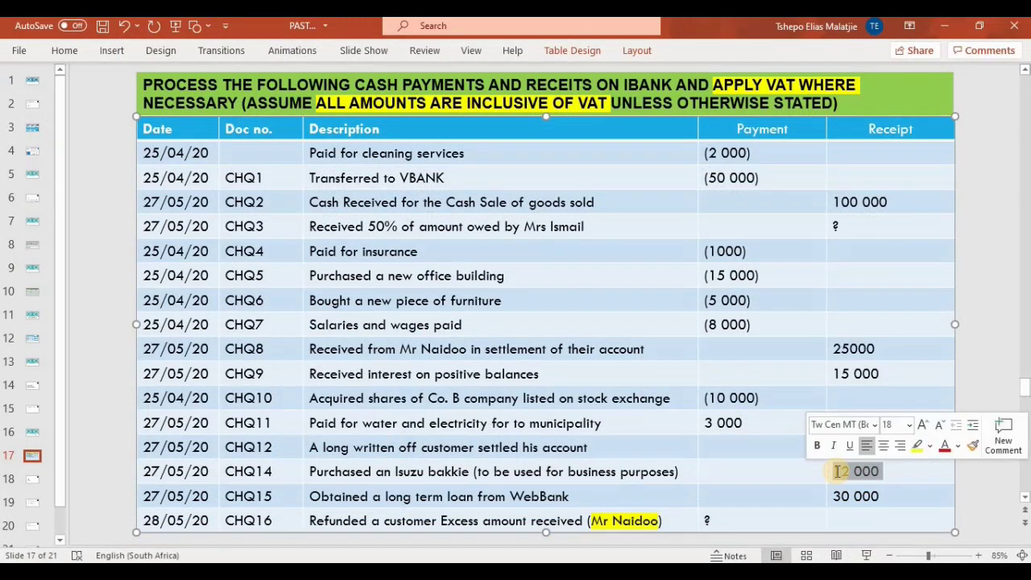
pyautogui.press('BackSpace')
pyautogui.click(808, 470)
pyautogui.hotkey('ctrl', 'v')
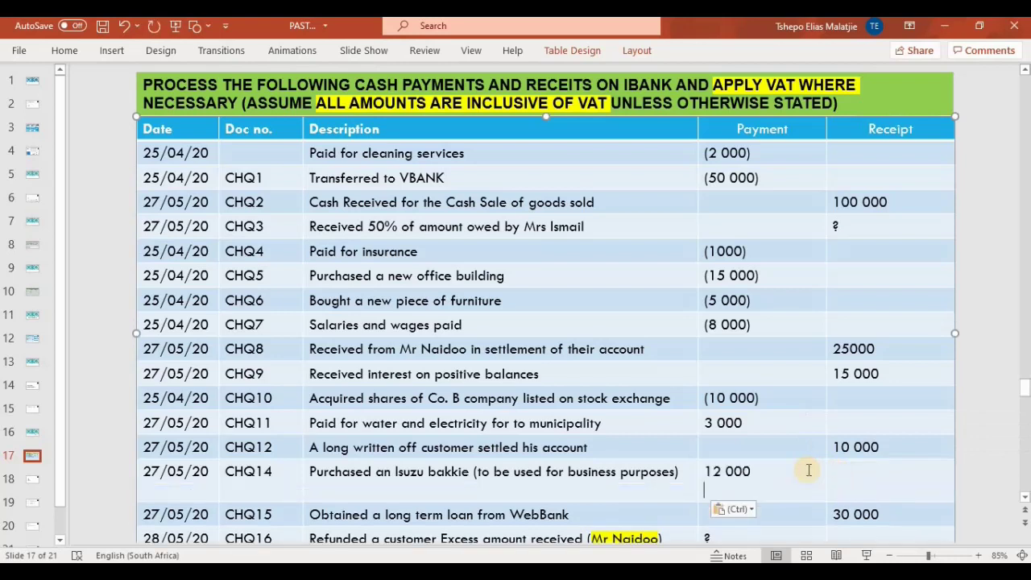
pyautogui.click(800, 482)
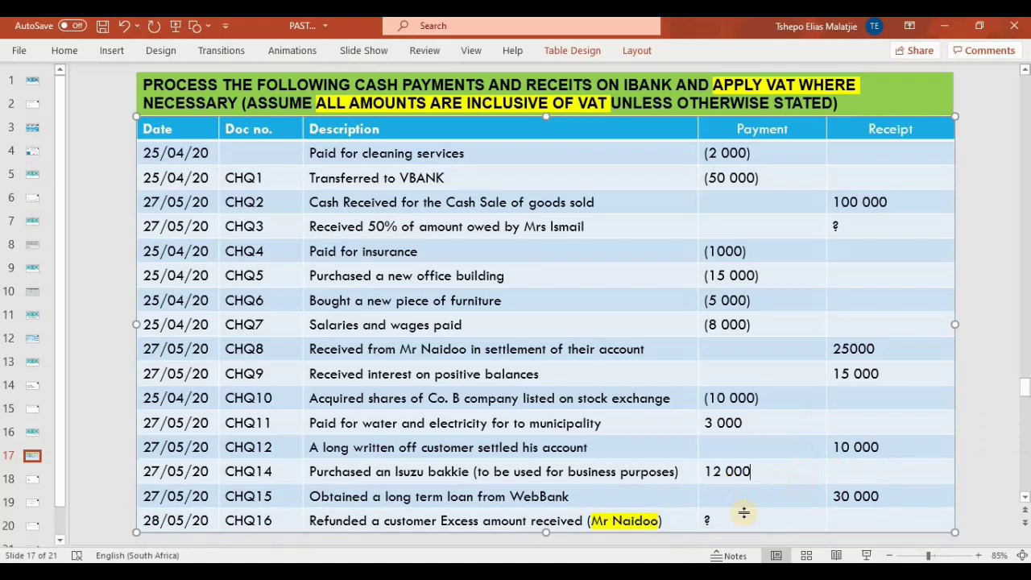
pyautogui.click(734, 467)
# Return to the cash book and select the Long Term Liabilities account (5500/000) for the sixth receipt line.
pyautogui.hotkey('alt', 'Tab')
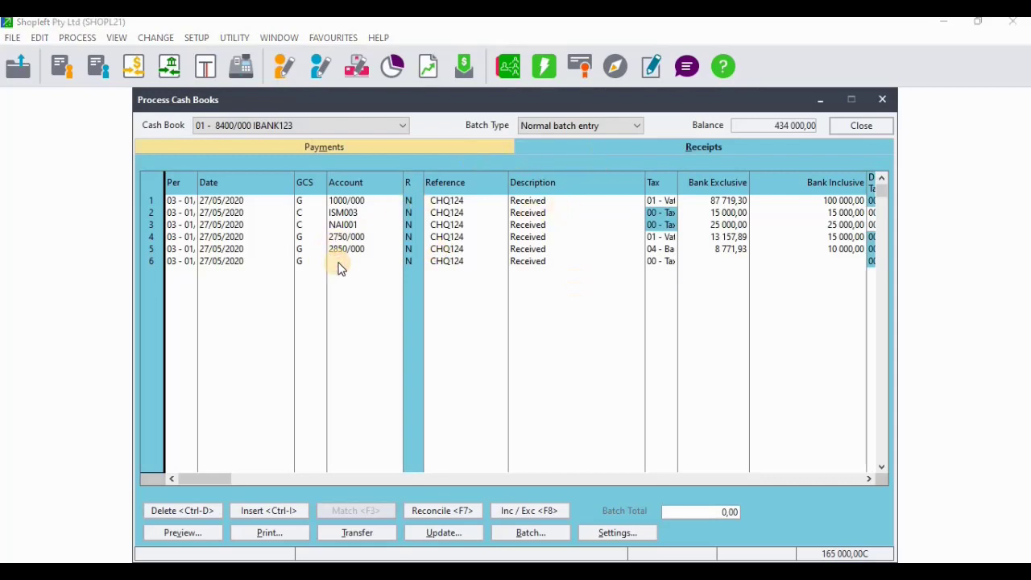
pyautogui.doubleClick(393, 261)
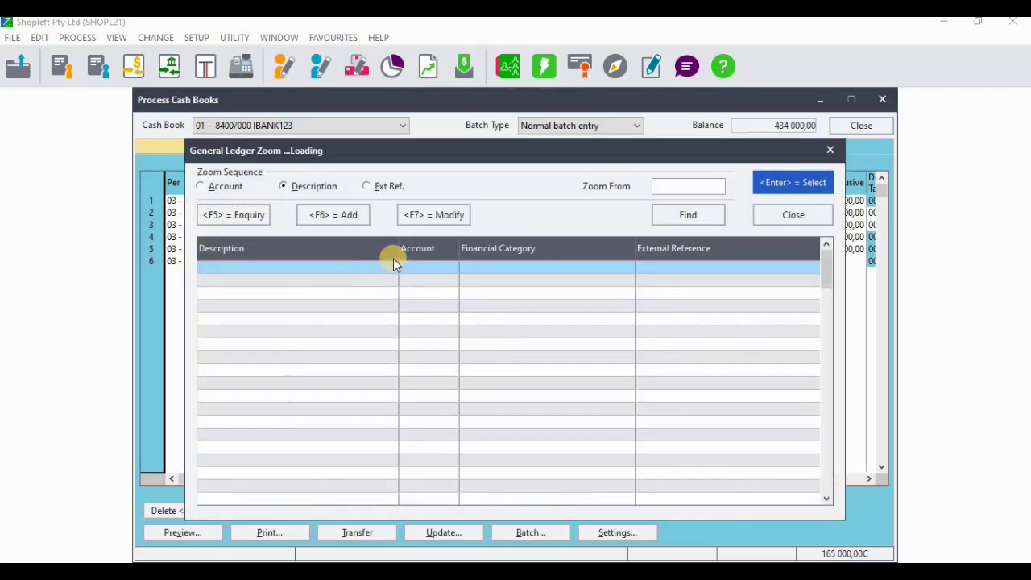
pyautogui.write('lo')
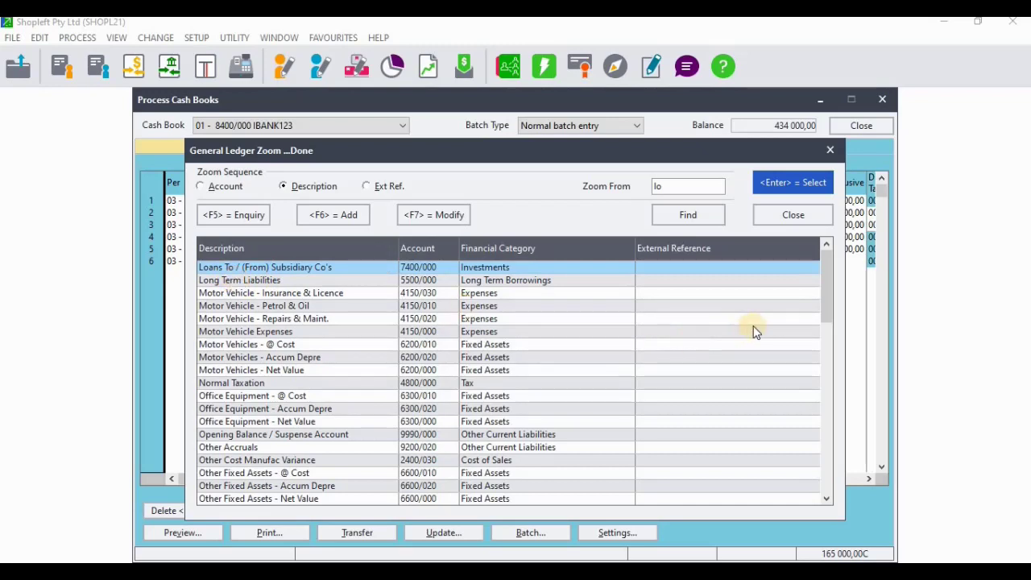
pyautogui.click(827, 297)
pyautogui.moveTo(826, 297); pyautogui.dragTo(826, 262)
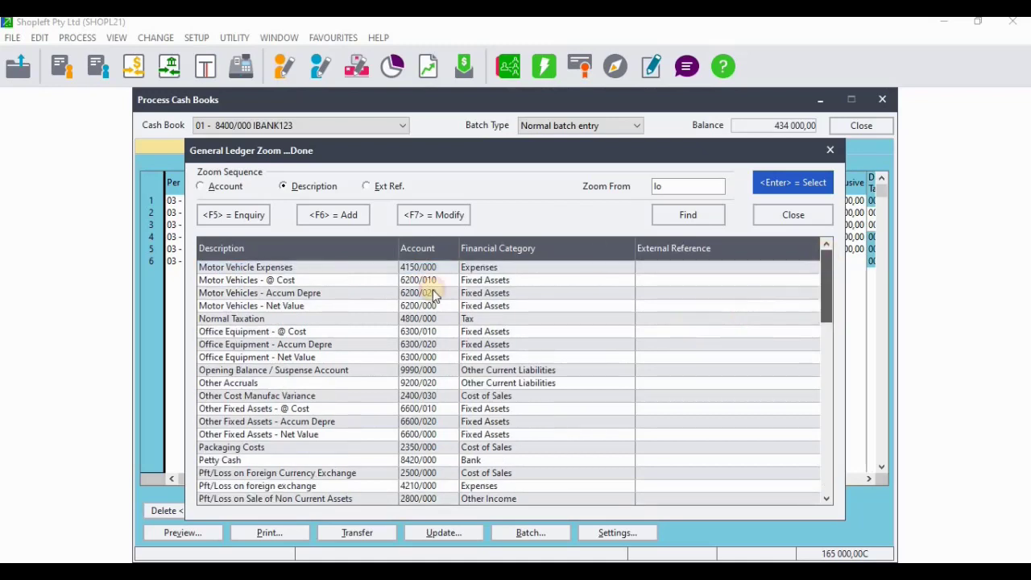
pyautogui.doubleClick(296, 281)
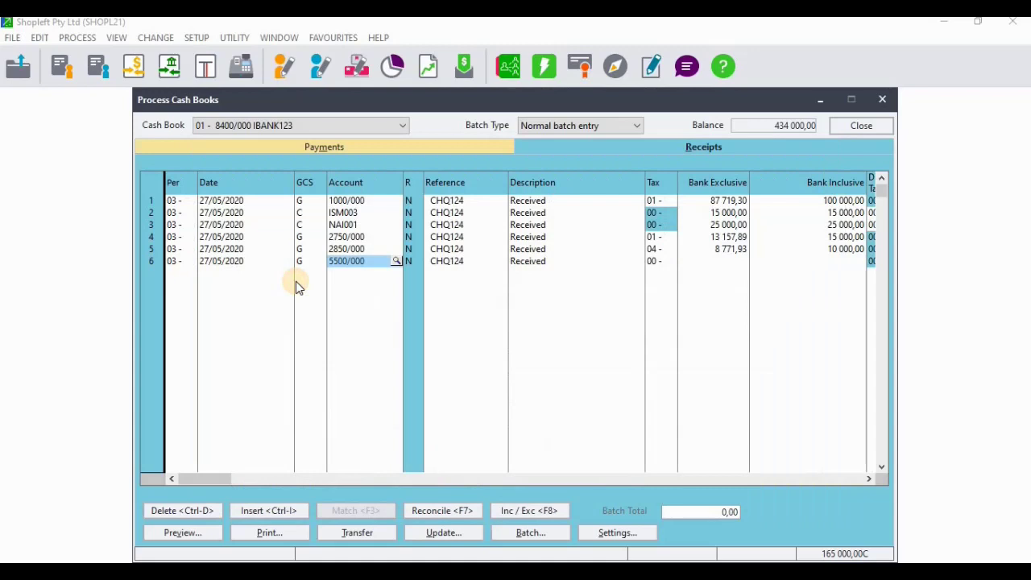
# Accept reference CHQ124, description Received and tax type 00 for the sixth receipt line.
pyautogui.press('Return')
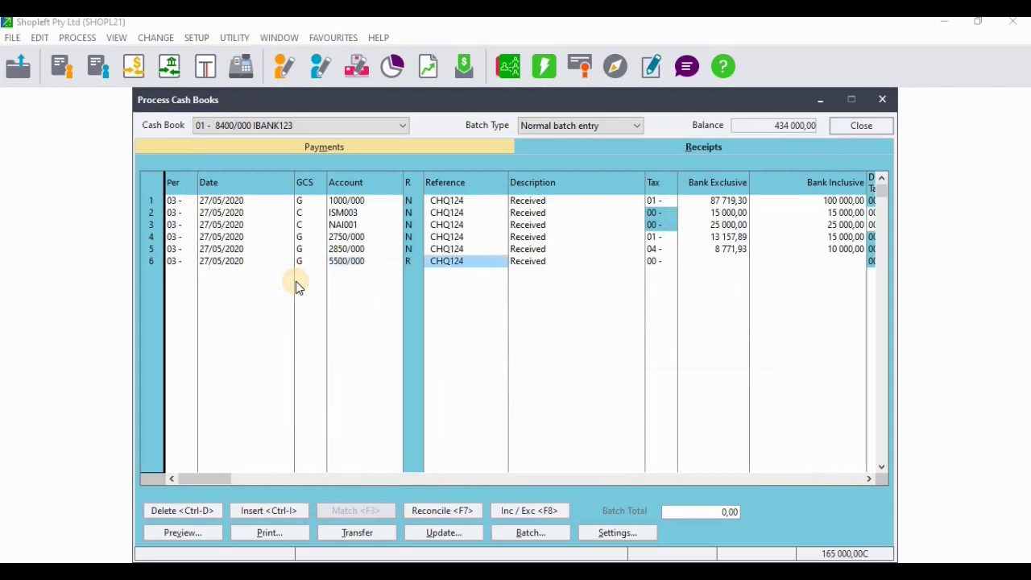
pyautogui.press('Return')
pyautogui.press('Return')
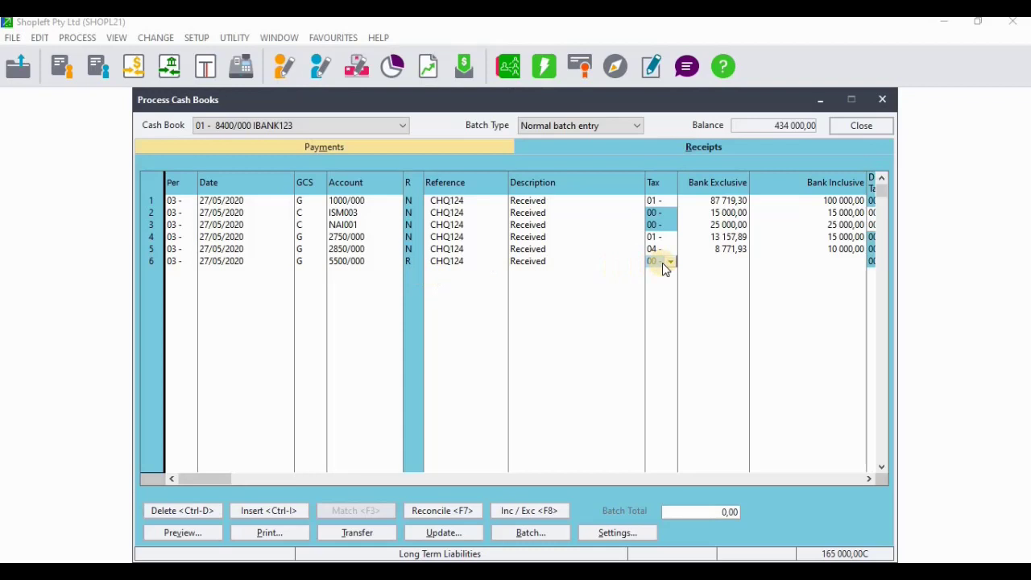
pyautogui.press('Return')
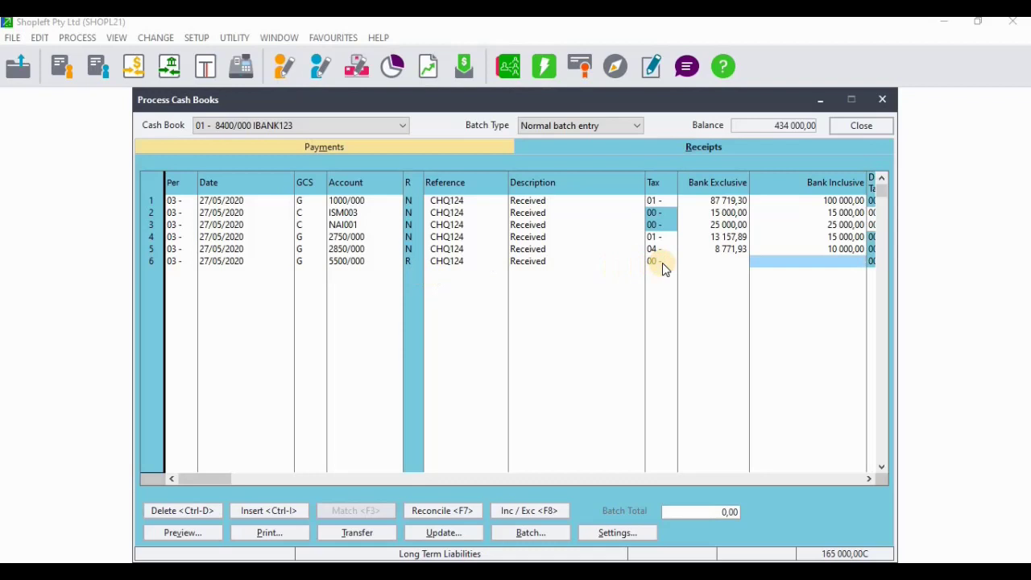
# Check the CHQ15 loan amount in the PowerPoint slide, enter 30 000 as the sixth receipt line's bank inclusive amount and complete the line.
pyautogui.click(856, 261)
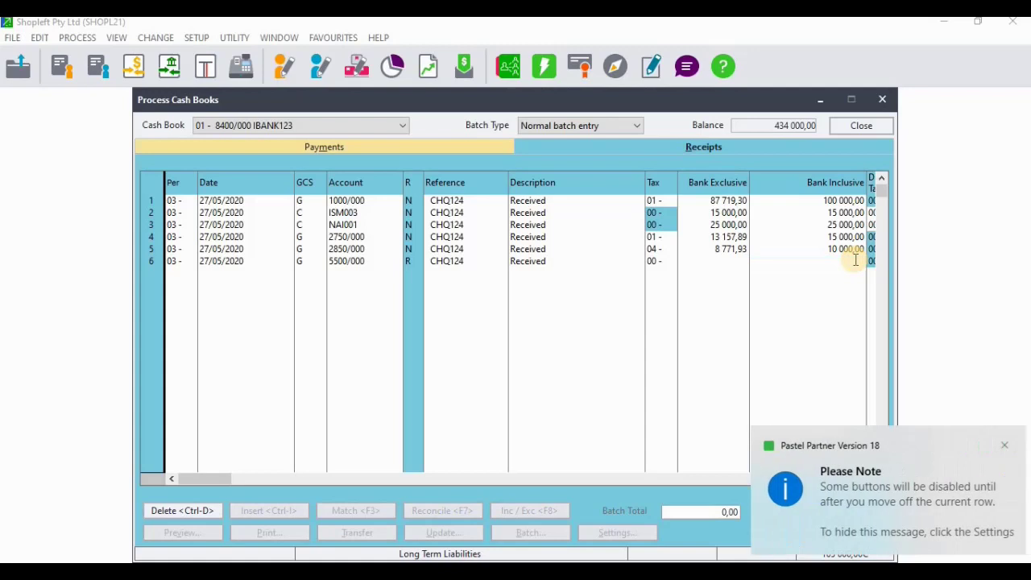
pyautogui.click(1001, 445)
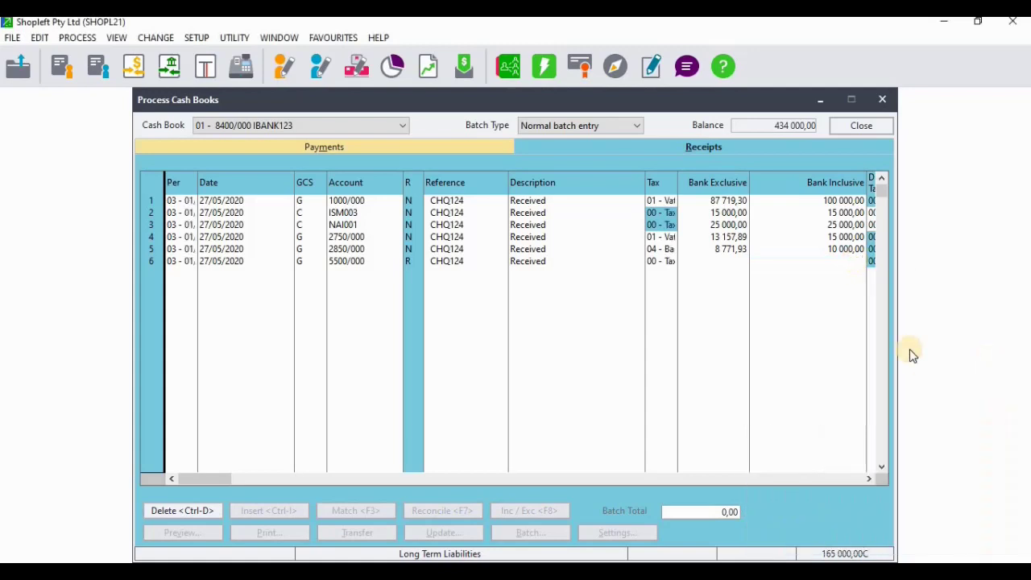
pyautogui.hotkey('alt', 'Tab')
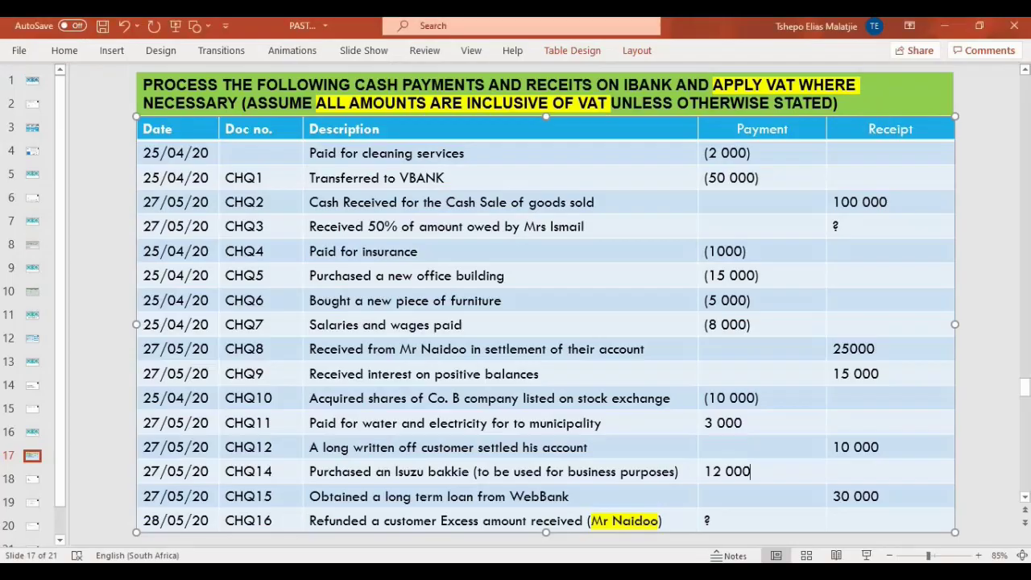
pyautogui.hotkey('alt', 'Tab')
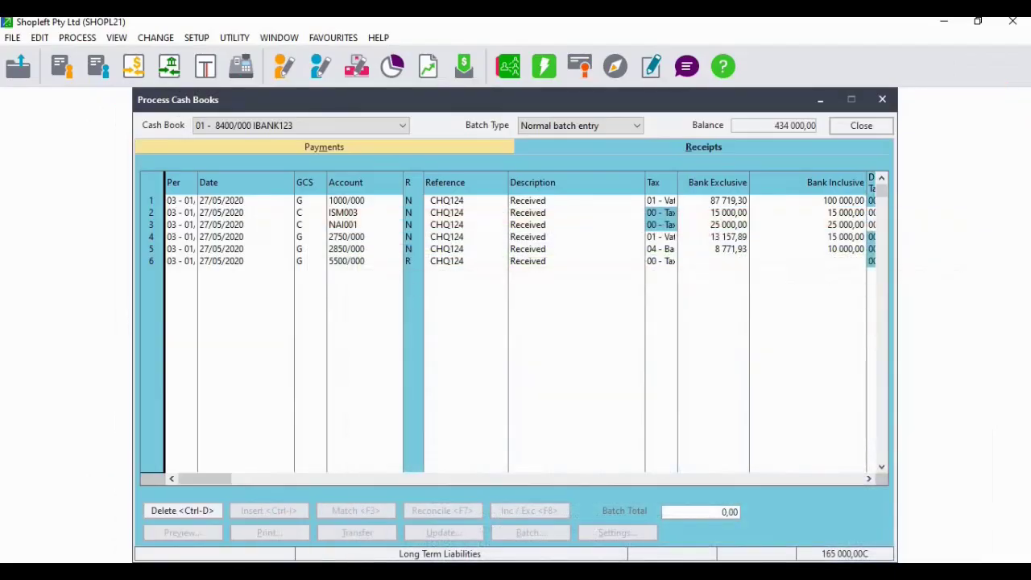
pyautogui.click(857, 262)
pyautogui.write('30000')
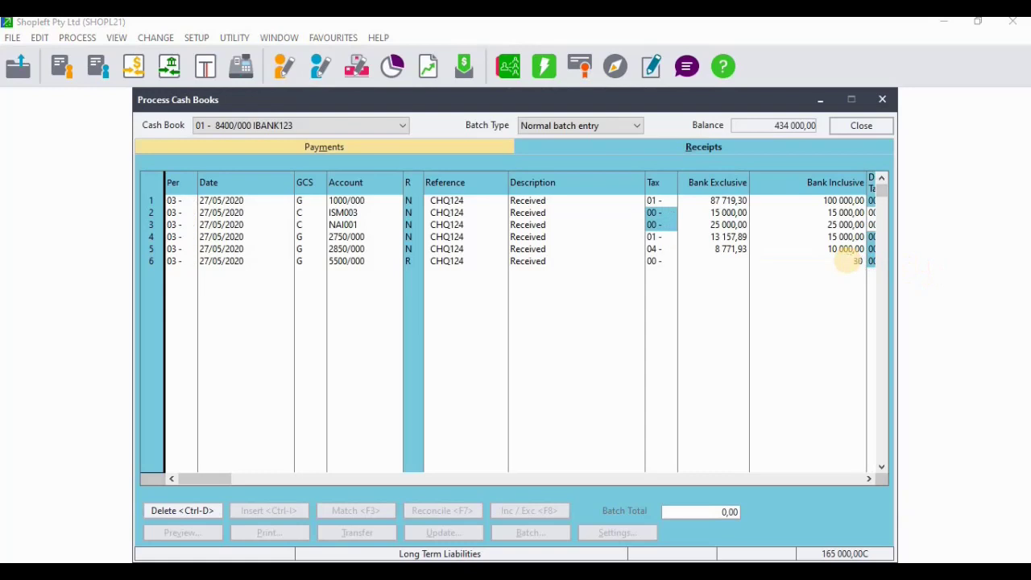
pyautogui.press('Return')
pyautogui.press('Return')
pyautogui.press('Return')
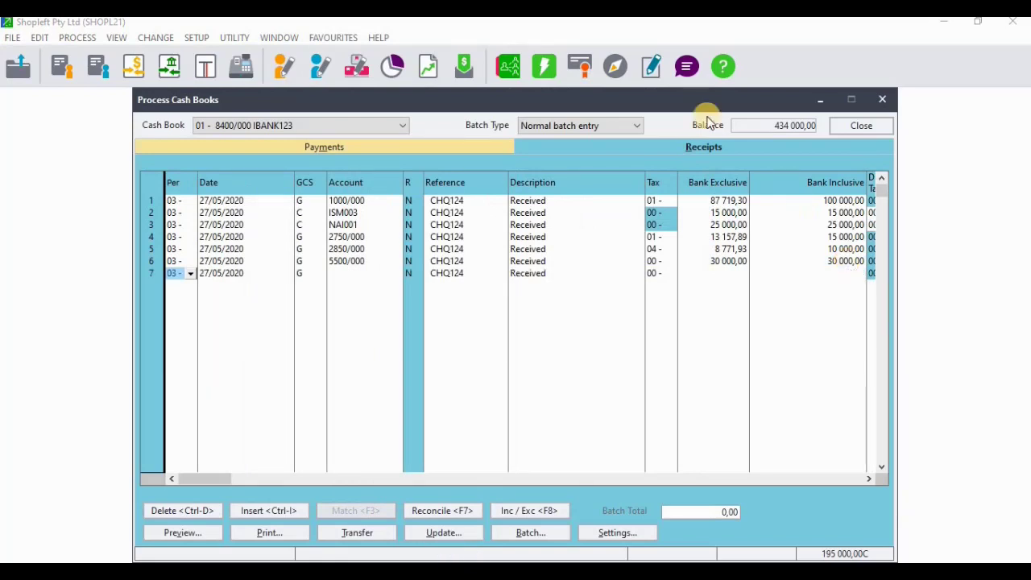
# Switch the cash book to its payments and check the CHQ11 and CHQ14 payment entries in the PowerPoint slide.
pyautogui.click(418, 147)
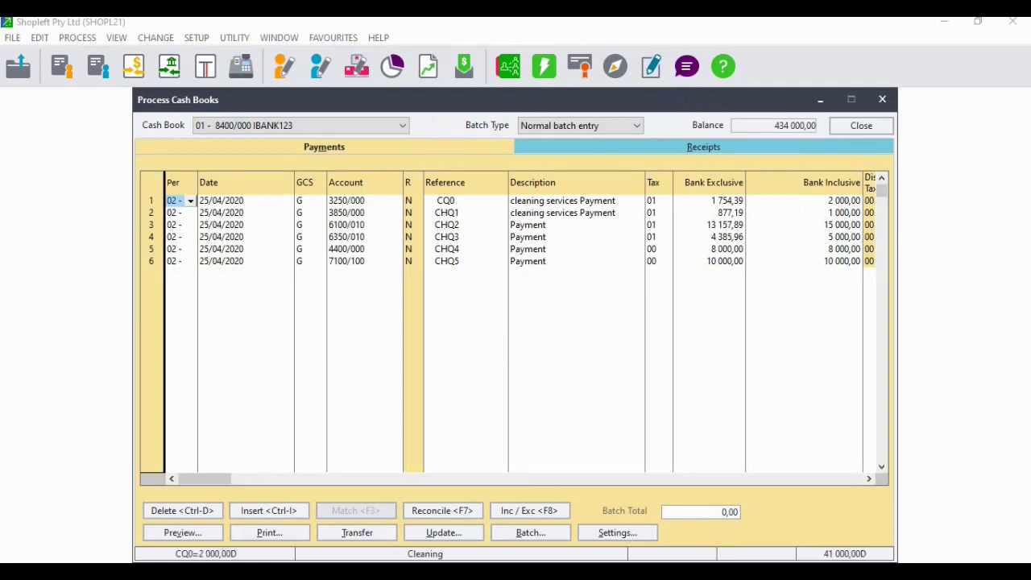
pyautogui.hotkey('alt', 'Tab')
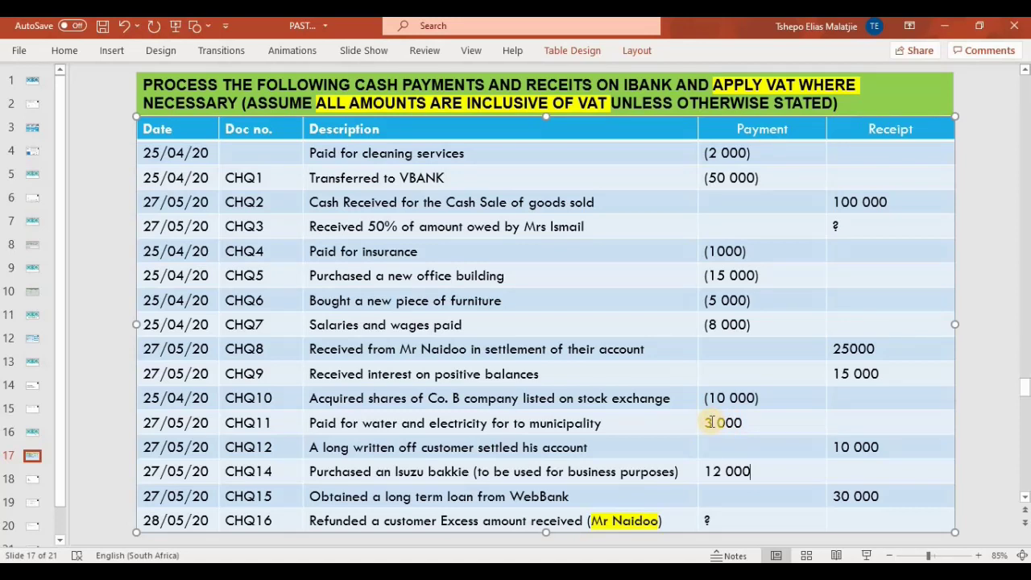
pyautogui.click(744, 474)
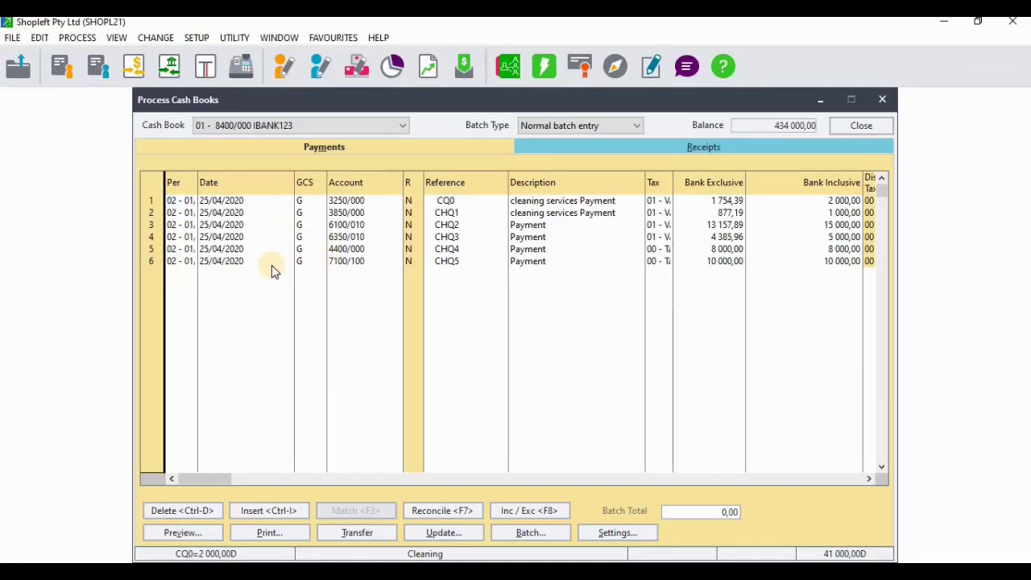
# Return to the cash book, start a seventh payment line and select the Electricity & Water account (3650/000) for it.
pyautogui.click(169, 277)
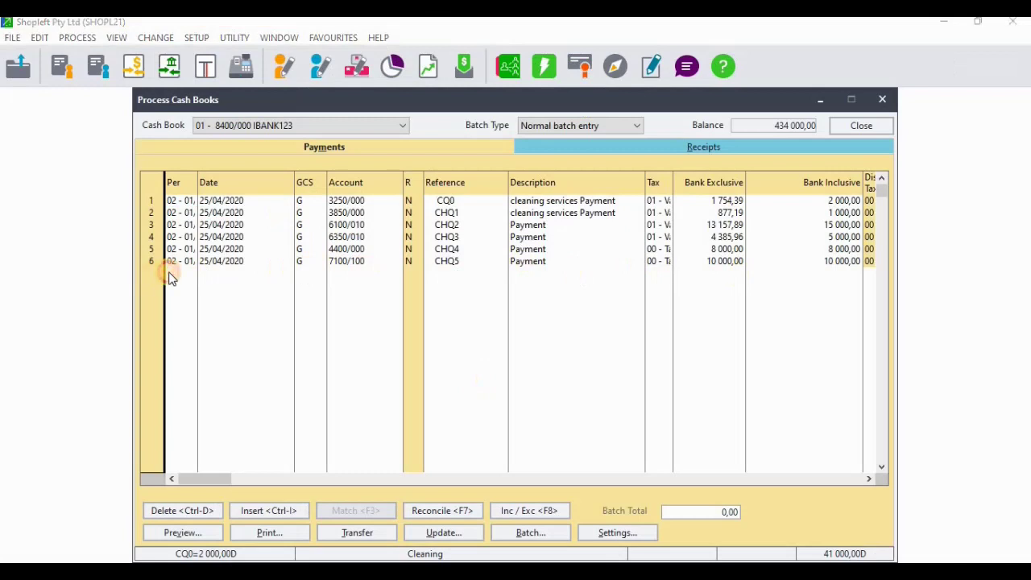
pyautogui.click(308, 275)
pyautogui.click(360, 276)
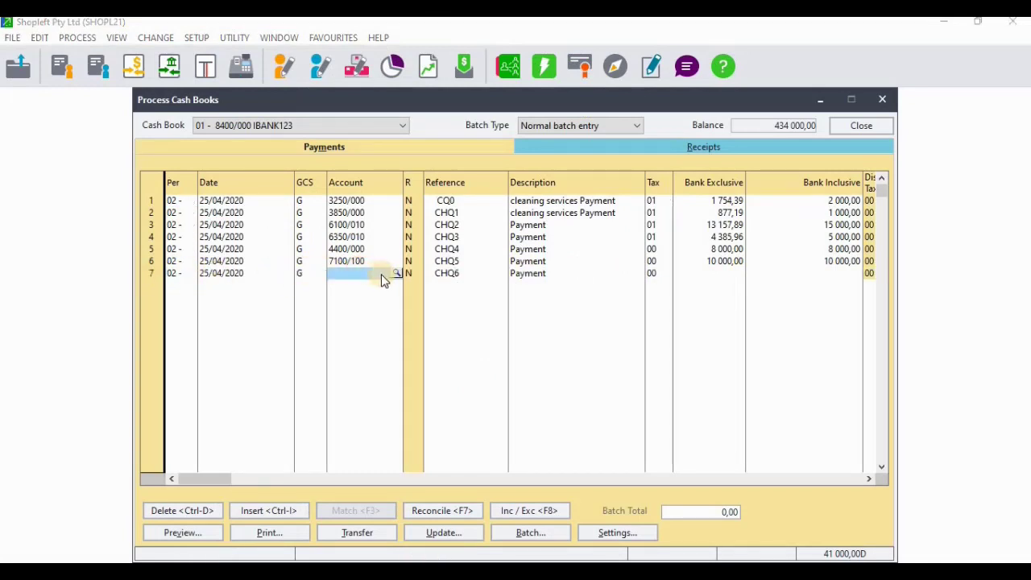
pyautogui.click(390, 273)
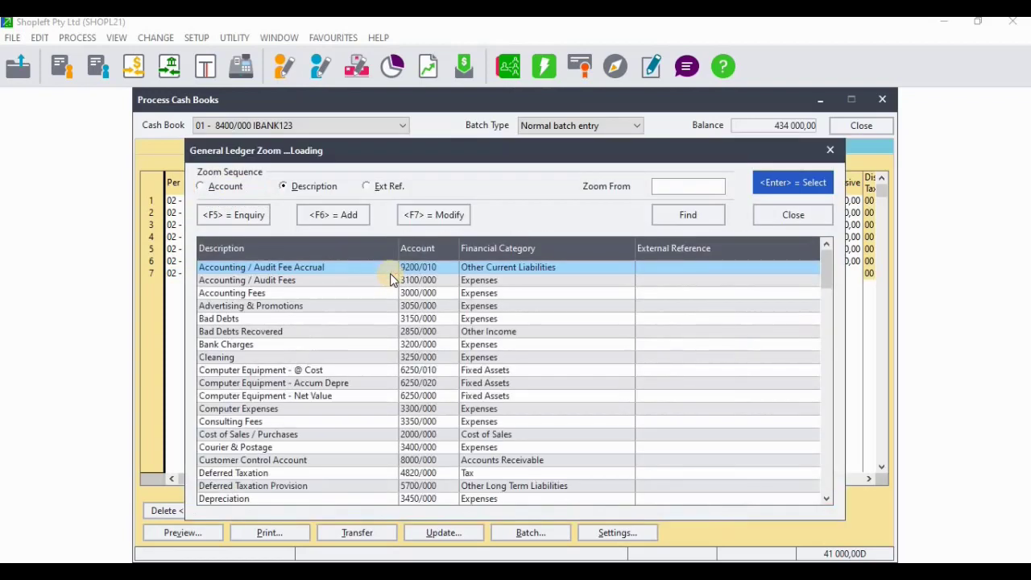
pyautogui.write('wa')
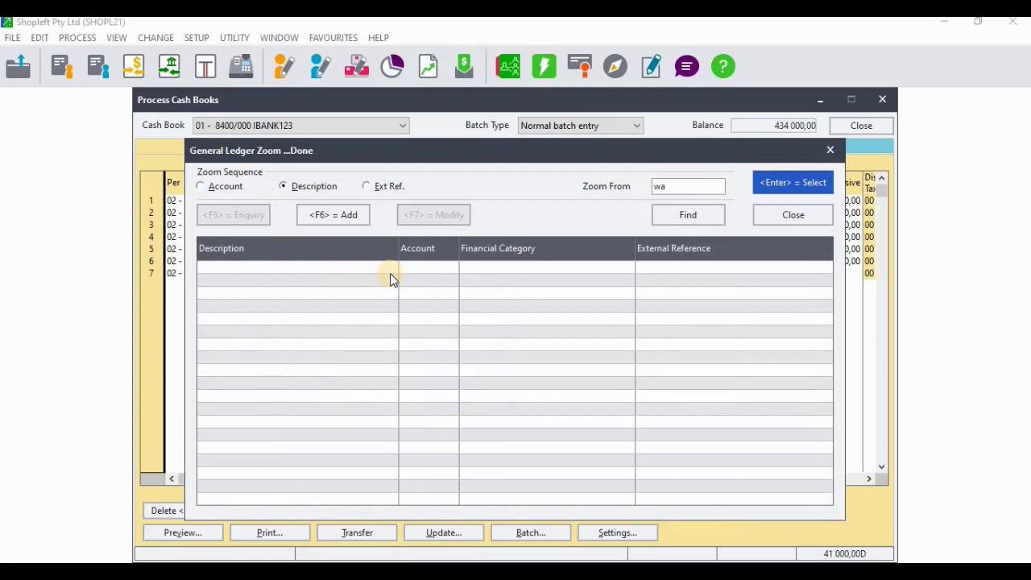
pyautogui.press('BackSpace')
pyautogui.press('BackSpace')
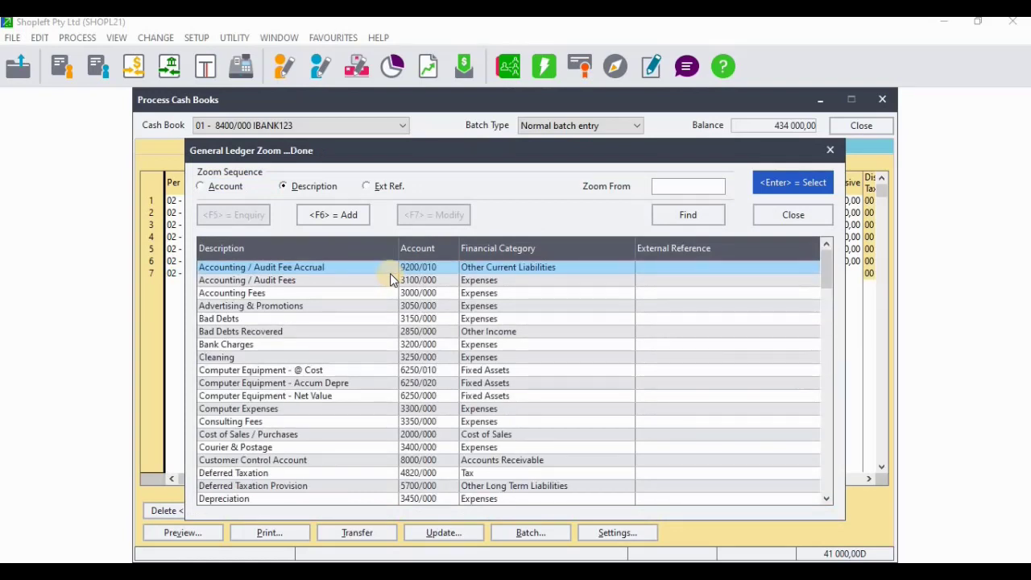
pyautogui.write('e')
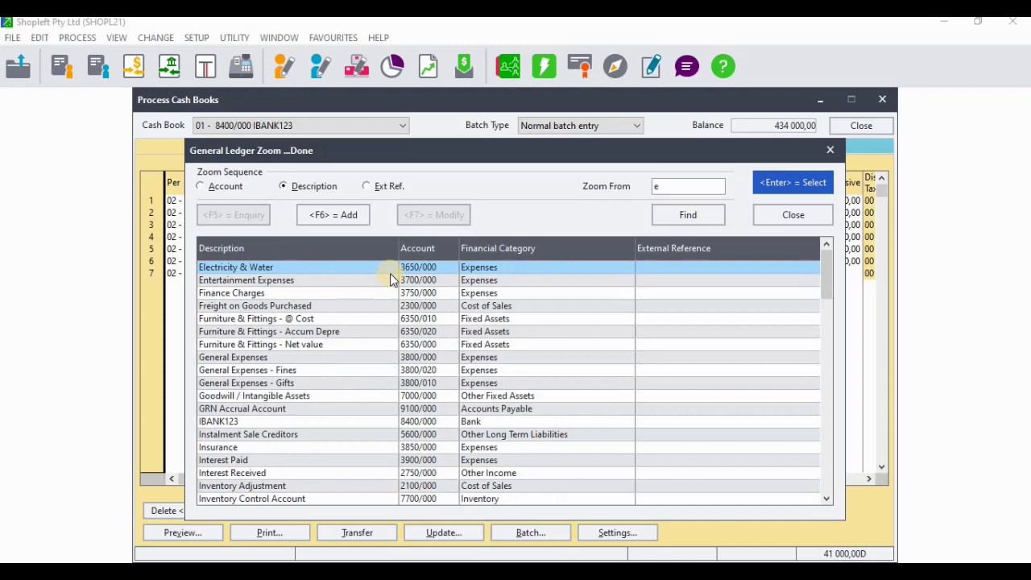
pyautogui.doubleClick(250, 273)
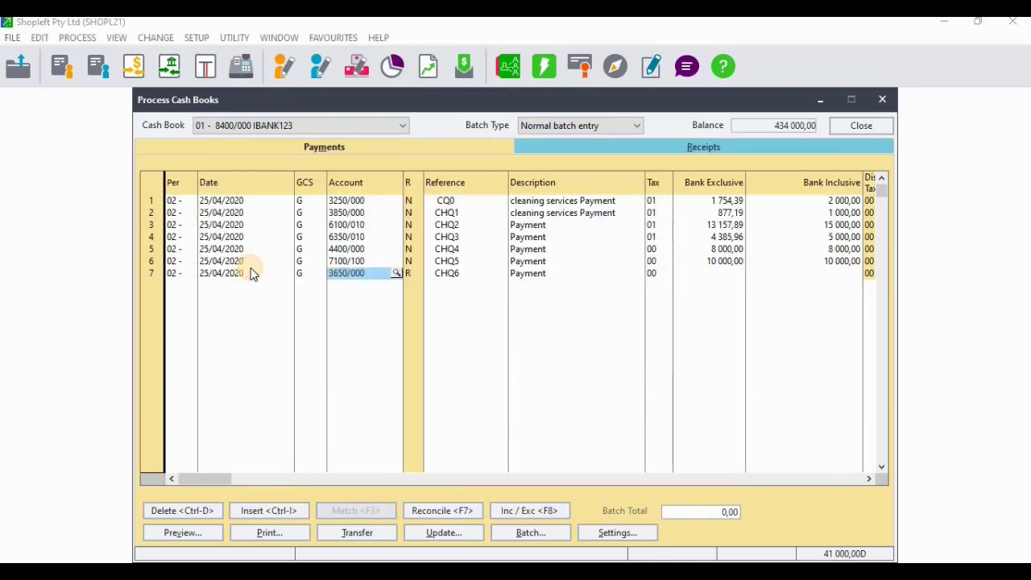
# Accept reference CHQ6 and description Payment, and set tax type 02 (Zero rated) for the seventh payment line.
pyautogui.press('Return')
pyautogui.press('Return')
pyautogui.press('Return')
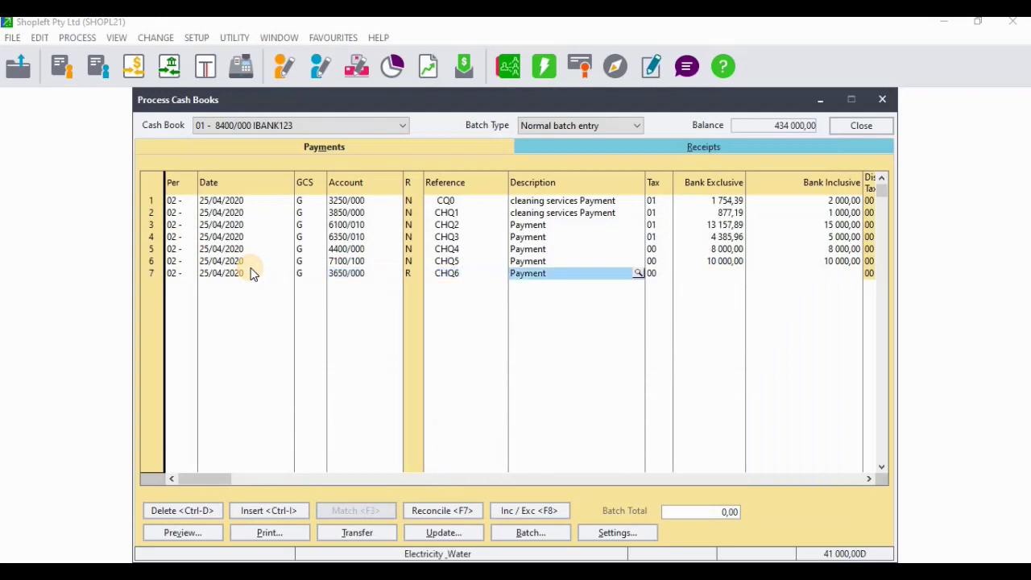
pyautogui.click(665, 273)
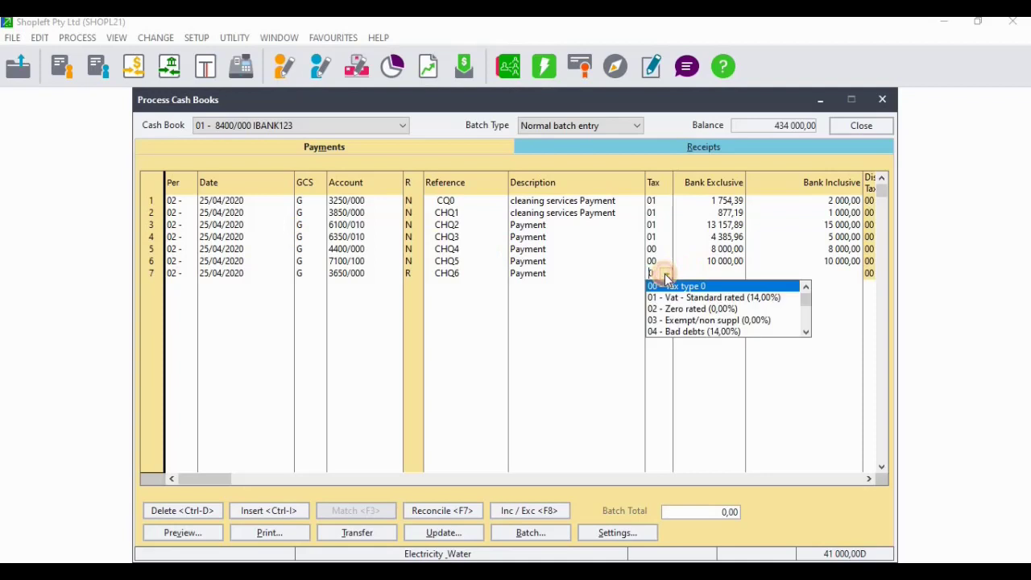
pyautogui.click(664, 273)
pyautogui.click(665, 273)
pyautogui.click(674, 314)
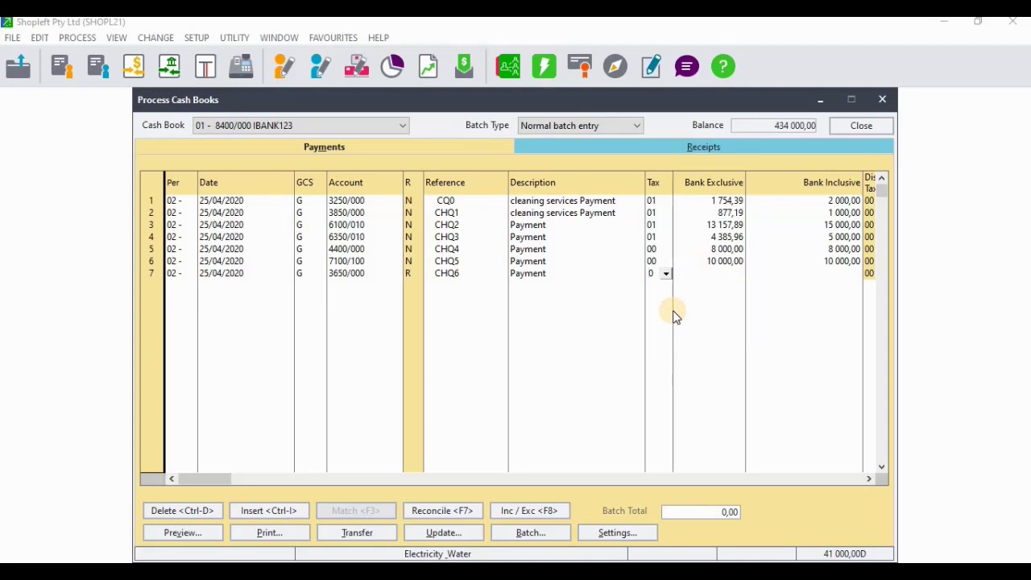
pyautogui.write('2')
pyautogui.press('Return')
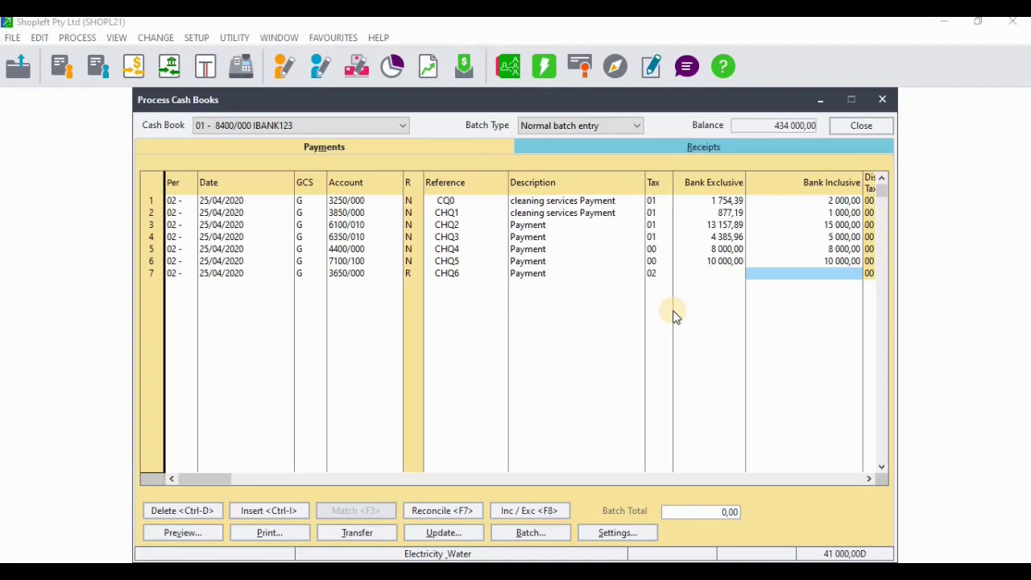
# Enter 3 000 as the seventh payment line's bank inclusive amount and complete the line.
pyautogui.write('3000')
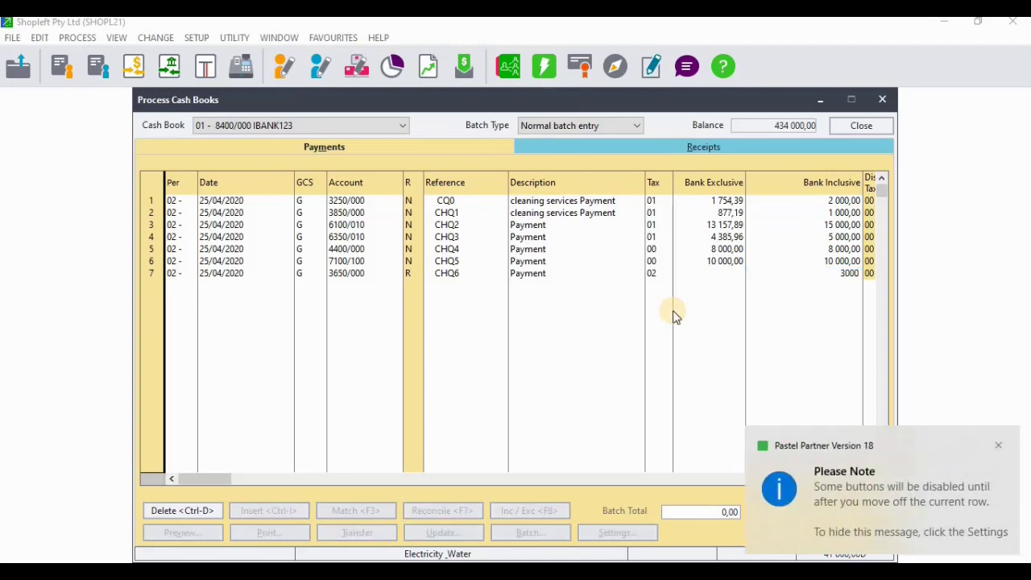
pyautogui.press('Return')
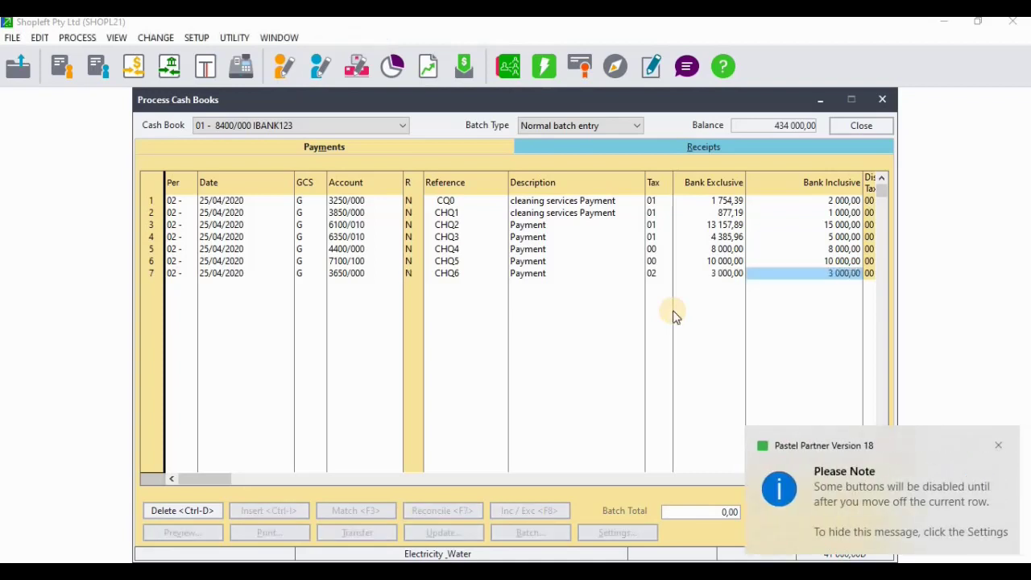
pyautogui.press('Return')
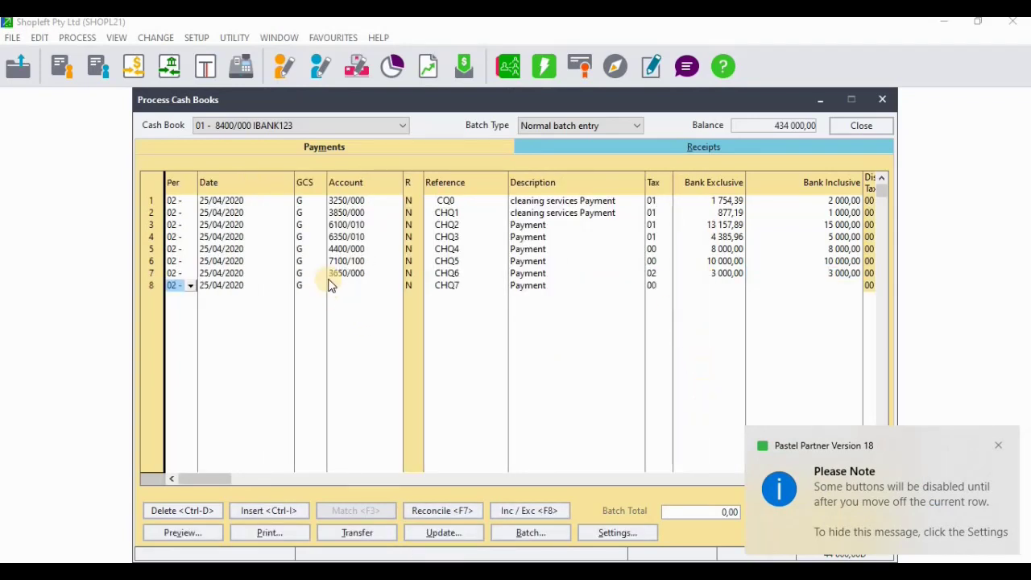
# Select the Motor Vehicles - @ Cost account (6200/010) for the eighth payment line.
pyautogui.click(350, 286)
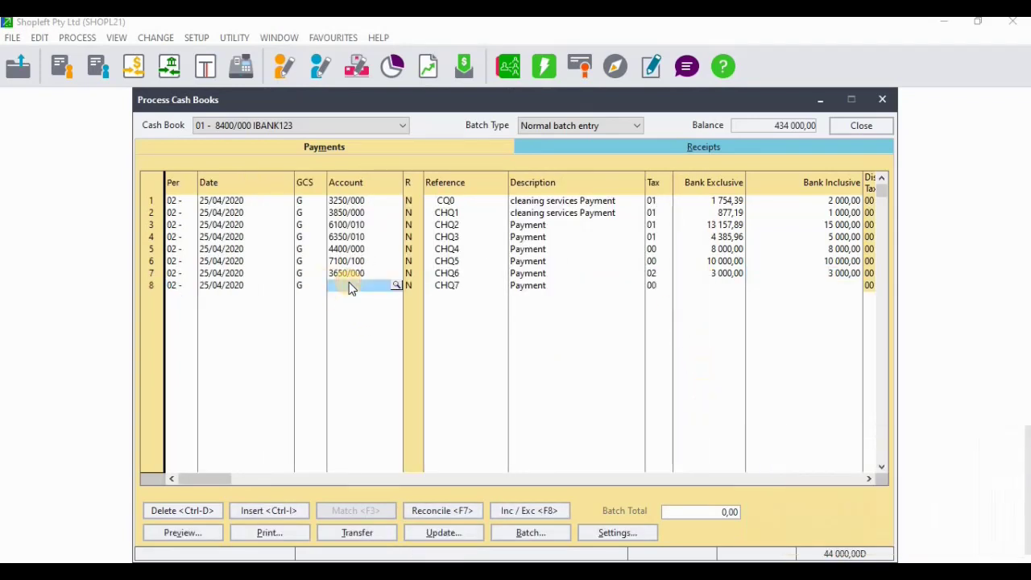
pyautogui.click(395, 287)
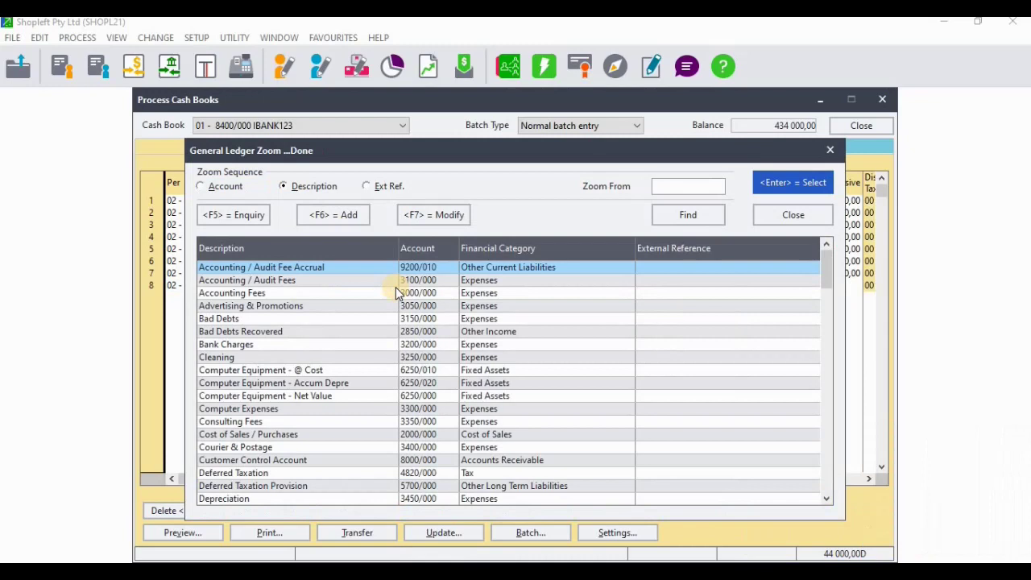
pyautogui.write('mot')
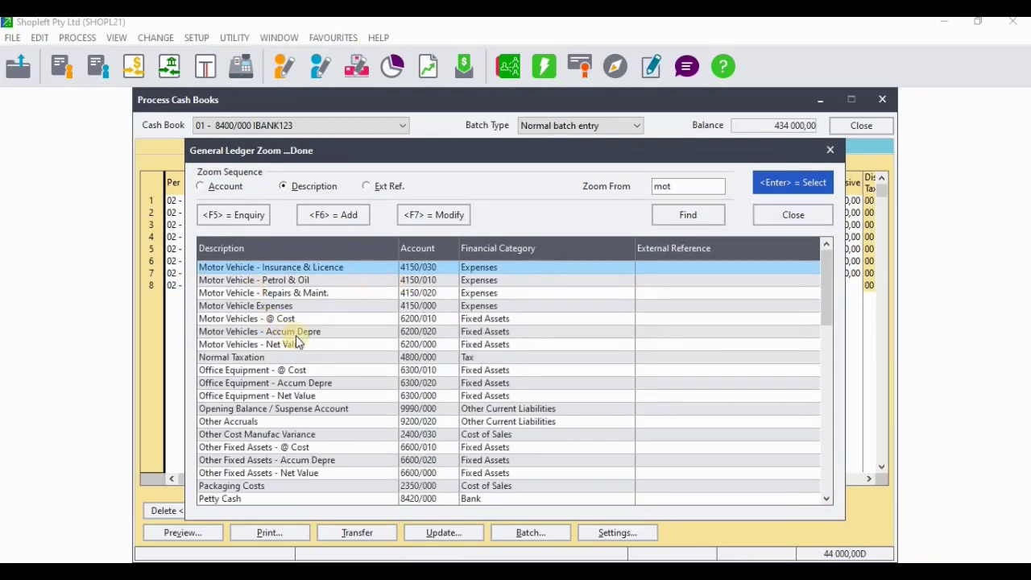
pyautogui.doubleClick(274, 318)
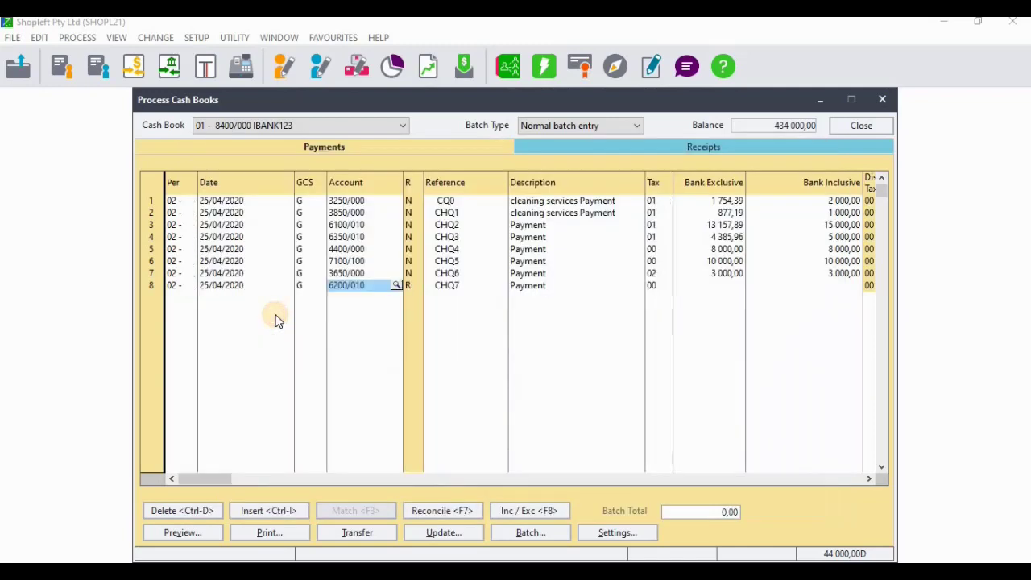
# Accept reference CHQ7 and description Payment, and set tax type 01 (standard rated VAT) for the eighth payment line.
pyautogui.press('Return')
pyautogui.press('Return')
pyautogui.press('Return')
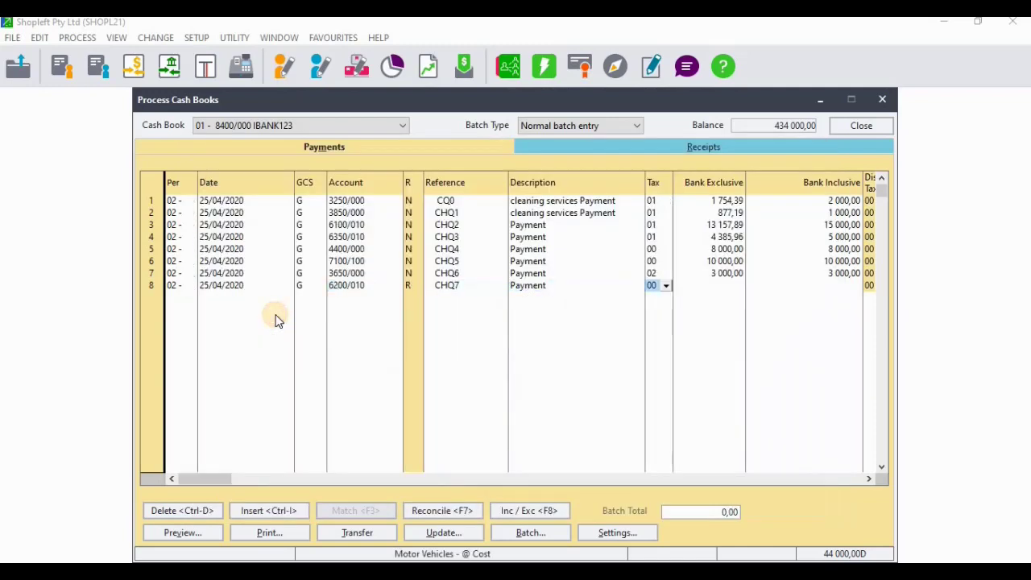
pyautogui.click(664, 287)
pyautogui.click(676, 308)
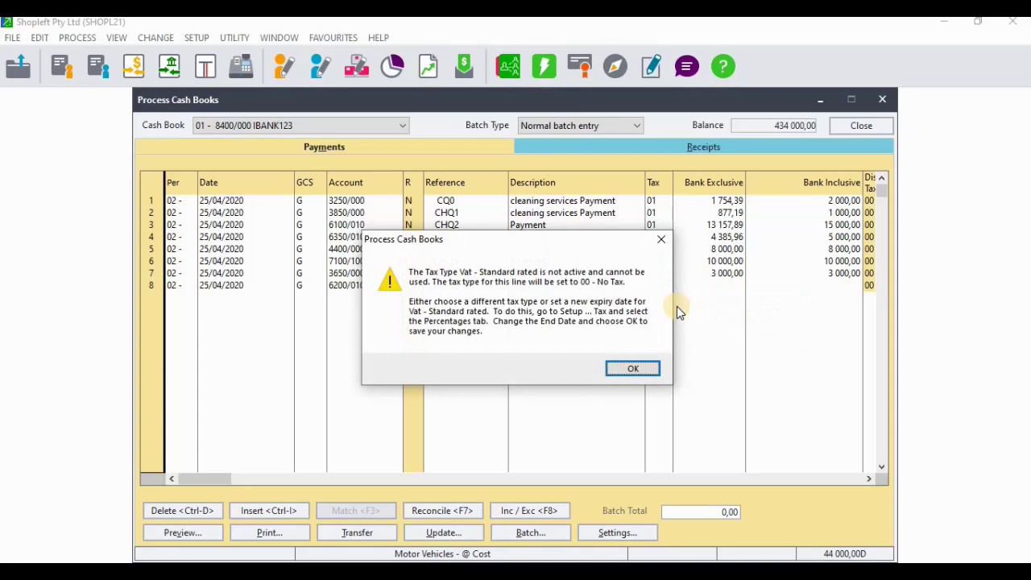
pyautogui.click(651, 372)
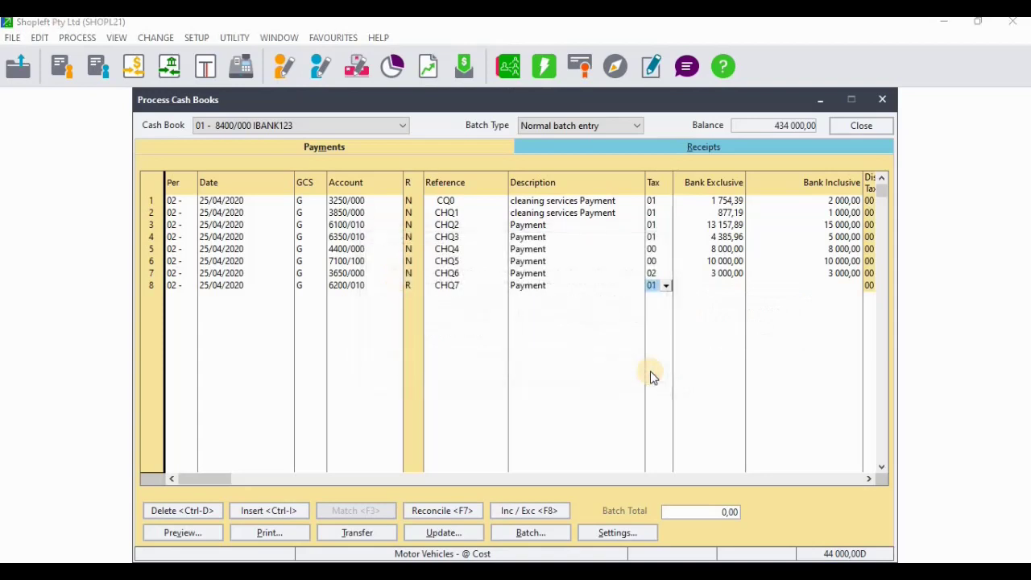
pyautogui.press('Tab')
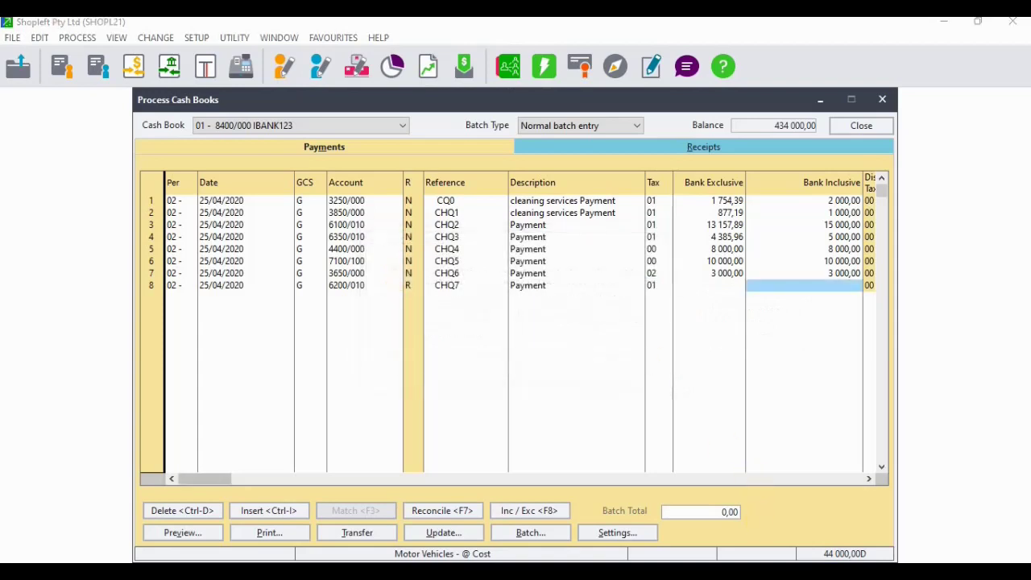
# Check the CHQ14 vehicle purchase in the PowerPoint slide, enter 12 000 as the eighth payment line's bank inclusive amount and complete the line.
pyautogui.hotkey('alt', 'Tab')
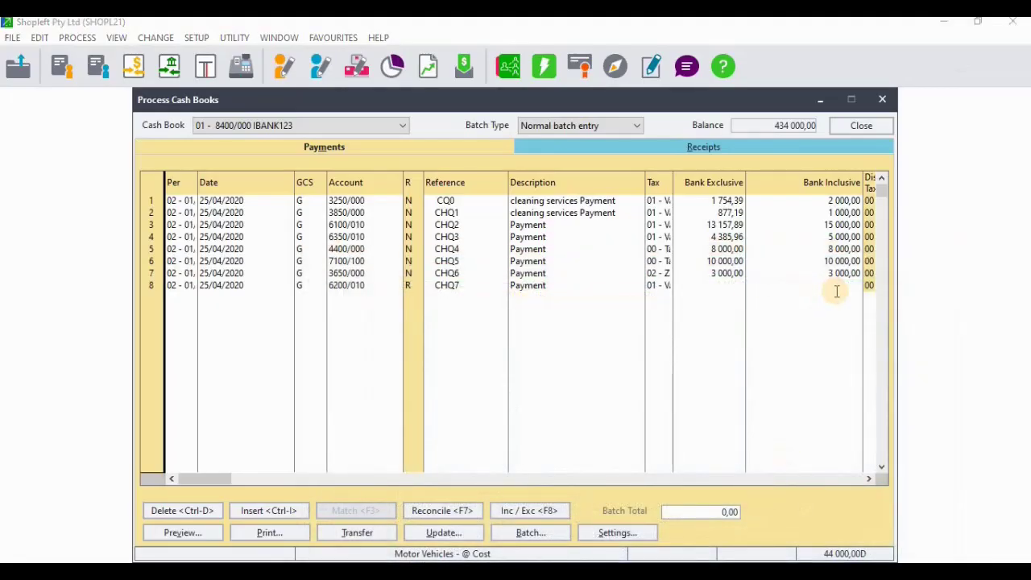
pyautogui.click(837, 291)
pyautogui.write('12000')
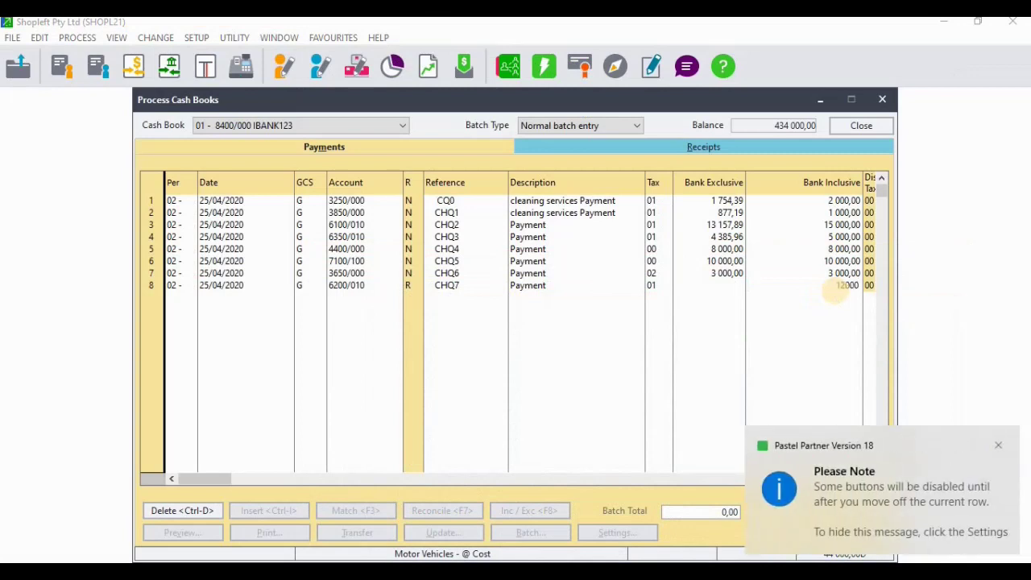
pyautogui.press('Return')
pyautogui.press('Return')
pyautogui.press('Return')
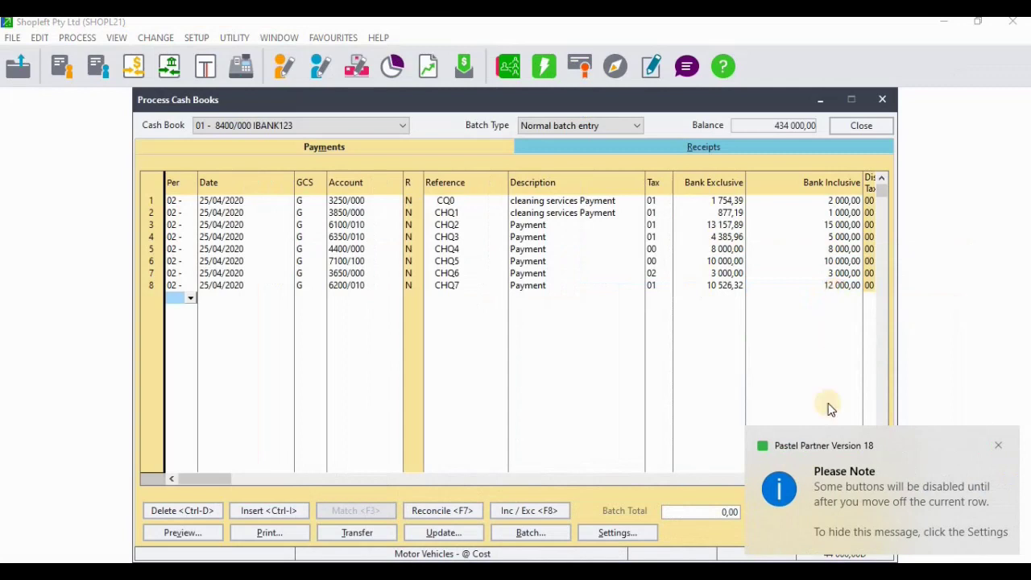
# Check the CHQ16 customer refund in the PowerPoint slide and try to start a ninth payment line with a different GCS account type.
pyautogui.hotkey('alt', 'Tab')
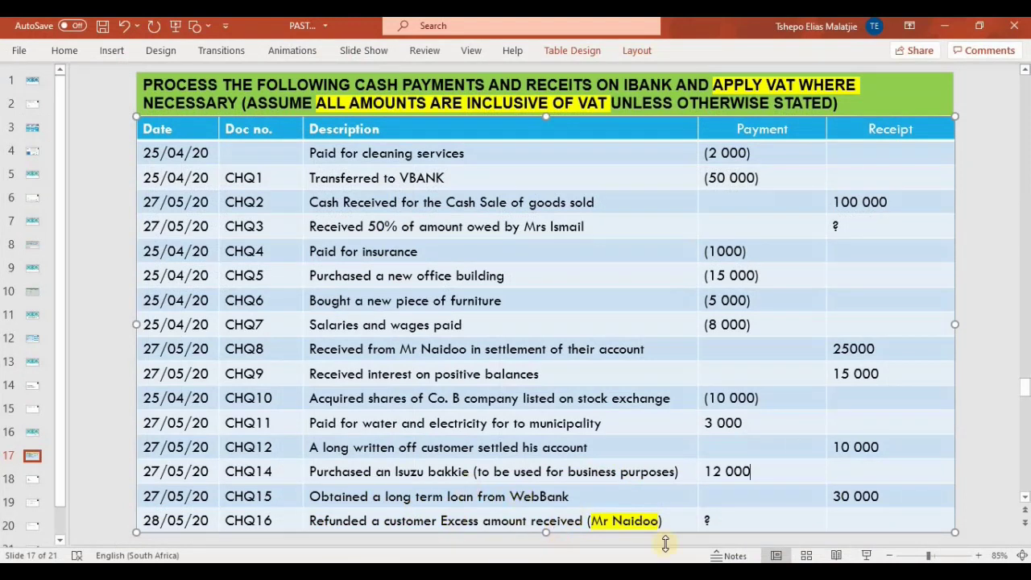
pyautogui.hotkey('alt', 'Tab')
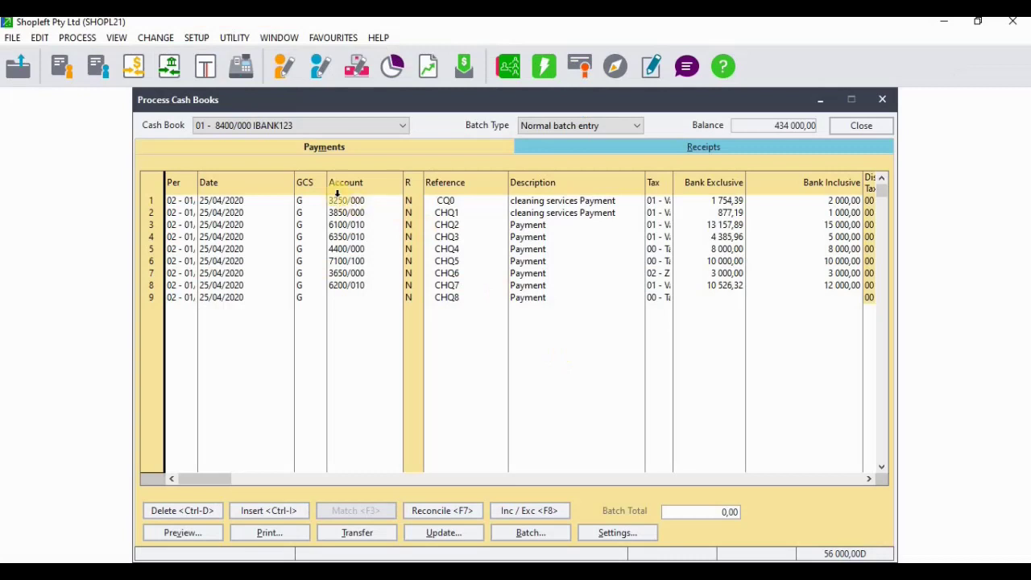
pyautogui.click(319, 299)
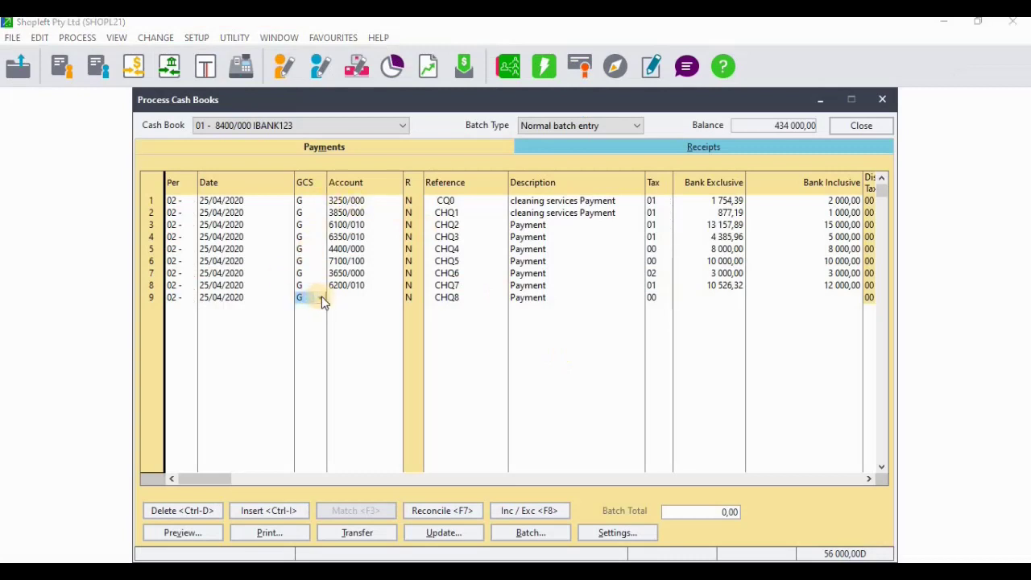
pyautogui.click(322, 298)
pyautogui.click(301, 316)
# Review the receipt lines in the cash book for the amount received from the customer being refunded.
pyautogui.click(680, 148)
pyautogui.click(465, 149)
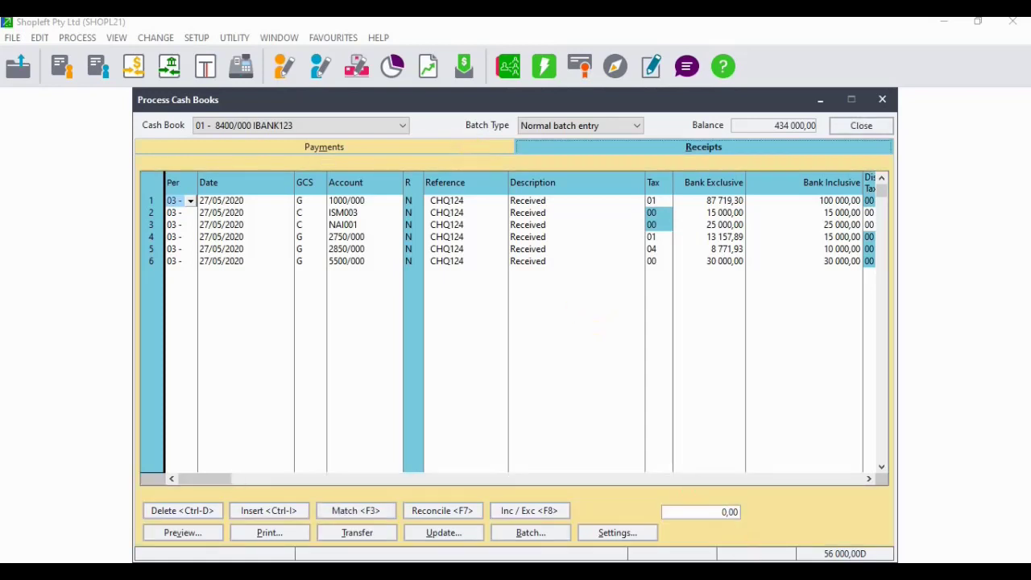
pyautogui.hotkey('alt', 'Tab')
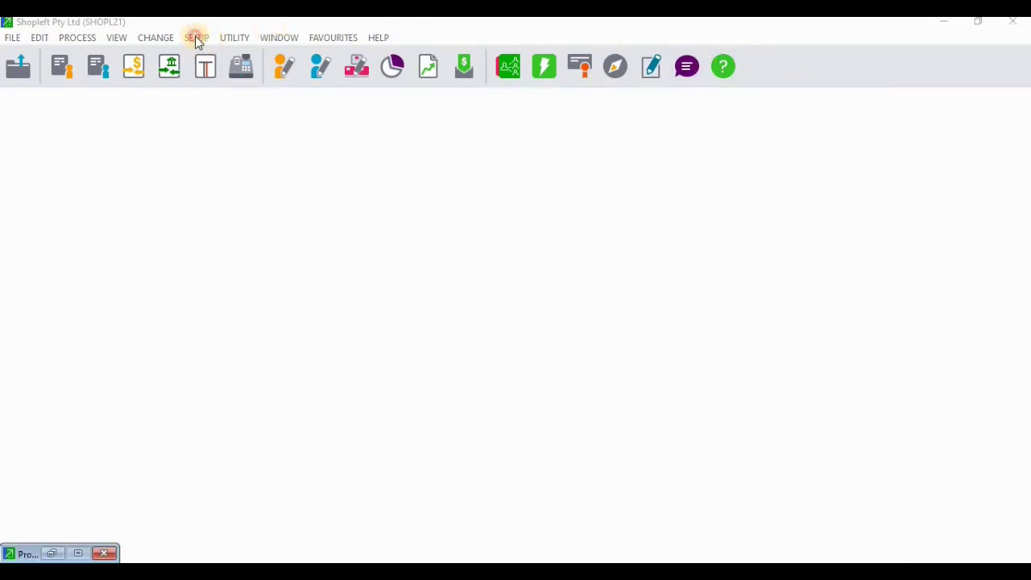
# Try to open the Entry Types setup, dismiss the message and restore the minimised cash book.
pyautogui.click(195, 37)
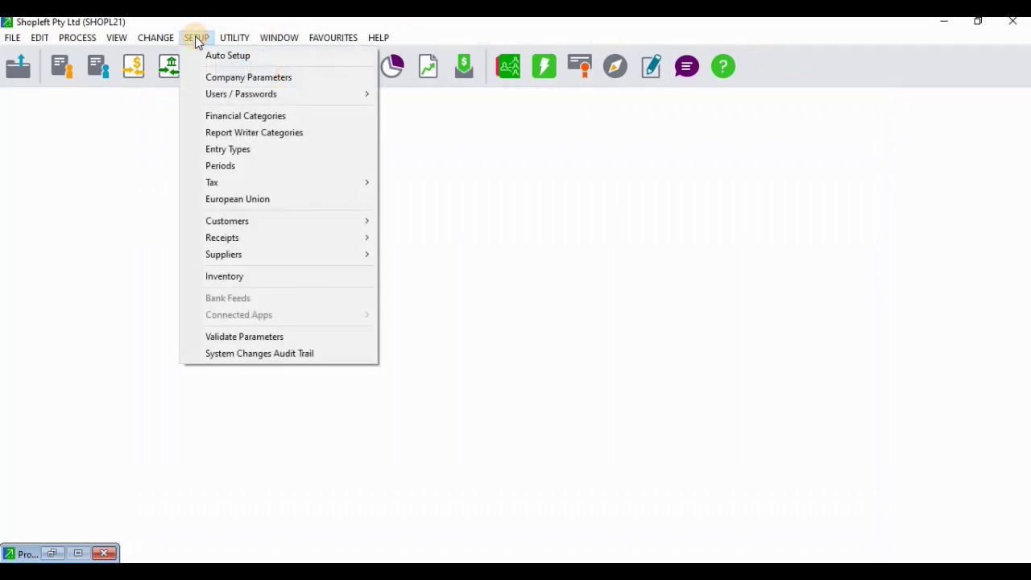
pyautogui.click(232, 150)
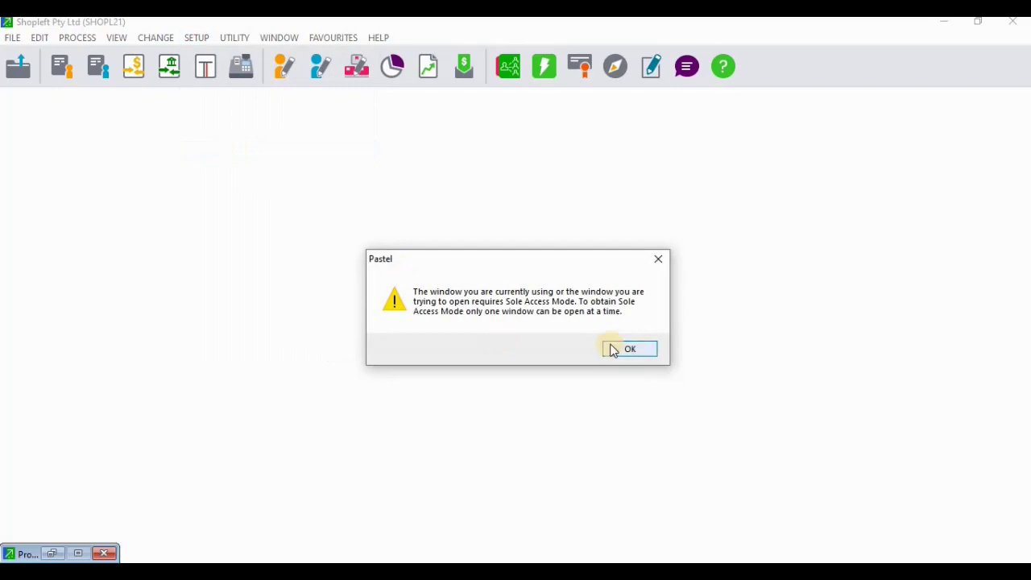
pyautogui.click(612, 349)
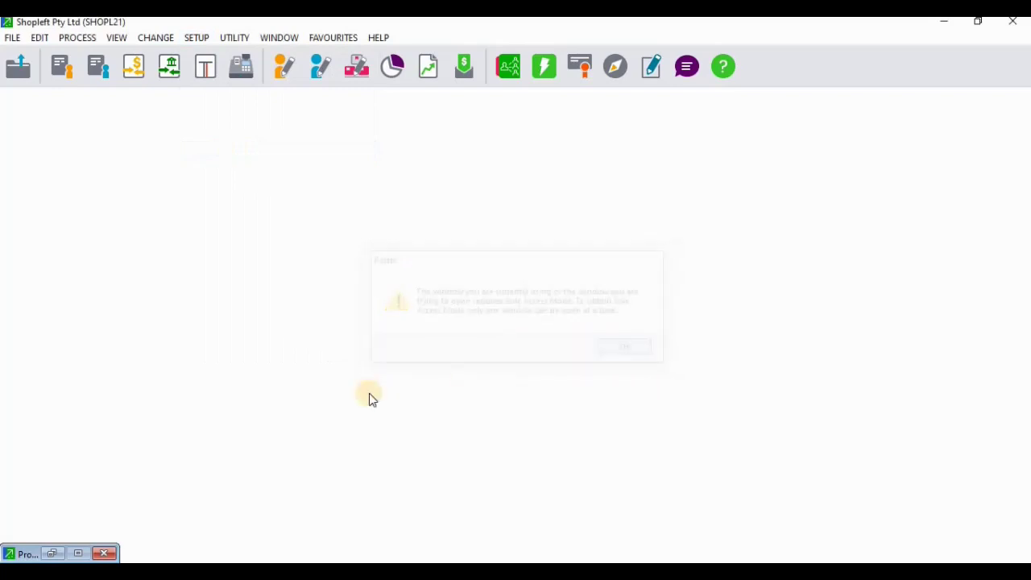
pyautogui.click(66, 554)
pyautogui.click(58, 554)
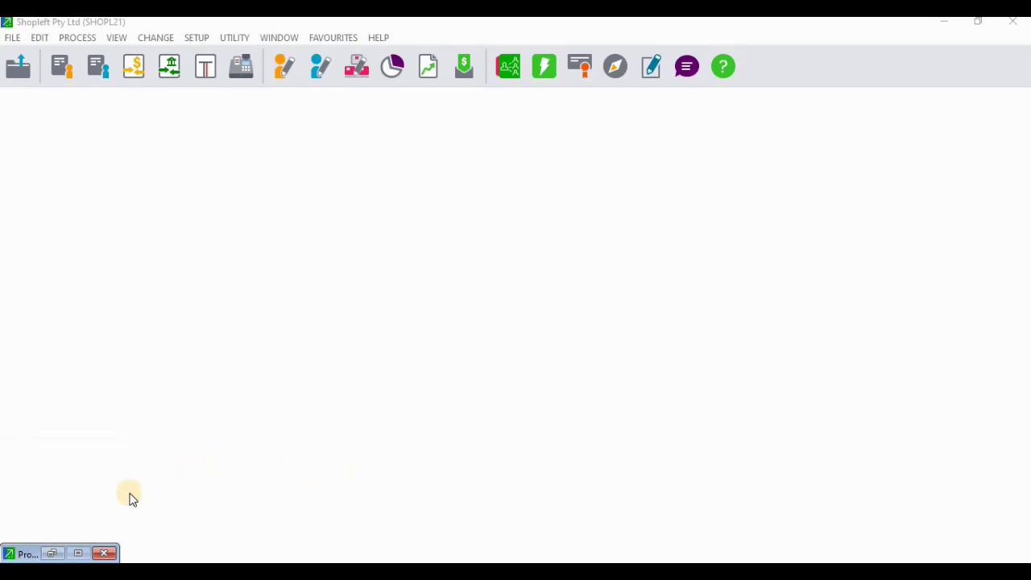
pyautogui.click(52, 553)
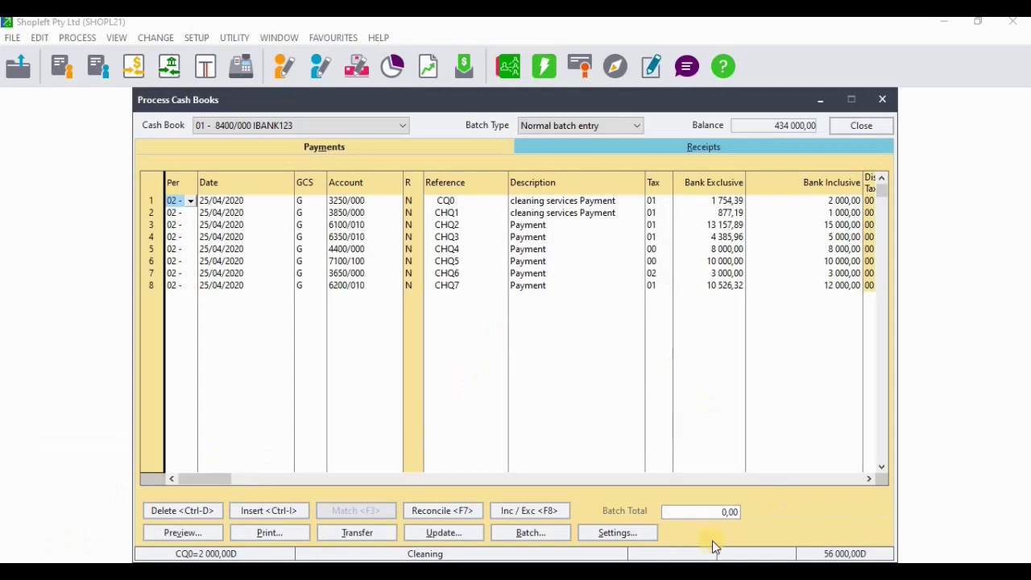
# Check the remaining CHQ16 refund entry in the PowerPoint slide and return to the cash book.
pyautogui.hotkey('alt', 'Tab')
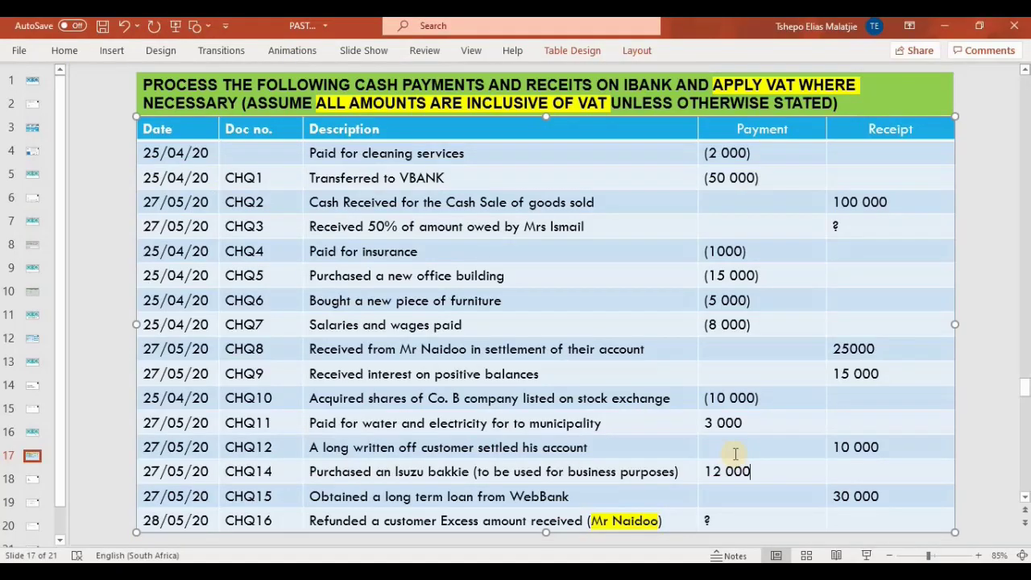
pyautogui.click(633, 234)
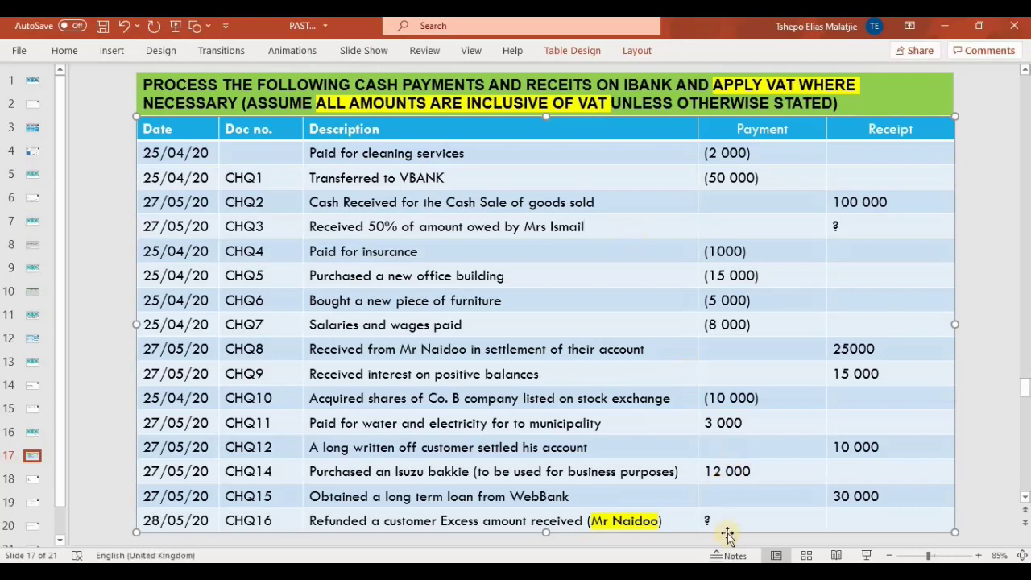
pyautogui.hotkey('alt', 'Tab')
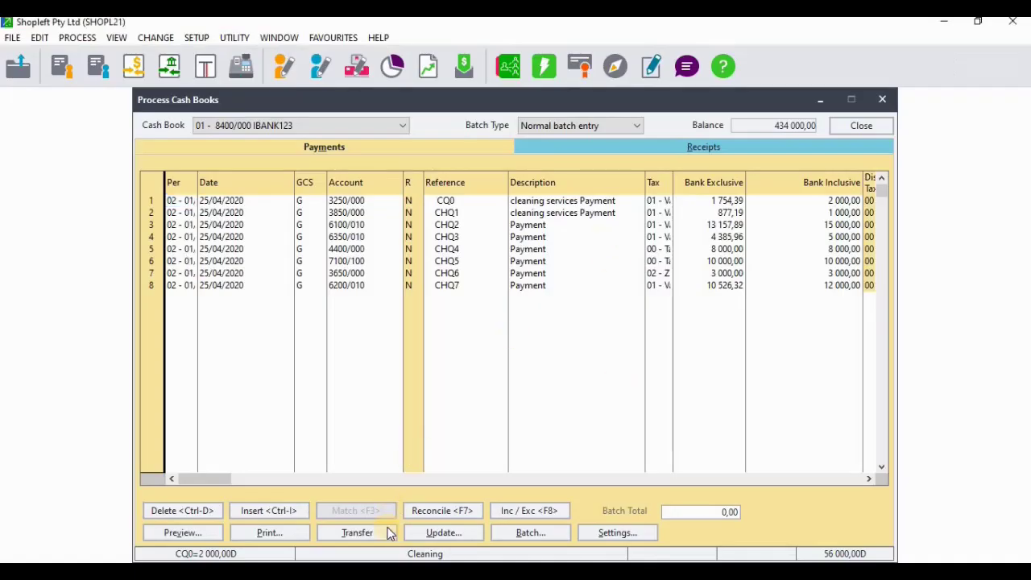
# Update both the payments and receipts batches without a backup or printing, and close the cash book.
pyautogui.click(427, 533)
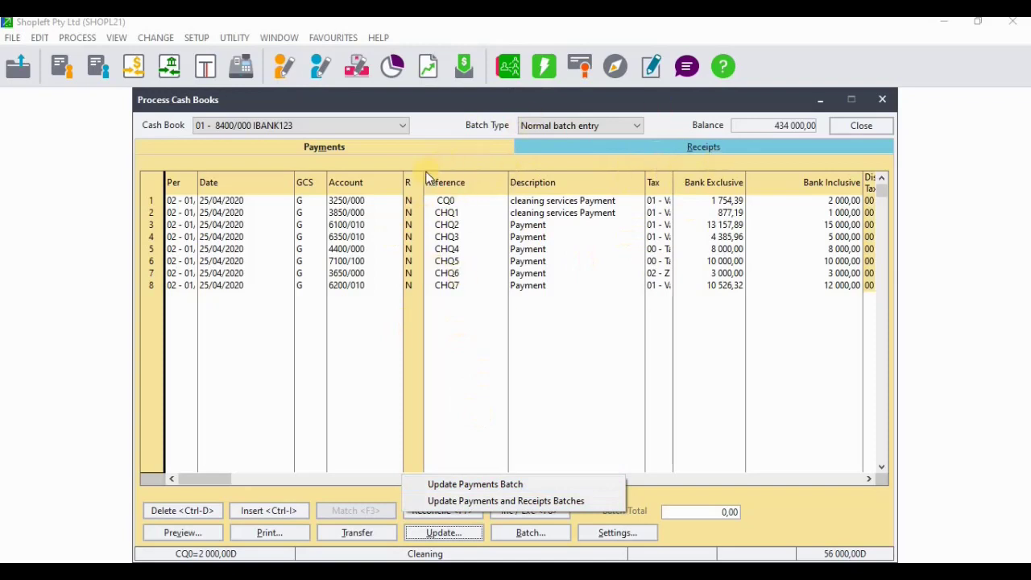
pyautogui.click(484, 504)
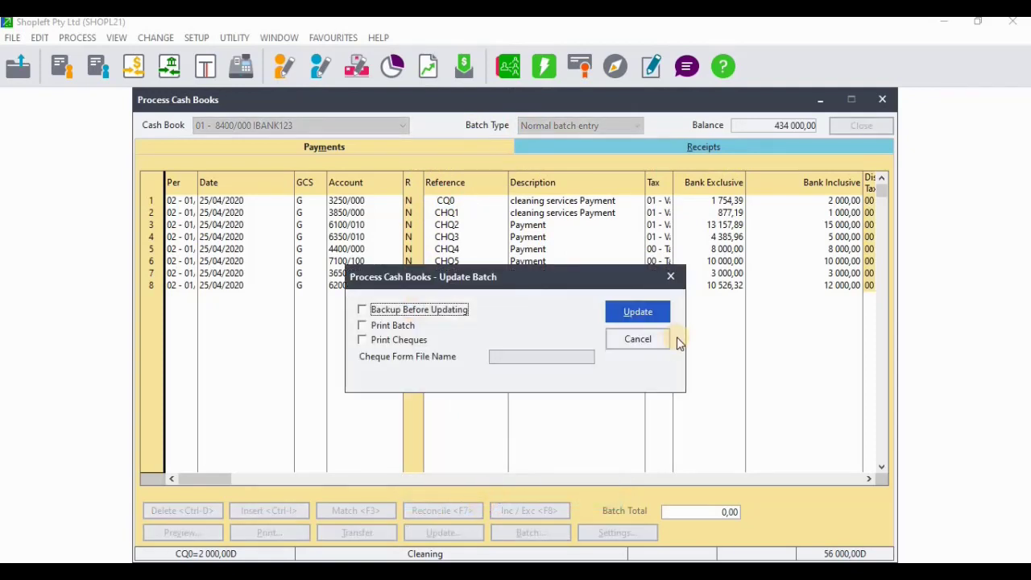
pyautogui.click(643, 313)
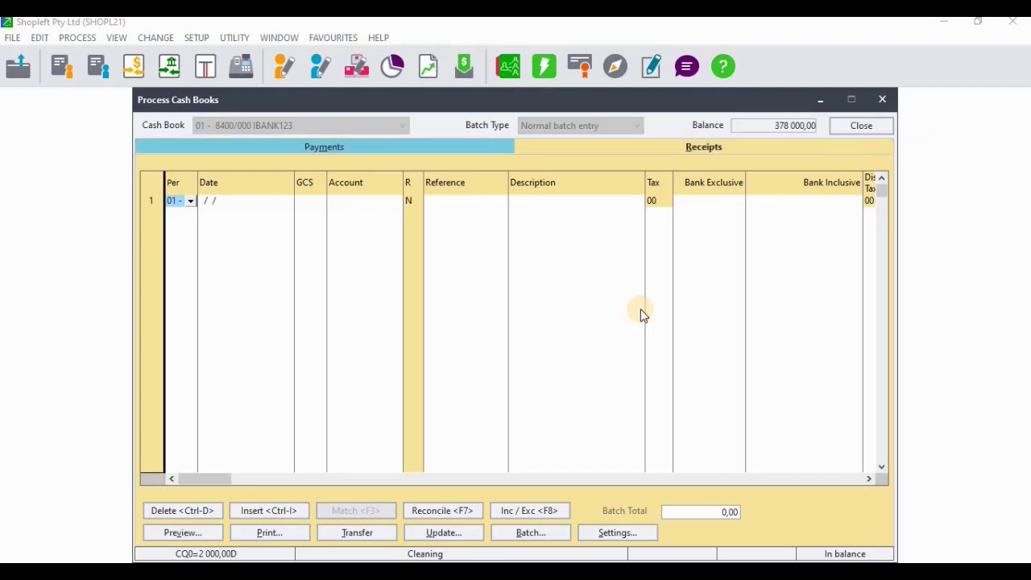
pyautogui.click(870, 125)
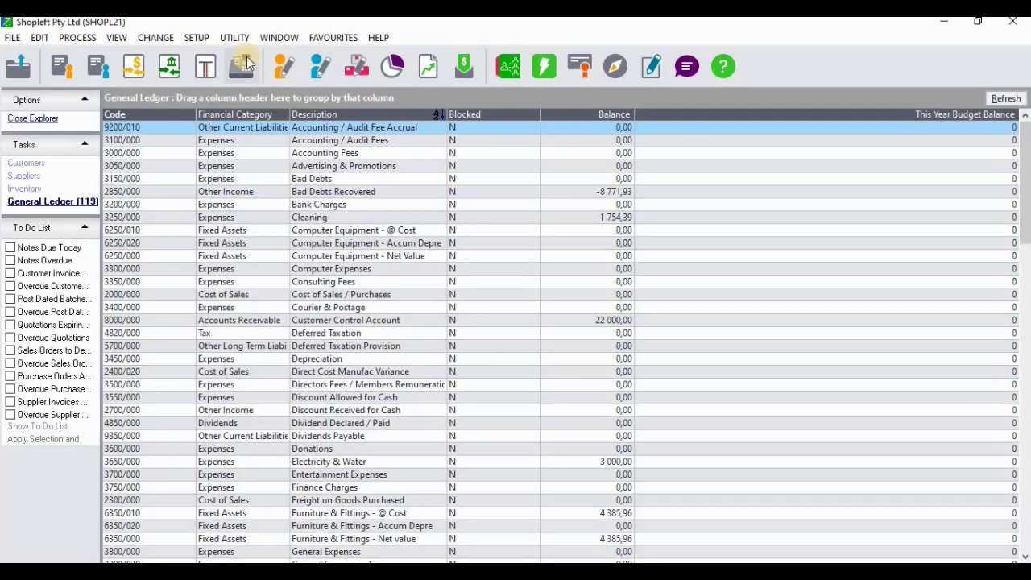
# Open the Entry Types setup, entering the account password.
pyautogui.click(198, 40)
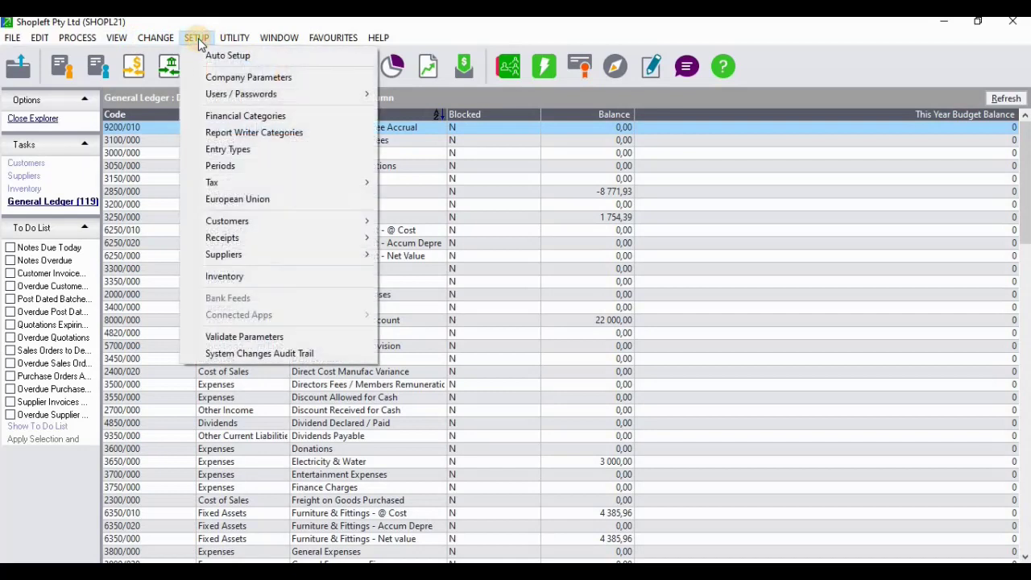
pyautogui.click(242, 149)
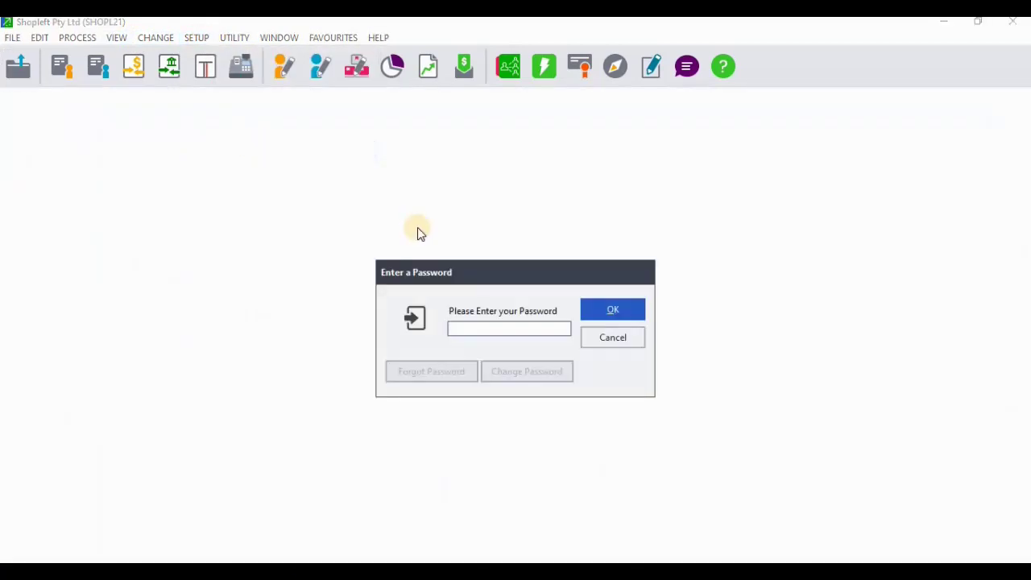
pyautogui.write('xxxxx')
pyautogui.press('Return')
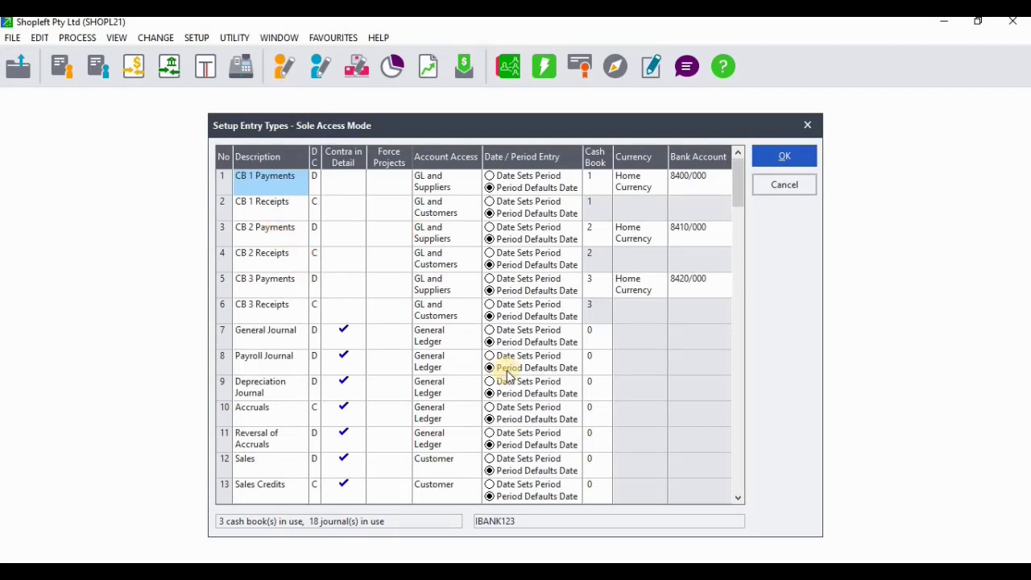
# Set the account access of the CB 1 Payments entry type to Any Account and save the entry types.
pyautogui.click(267, 209)
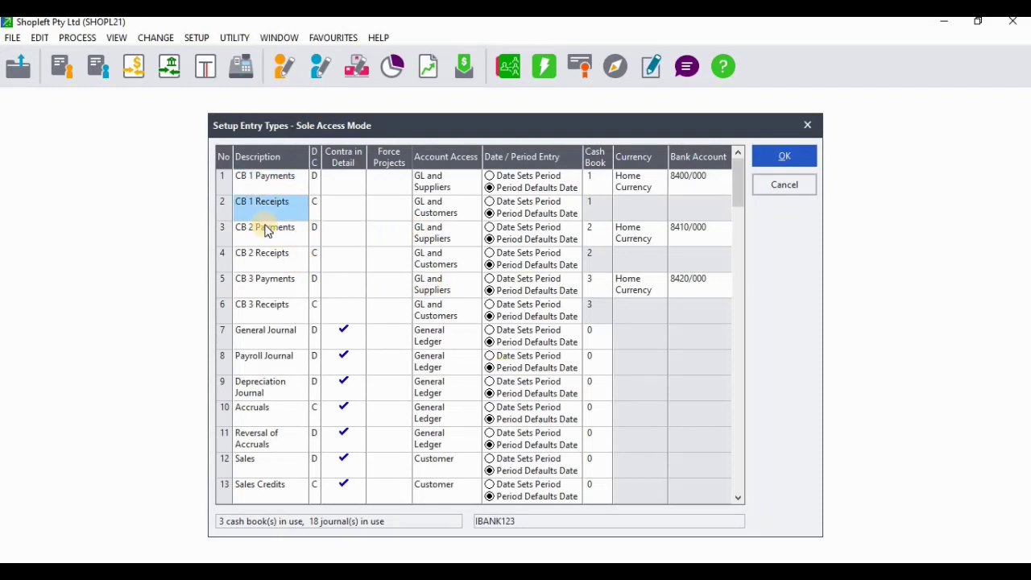
pyautogui.click(269, 232)
pyautogui.click(266, 255)
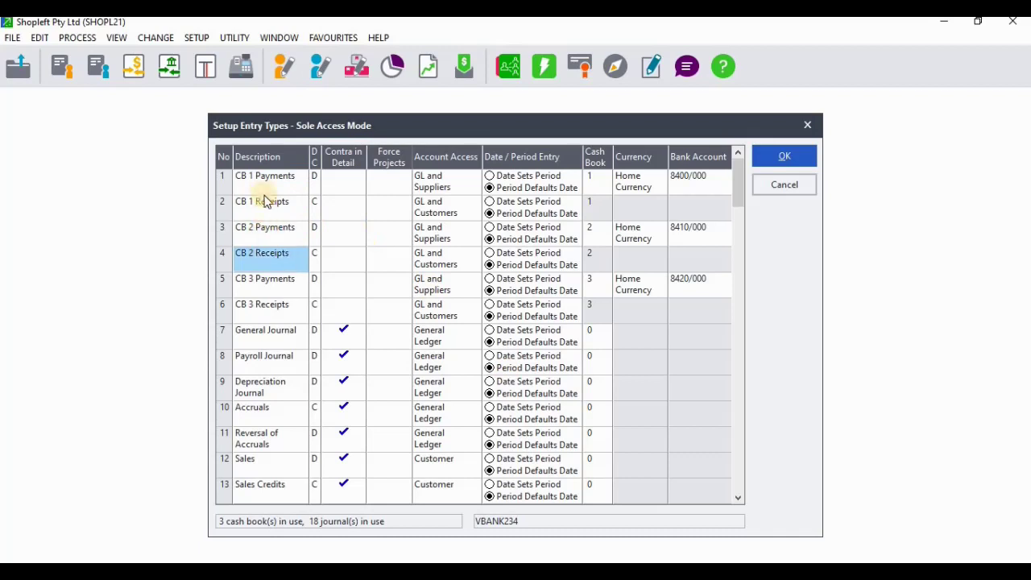
pyautogui.click(264, 192)
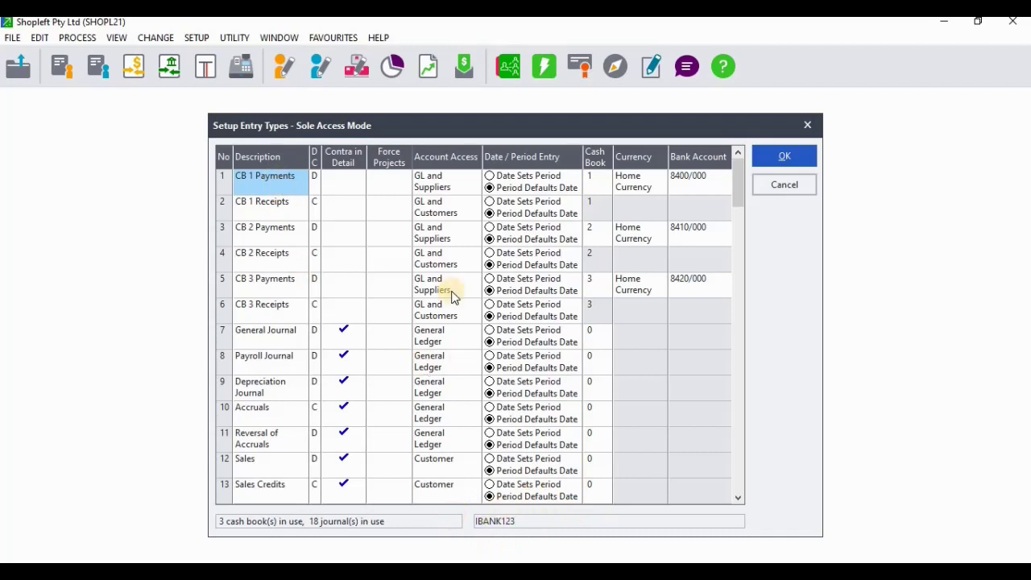
pyautogui.click(450, 185)
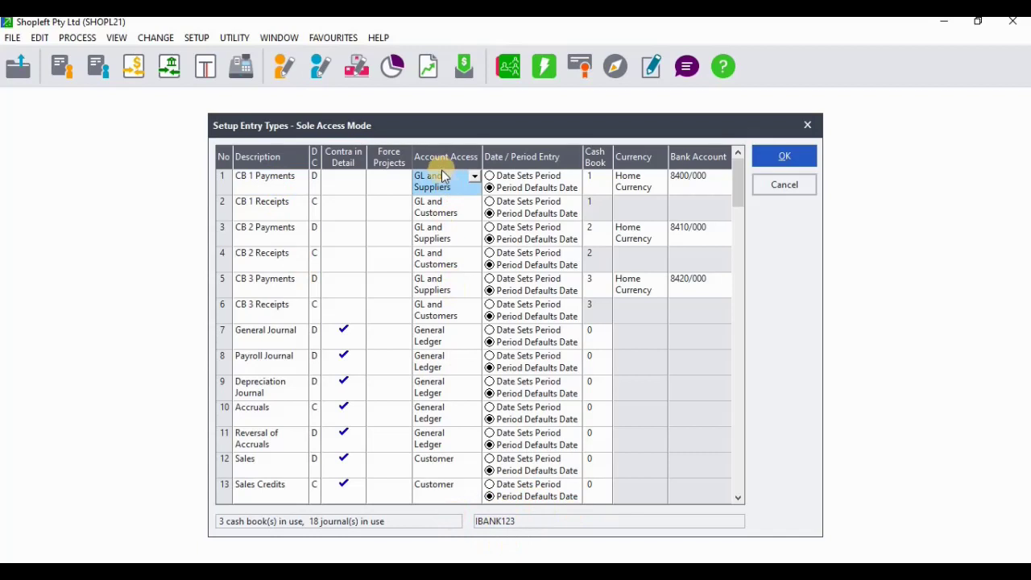
pyautogui.click(474, 177)
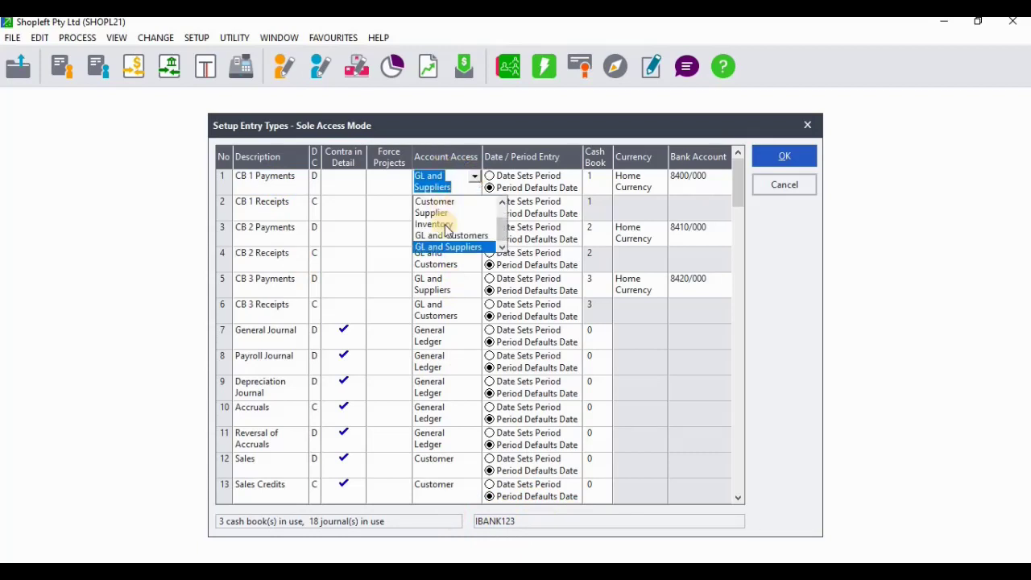
pyautogui.click(504, 249)
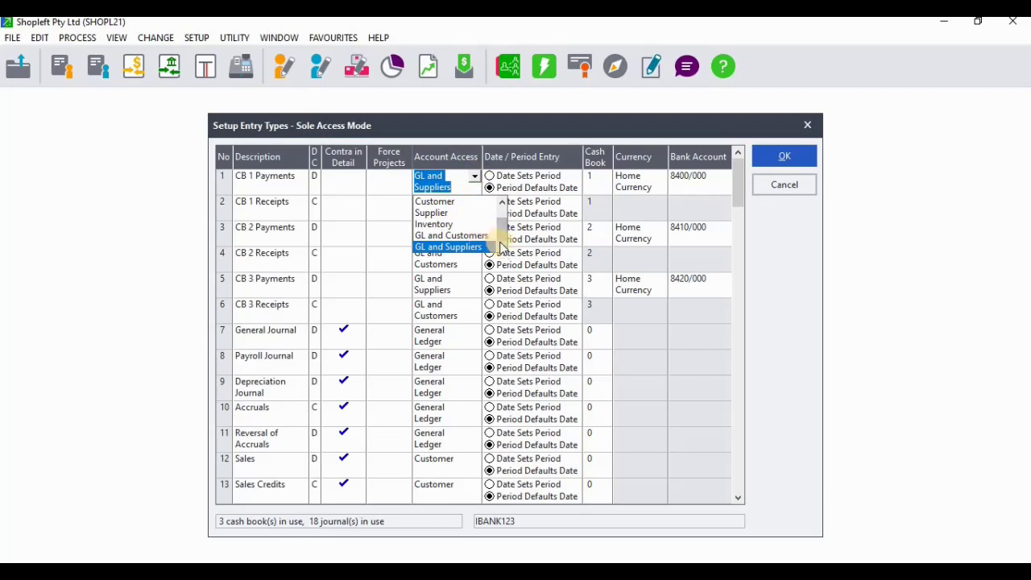
pyautogui.click(505, 230)
pyautogui.moveTo(506, 229); pyautogui.dragTo(502, 202)
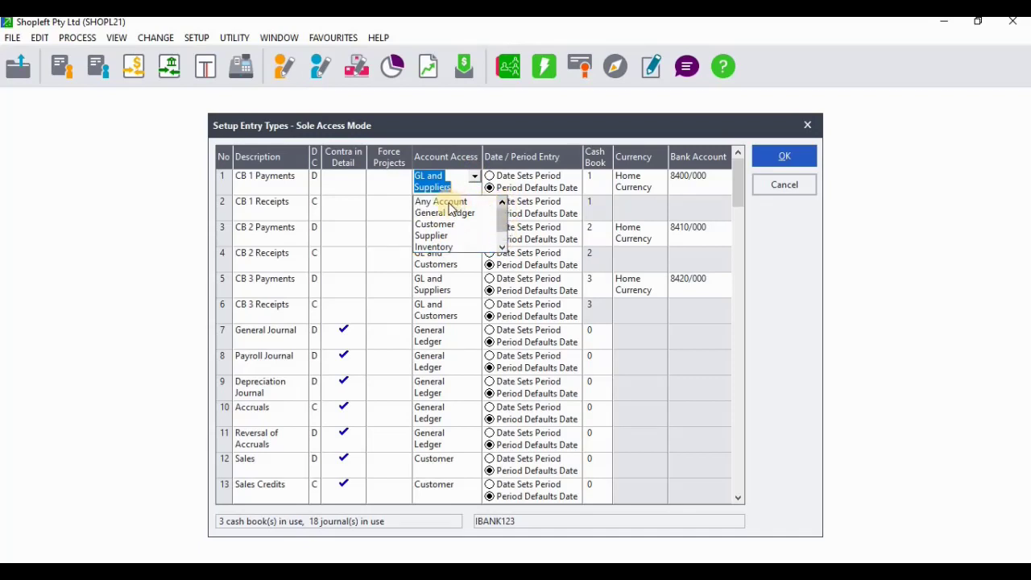
pyautogui.click(443, 202)
pyautogui.click(785, 155)
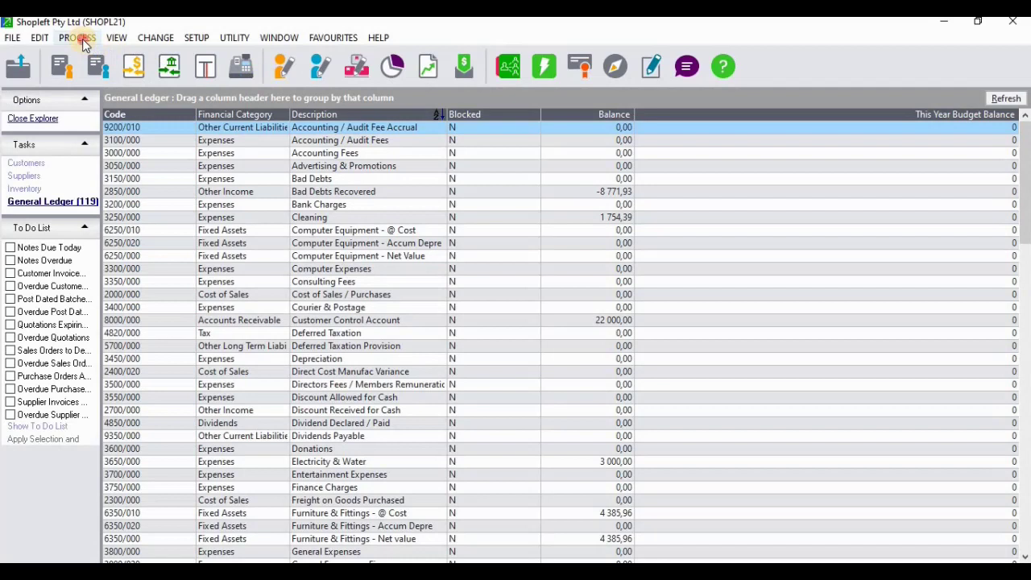
# Open the cash books for processing.
pyautogui.click(81, 39)
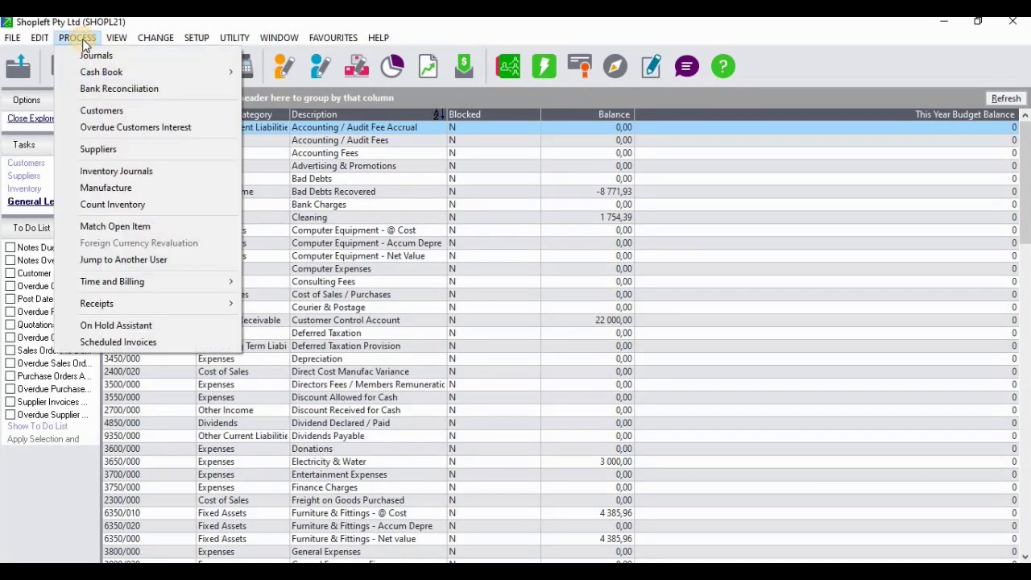
pyautogui.moveTo(114, 72)
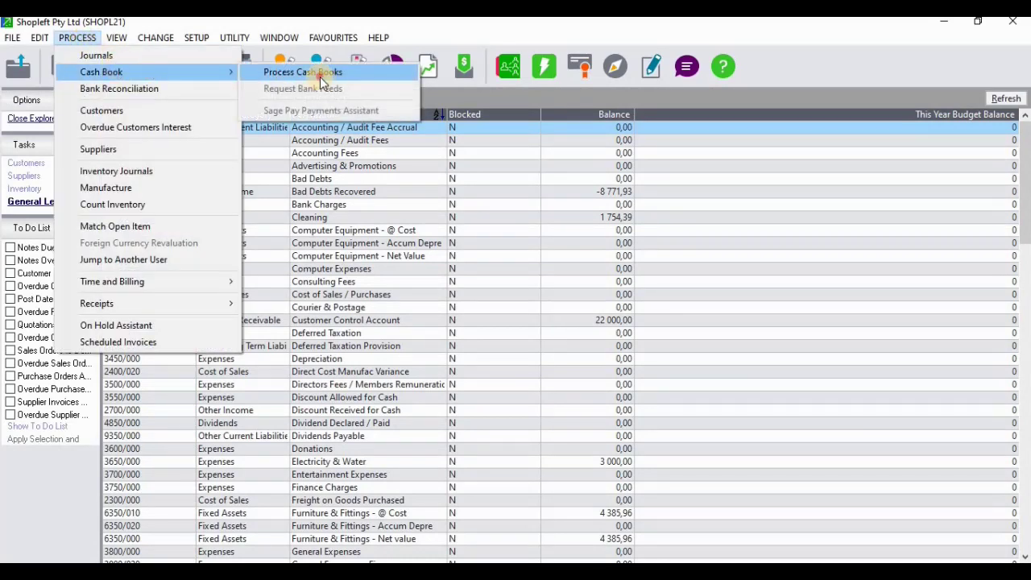
pyautogui.click(319, 73)
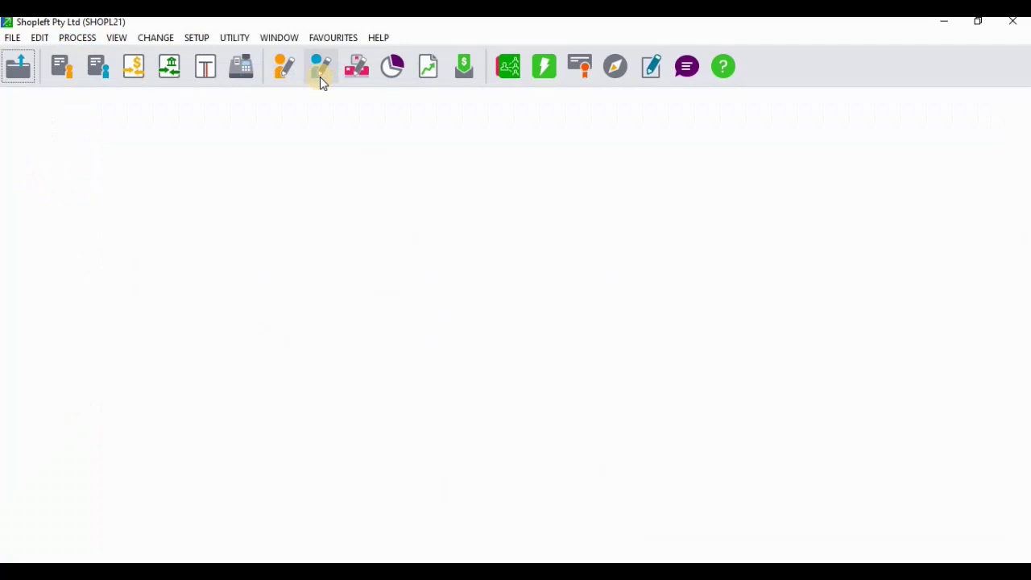
pyautogui.click(320, 69)
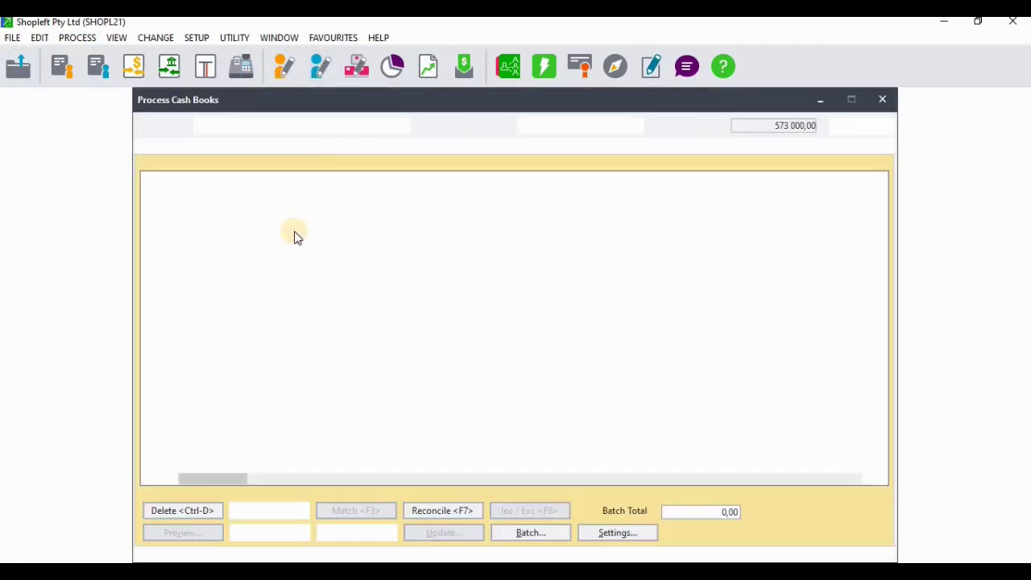
# Start a payment line in the IBANK123 cash book dated 28/02/2021, set it to type C and choose the customer being refunded.
pyautogui.click(203, 203)
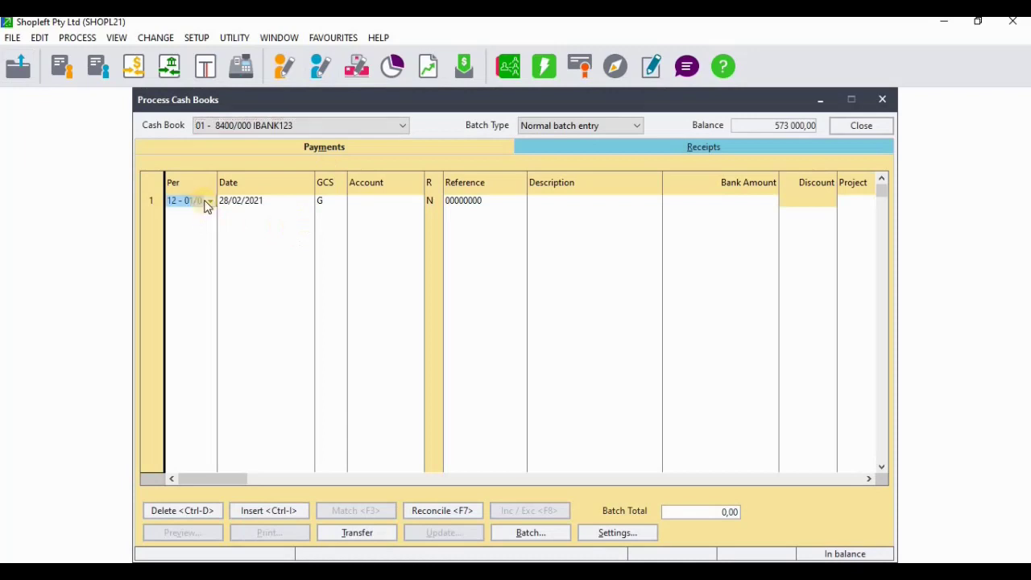
pyautogui.press('Tab')
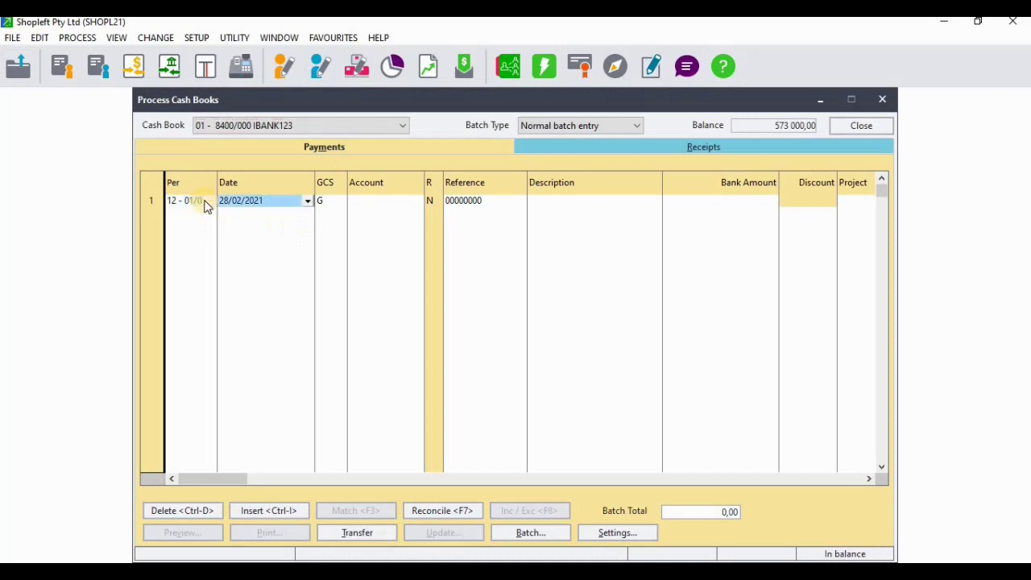
pyautogui.press('Tab')
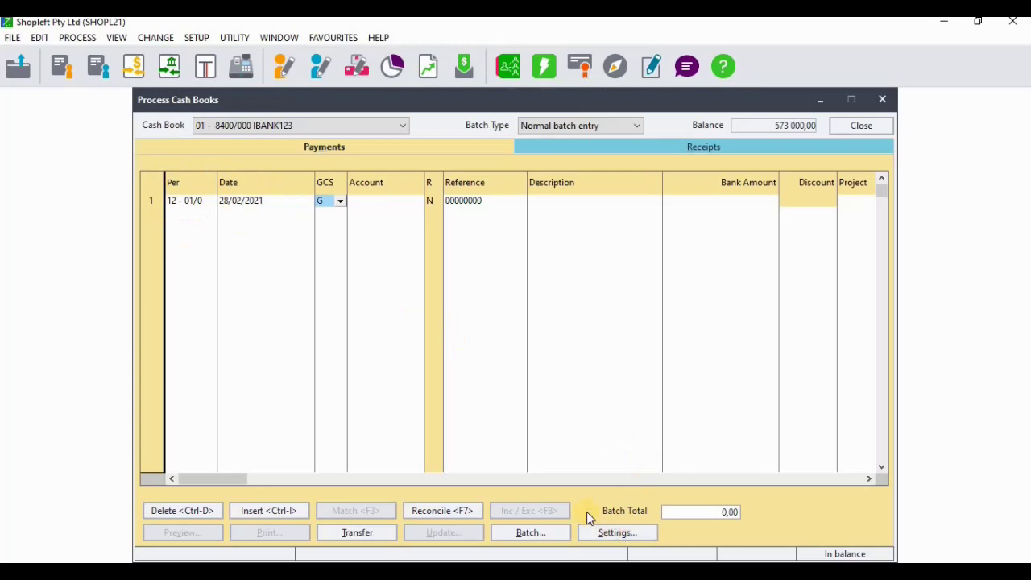
pyautogui.click(339, 203)
pyautogui.click(323, 225)
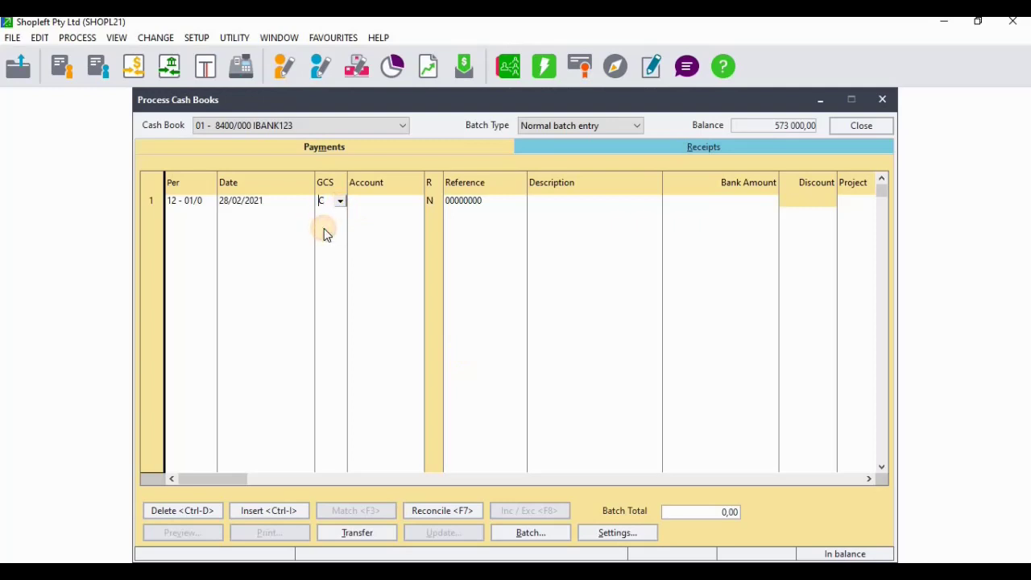
pyautogui.click(360, 205)
pyautogui.click(611, 348)
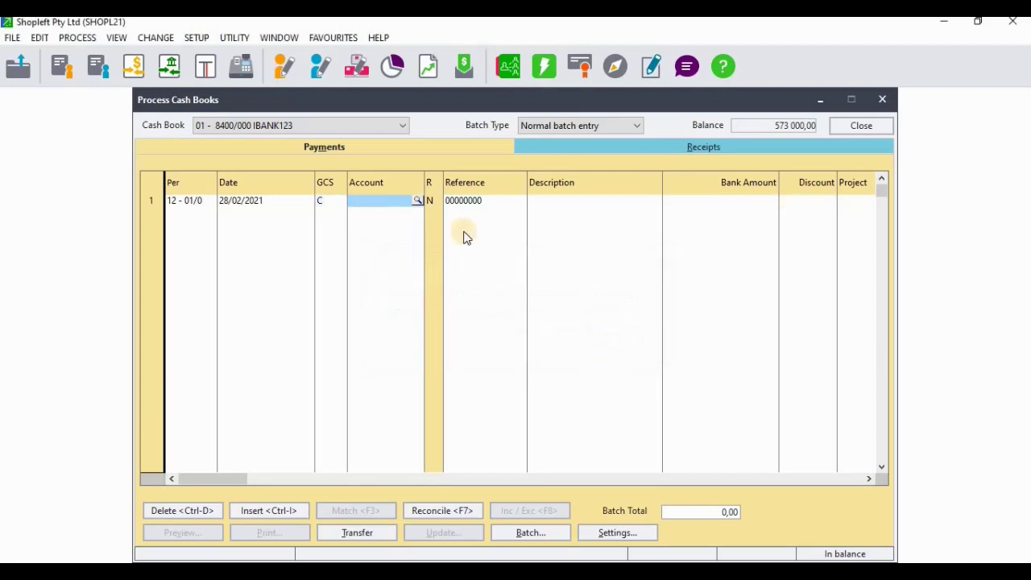
pyautogui.click(415, 201)
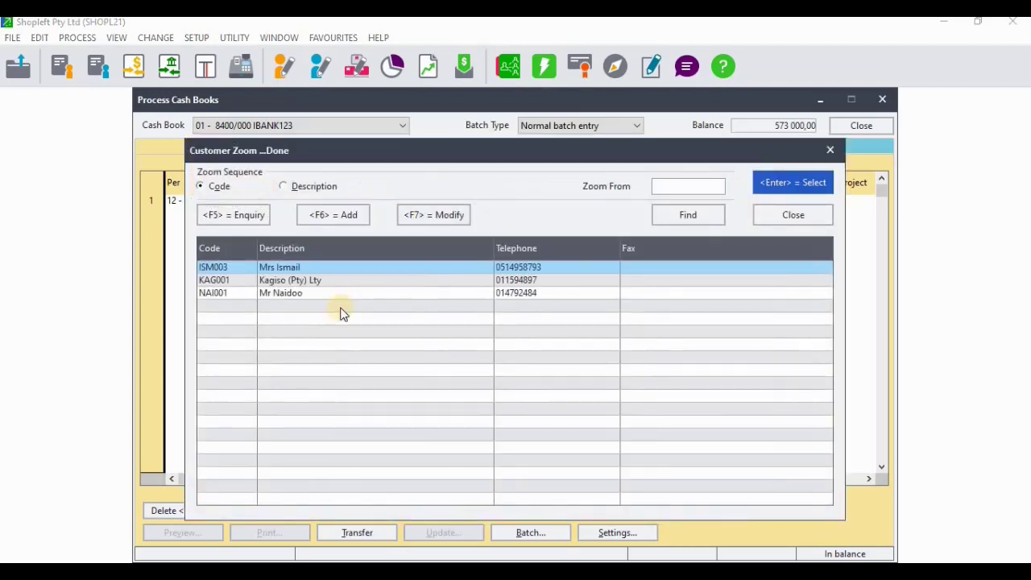
pyautogui.doubleClick(286, 293)
pyautogui.press('Tab')
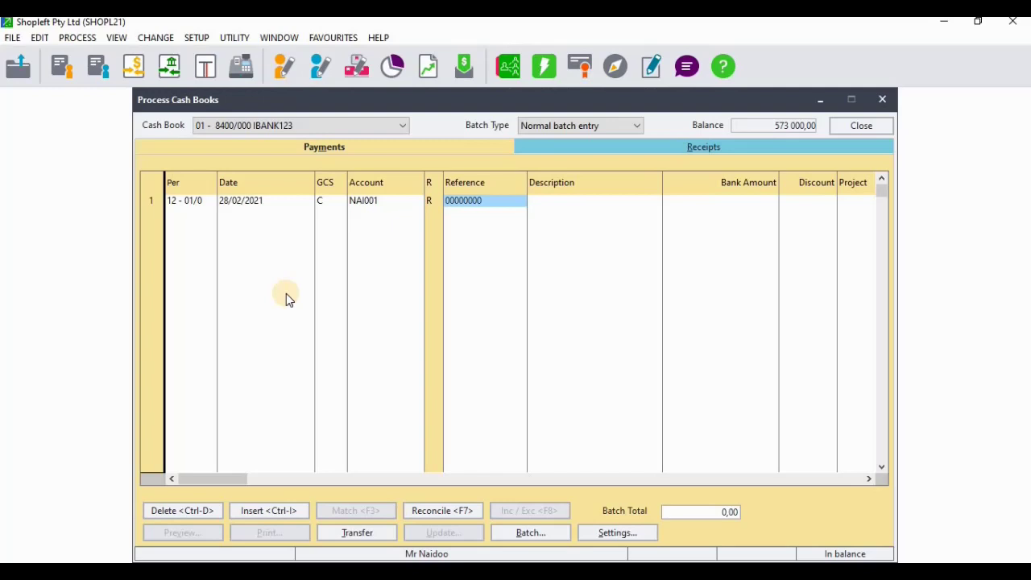
# Complete the refund line with reference CHQ12, description "Refund for excess receipt" and a bank amount of 5000.
pyautogui.write('CH')
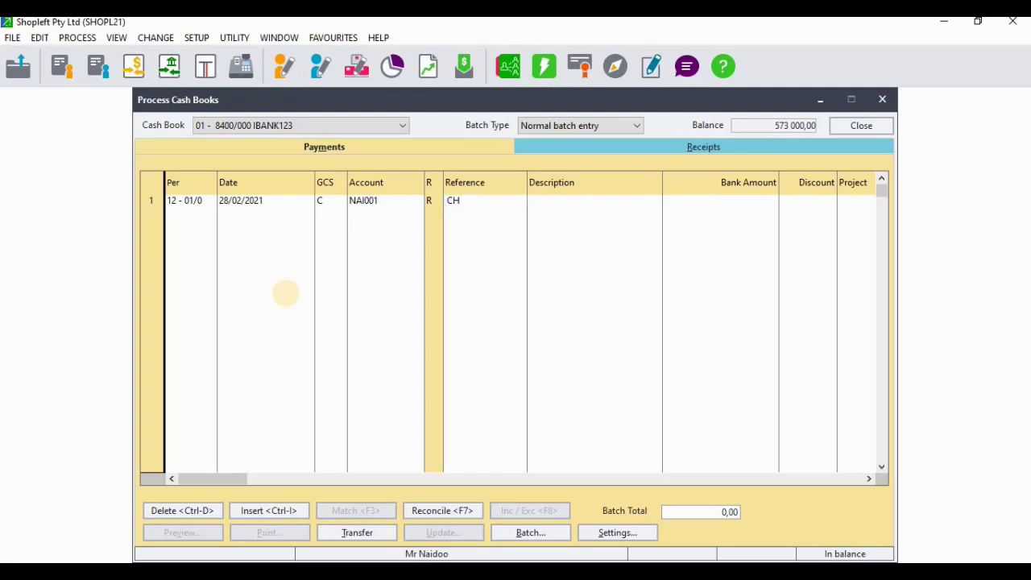
pyautogui.write('Q12')
pyautogui.press('Tab')
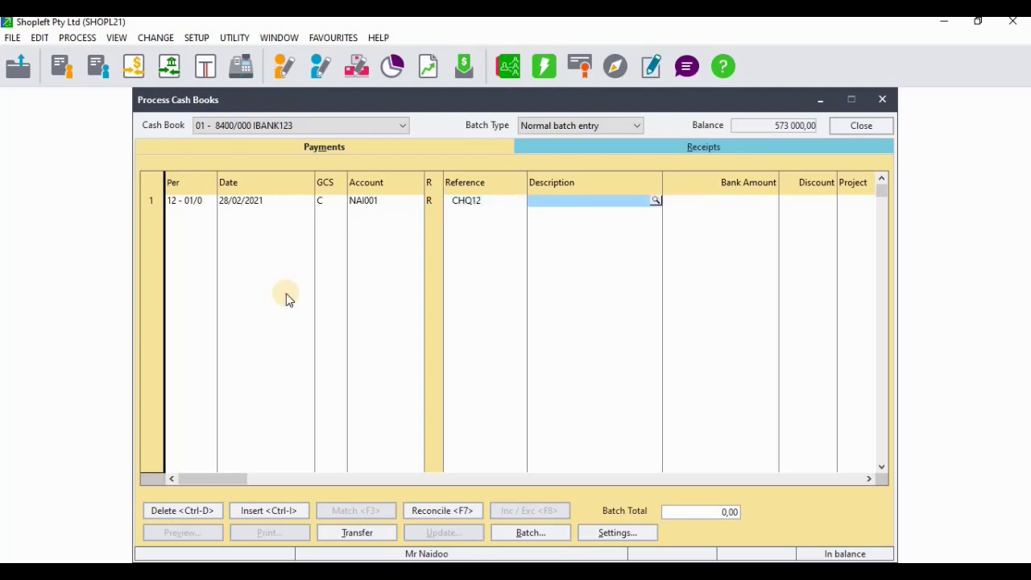
pyautogui.write('R')
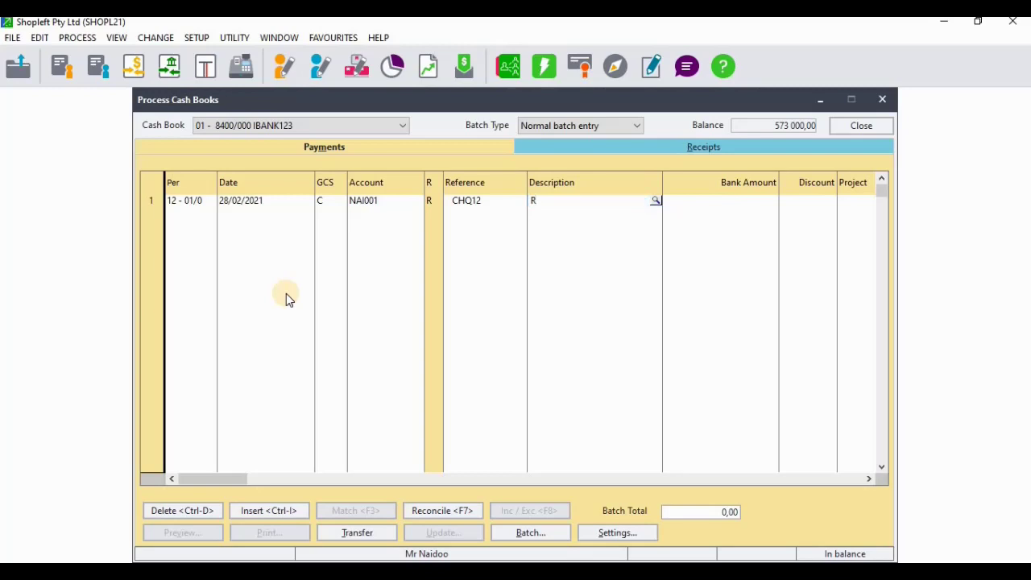
pyautogui.write('efund for excess receipt')
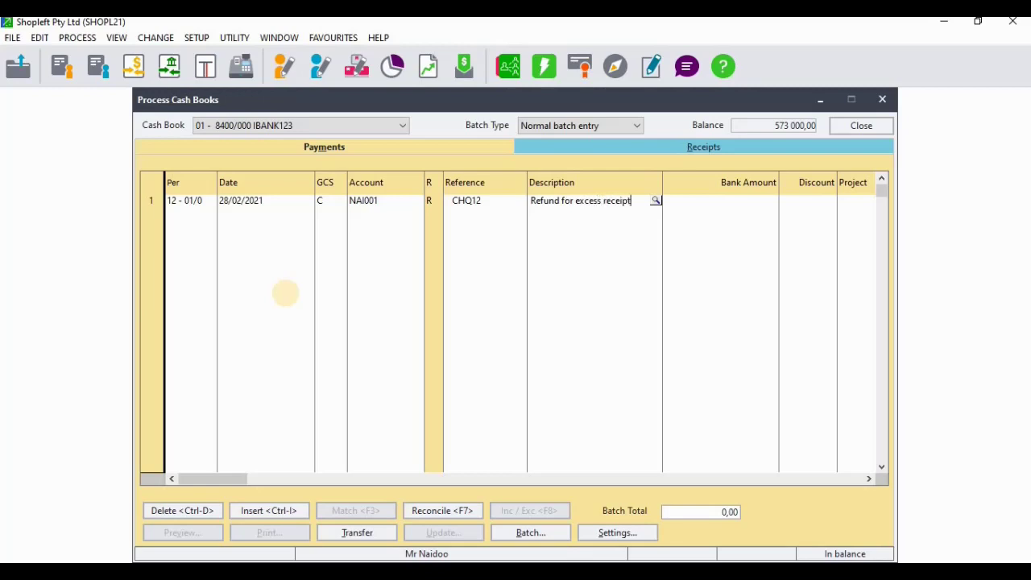
pyautogui.press('Tab')
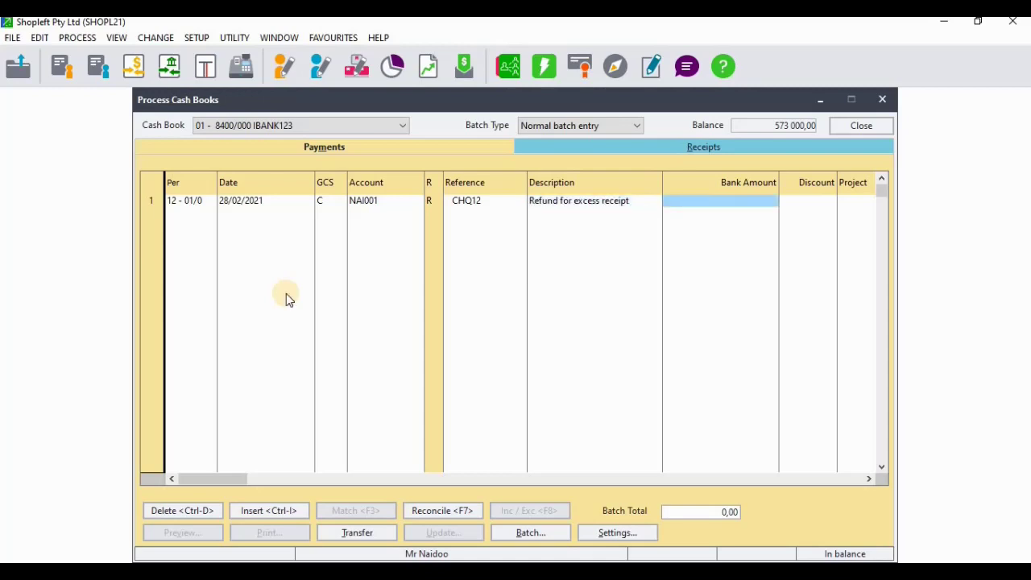
pyautogui.write('5000')
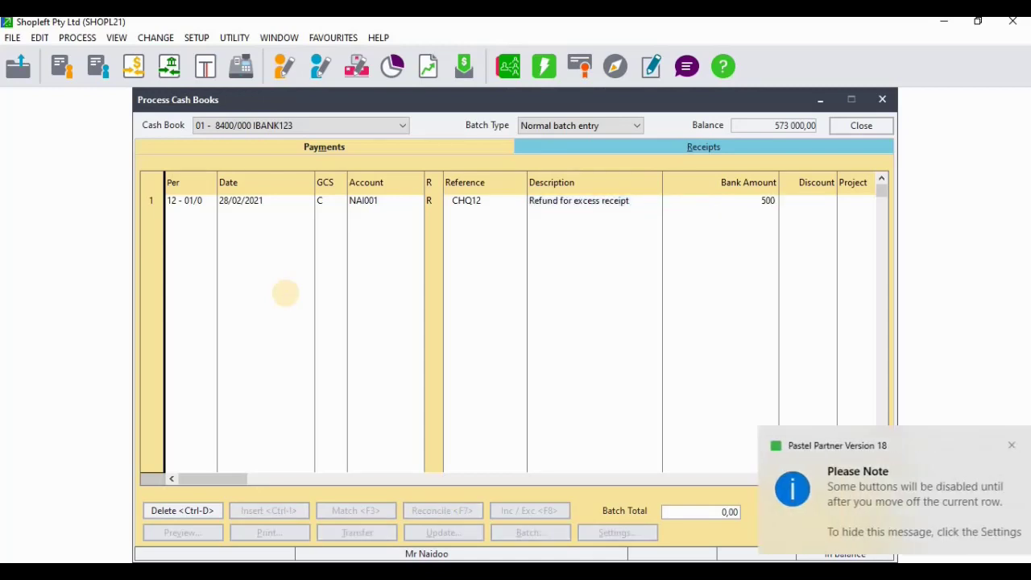
pyautogui.press('Tab')
pyautogui.press('Tab')
pyautogui.press('Tab')
pyautogui.press('Tab')
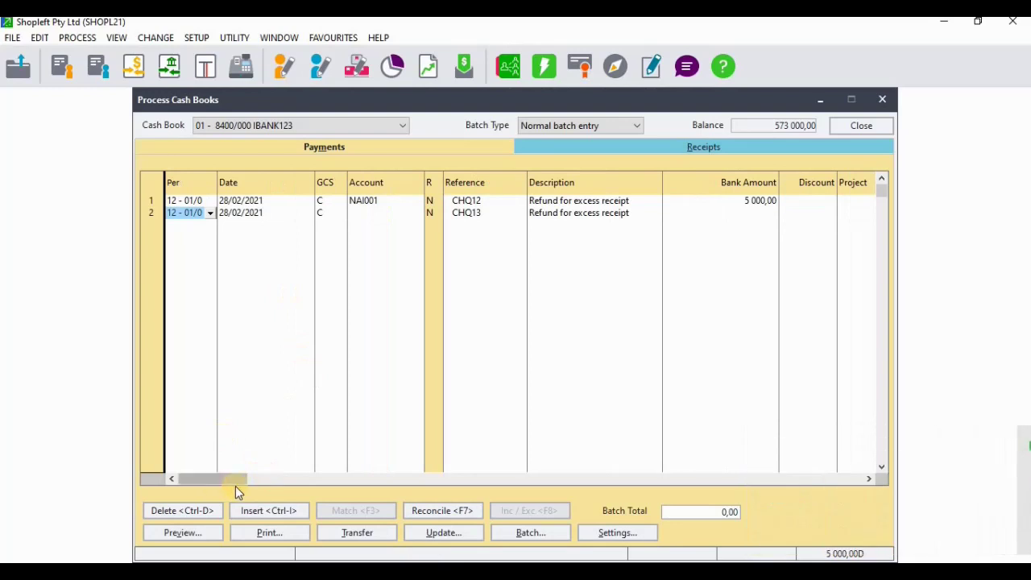
# Update only the payments batch without a backup or printing, and close the cash book.
pyautogui.click(436, 532)
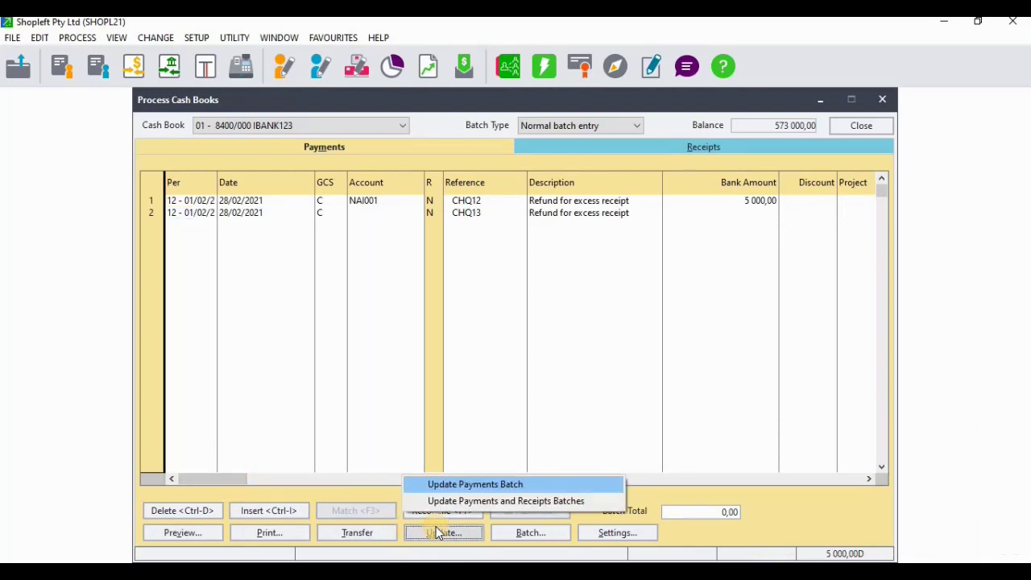
pyautogui.click(466, 484)
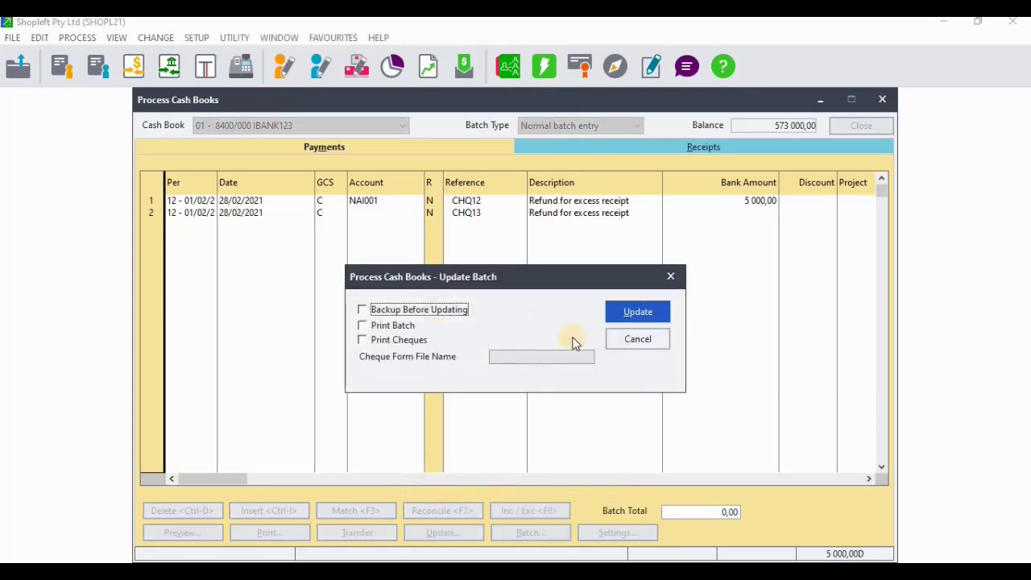
pyautogui.click(616, 319)
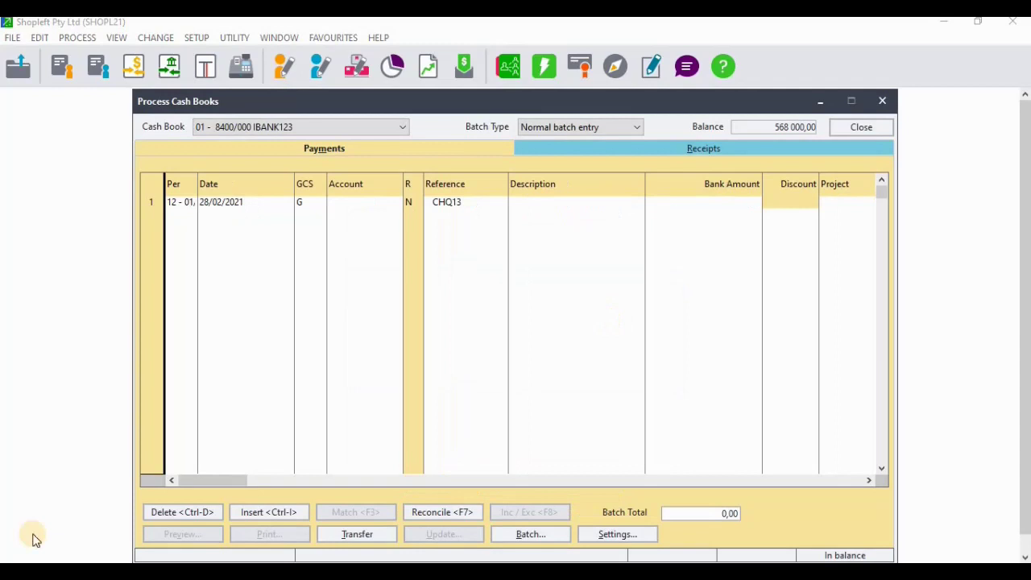
pyautogui.click(859, 127)
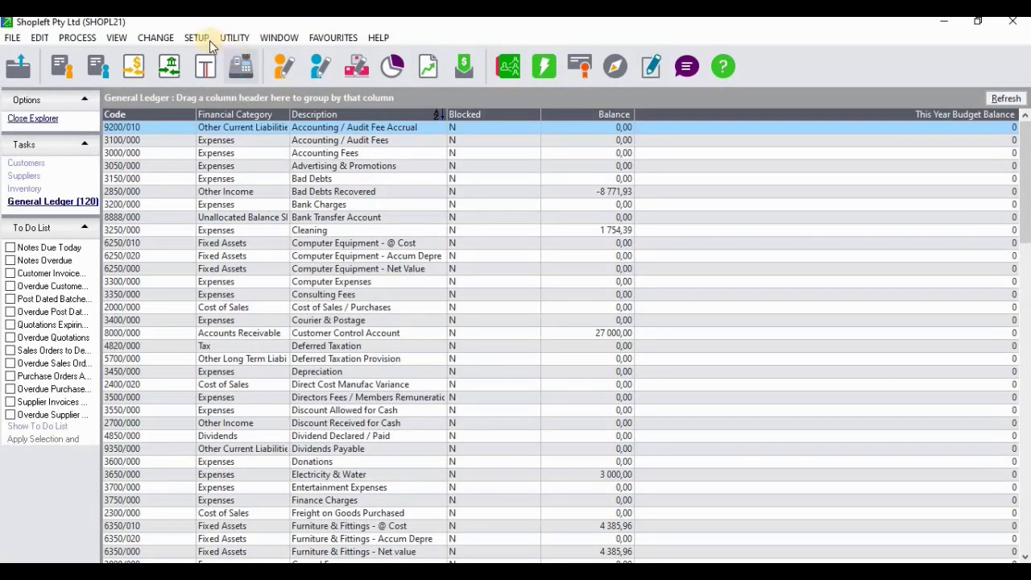
# Open the company parameters by entering the access password and show the document number and cash book settings.
pyautogui.click(197, 38)
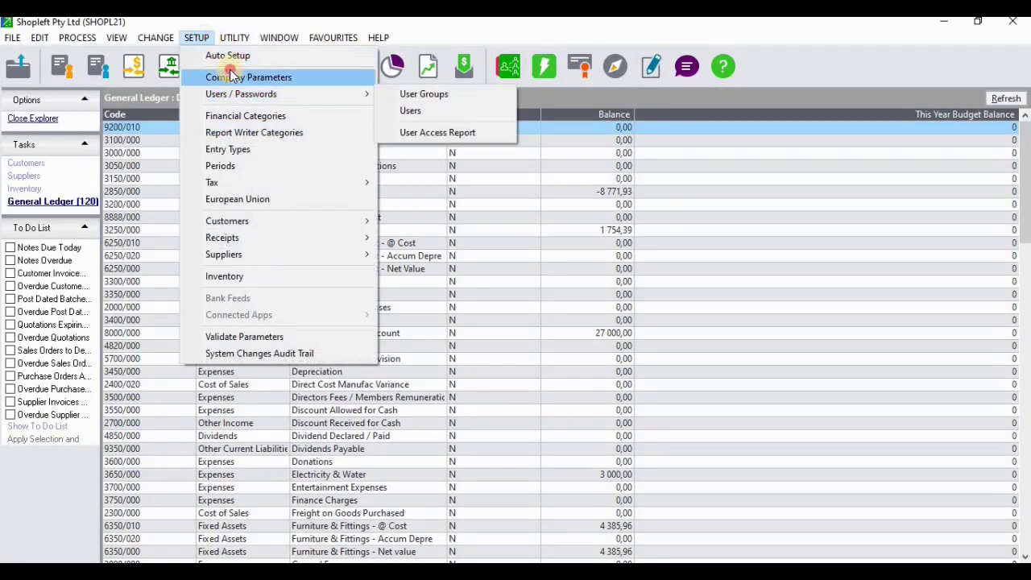
pyautogui.click(232, 77)
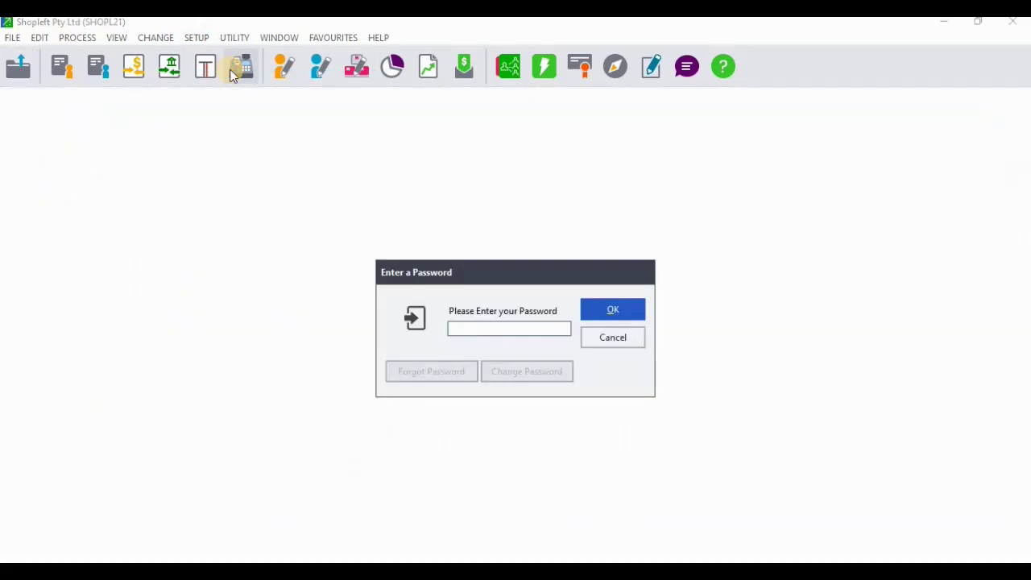
pyautogui.write('****')
pyautogui.click(610, 307)
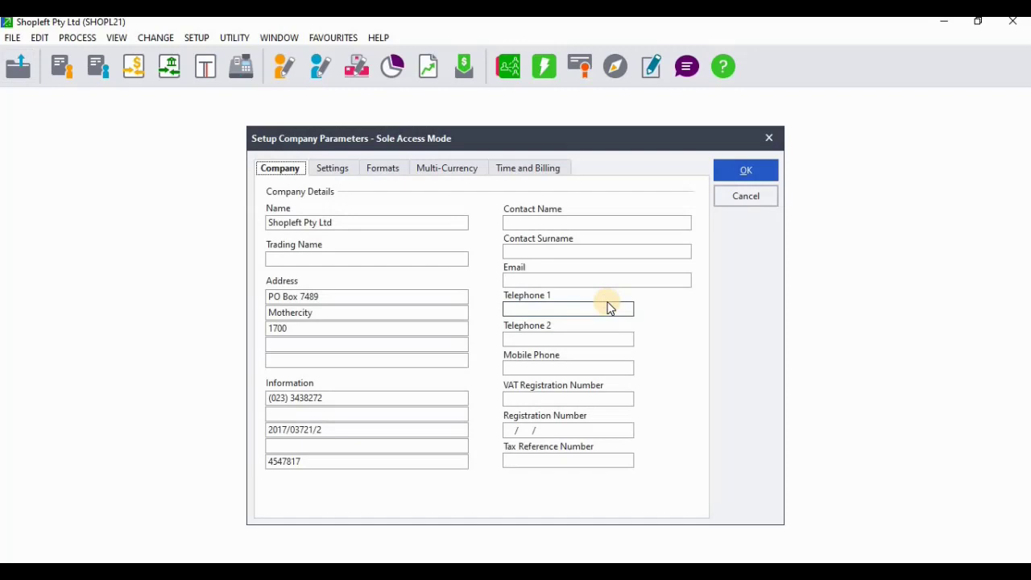
pyautogui.click(350, 172)
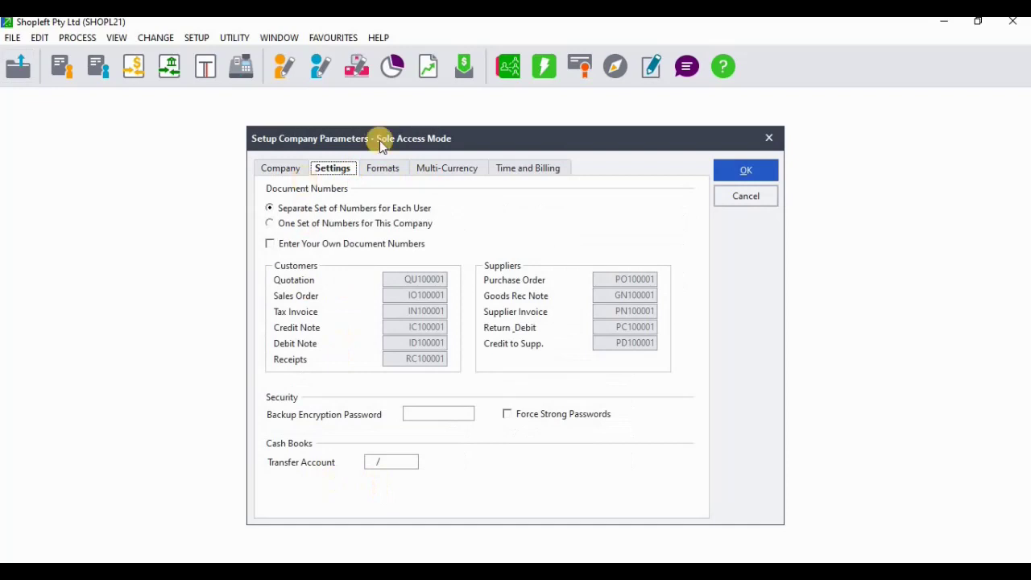
# Try to save Bank Transfer Account 8888/000 as the cash books' transfer account.
pyautogui.click(397, 464)
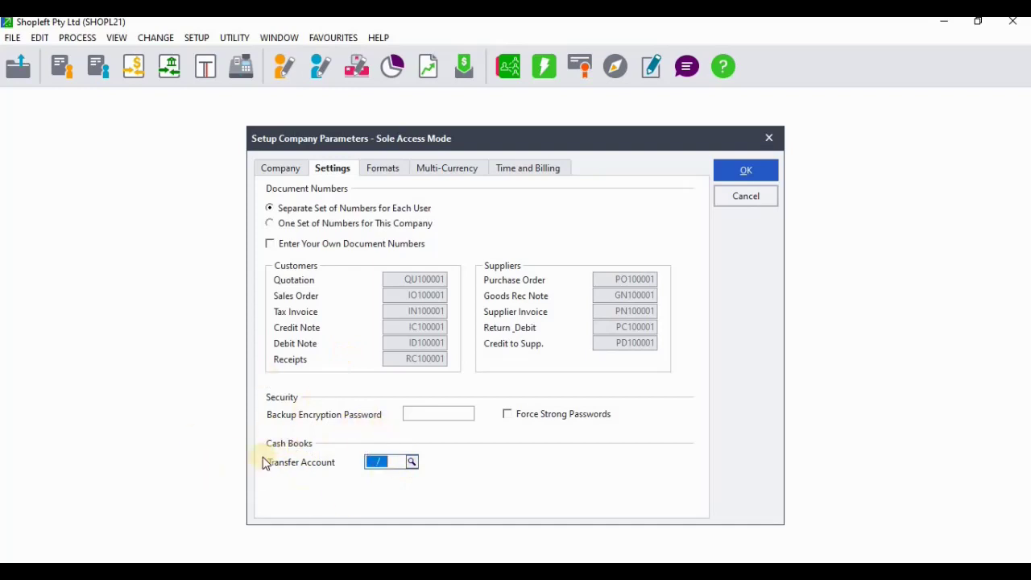
pyautogui.click(411, 461)
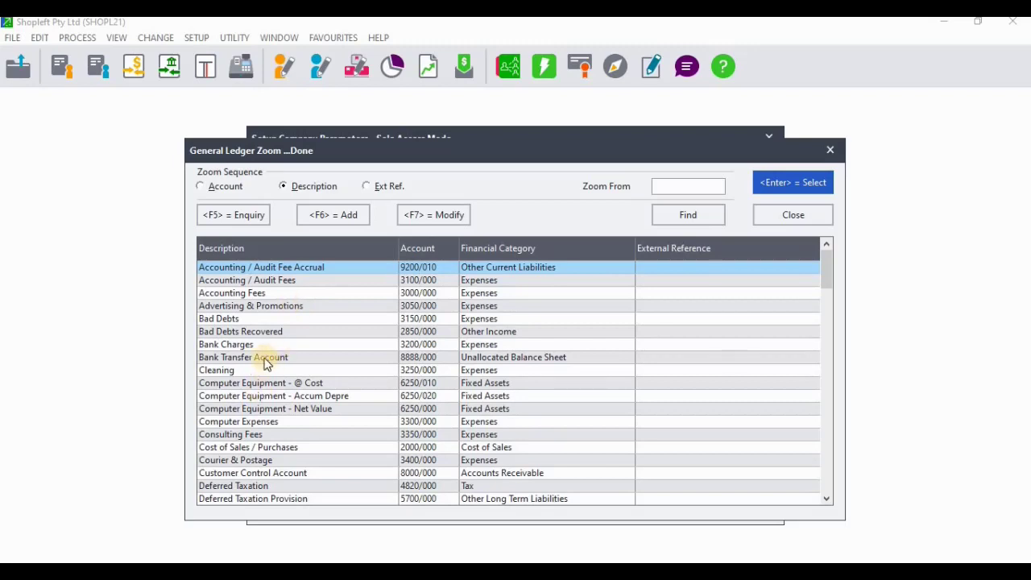
pyautogui.press('Escape')
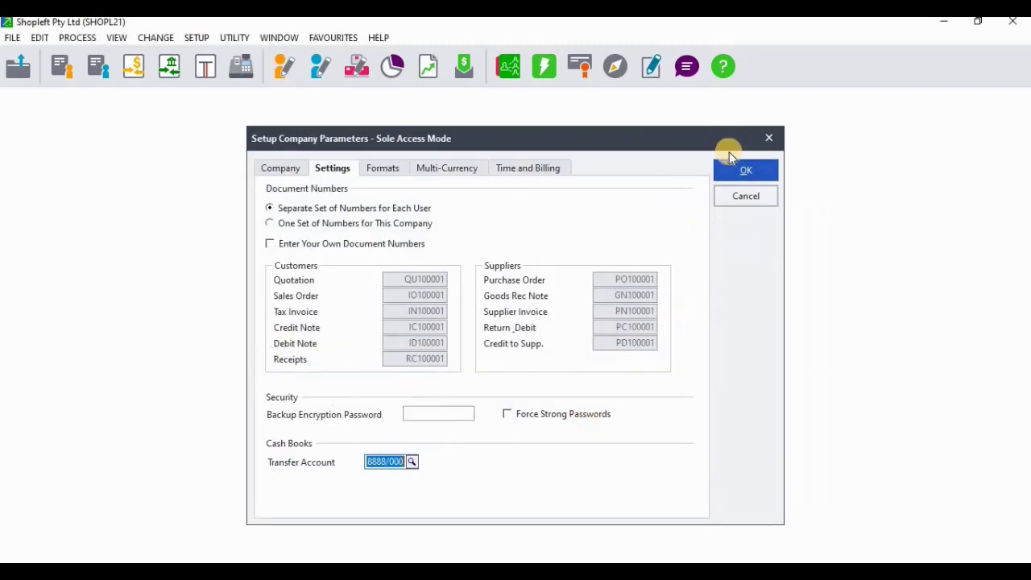
pyautogui.click(728, 166)
pyautogui.click(635, 362)
pyautogui.click(758, 170)
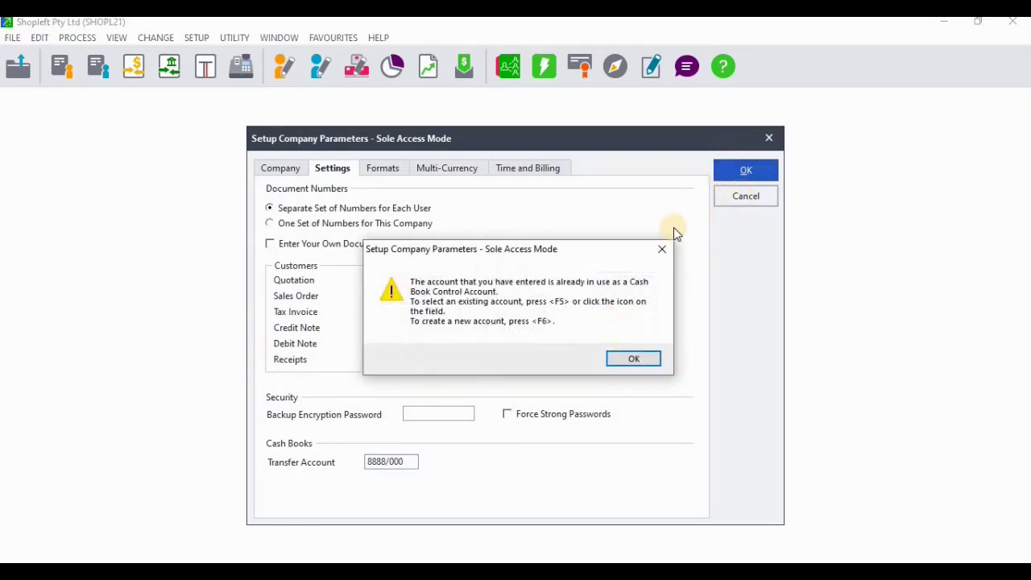
pyautogui.click(661, 249)
pyautogui.click(747, 197)
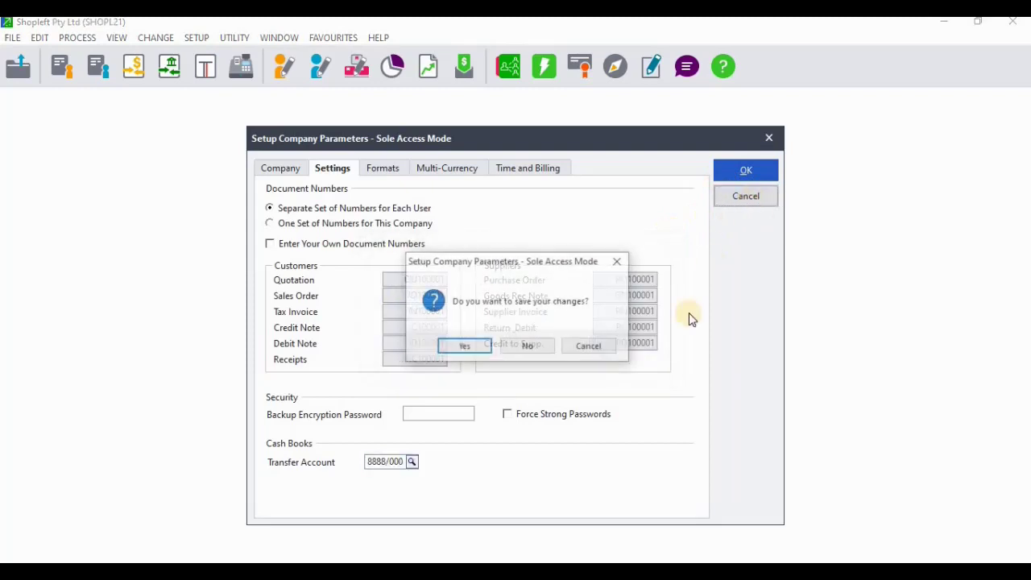
pyautogui.click(472, 346)
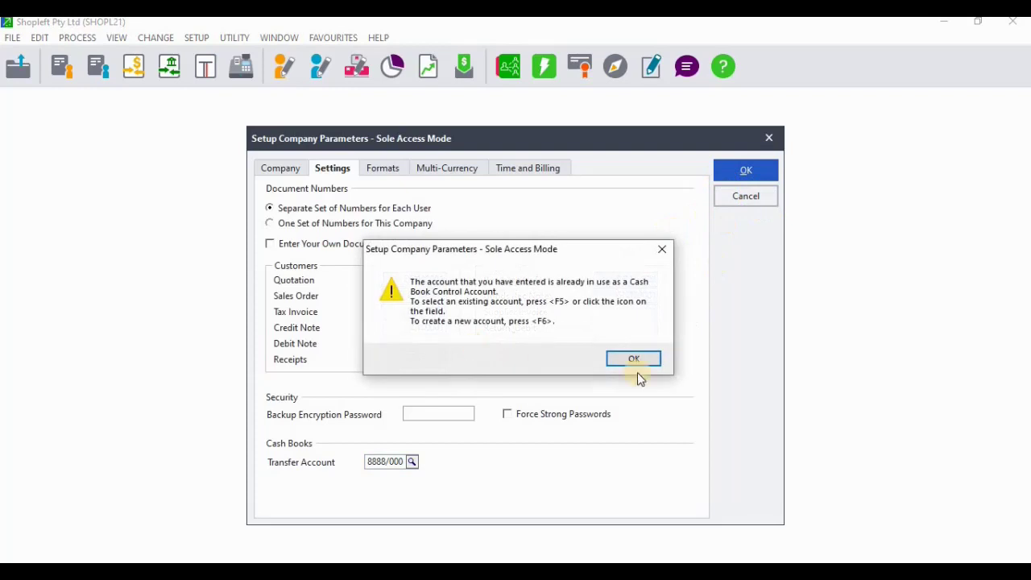
pyautogui.click(632, 360)
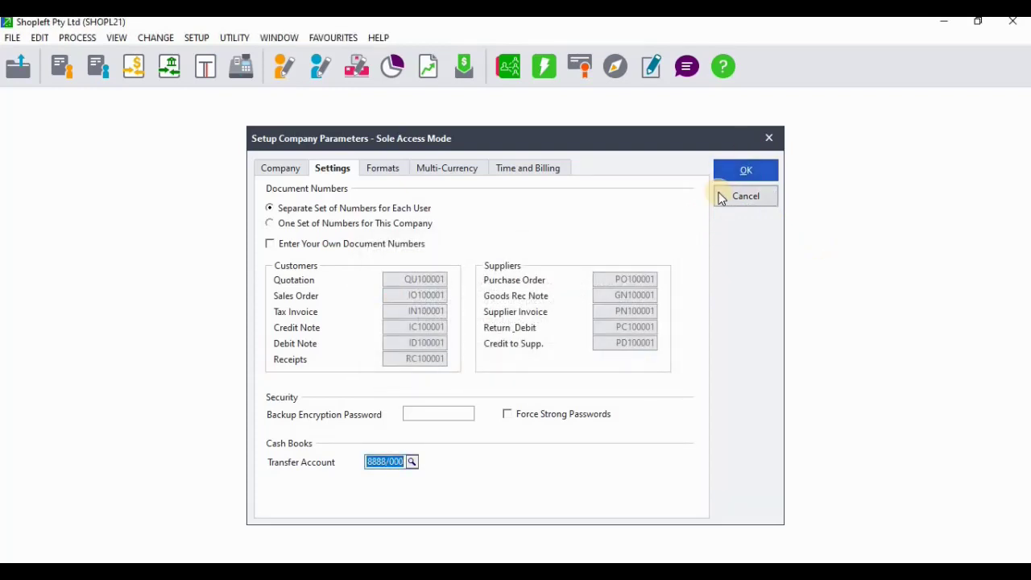
# Set the cash books' transfer account to 9200/010, Accounting / Audit Fee Accrual, and save the company parameters.
pyautogui.click(411, 461)
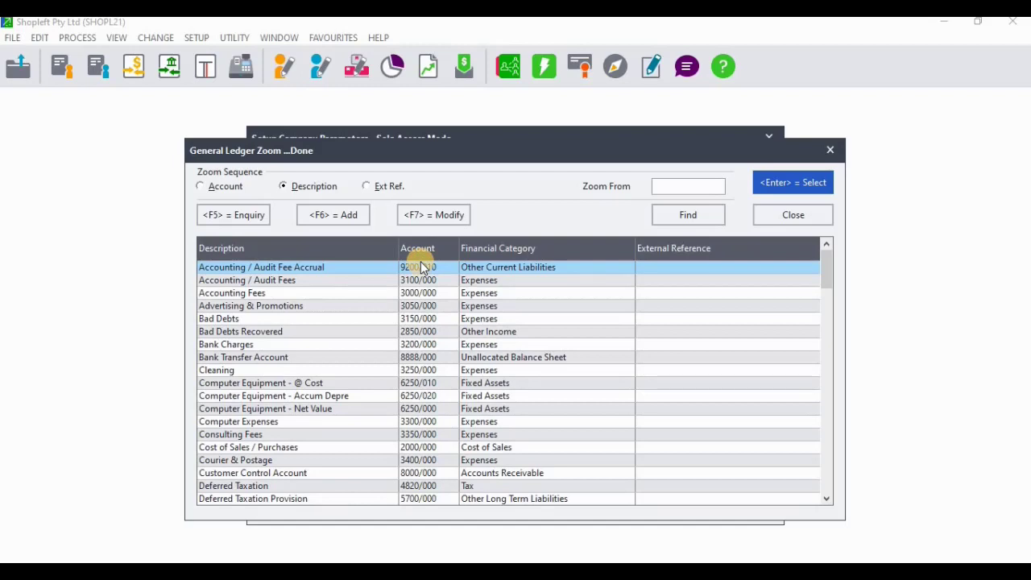
pyautogui.click(790, 185)
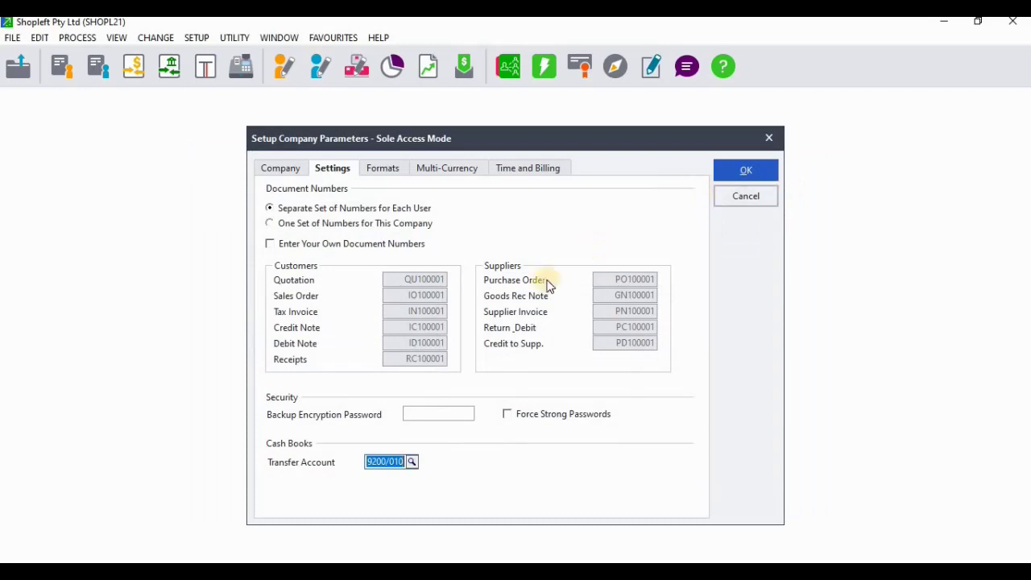
pyautogui.click(745, 199)
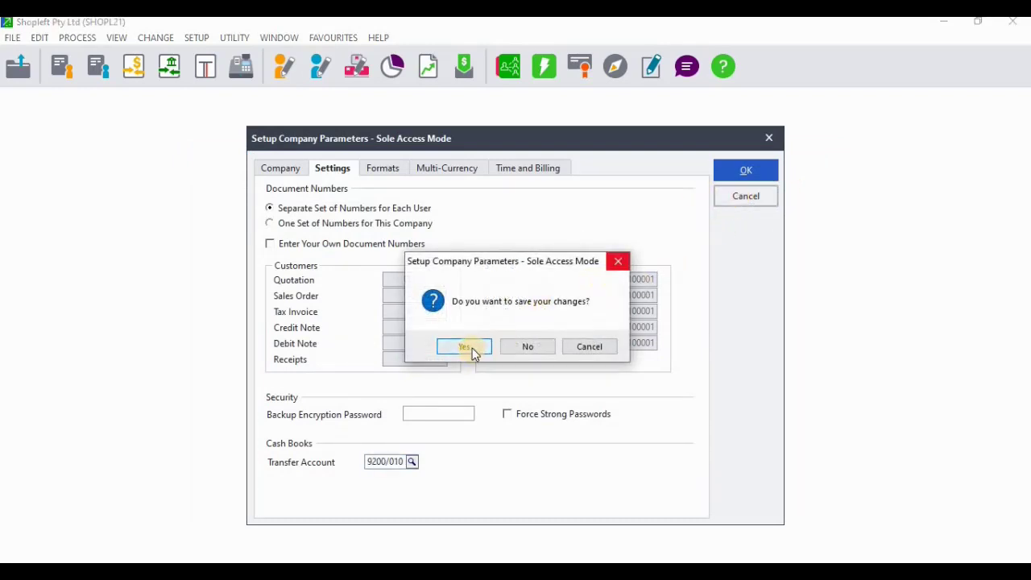
pyautogui.click(472, 347)
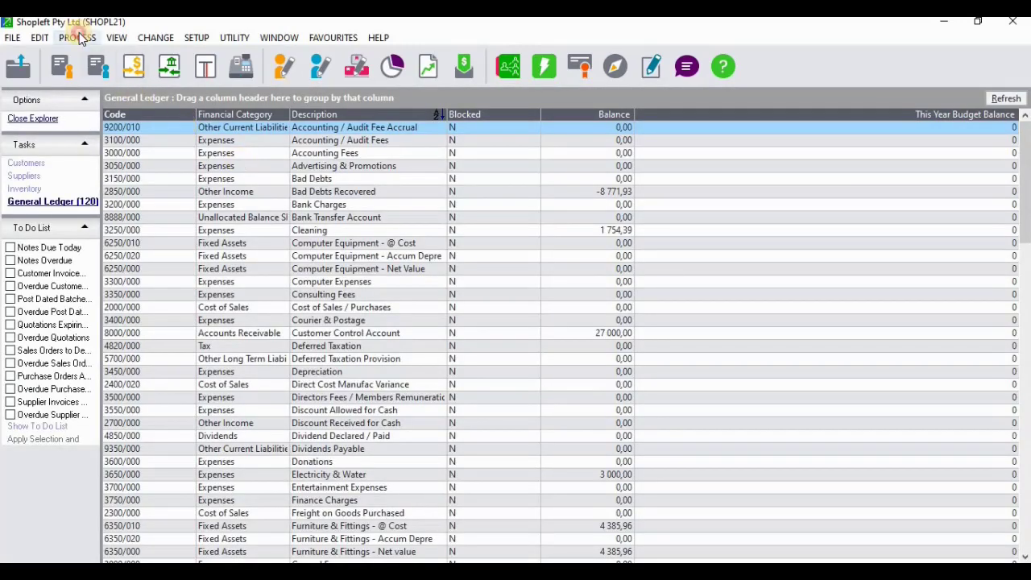
# Open the cash books for processing and start a cash book transfer from IBANK123.
pyautogui.click(77, 38)
pyautogui.moveTo(194, 72)
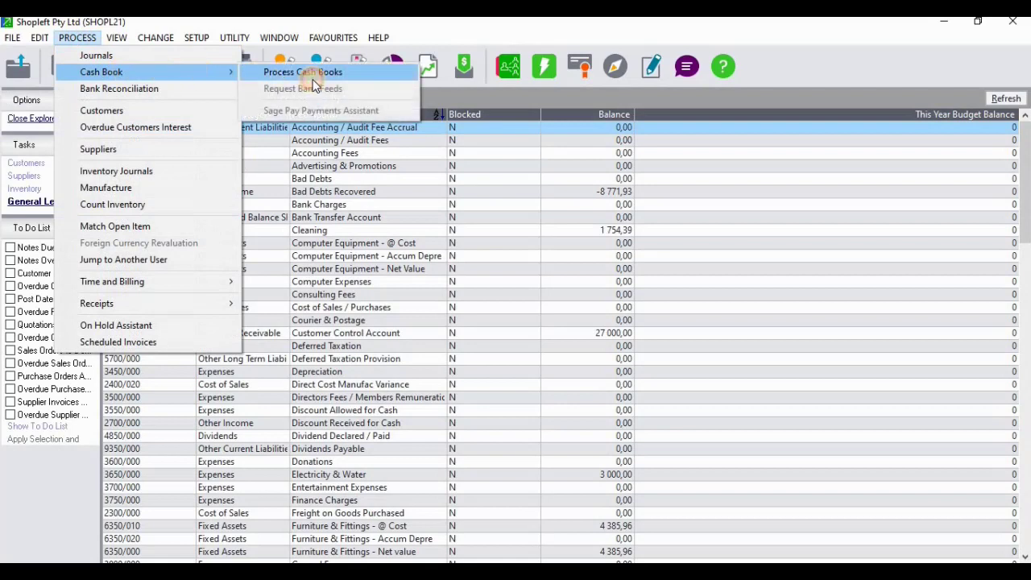
pyautogui.click(313, 74)
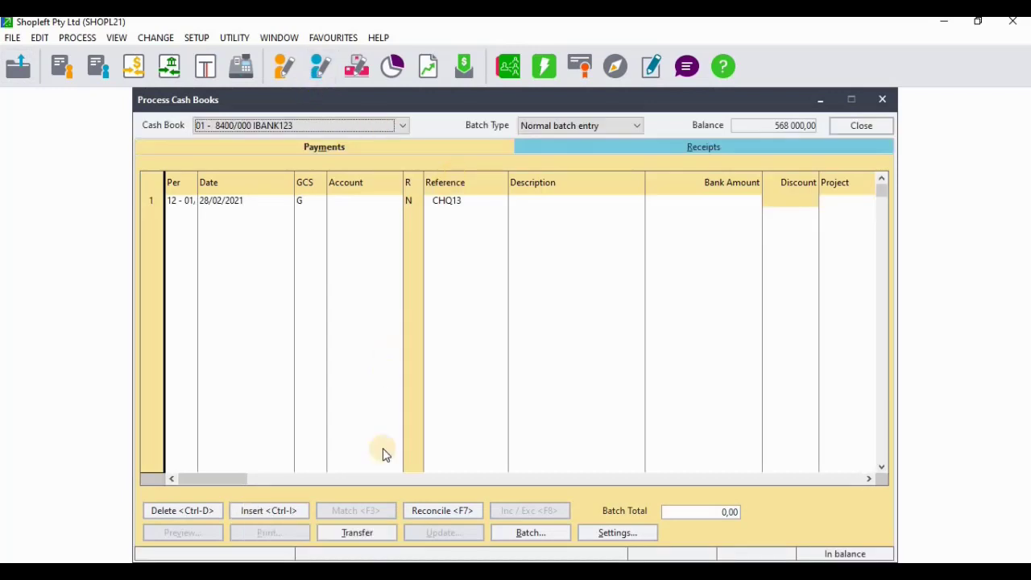
pyautogui.click(361, 535)
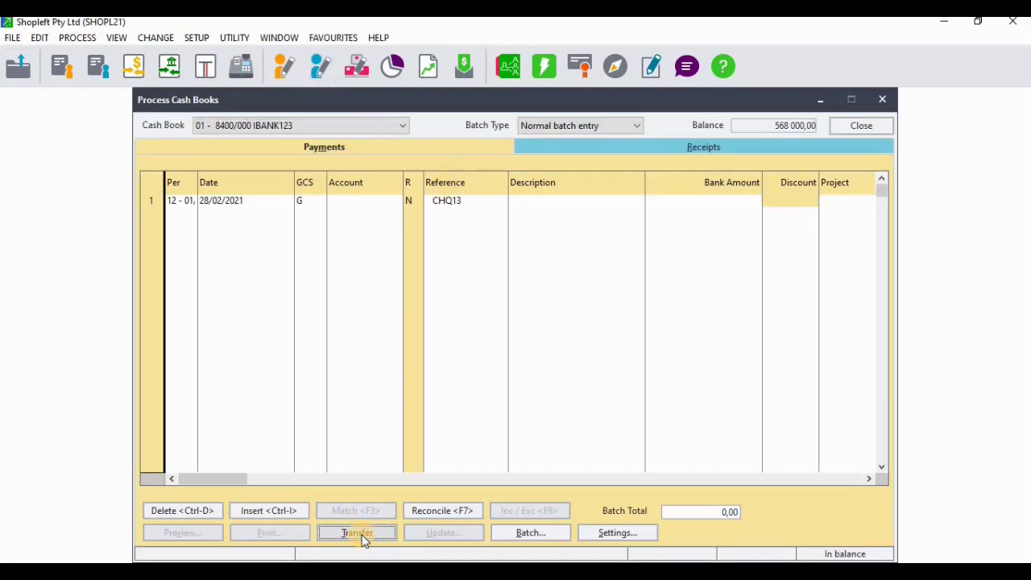
pyautogui.click(361, 536)
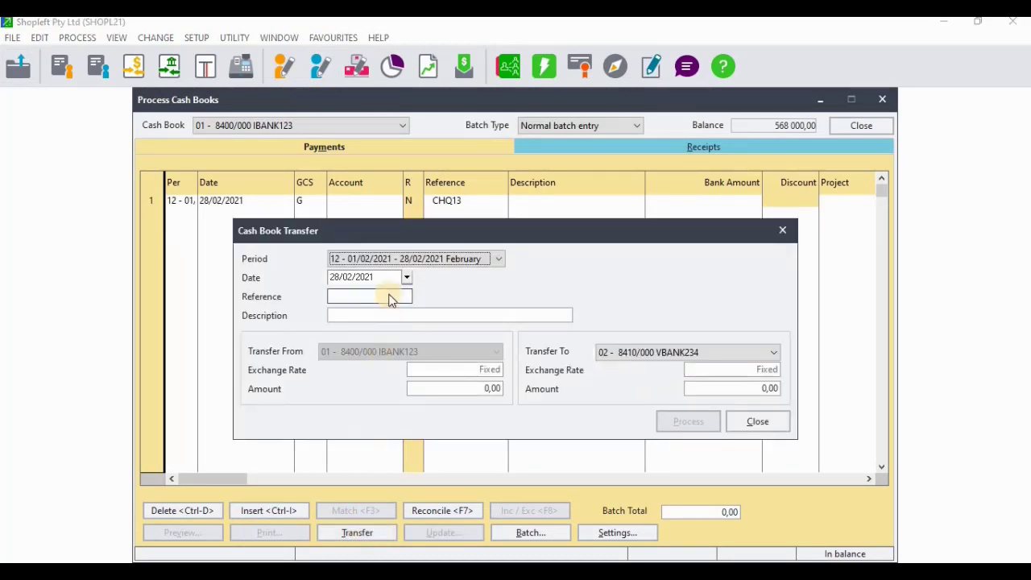
pyautogui.click(456, 264)
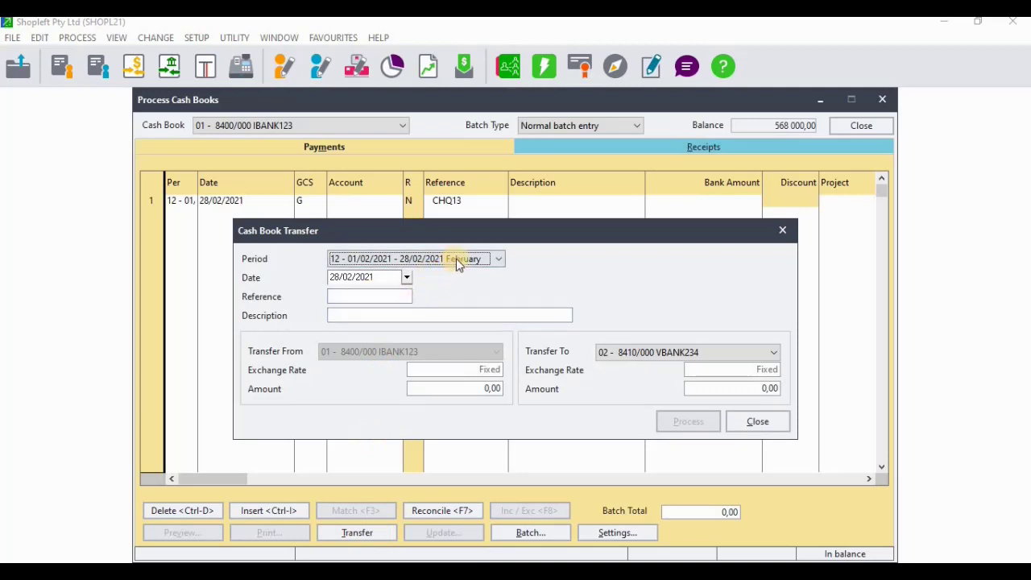
pyautogui.click(457, 264)
pyautogui.click(376, 262)
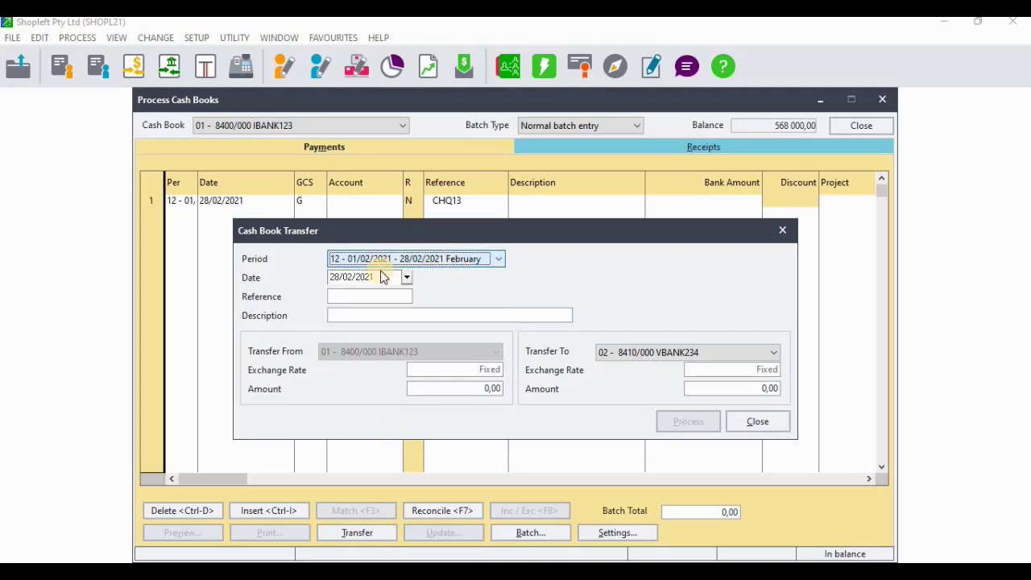
pyautogui.click(476, 259)
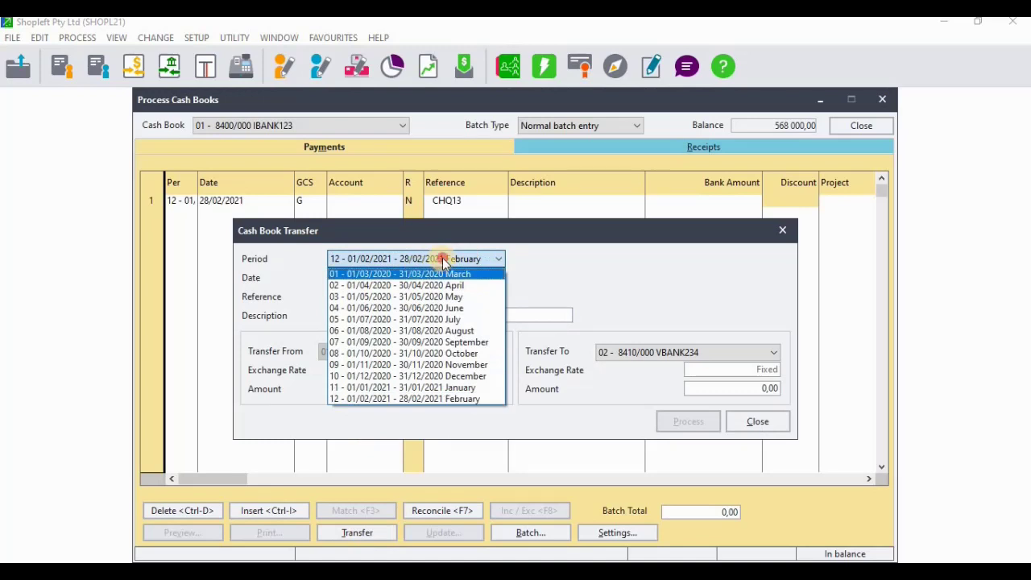
pyautogui.click(442, 262)
pyautogui.click(404, 277)
pyautogui.click(403, 277)
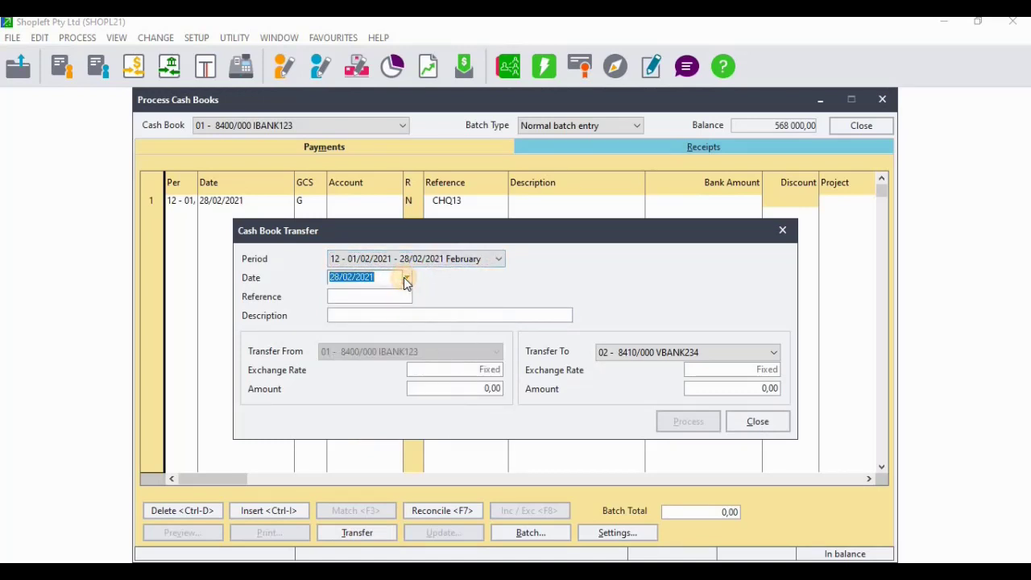
# Give the transfer the reference CHQ14 and the description "BankTransfer".
pyautogui.click(390, 295)
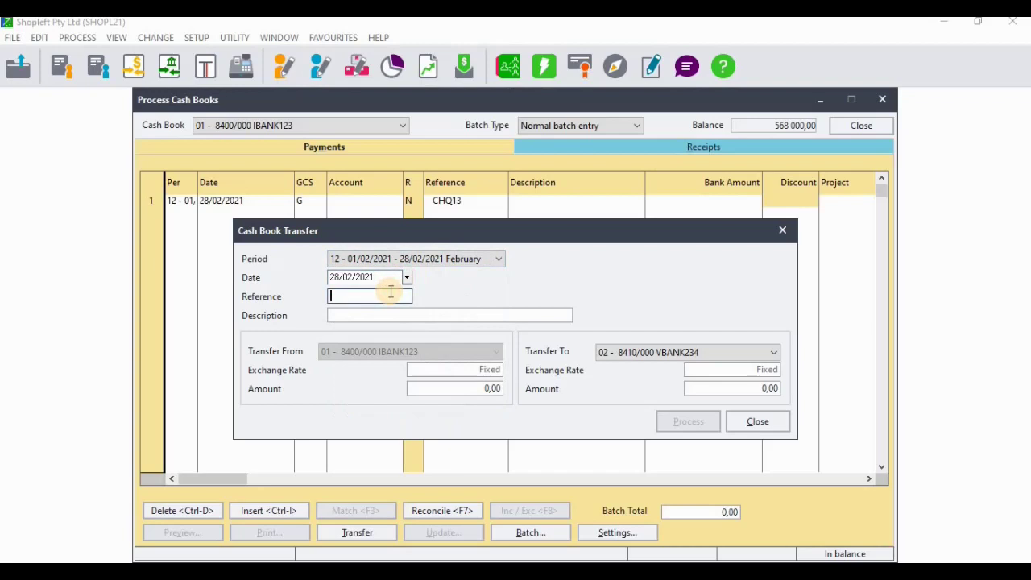
pyautogui.write('CHQ14')
pyautogui.click(379, 319)
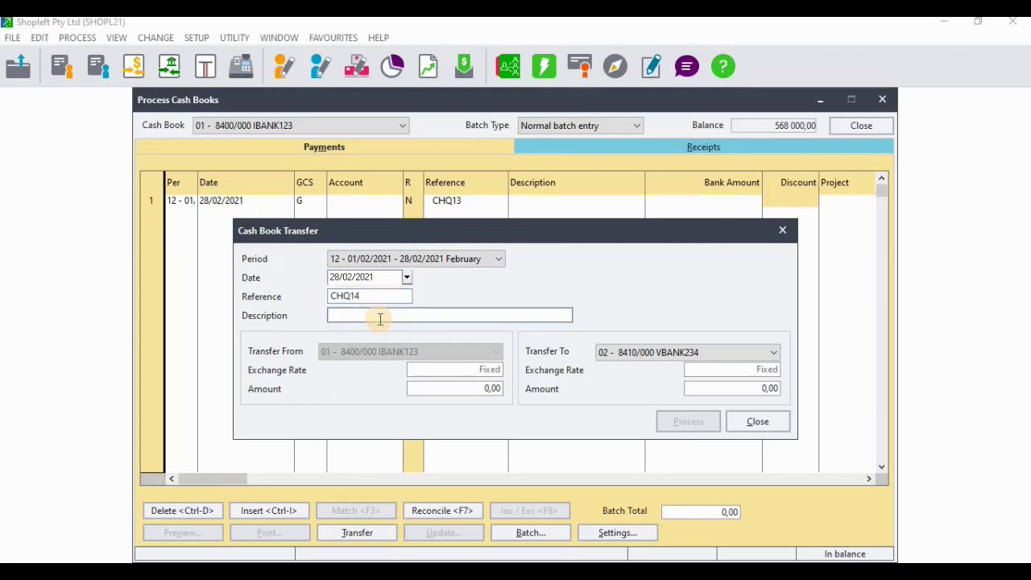
pyautogui.write('Bank T')
pyautogui.press('BackSpace')
pyautogui.press('BackSpace')
pyautogui.write('Transfer')
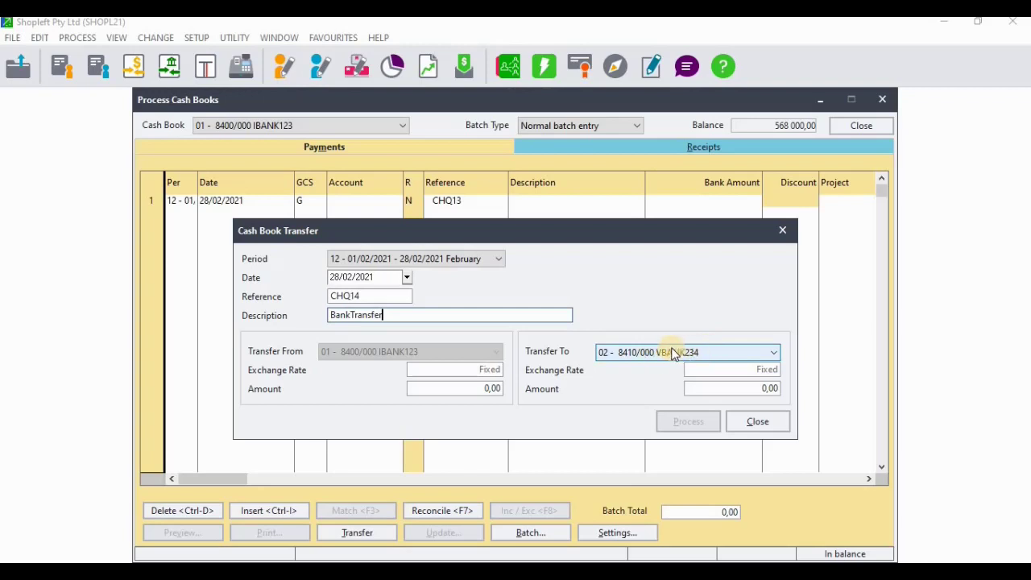
# Process a transfer of 10000 from IBANK123 to VBANK234 and close the transfer form.
pyautogui.click(714, 390)
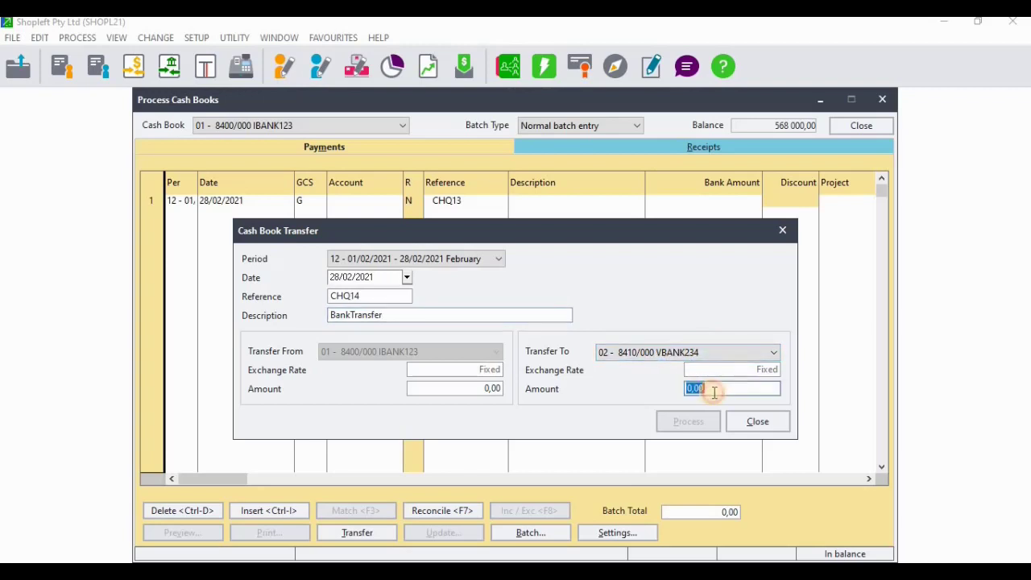
pyautogui.click(483, 388)
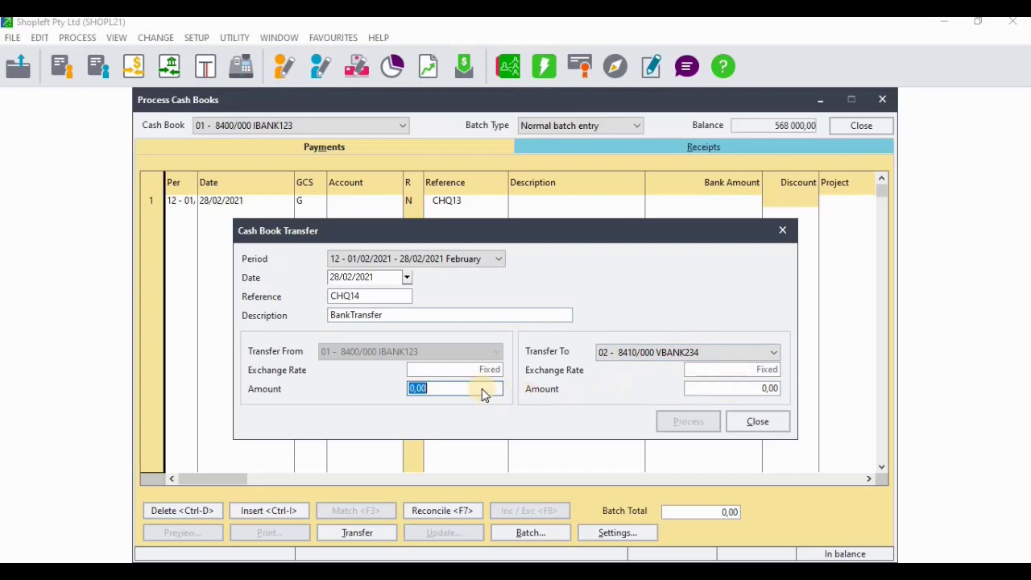
pyautogui.write('10000')
pyautogui.click(688, 426)
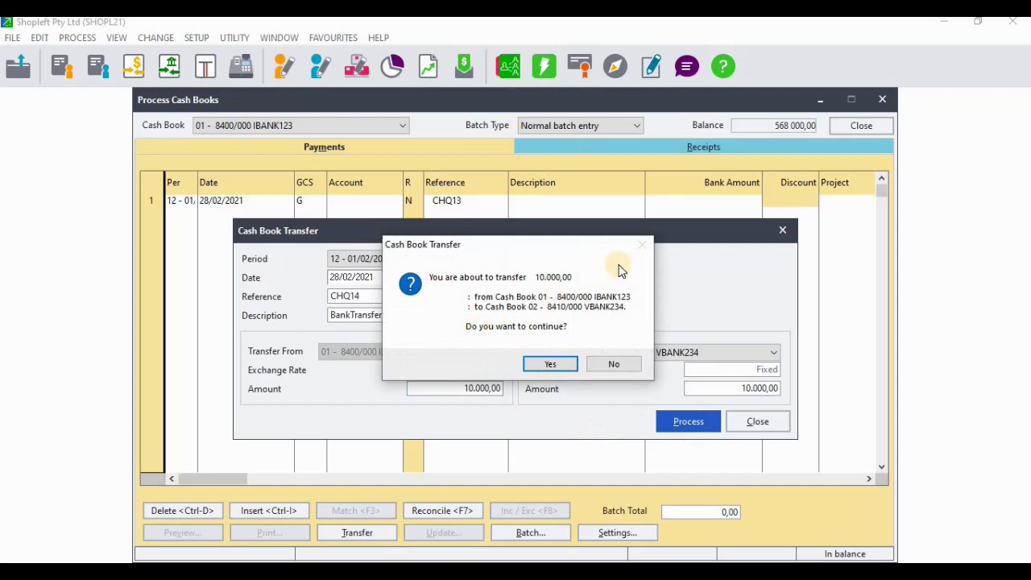
pyautogui.click(553, 363)
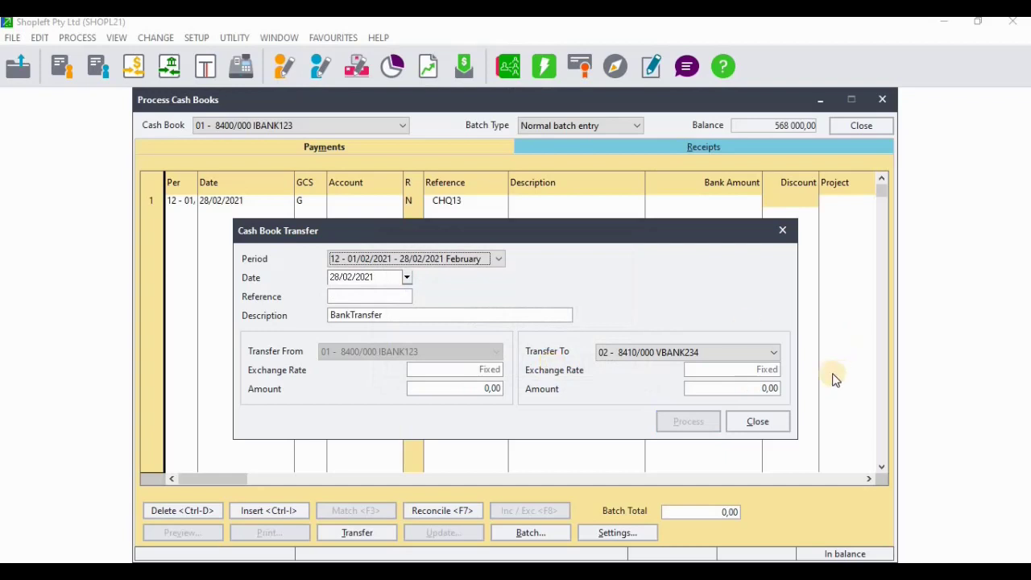
pyautogui.click(753, 419)
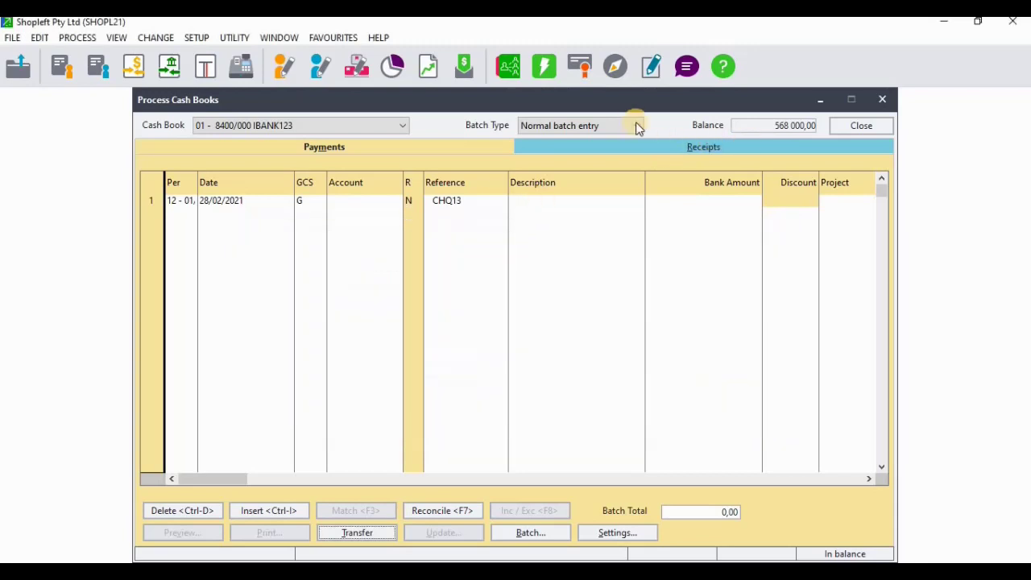
# Run this year's general ledger trial balance to the screen without opening balances, for the periods March 2020 to February 2021.
pyautogui.click(116, 38)
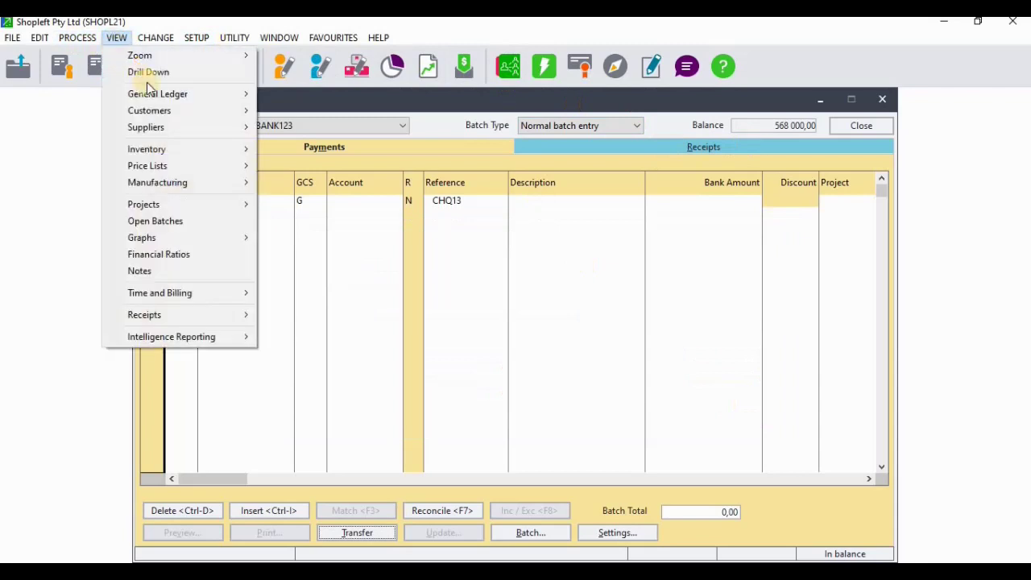
pyautogui.moveTo(158, 94)
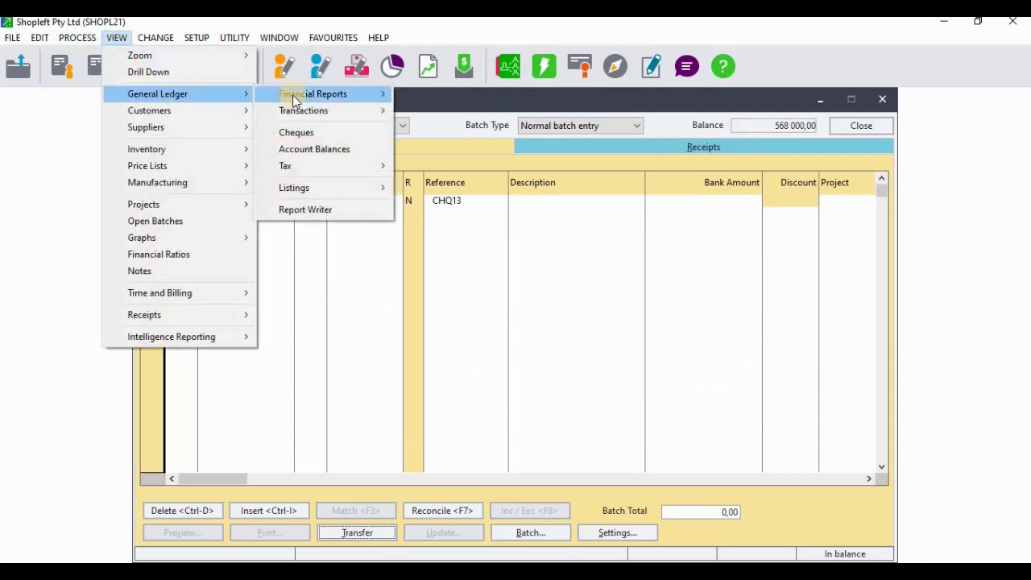
pyautogui.moveTo(295, 95)
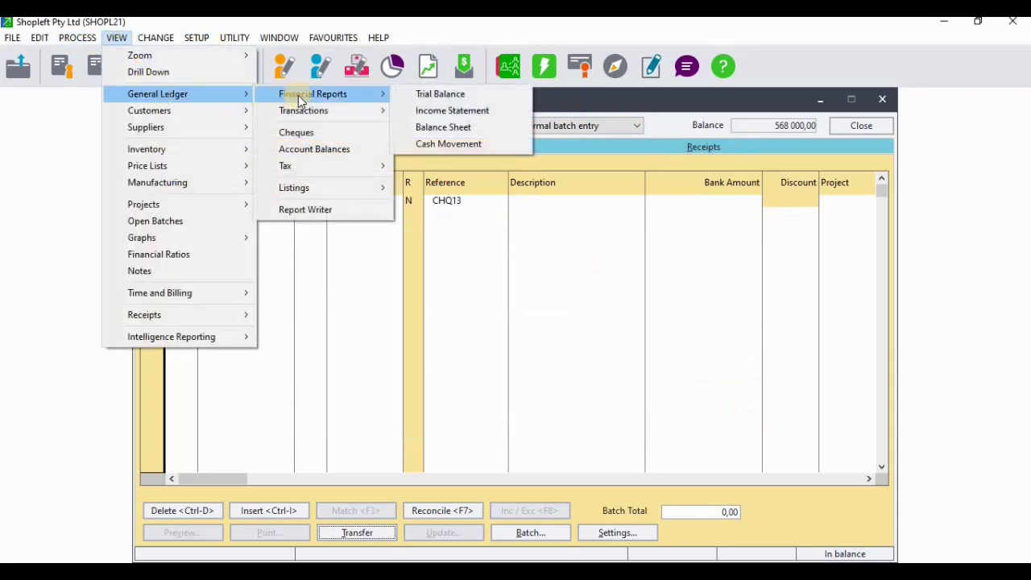
pyautogui.click(454, 97)
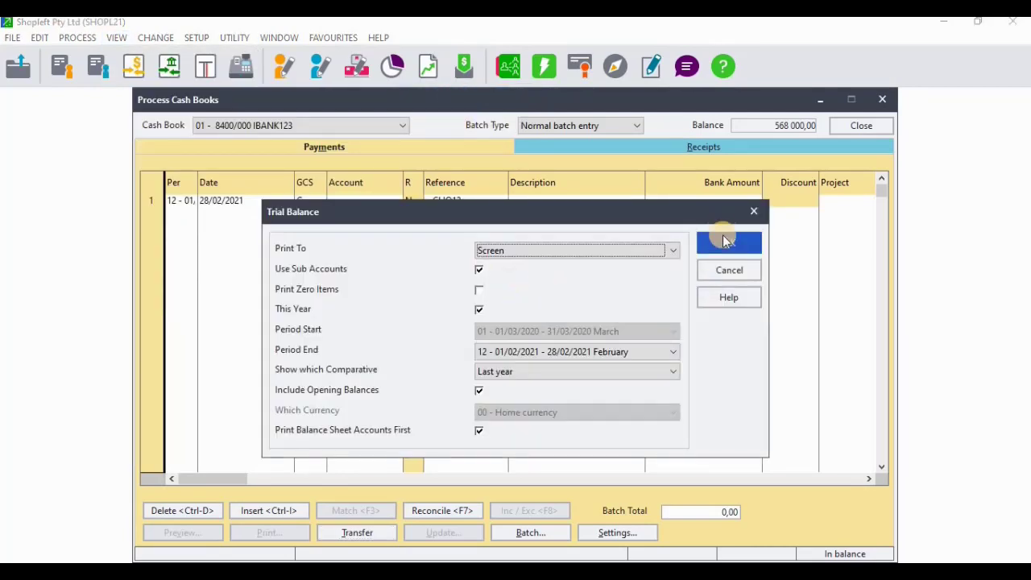
pyautogui.click(479, 391)
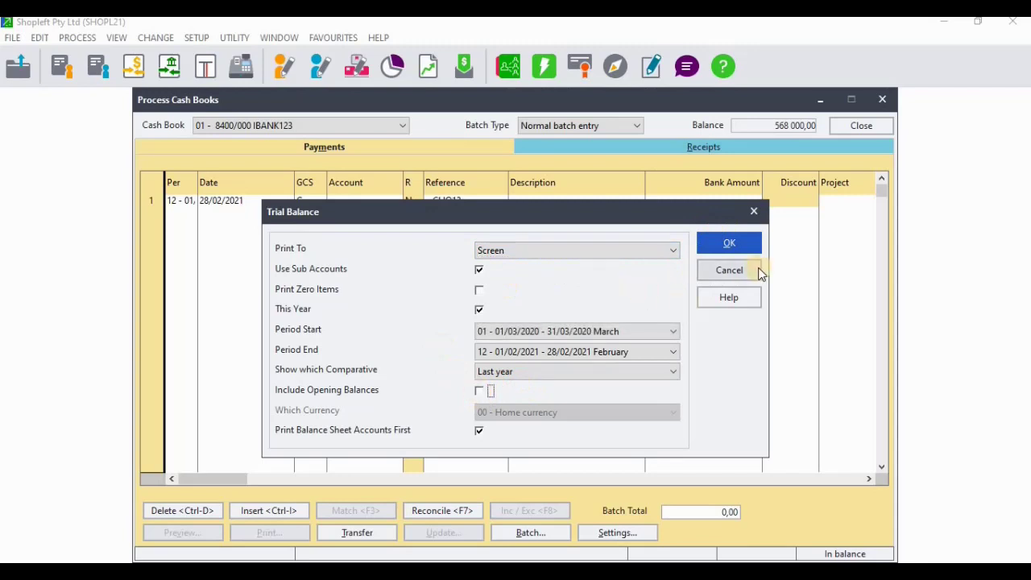
pyautogui.click(731, 242)
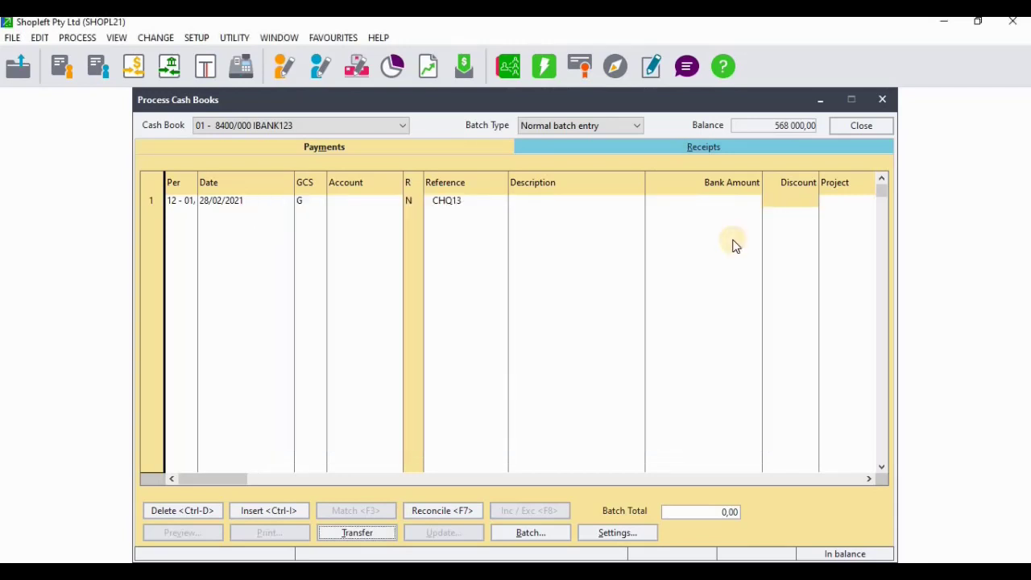